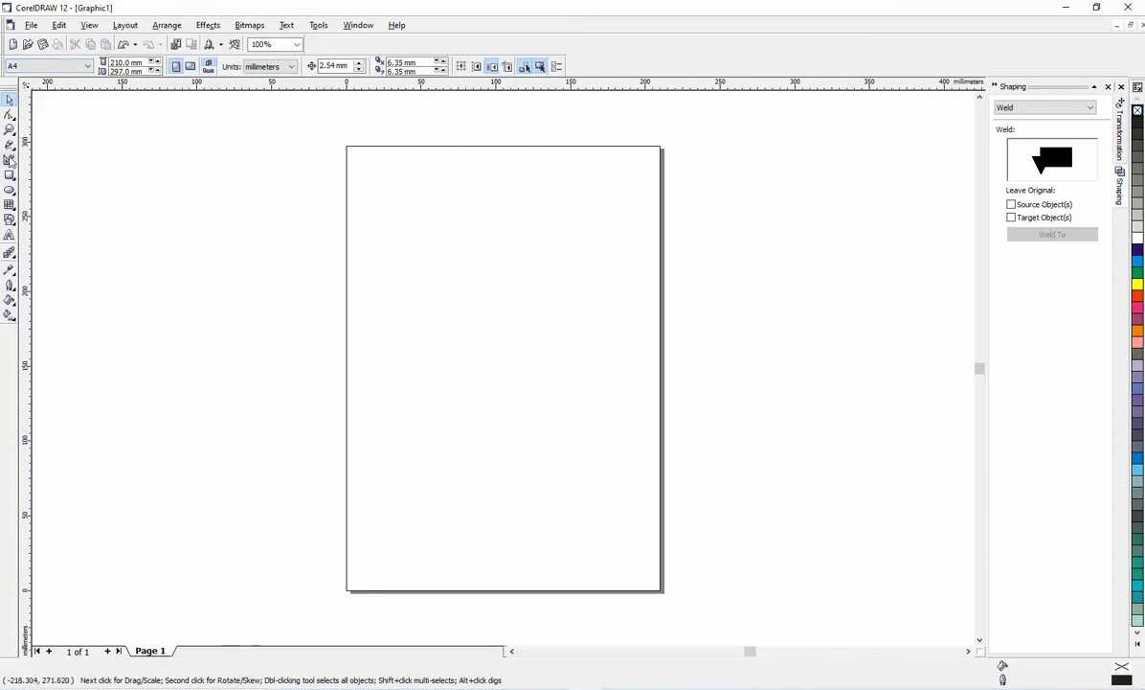
Draw an upright rectangle about 19 mm wide and 49 mm tall in the upper left area of the page
left_click(10, 130)
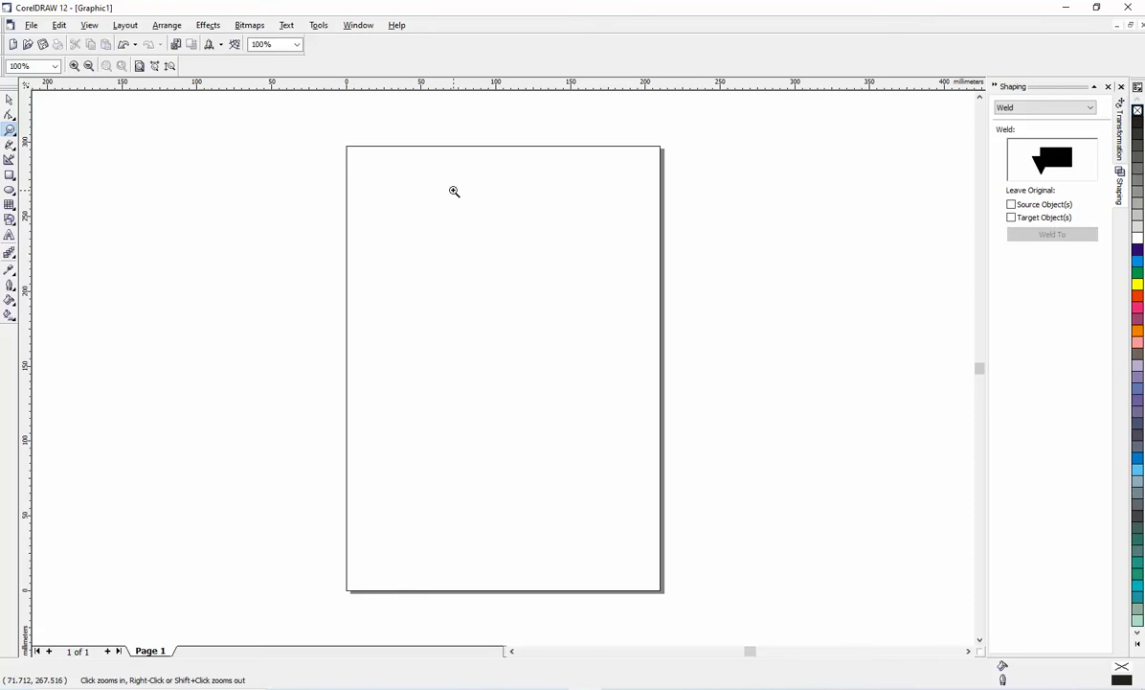
left_click(454, 190)
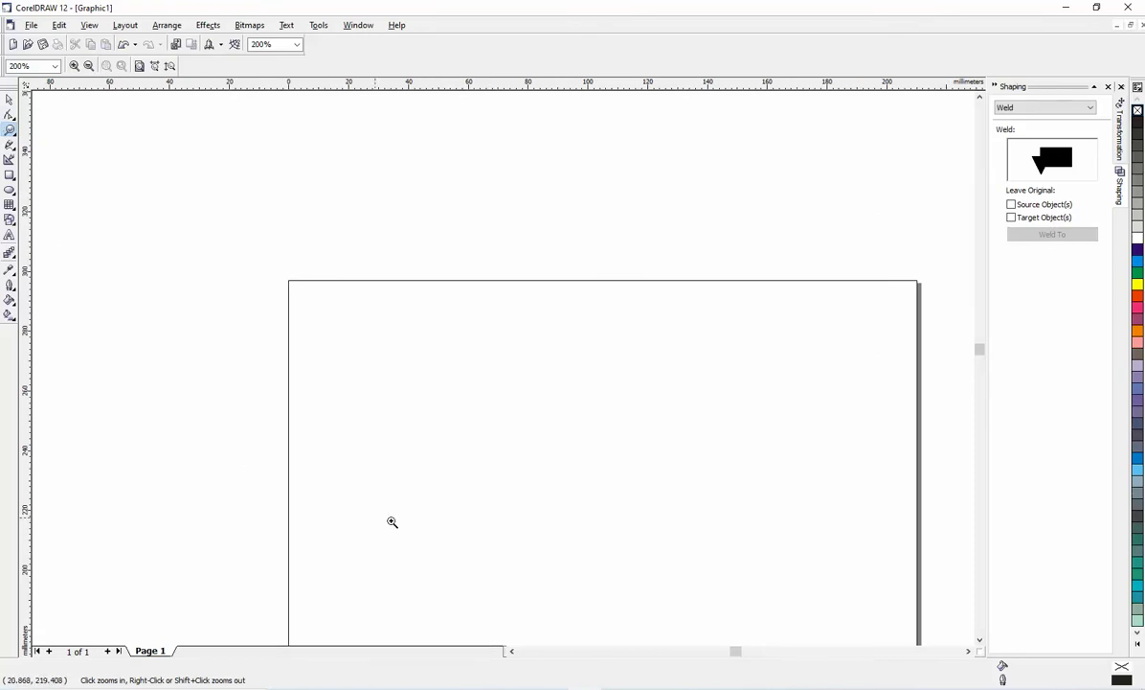
key("alt+Tab")
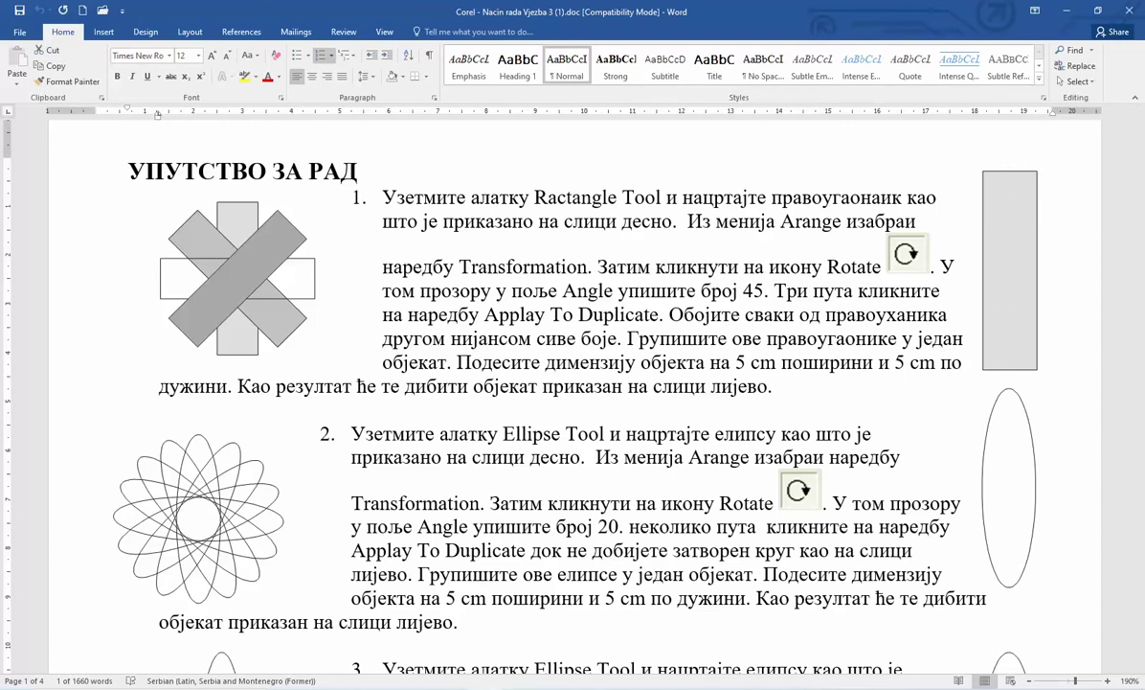
key("alt+Tab")
right_click(589, 688)
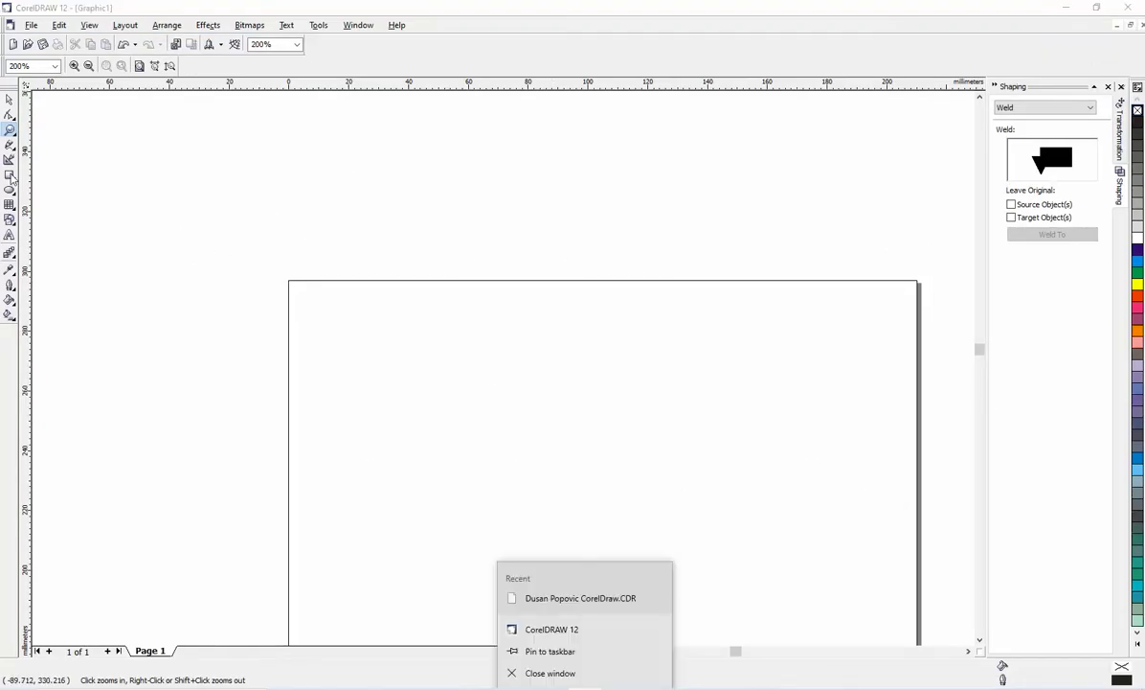
left_click(99, 206)
mouse_move(383, 350)
left_mouse_down()
mouse_move(439, 469)
mouse_move(441, 500)
left_mouse_up()
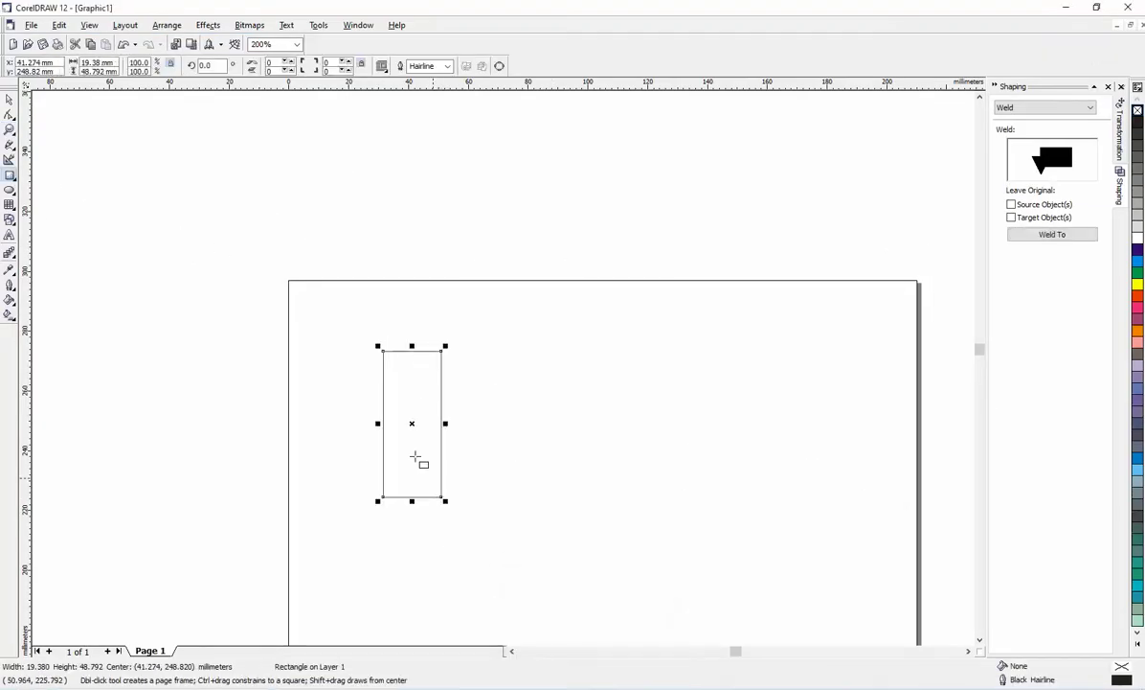
Set the rectangle's size to 10 mm wide and 50 mm high
left_click(9, 99)
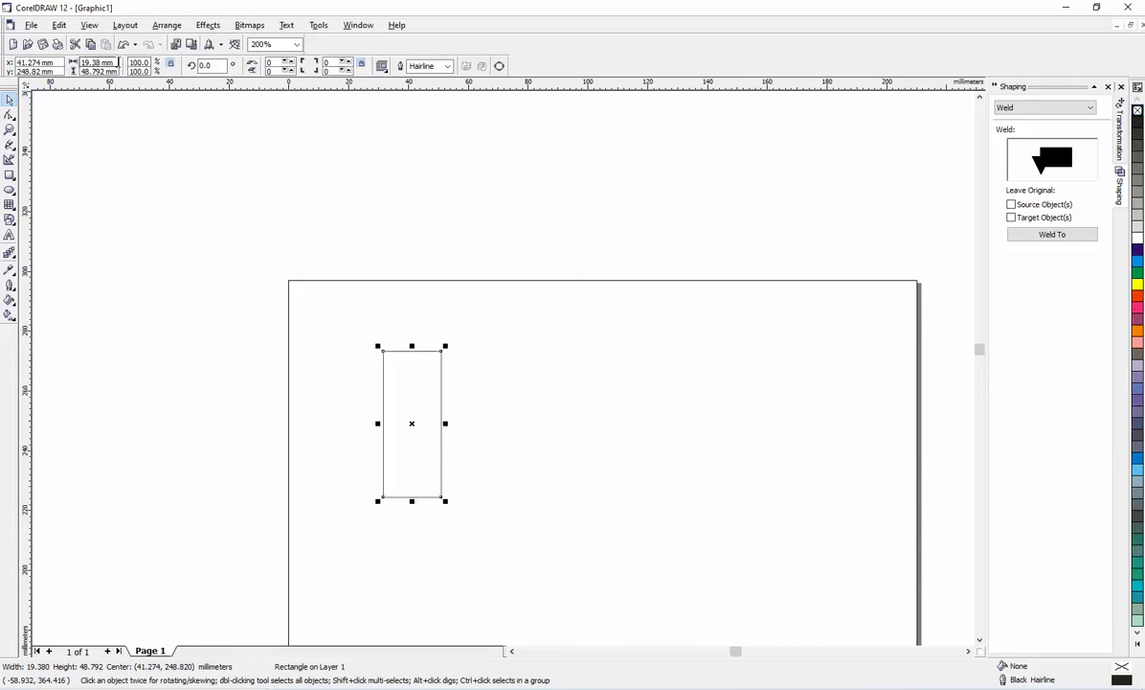
left_click_drag(118, 62, 83, 62)
type("10")
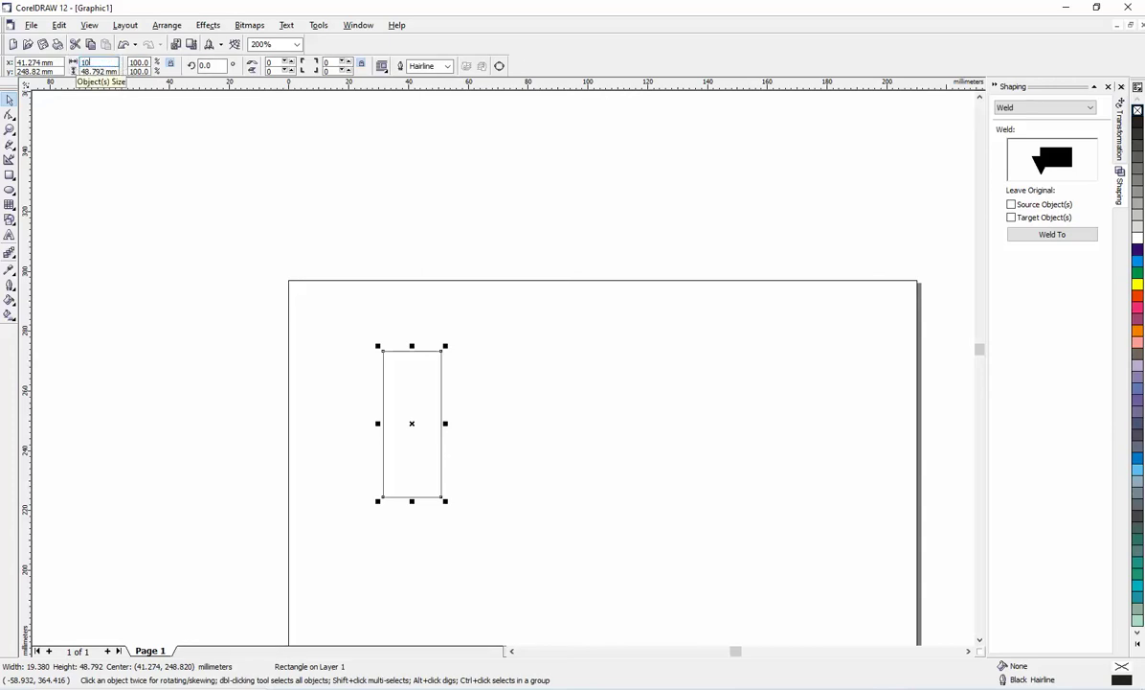
key("Return")
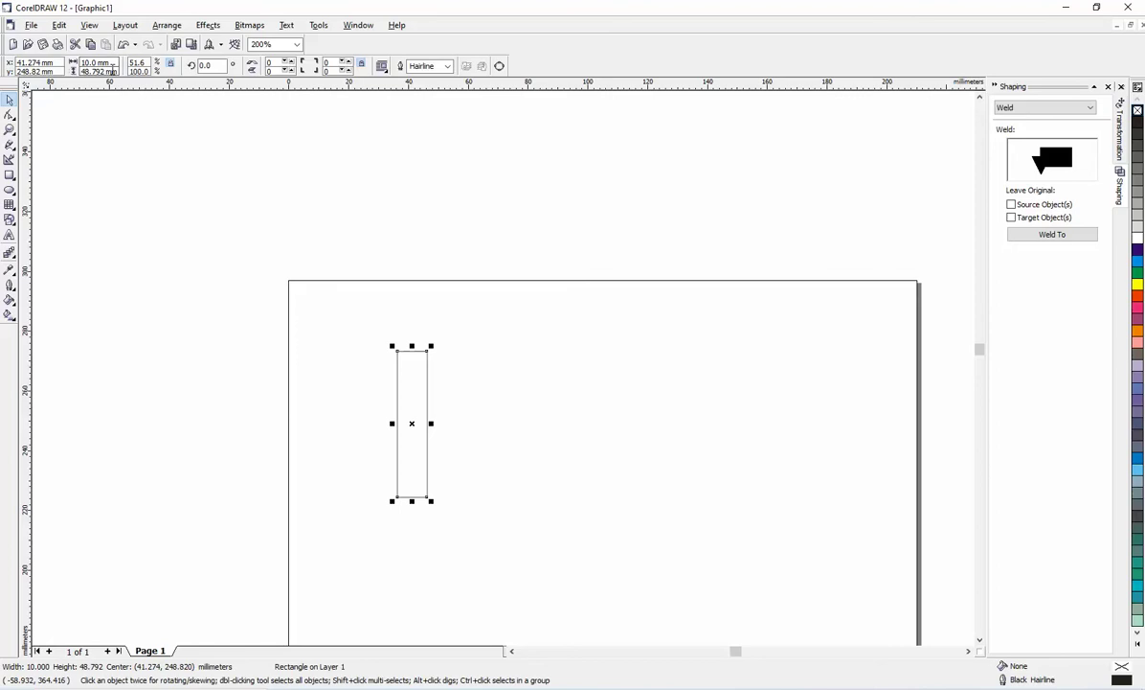
left_click_drag(117, 70, 58, 68)
type("50")
key("Return")
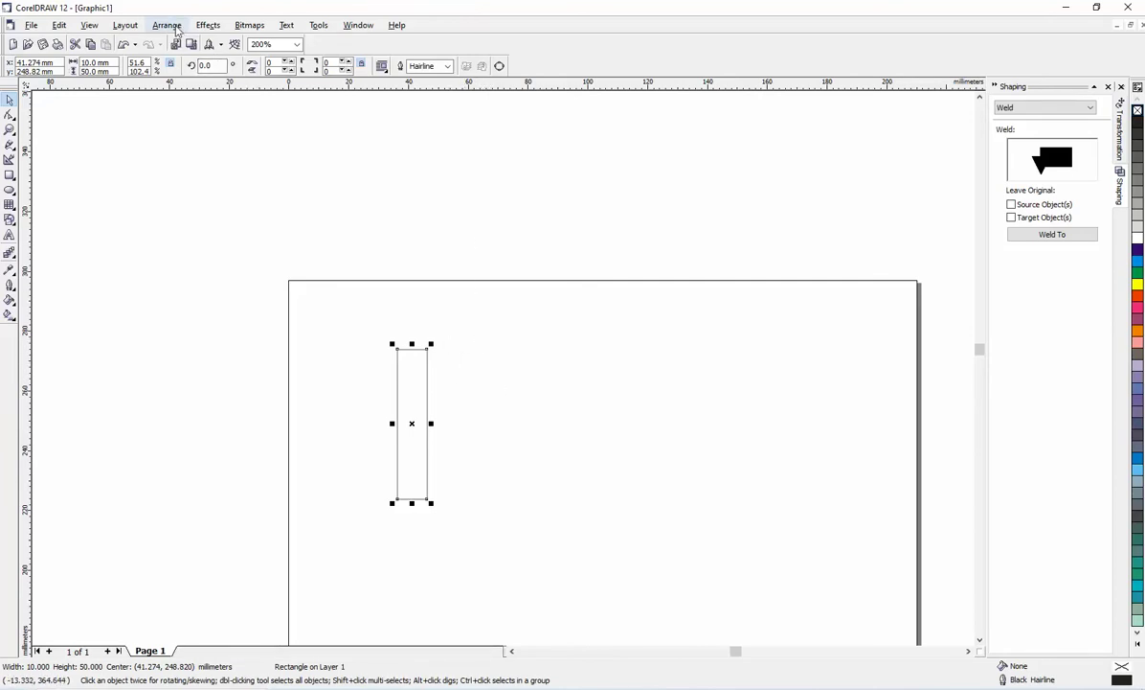
Create three duplicates of the rectangle with the Rotate transformation, each turned a further 45 degrees about the shared centre
left_click(166, 25)
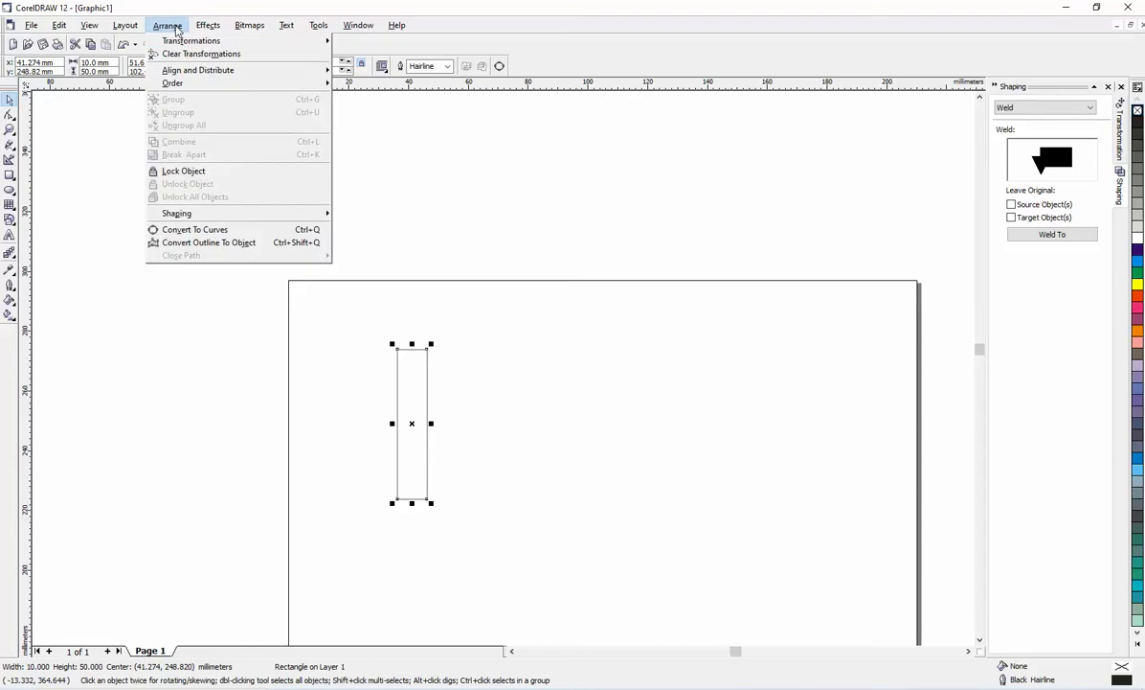
mouse_move(185, 44)
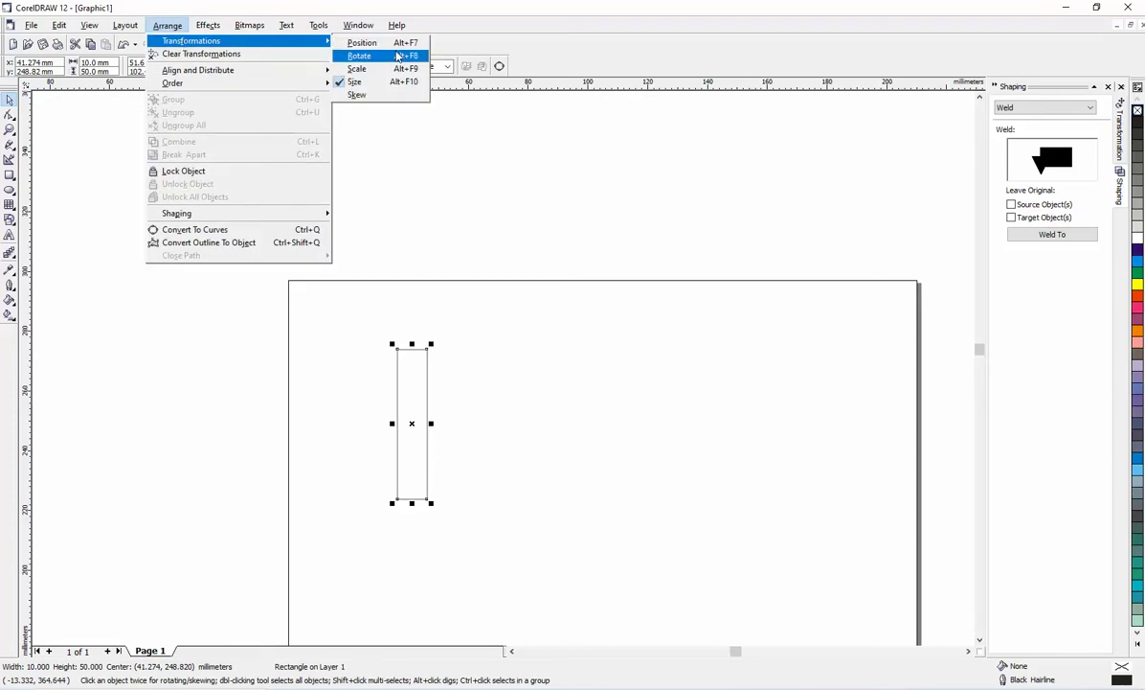
left_click(388, 55)
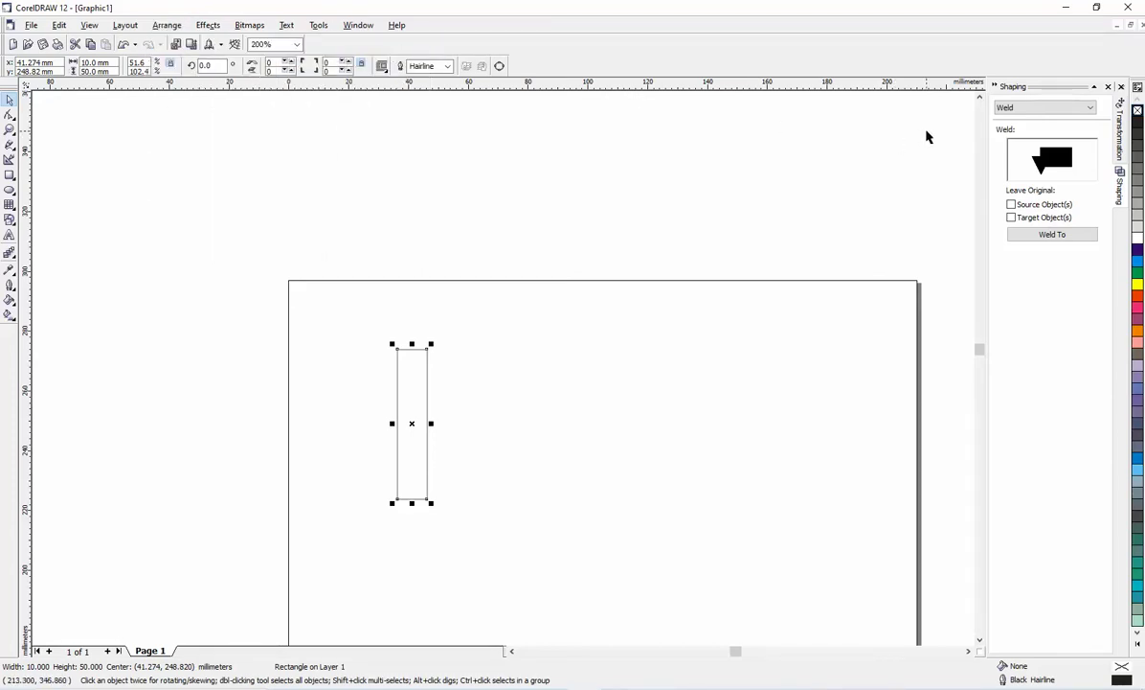
left_click(1122, 137)
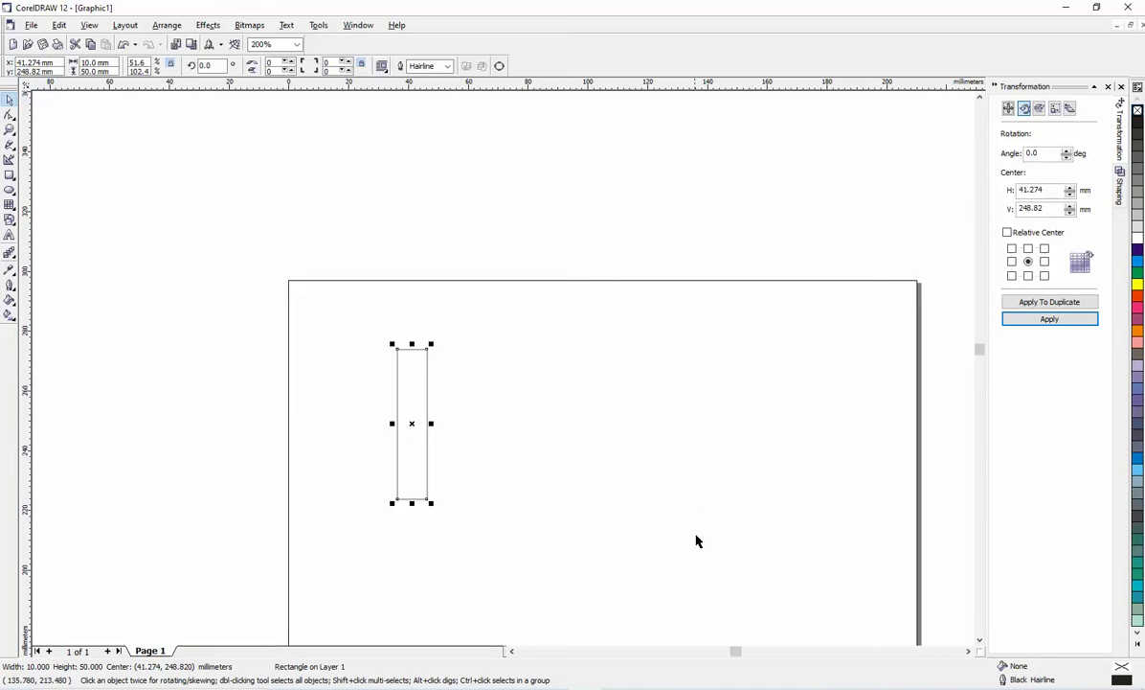
left_click_drag(1044, 157, 996, 154)
left_click(1034, 303)
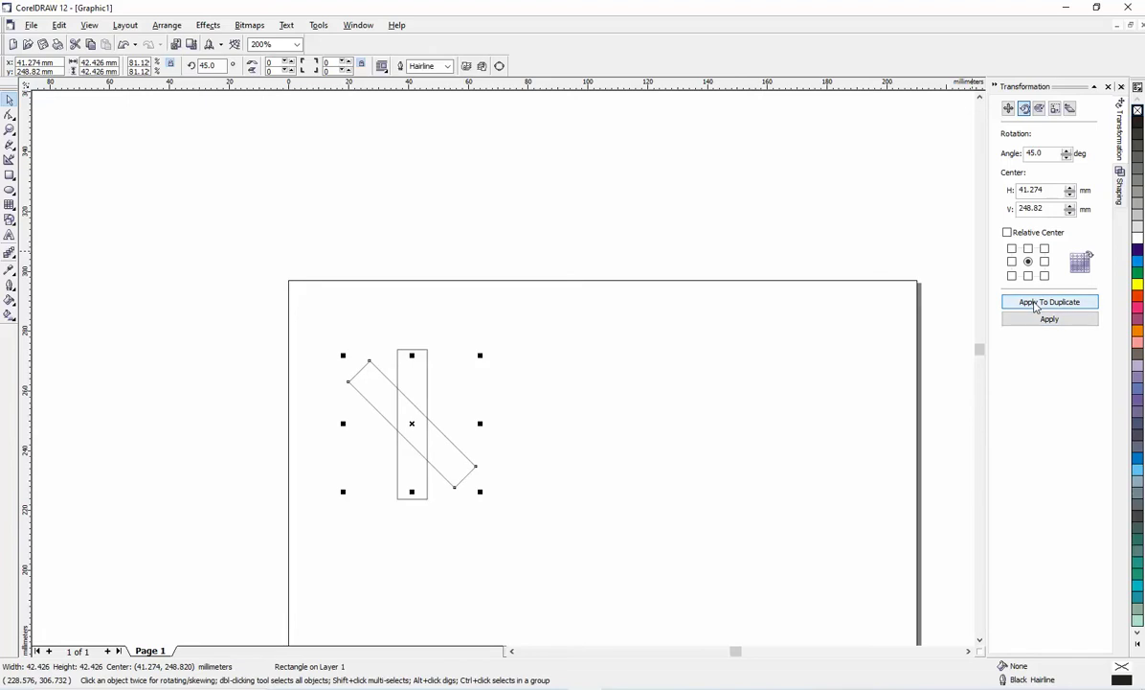
left_click(1034, 303)
left_click(1034, 303)
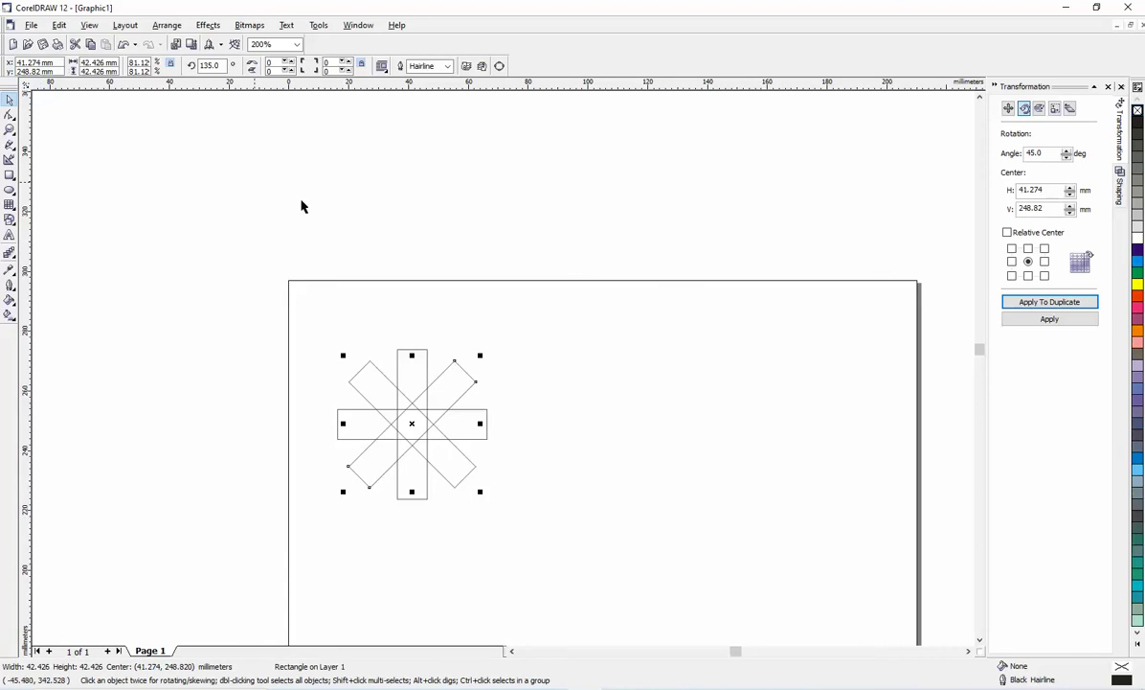
Fill the topmost diagonal rectangle yellow, the vertical one green, the other diagonal one cyan and the horizontal one light pink
left_click(501, 363)
left_click(450, 381)
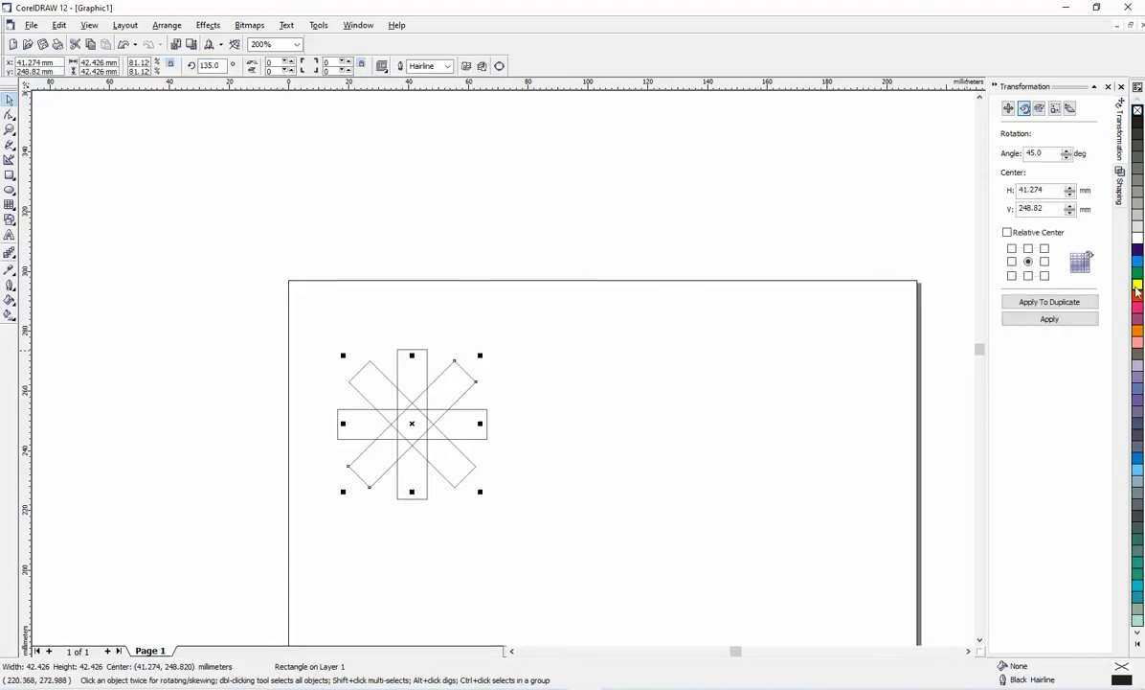
left_click(1138, 283)
left_click(427, 370)
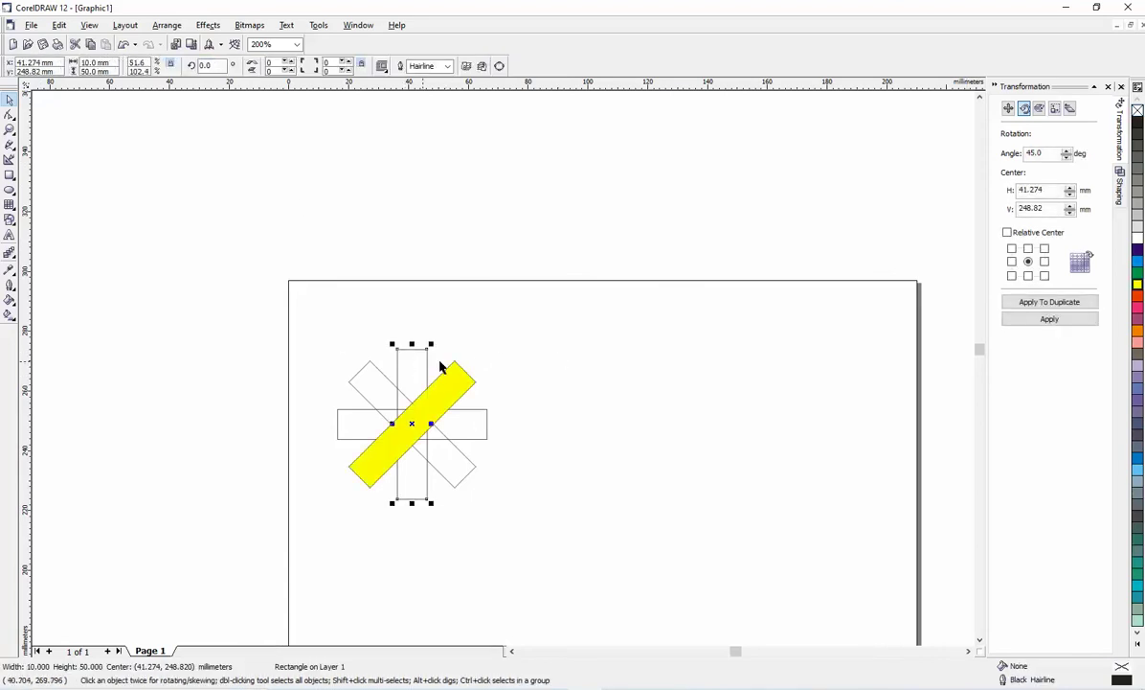
left_click(1138, 276)
left_click(357, 371)
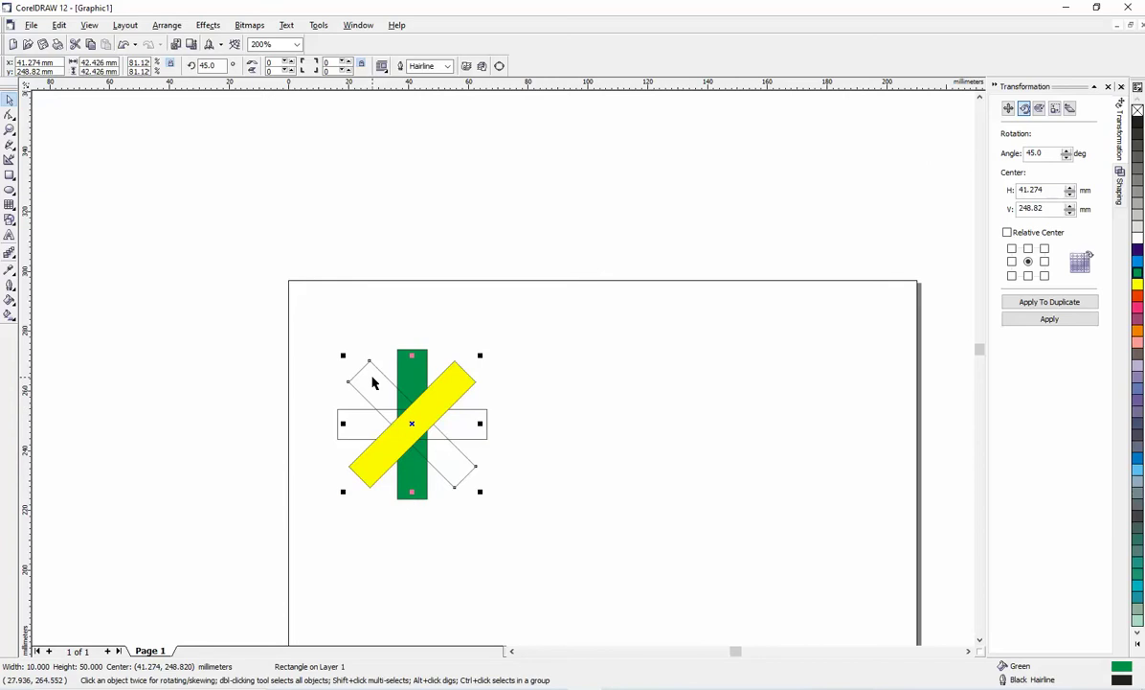
left_click(1137, 261)
left_click(463, 434)
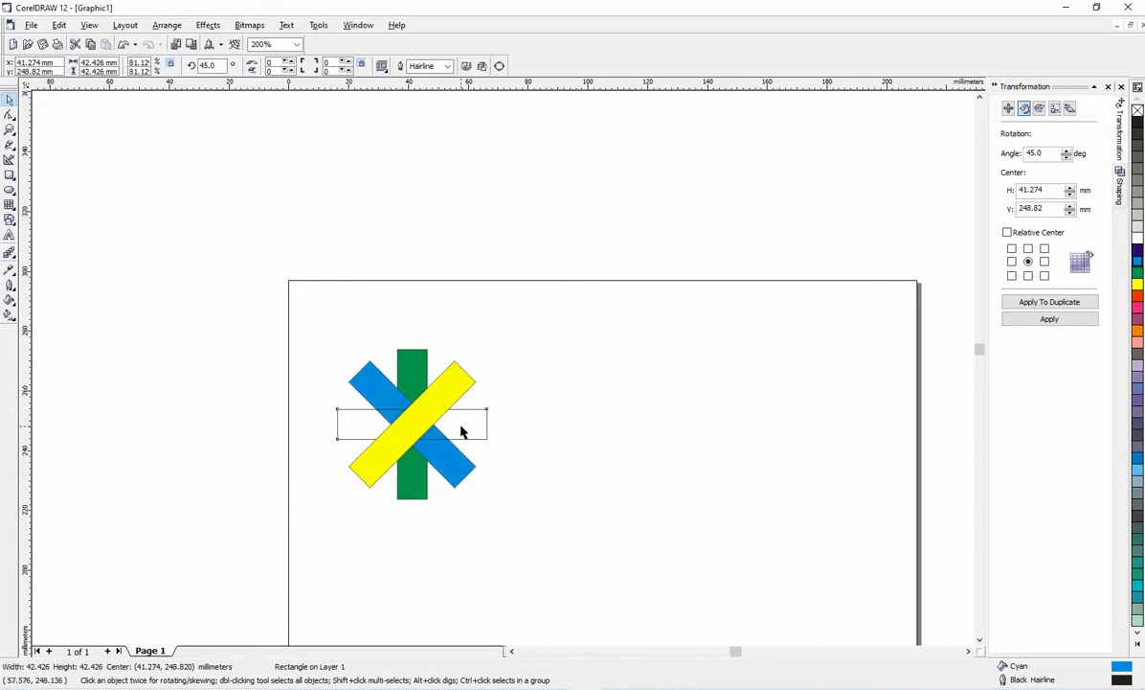
left_click(1137, 343)
Select all four coloured rectangles and group them into one object
left_click_drag(548, 317, 282, 546)
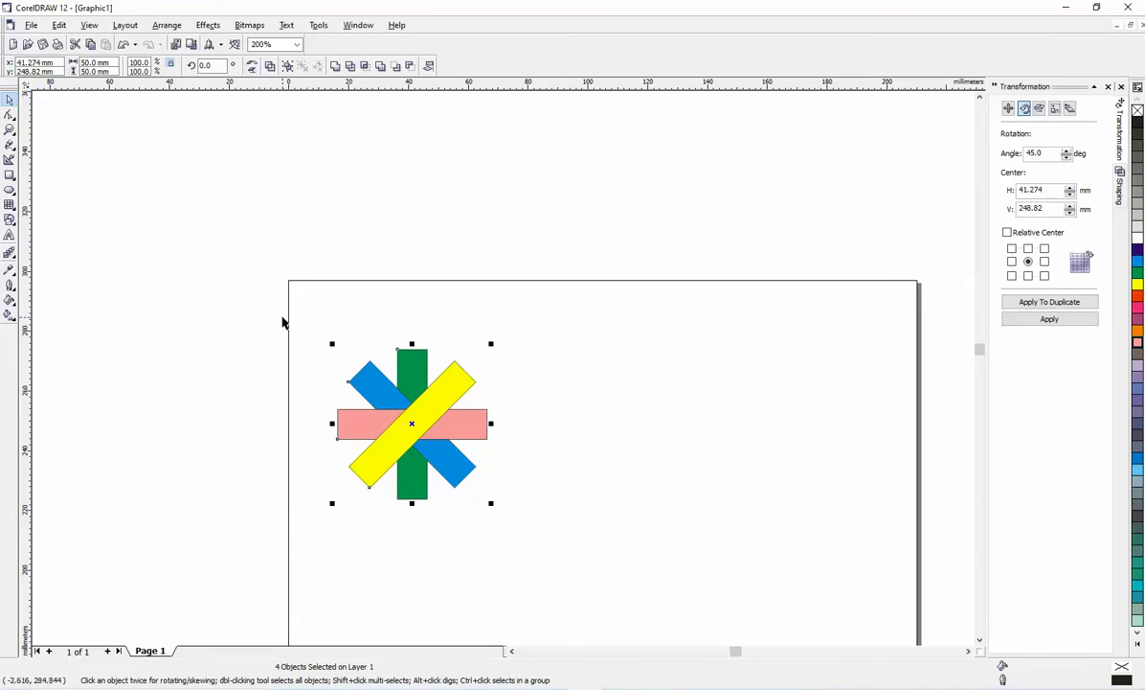
left_click_drag(283, 319, 556, 542)
right_click(467, 432)
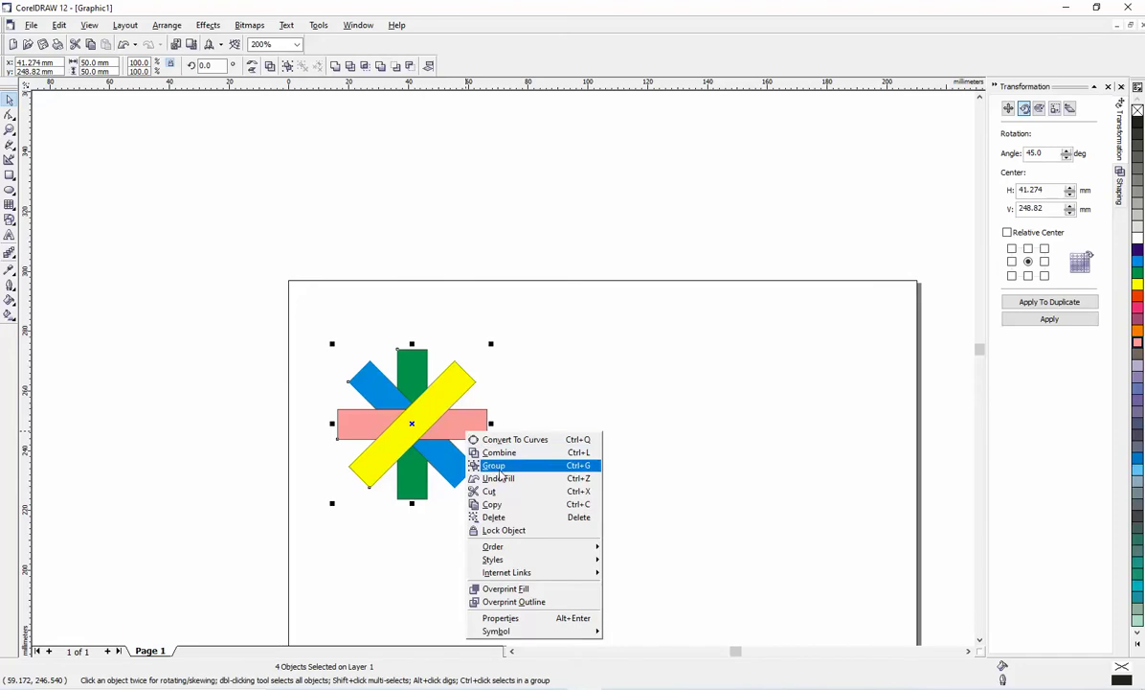
left_click(495, 466)
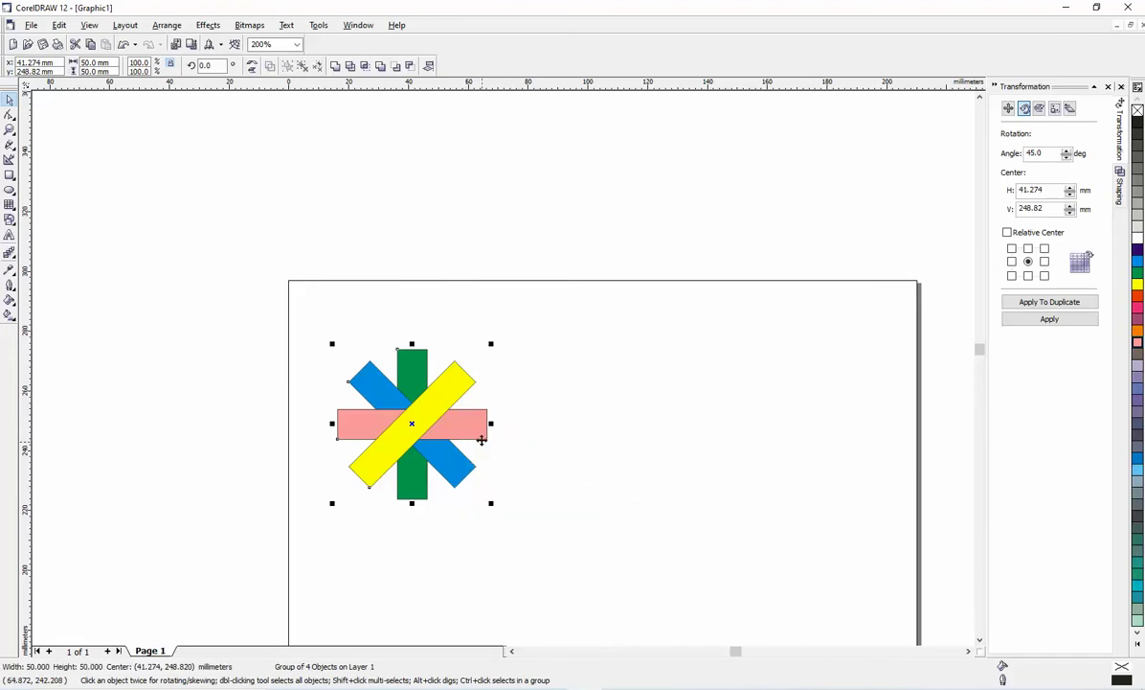
Move the grouped star into the page's upper left corner and deselect it
left_click(530, 424)
left_click_drag(476, 435, 536, 410)
right_click(536, 410)
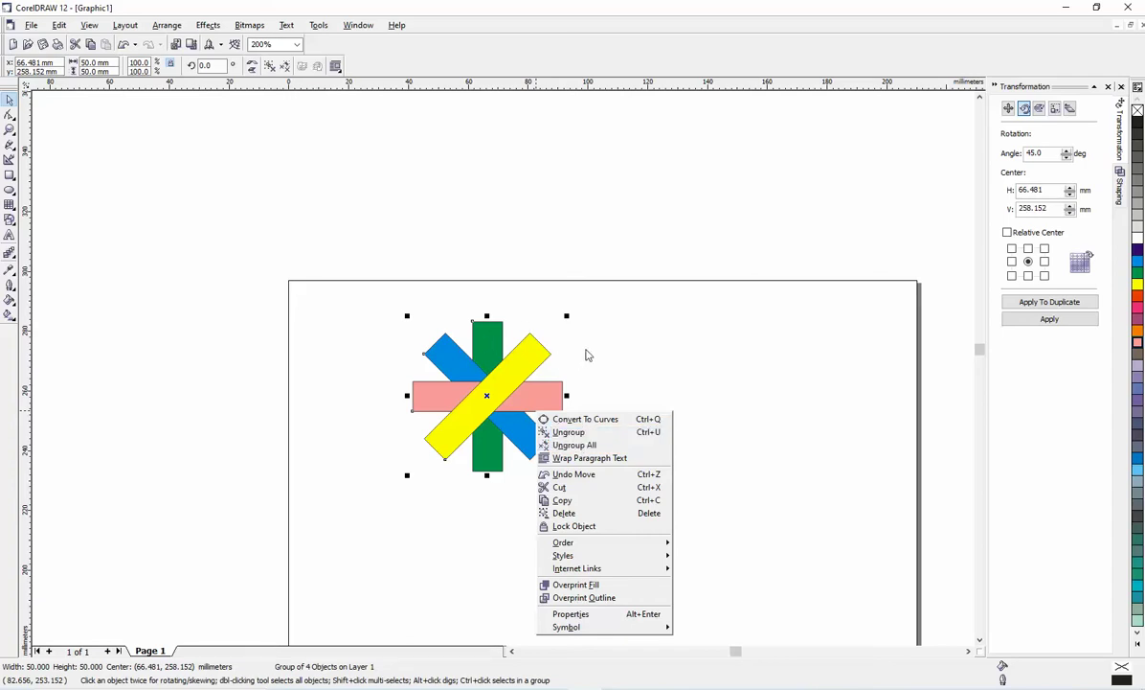
left_click(620, 354)
left_click_drag(474, 358, 404, 328)
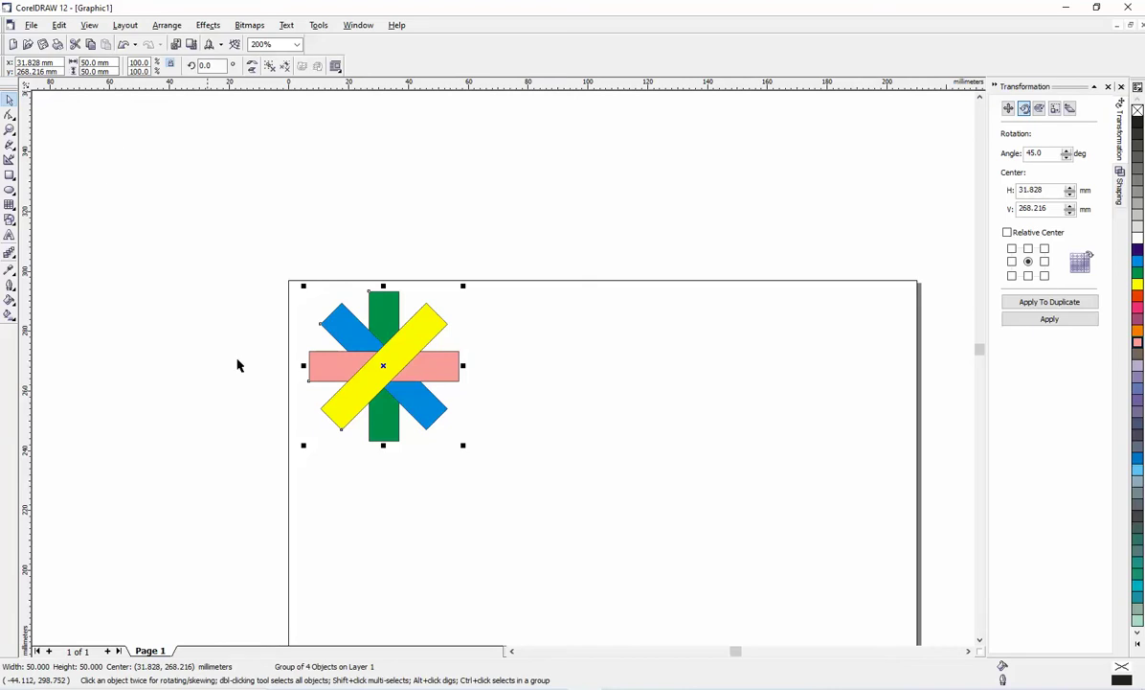
left_click(478, 620)
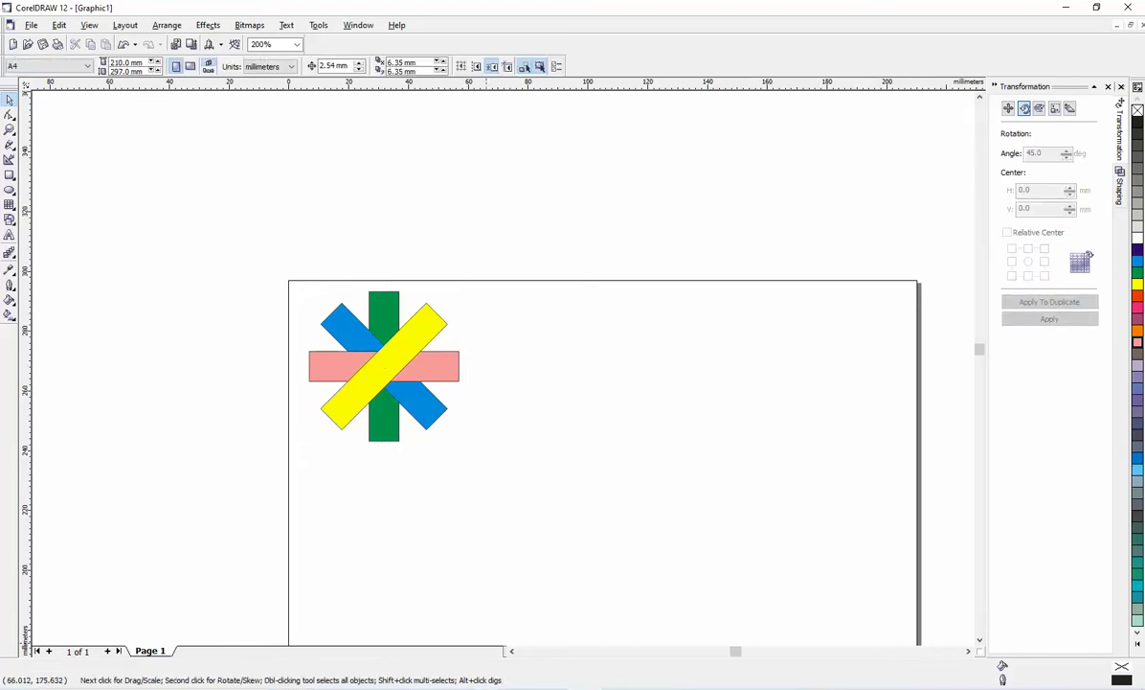
Draw a narrow upright ellipse about 12 mm wide and 53 mm tall to the right of the coloured star
key("alt+Tab")
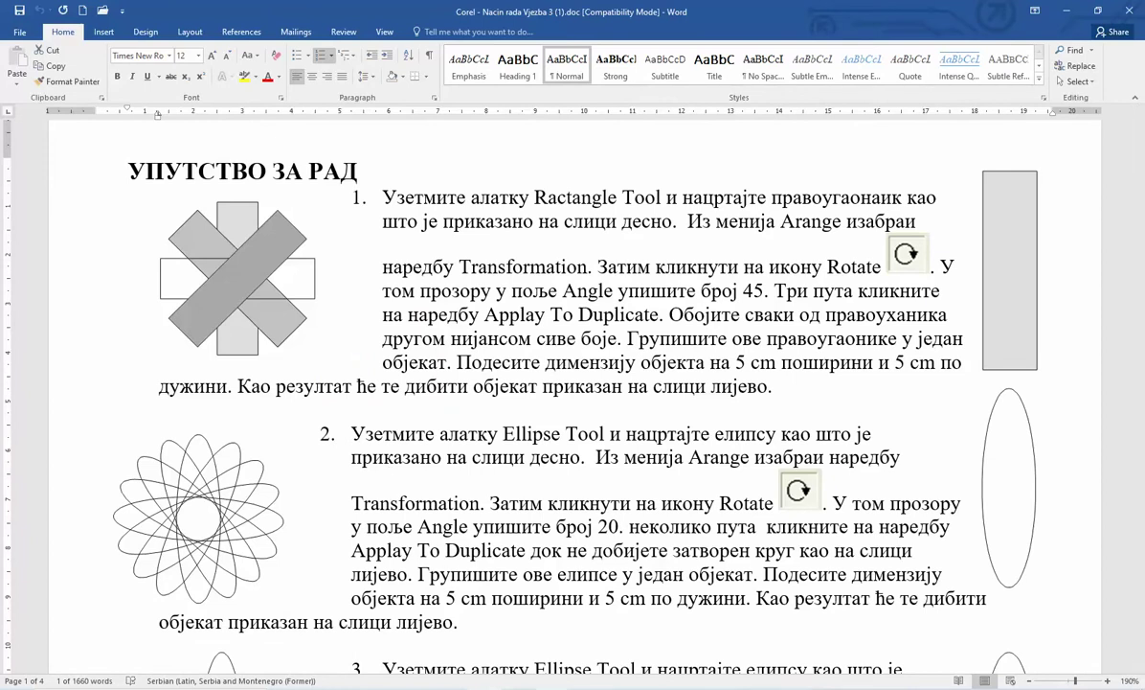
key("alt+Tab")
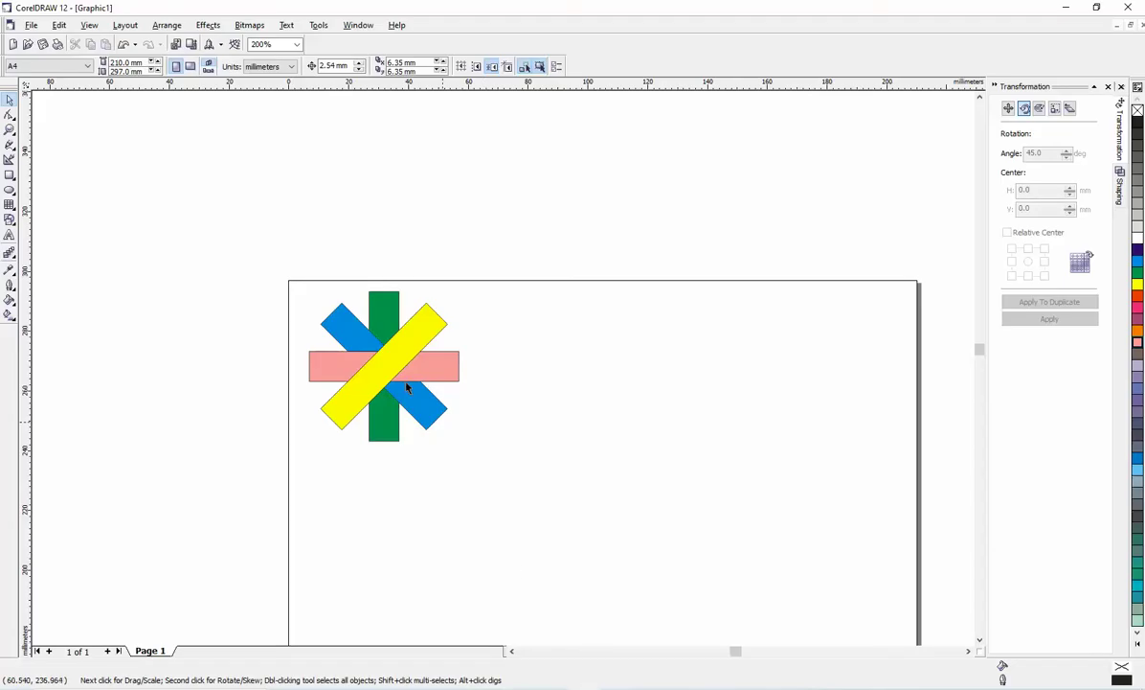
left_click(9, 191)
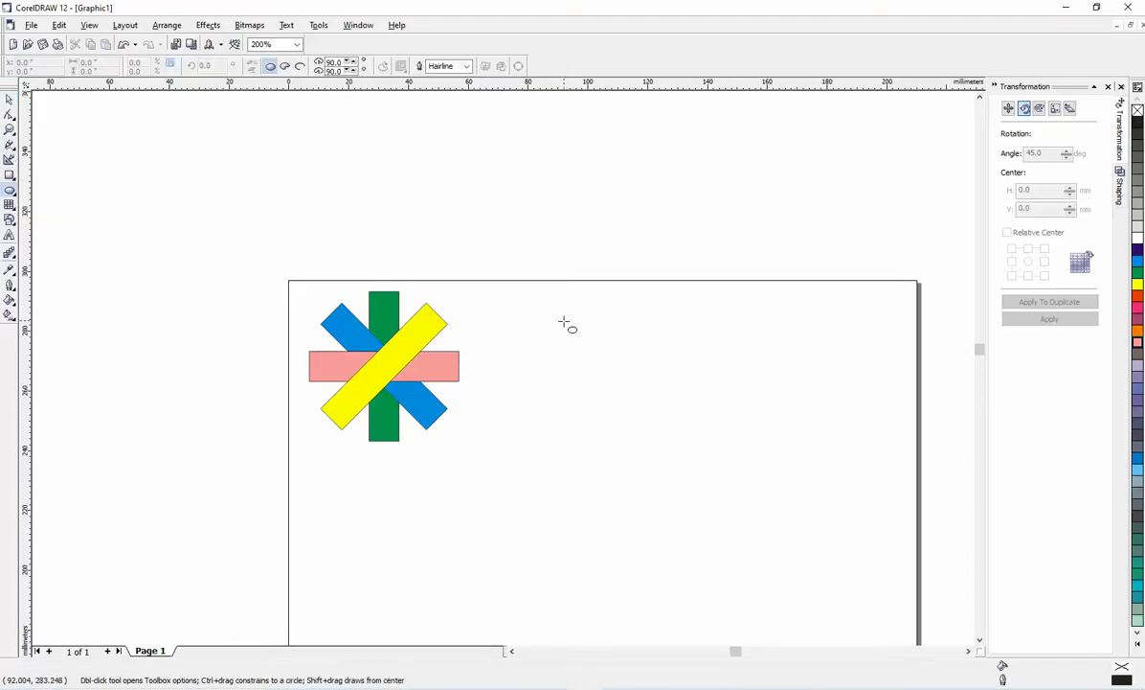
left_click_drag(563, 324, 599, 480)
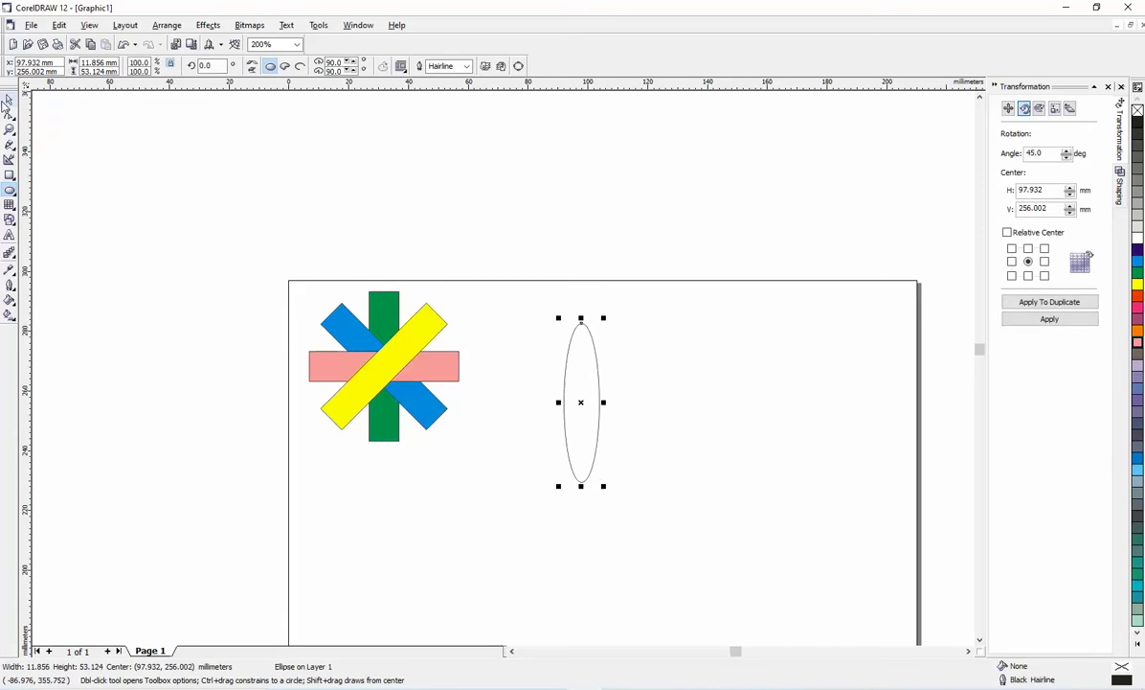
Set the ellipse's size to 10 mm wide and 50 mm high
left_click(10, 99)
left_click(106, 61)
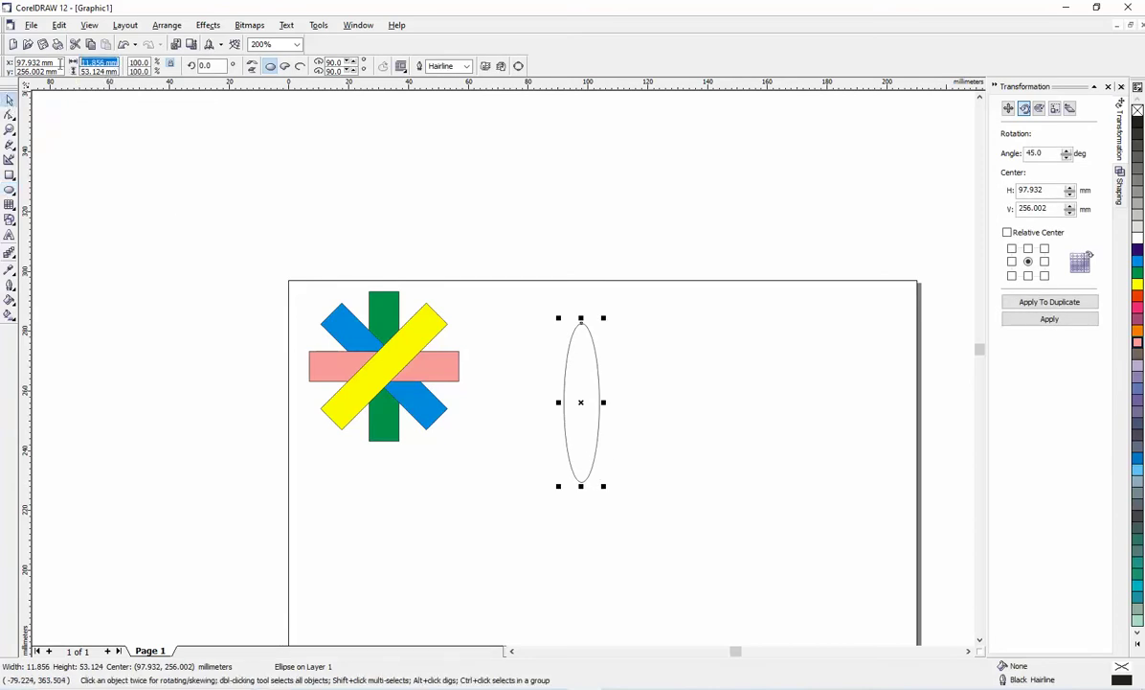
type("10")
key("Tab")
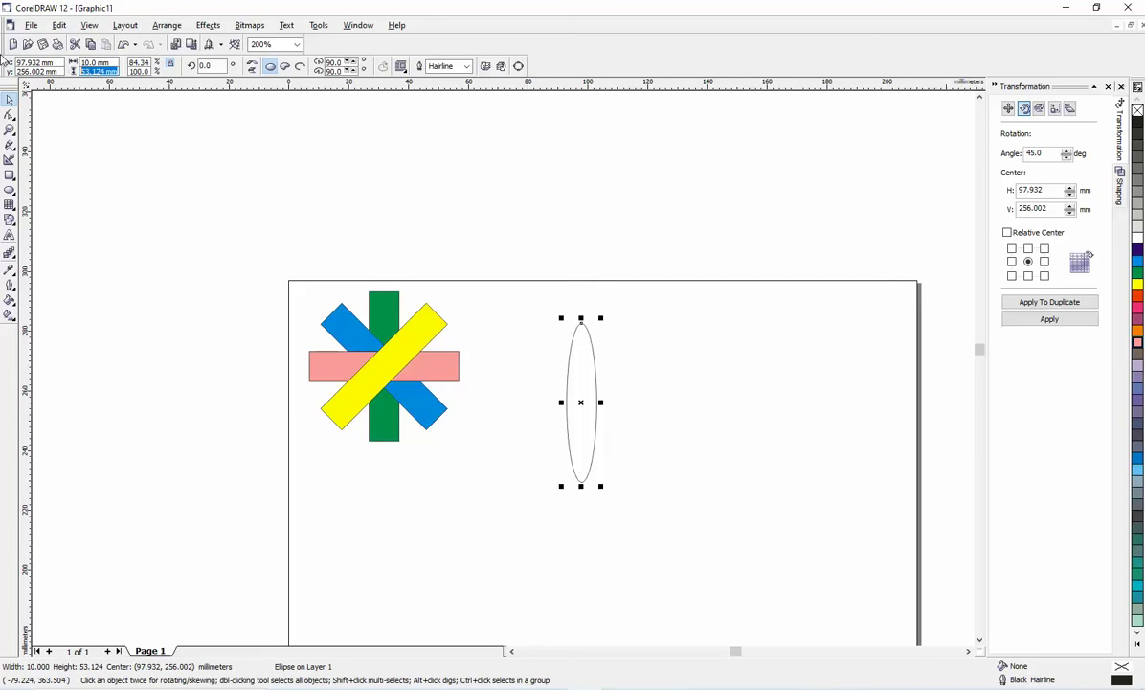
type("50")
key("Return")
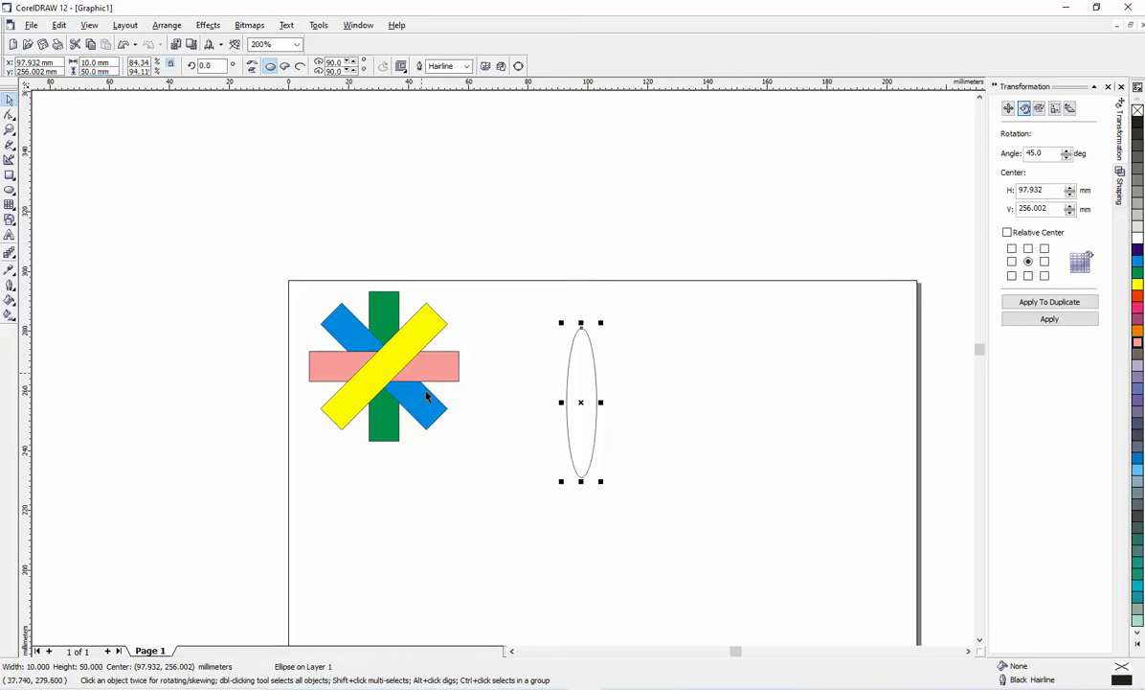
Check the ellipse exercise's instructions in the Word document and rotate the ellipse 20 degrees about its centre
key("alt+Tab")
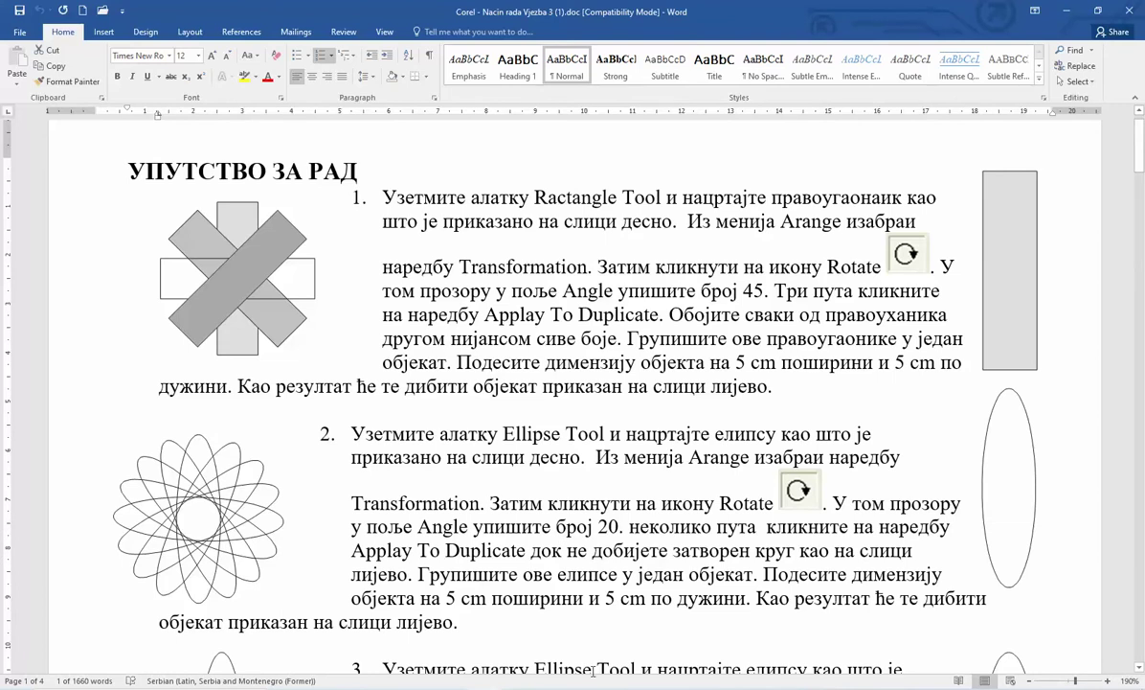
key("alt+Tab")
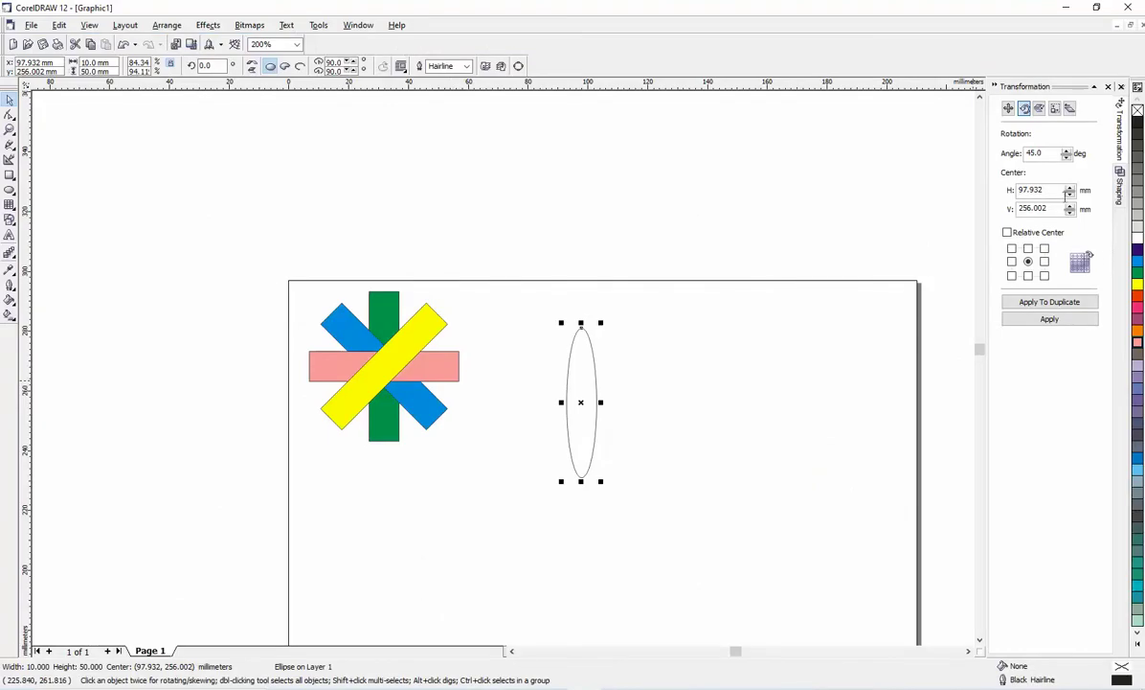
left_click_drag(1053, 158, 1001, 151)
type("20")
key("Return")
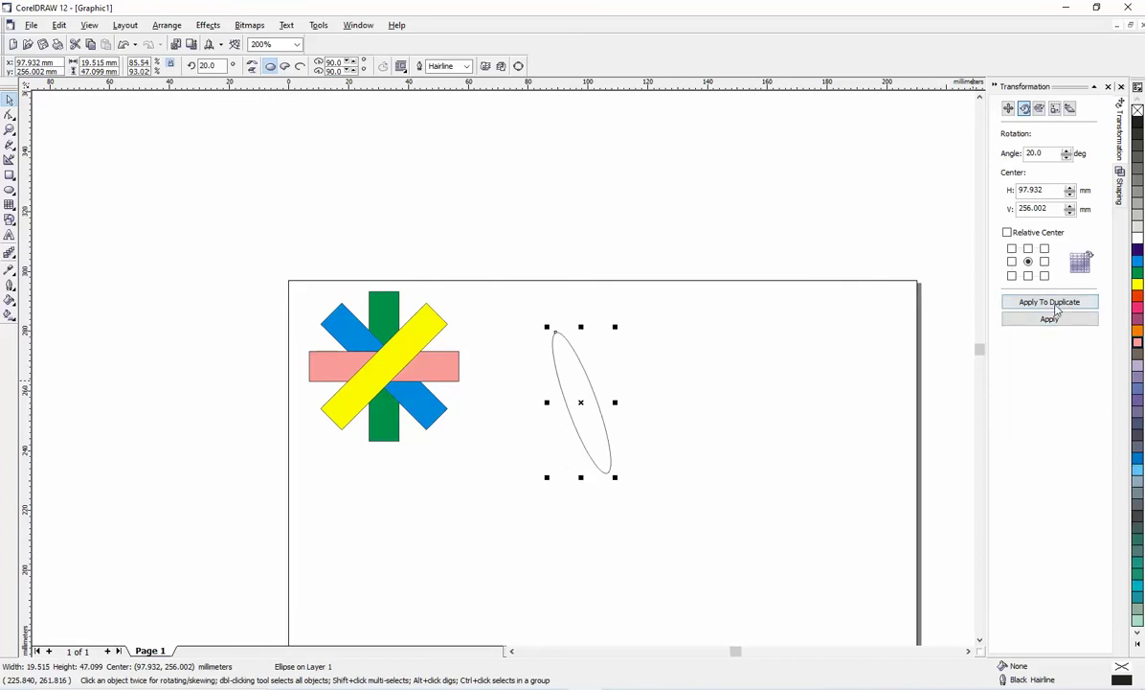
Create eight duplicates of the ellipse, each rotated a further 20 degrees about the centre, to complete the rosette
left_click(1050, 302)
left_click(1050, 302)
left_click(1050, 303)
left_click(1050, 302)
left_click(1050, 302)
left_click(1056, 305)
left_click(1056, 304)
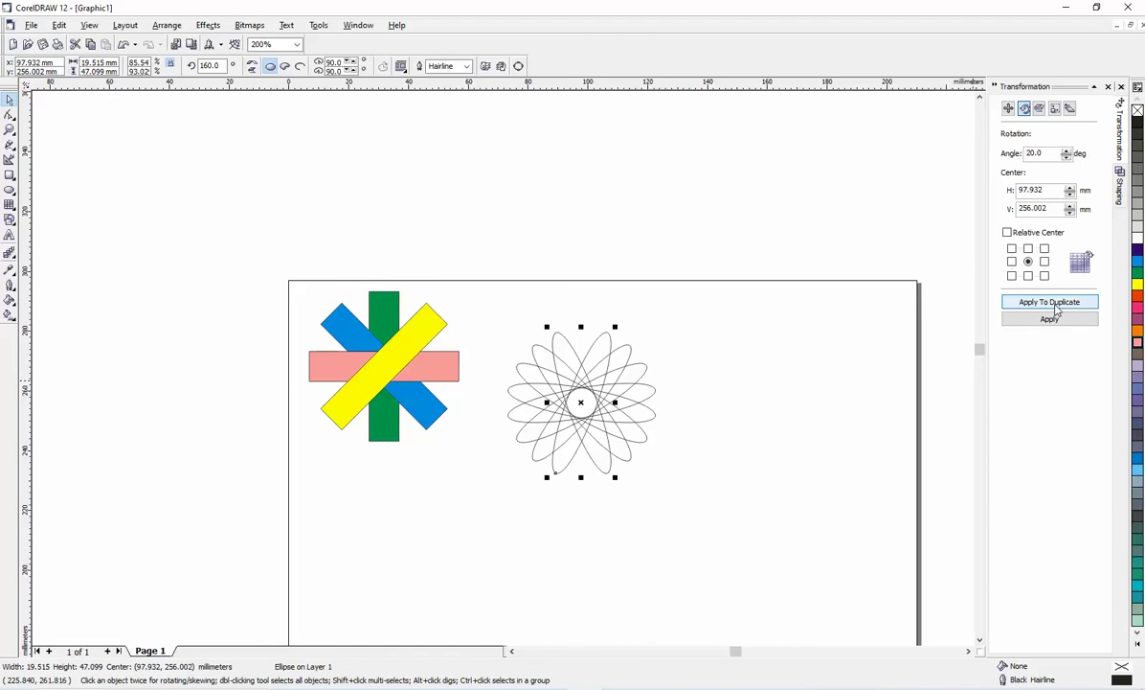
left_click(1057, 305)
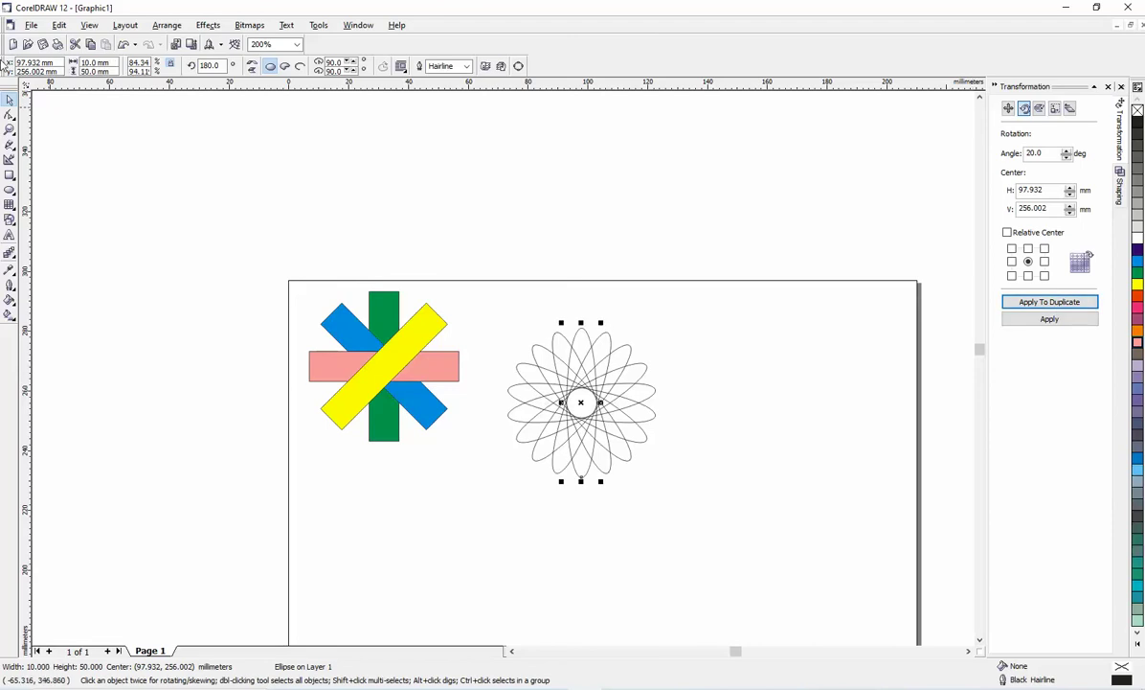
Group all nine ellipses of the rosette and move the group up beside the coloured star
left_click(505, 482)
left_click_drag(681, 312, 484, 522)
right_click(577, 426)
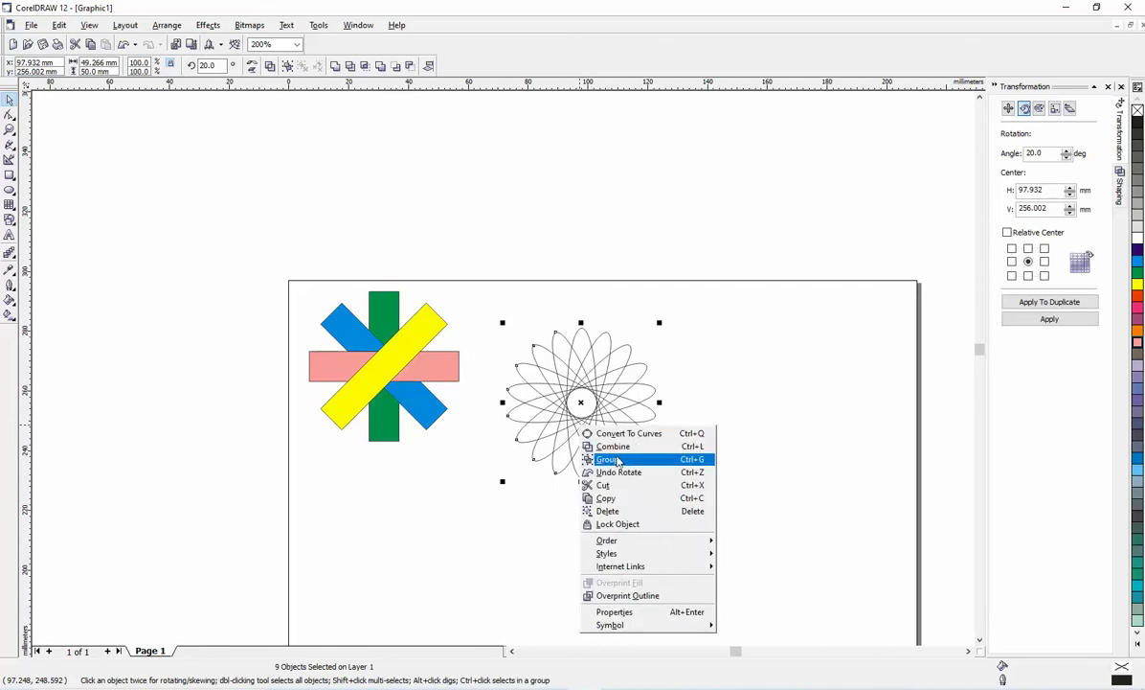
left_click(620, 456)
mouse_move(553, 368)
left_mouse_down()
mouse_move(583, 342)
mouse_move(572, 360)
left_mouse_up()
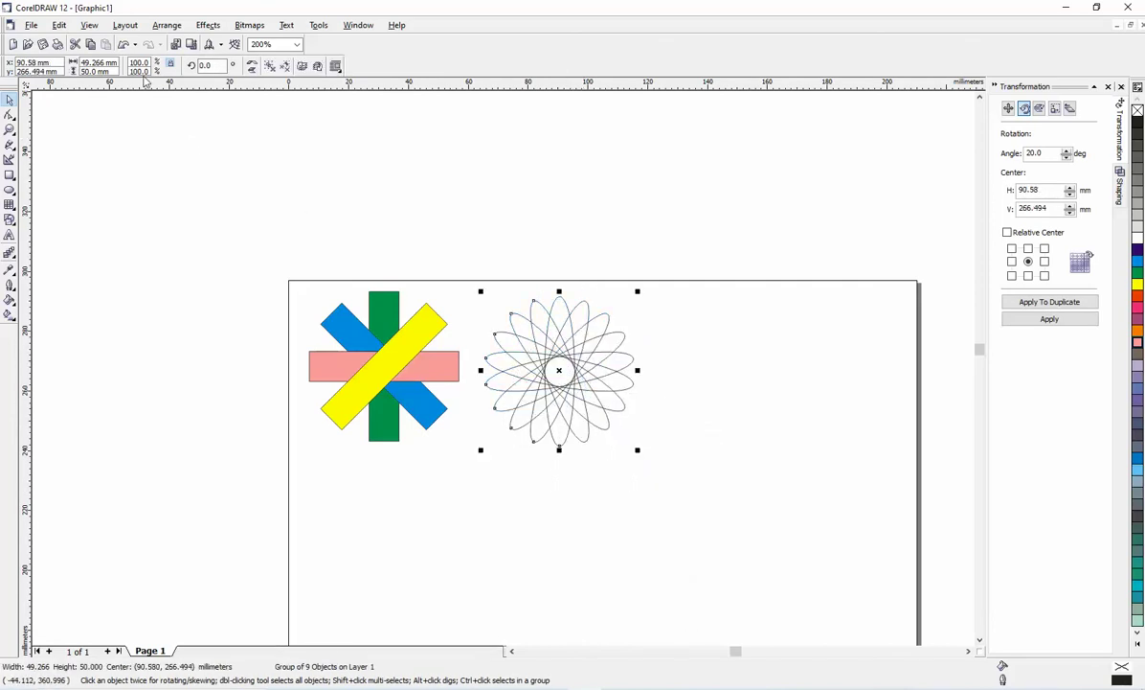
Set the rosette's width to 50 mm, give it a blue outline and deselect it
left_click(97, 62)
type("50")
key("Return")
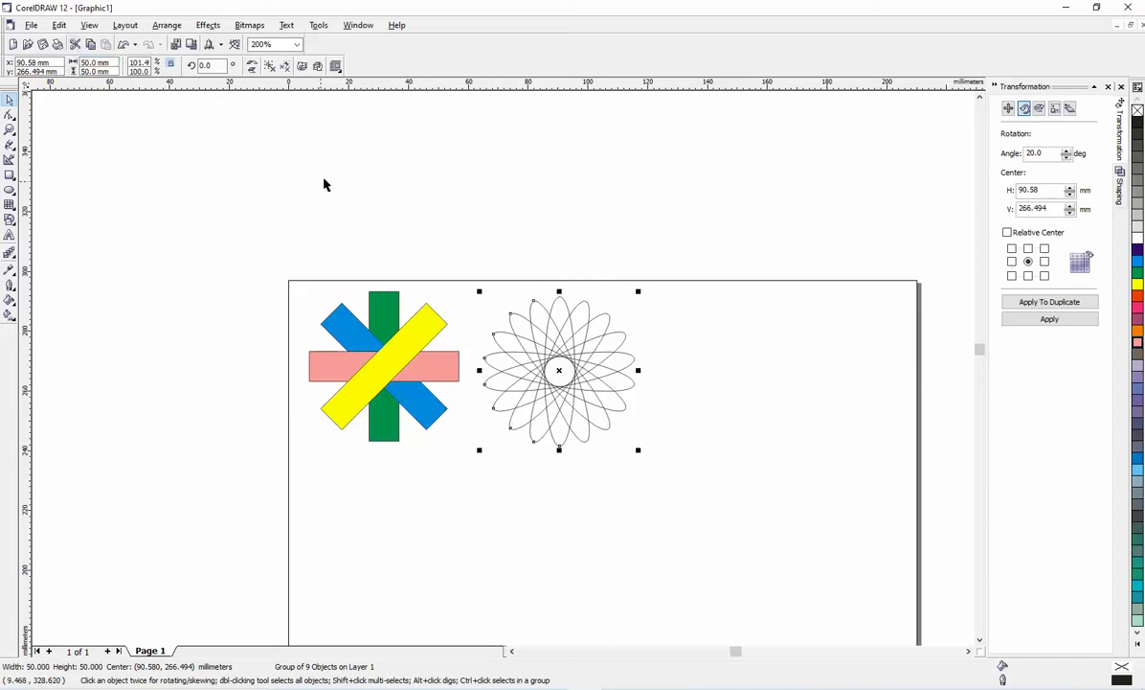
right_click(1138, 260)
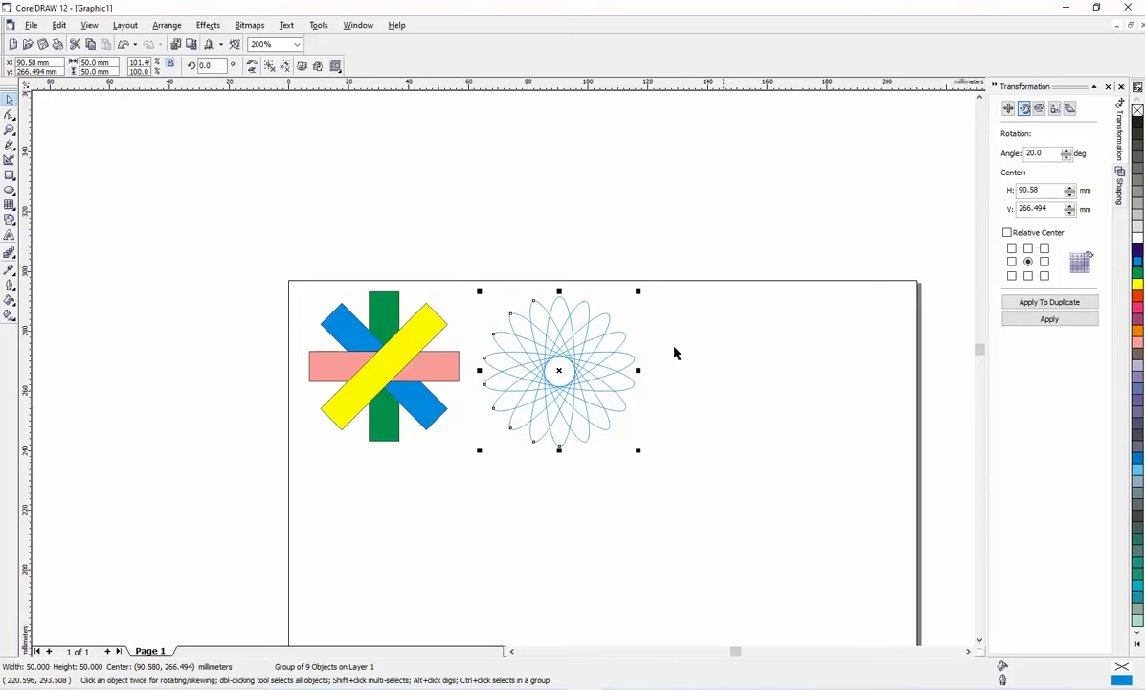
left_click(691, 375)
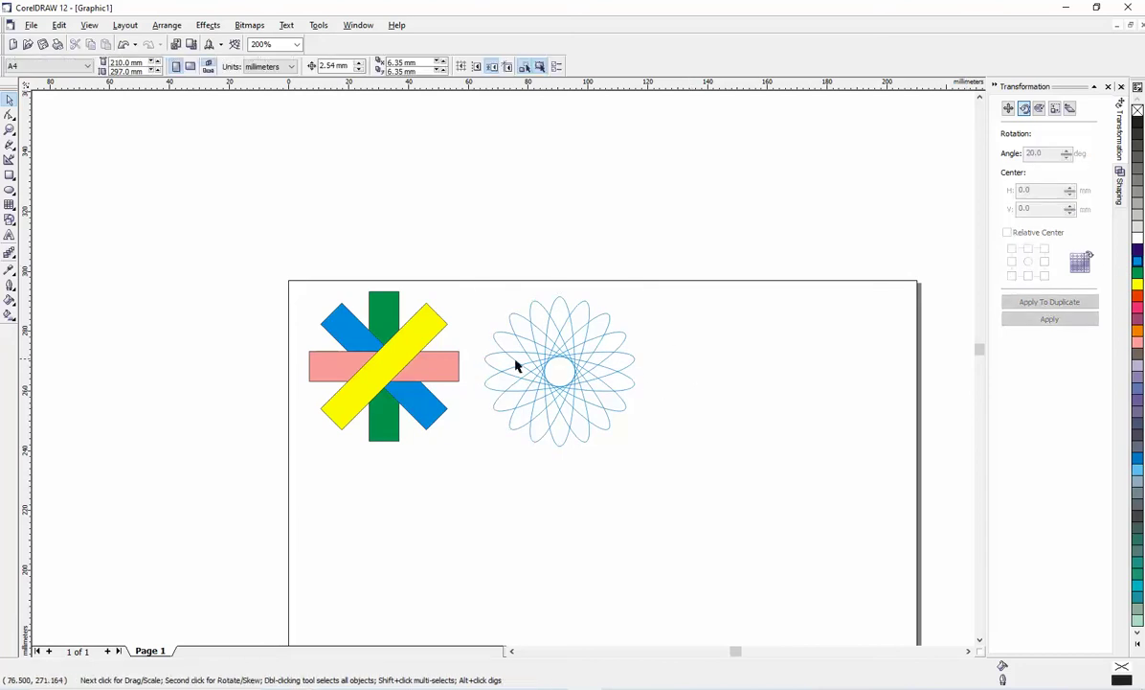
Check exercise 3 in the Word document and draw a narrow upright ellipse about 13 mm wide and 47 mm tall beside the rosette
left_click(578, 388)
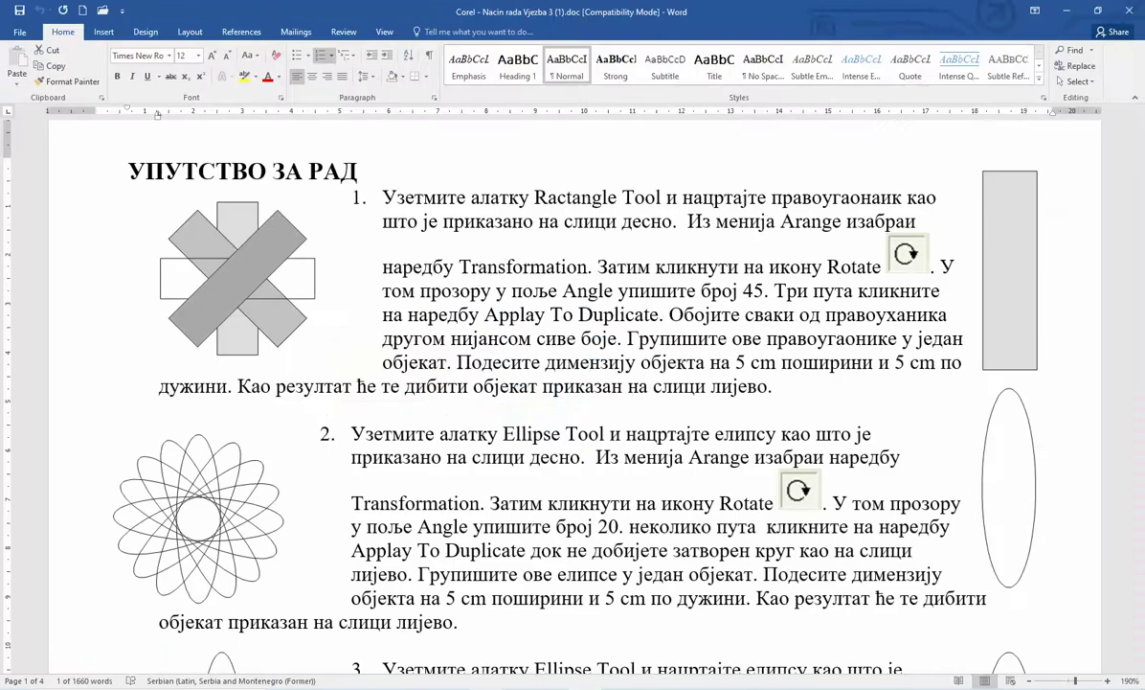
scroll(424, 458, "down", 5)
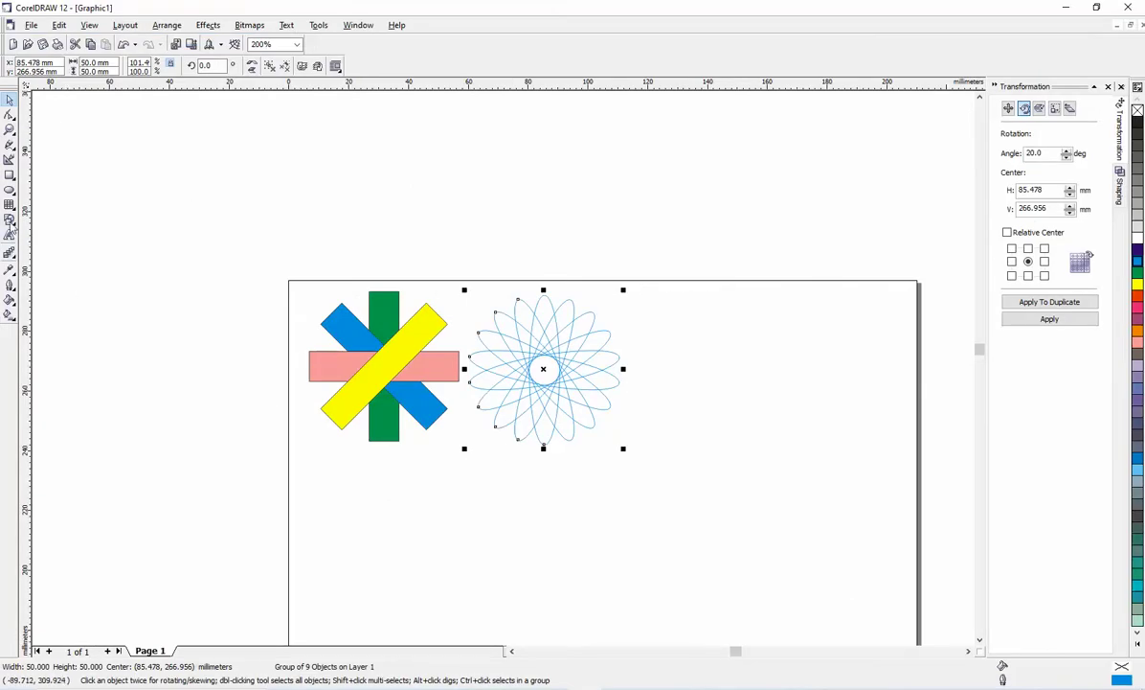
left_click(10, 189)
left_click_drag(730, 320, 770, 465)
Set the new ellipse's size to 10 mm wide and 50 mm high
left_click(98, 62)
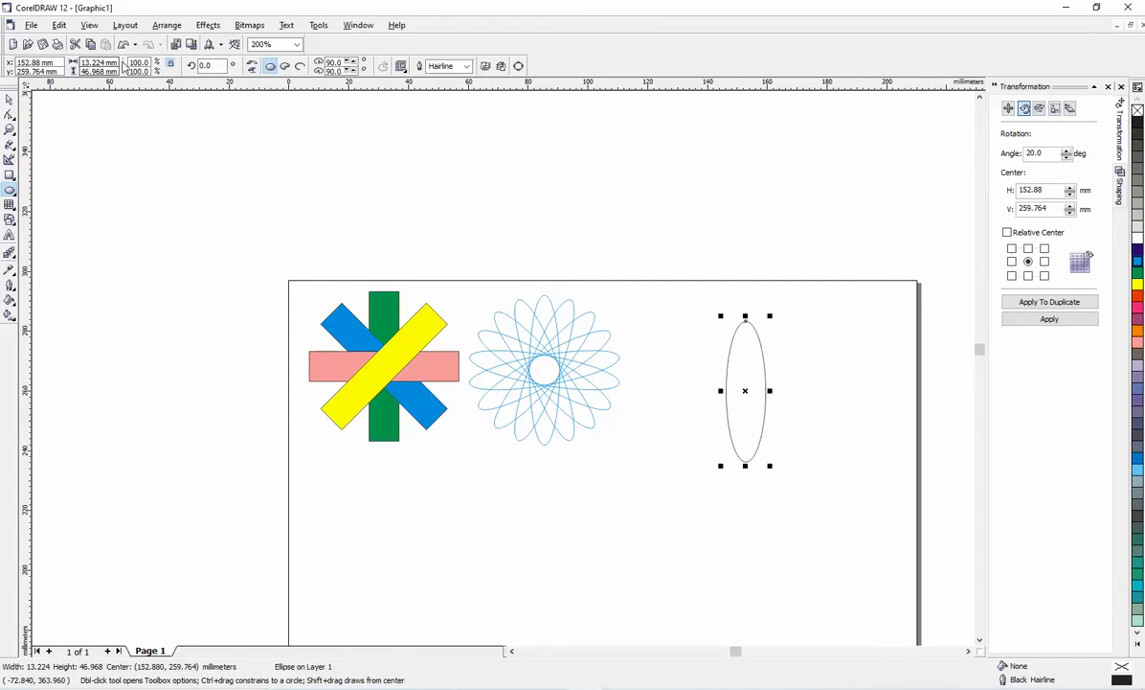
type("10")
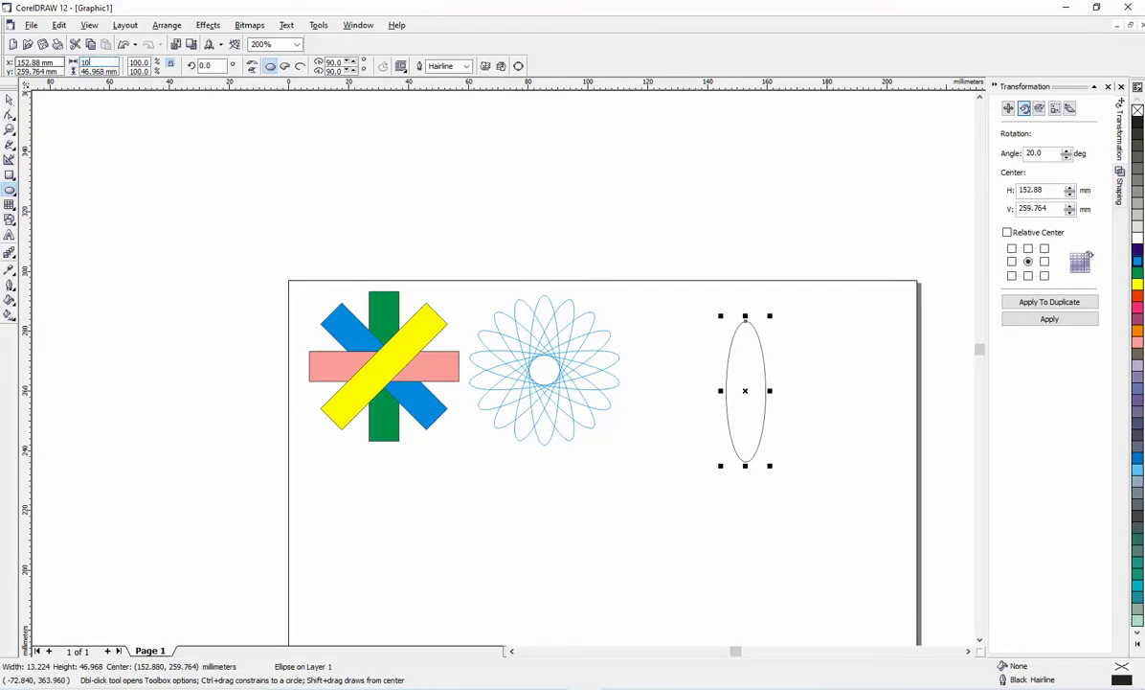
key("Return")
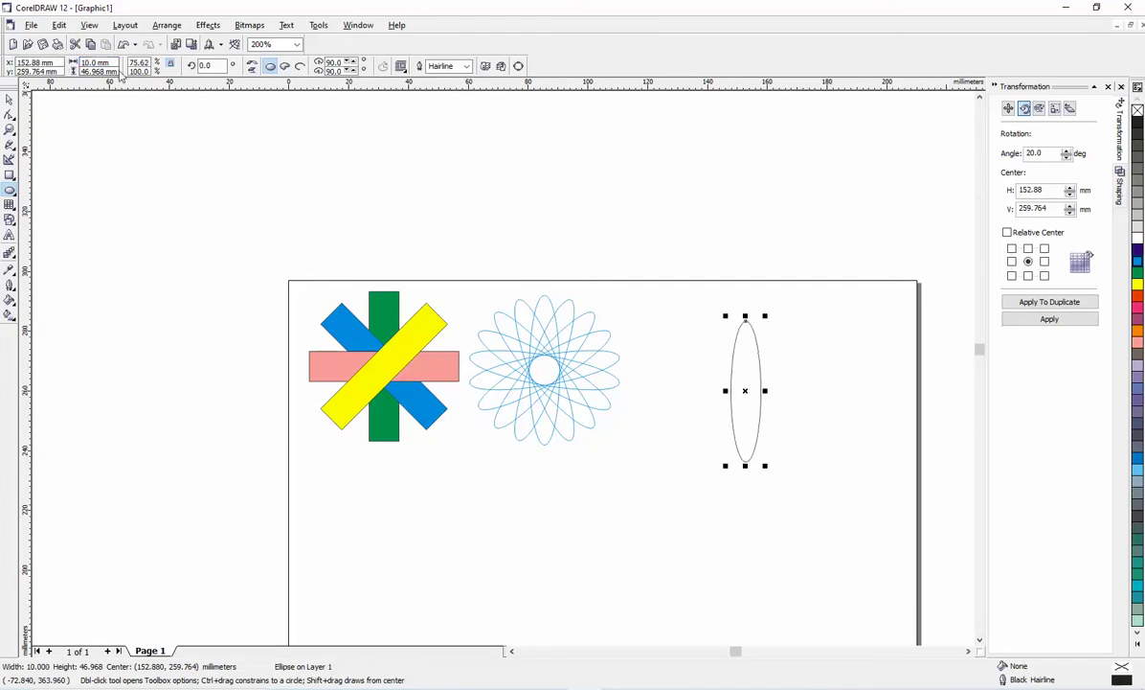
key("Tab")
type("50")
key("Return")
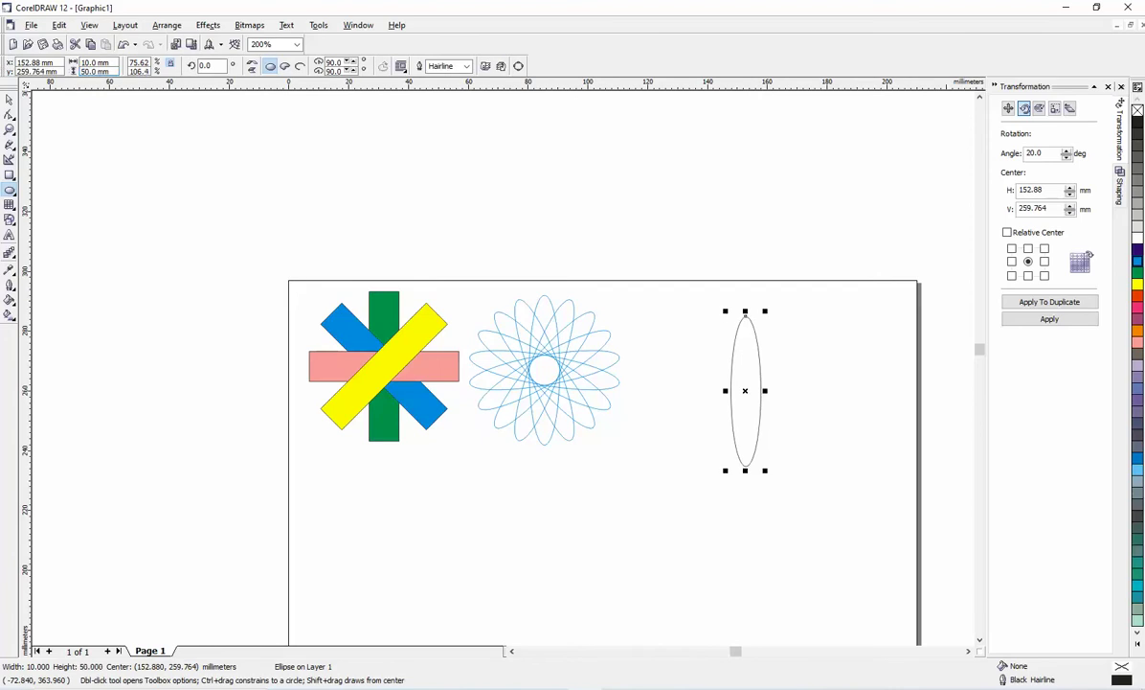
Rotate the ellipse 45 degrees about its centre and create three duplicates, each rotated a further 45 degrees
double_click(1050, 153)
type("45")
key("Return")
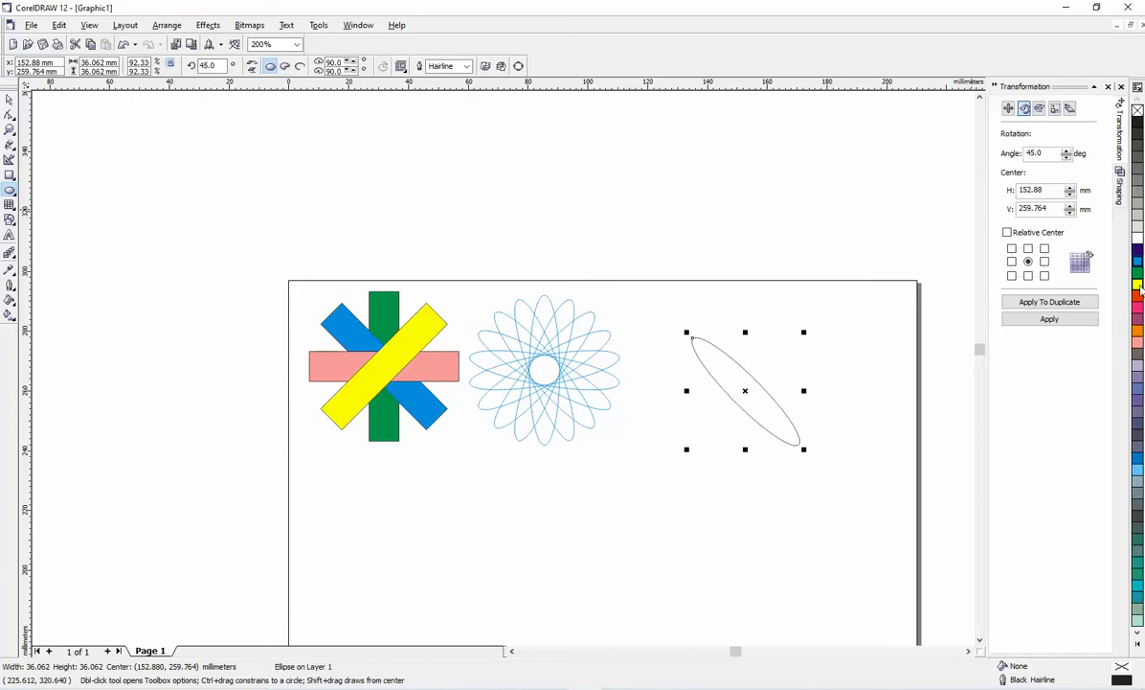
left_click(1054, 303)
left_click(1057, 303)
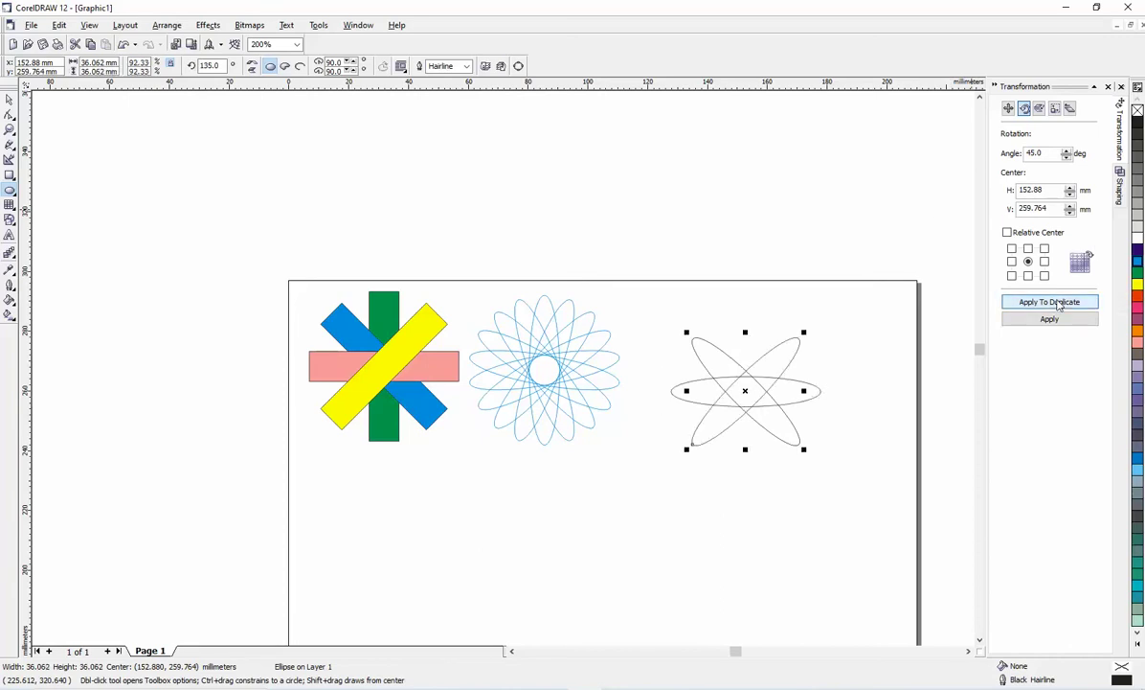
left_click(1059, 305)
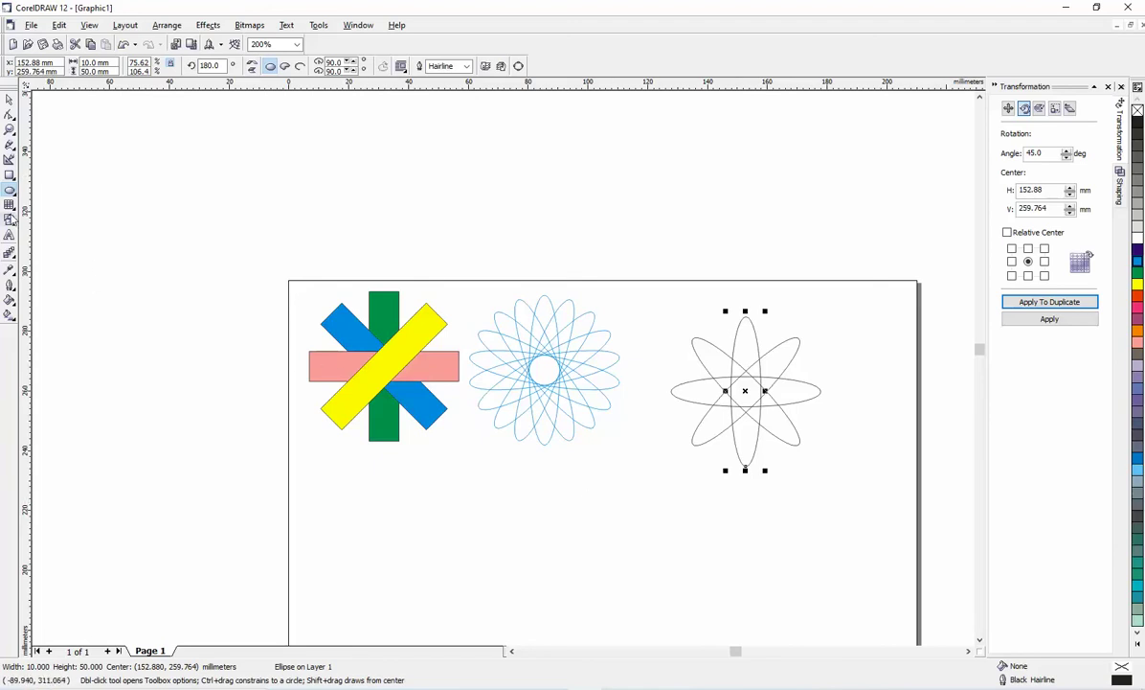
Draw a circle about 29 mm in diameter below the rosette and delete the extra circle drawn beside it
left_click(11, 190)
mouse_move(568, 497)
left_mouse_down()
mouse_move(632, 572)
mouse_move(659, 584)
mouse_move(654, 575)
left_mouse_up()
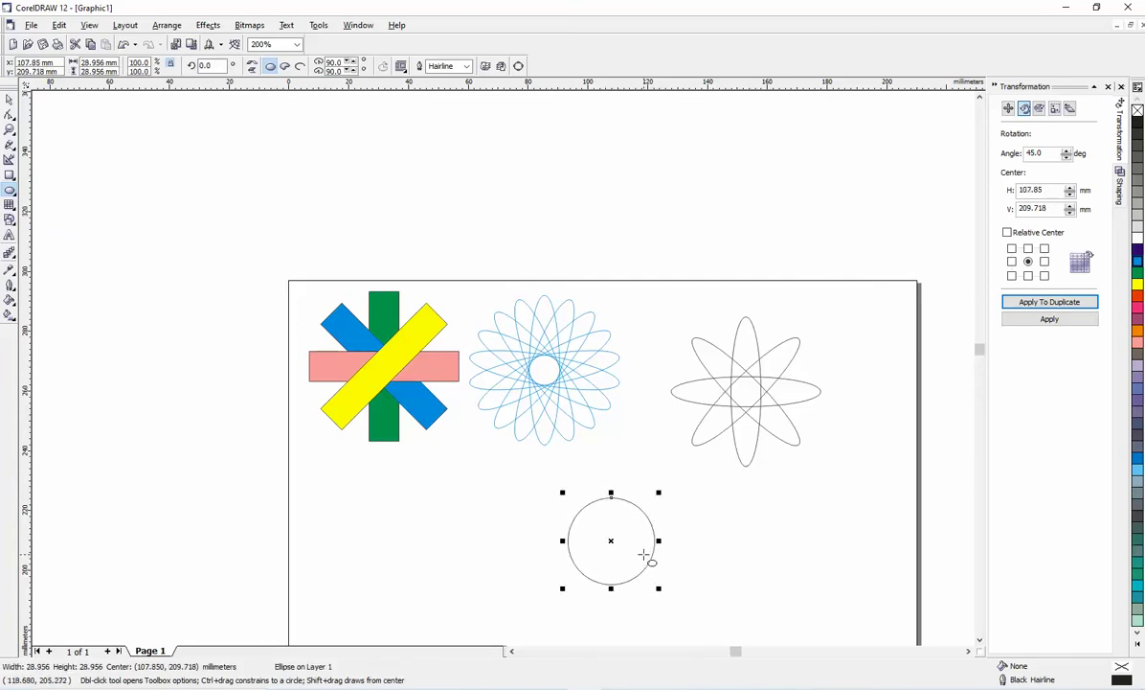
left_click_drag(681, 485, 817, 596)
key("Delete")
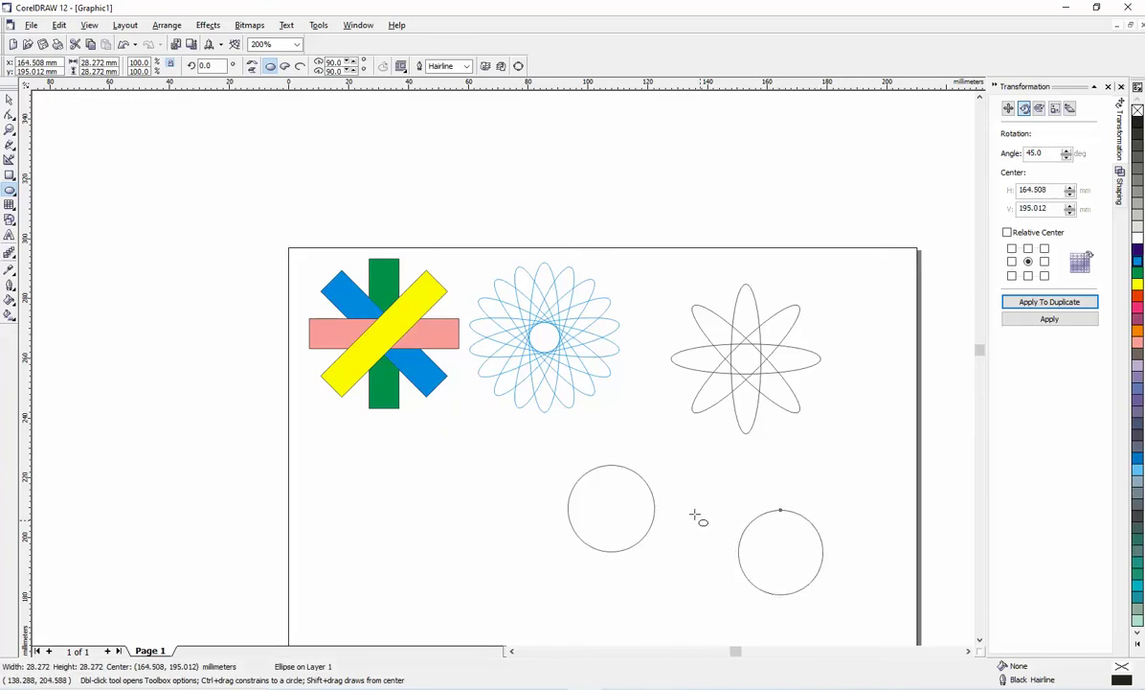
Select the remaining circle and set its width and height to 30 mm
left_click(8, 99)
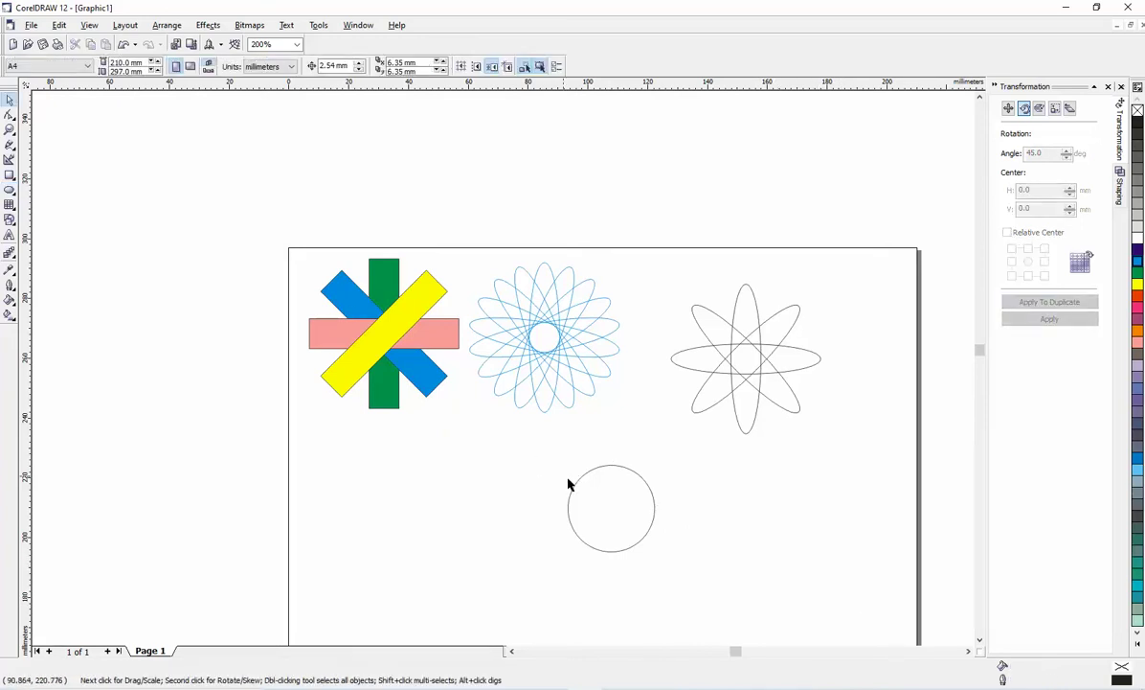
left_click(572, 484)
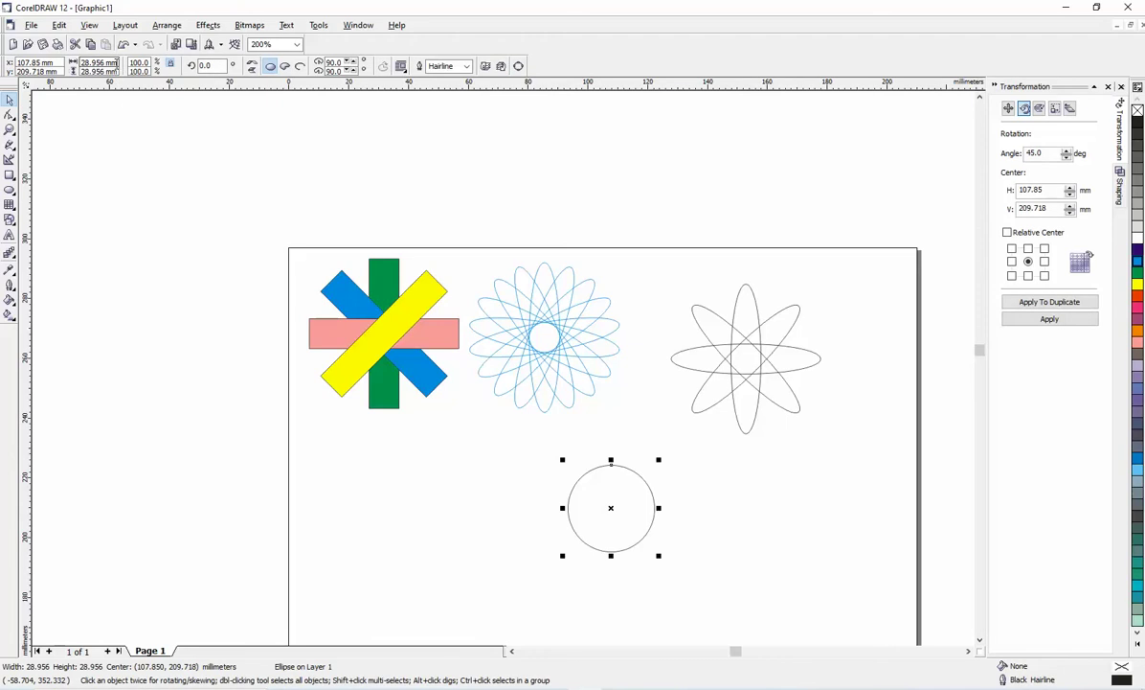
left_click_drag(116, 62, 44, 62)
type("30")
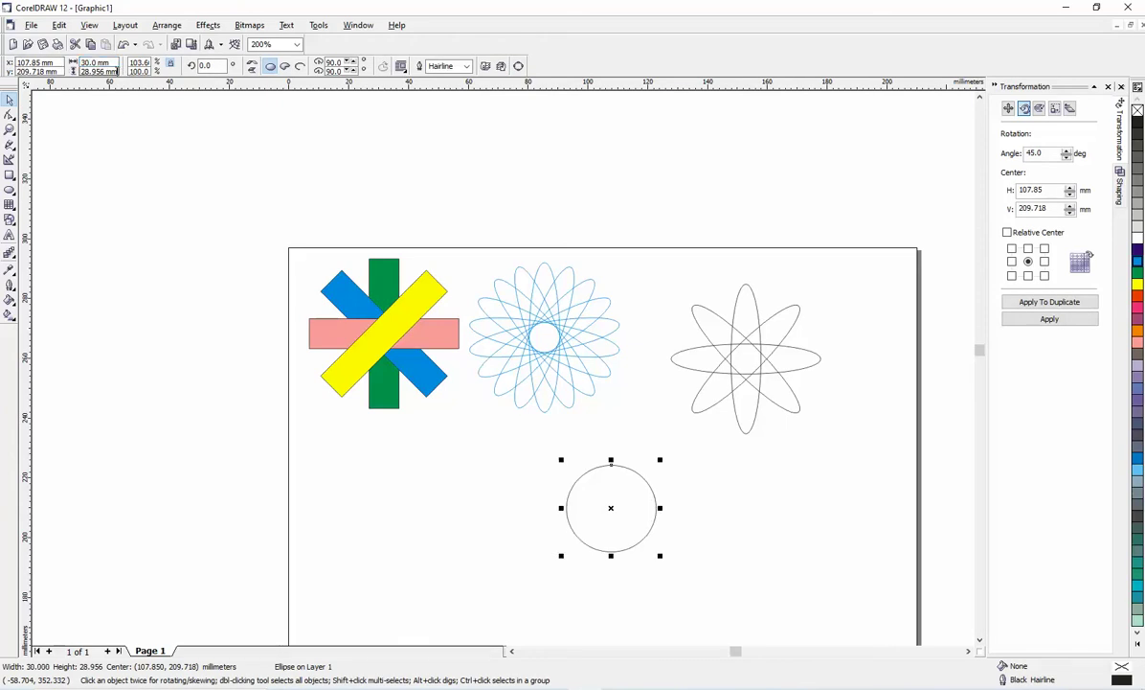
left_click_drag(117, 71, 81, 70)
type("30")
key("Return")
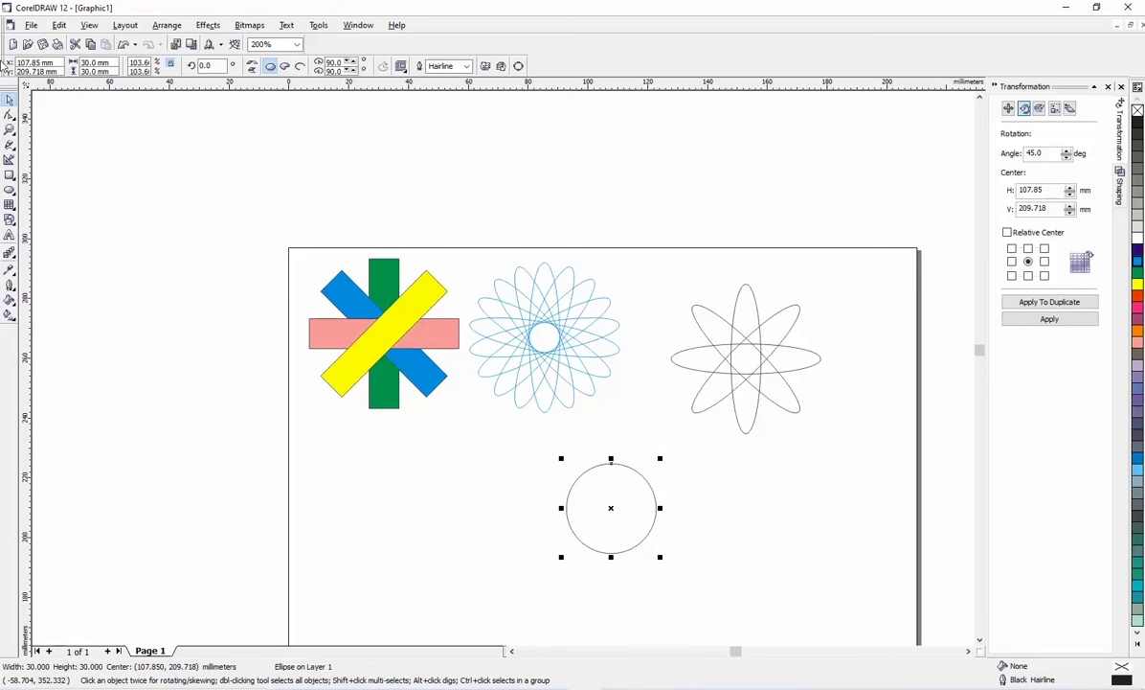
Give the circle a yellow fill and outline, and the four crossed ellipses a red fill and outline
left_click(1138, 284)
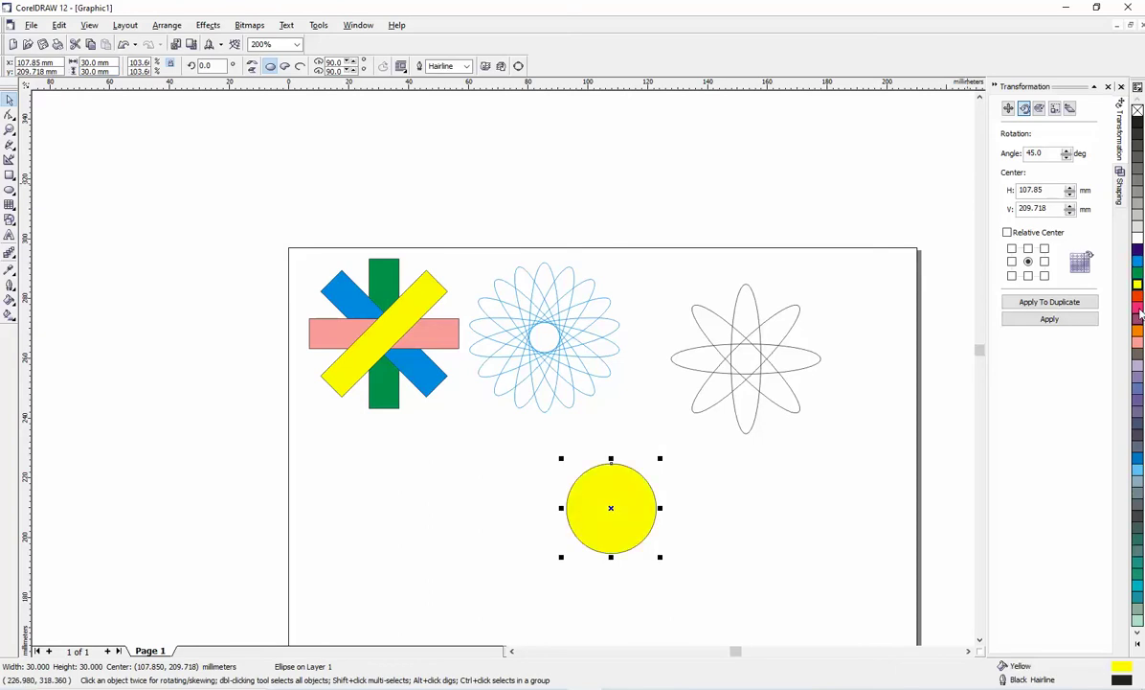
right_click(1138, 285)
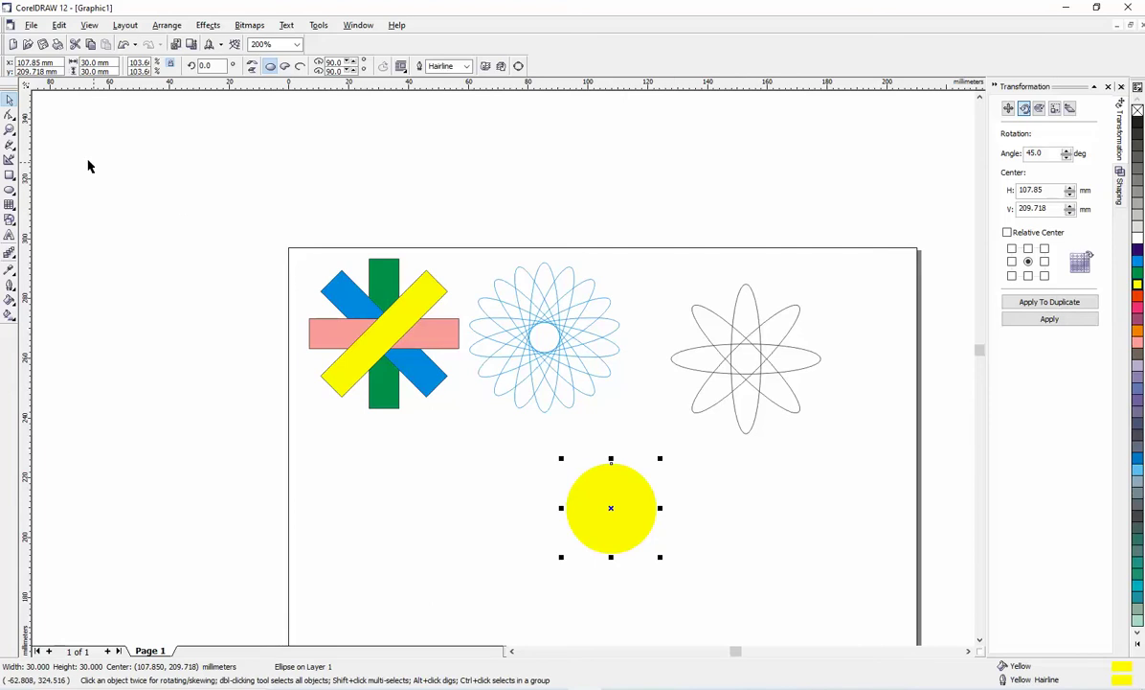
left_click_drag(657, 266, 848, 461)
left_click(1138, 300)
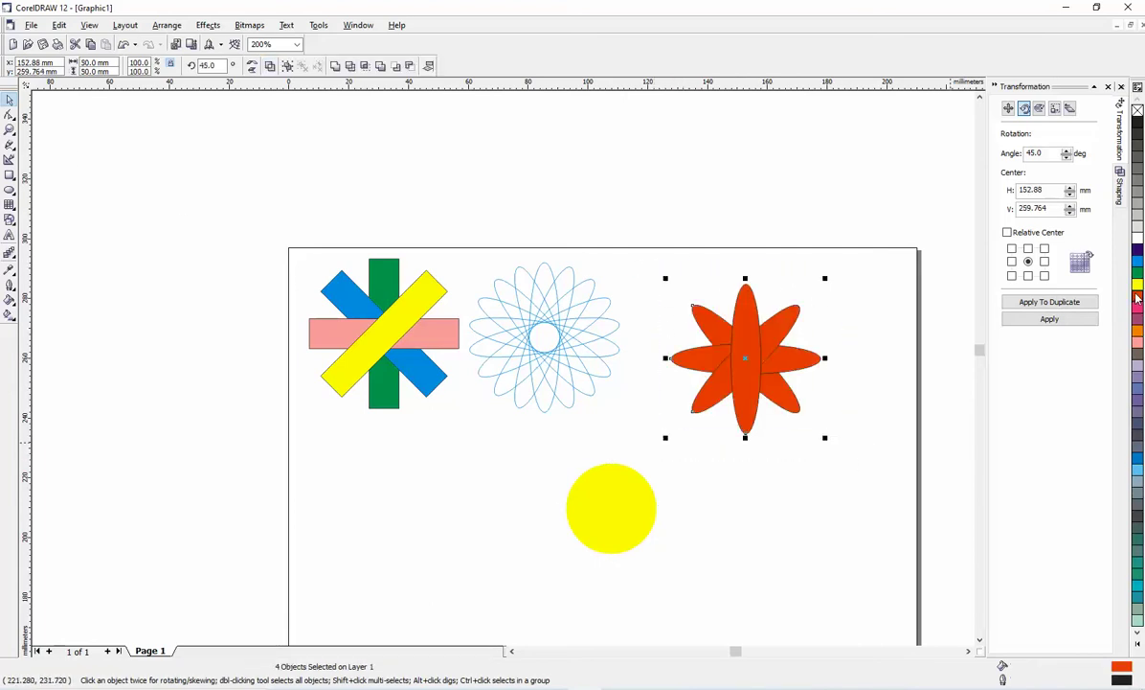
right_click(1137, 299)
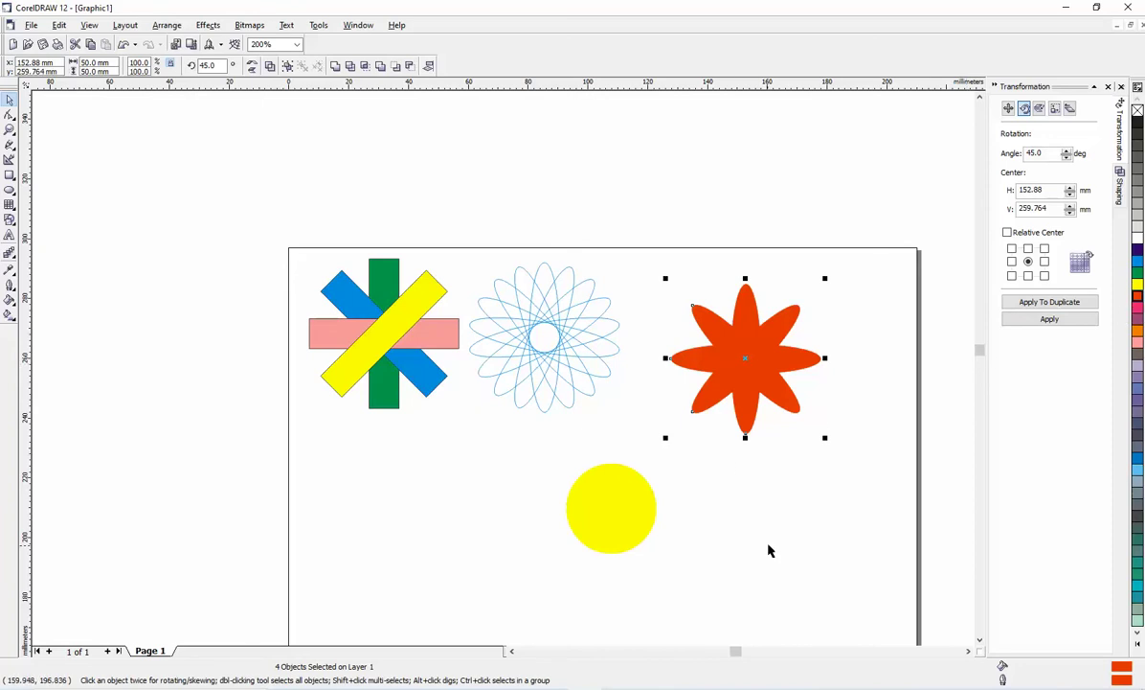
Move the yellow circle onto the centre of the red ellipses and deselect it
left_click_drag(618, 512, 751, 357)
left_click(868, 321)
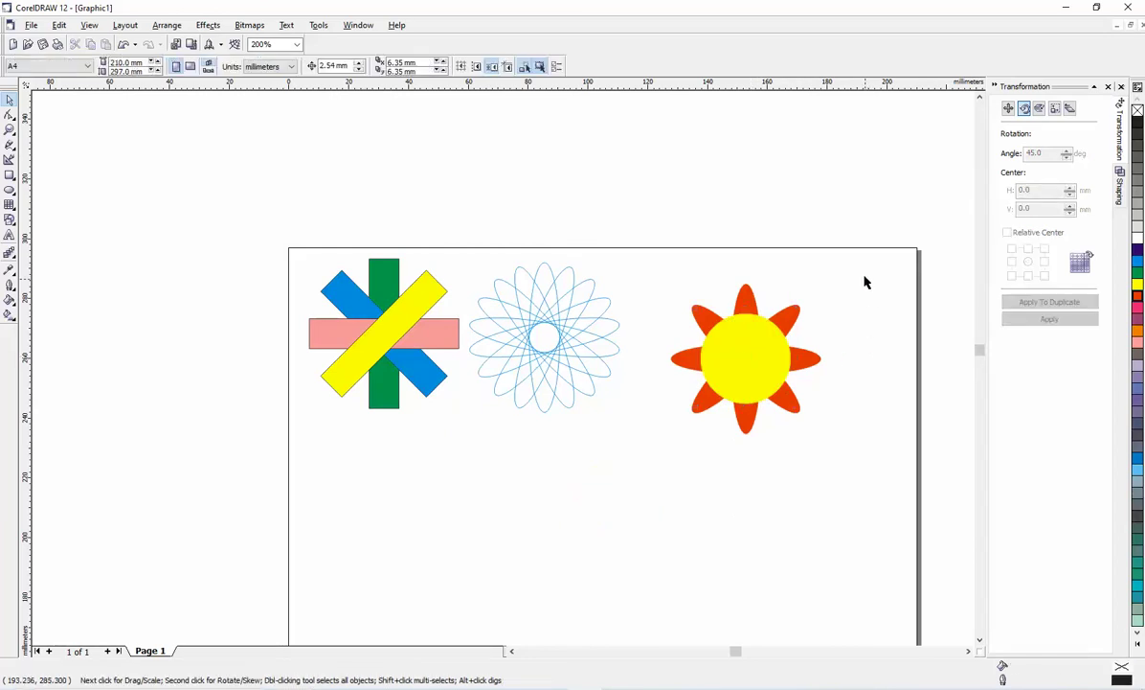
Group the yellow circle with the four red ellipses and move the group up beside the blue rosette
left_click_drag(863, 273, 651, 512)
right_click(764, 364)
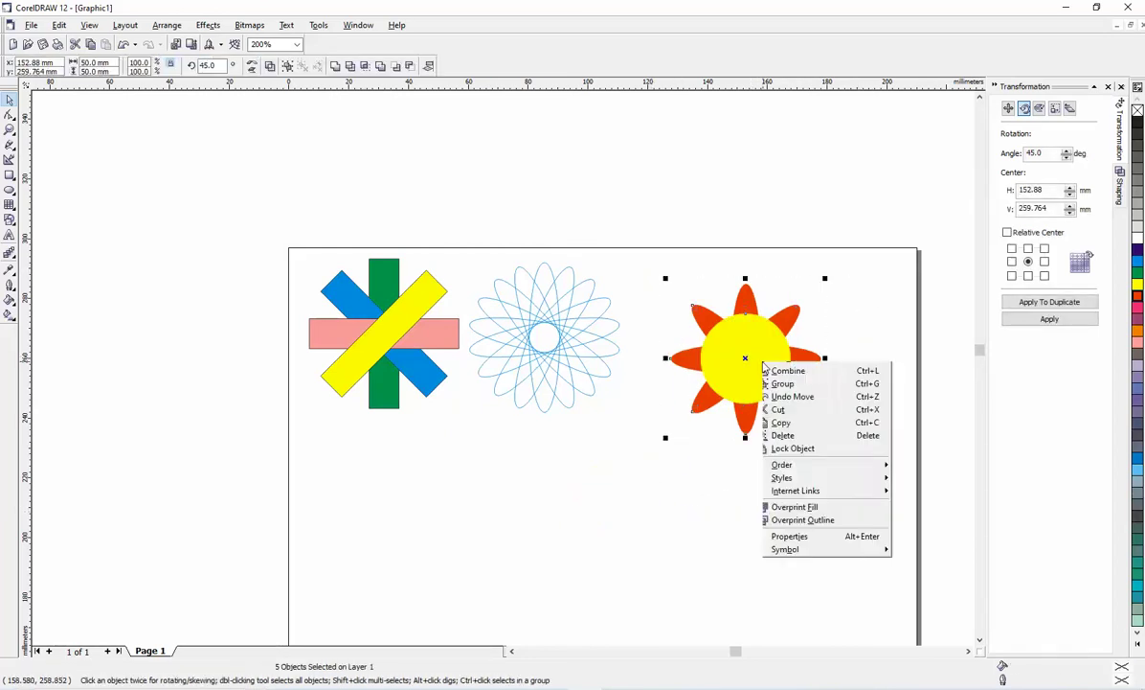
left_click(791, 396)
left_click_drag(760, 366, 718, 336)
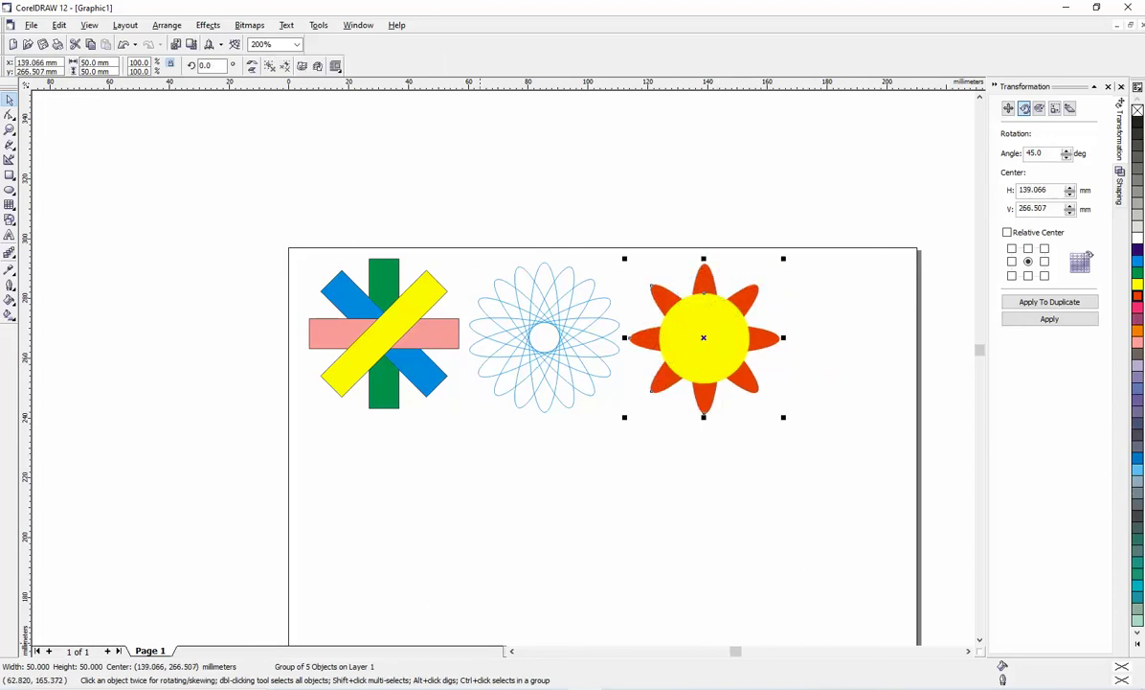
Check exercise 4 in the Word document and draw a narrow upright rectangle about 4 mm wide and 18 mm tall below the star
left_click(478, 641)
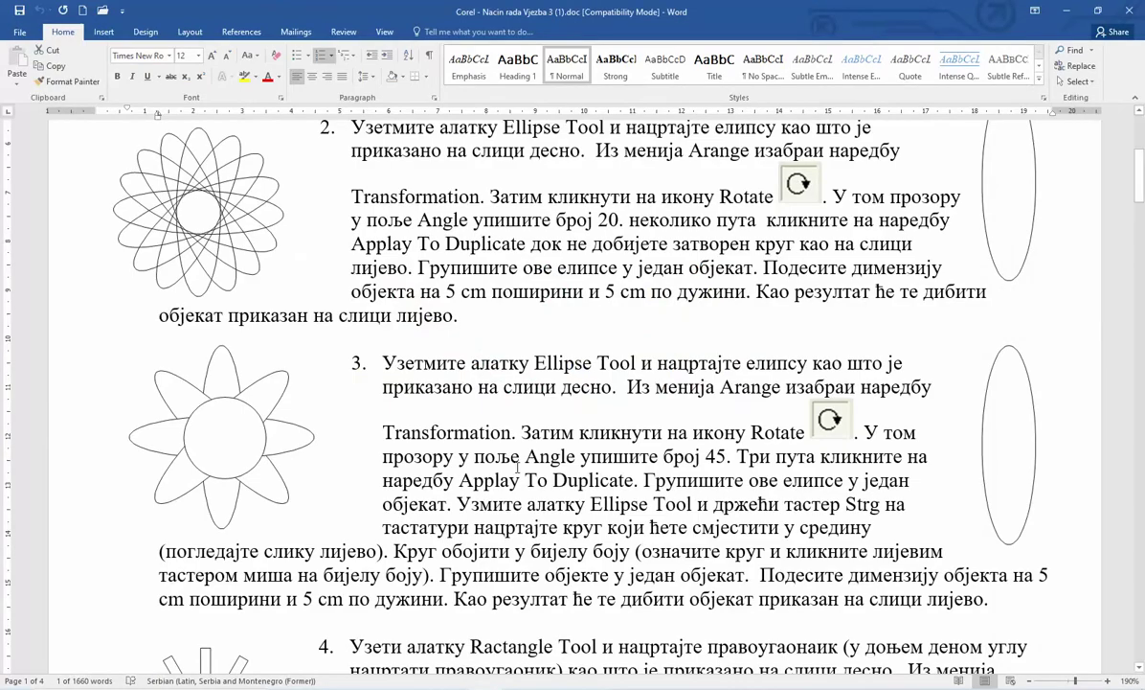
scroll(575, 384, "down", 8)
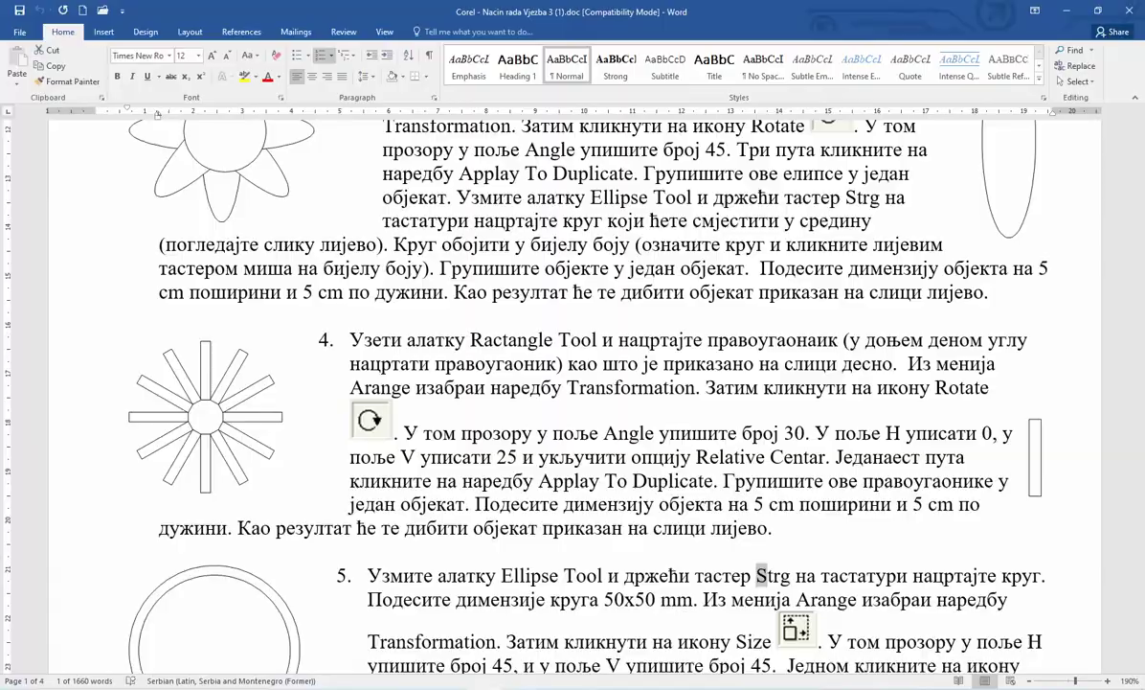
key("alt+Tab")
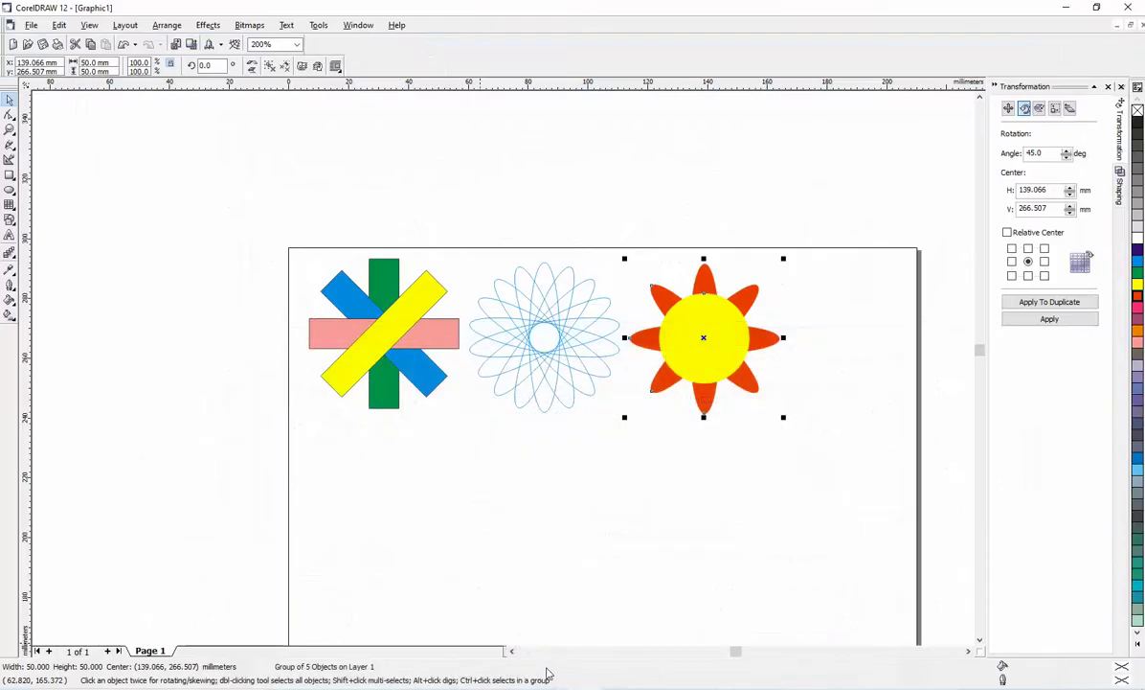
left_click(10, 175)
left_click_drag(386, 473, 397, 527)
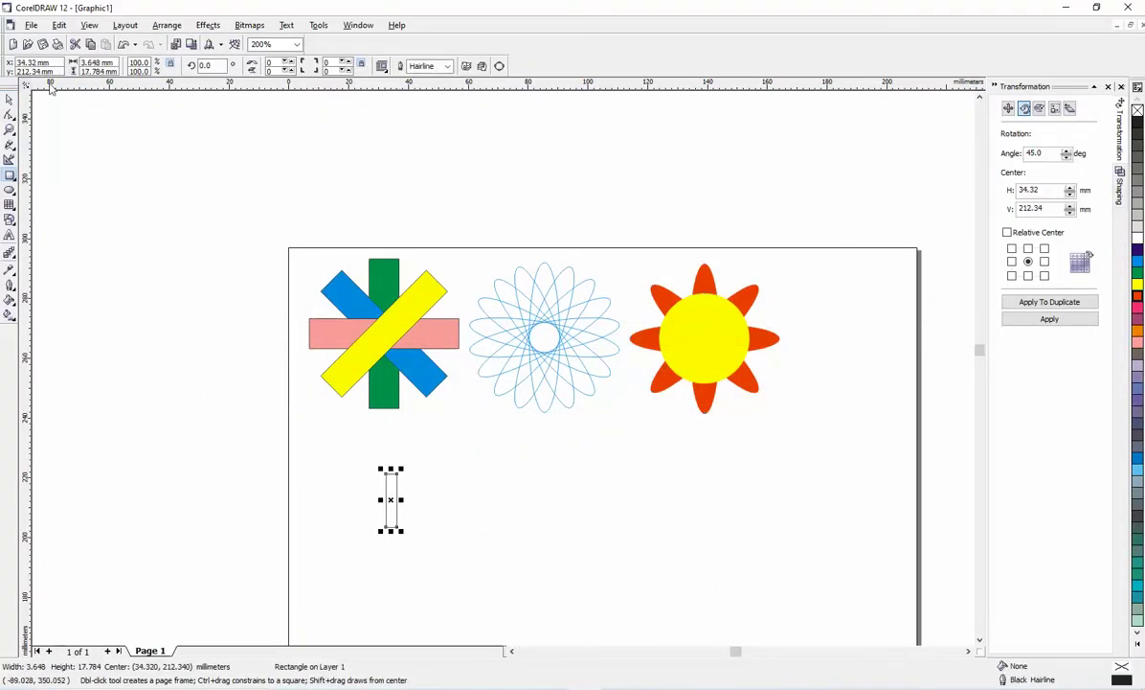
Set the new rectangle's size to 5 mm wide and 25 mm high
left_click(115, 62)
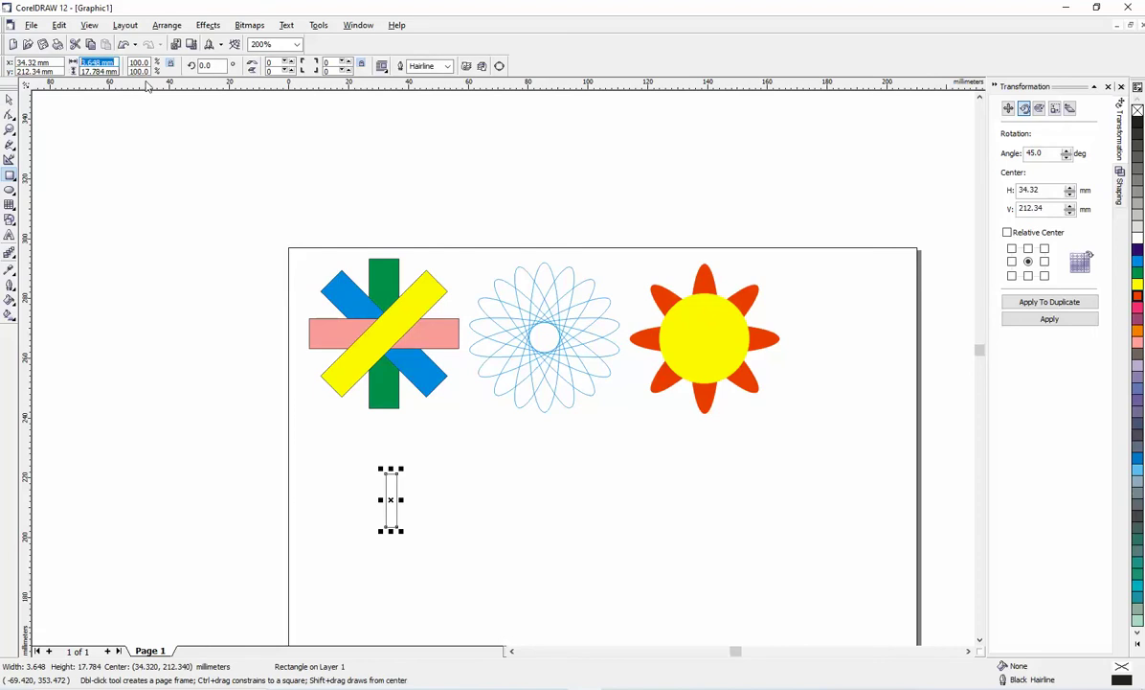
type("10")
key("Return")
left_click(96, 62)
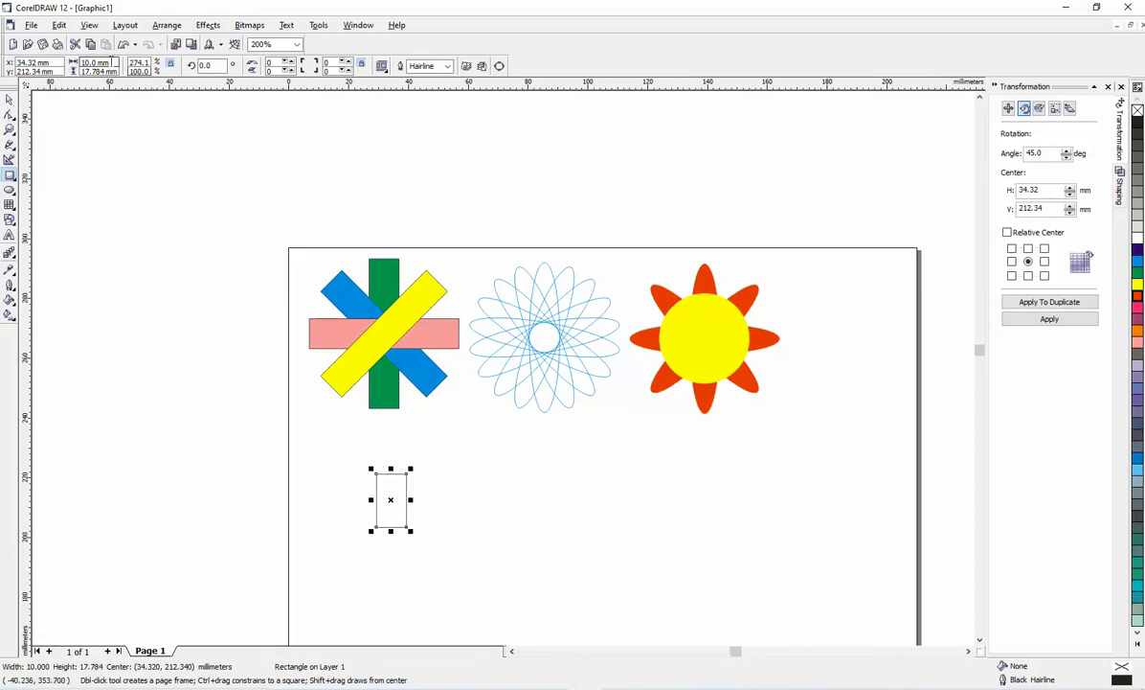
type("5")
key("Return")
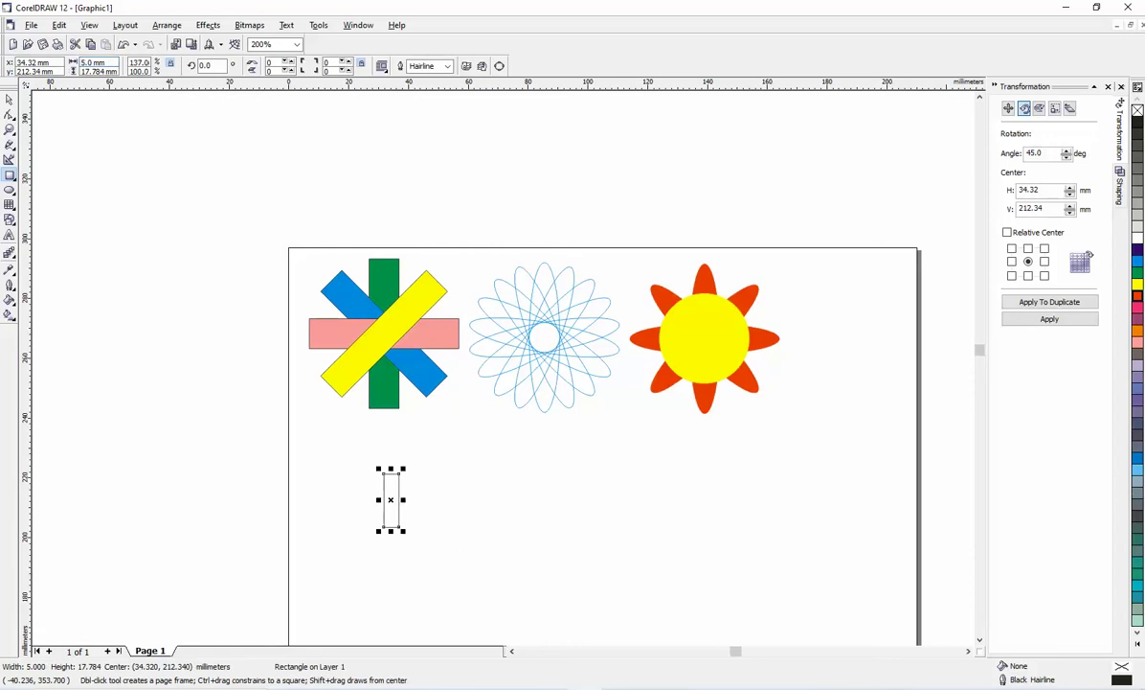
left_click(98, 71)
type("25")
key("Return")
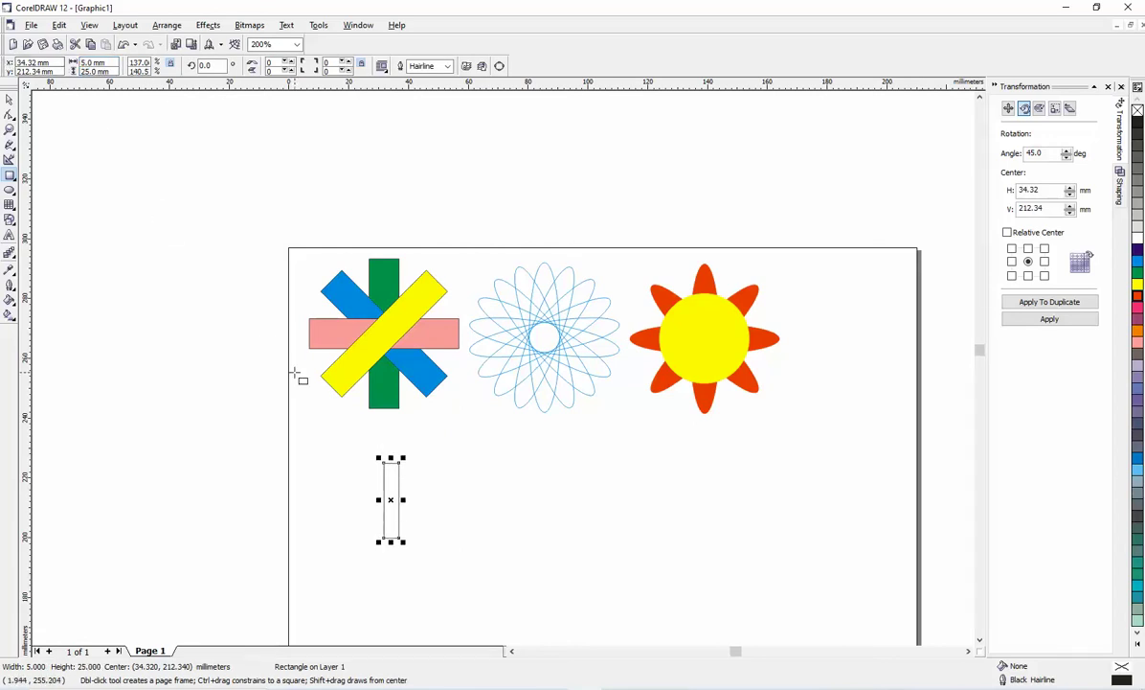
Check exercise 4 in the Word document, set the rotation angle to 30 degrees and undo the rotation applied to the rectangle itself
left_click(613, 686)
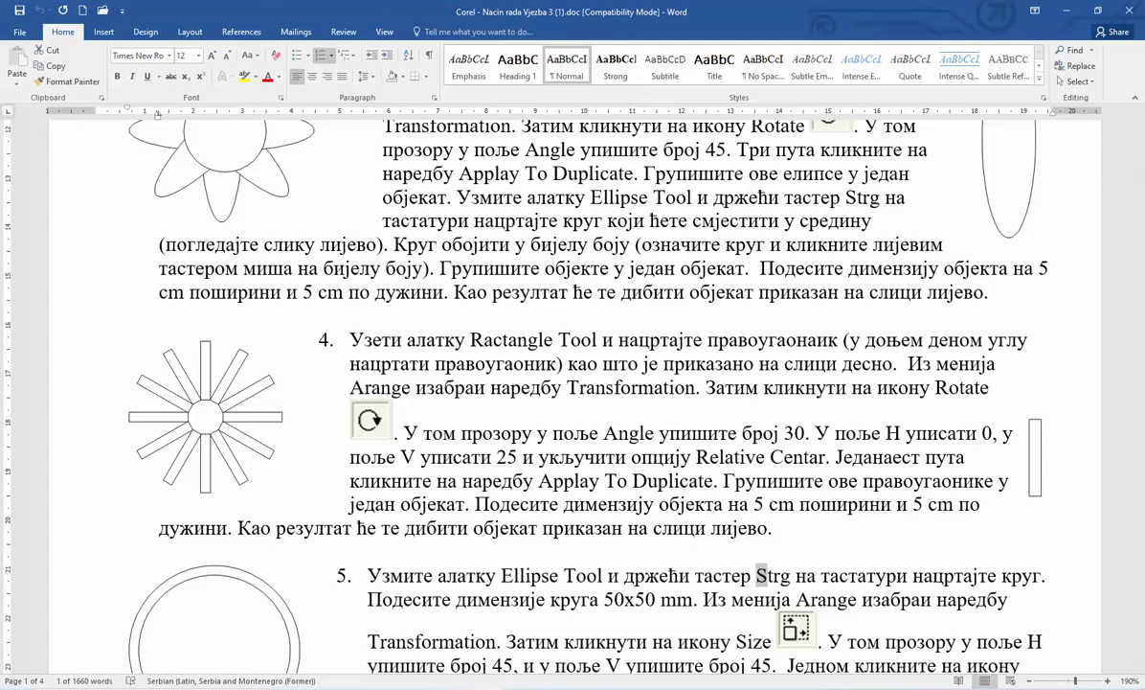
key("alt+Tab")
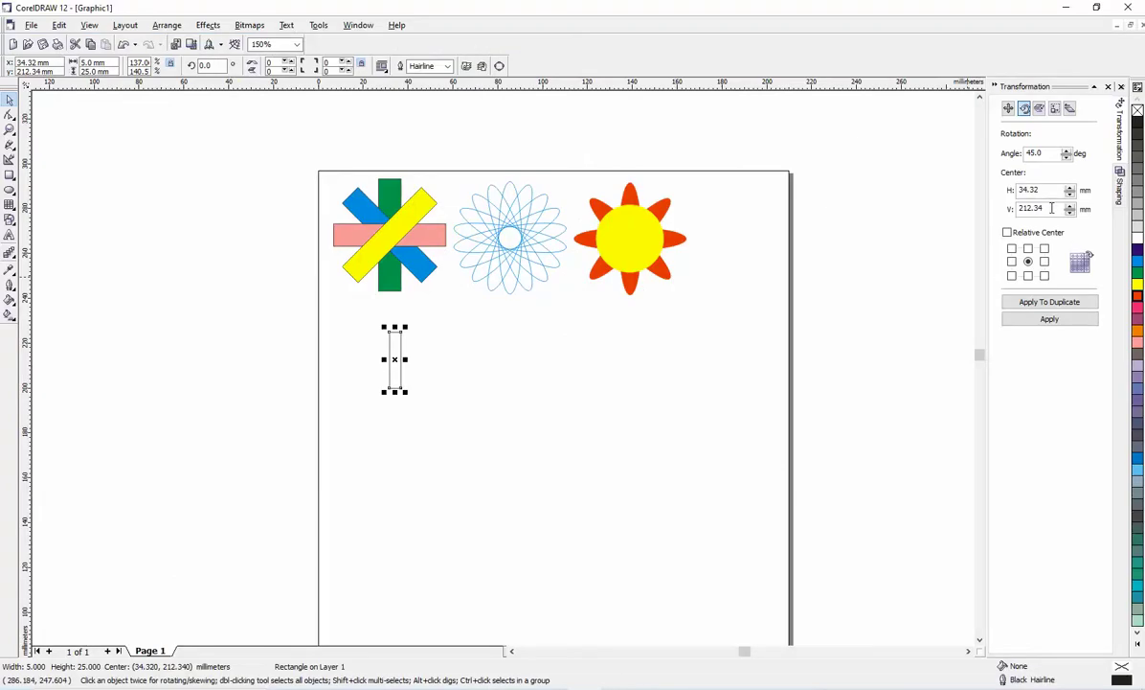
type("30")
key("Return")
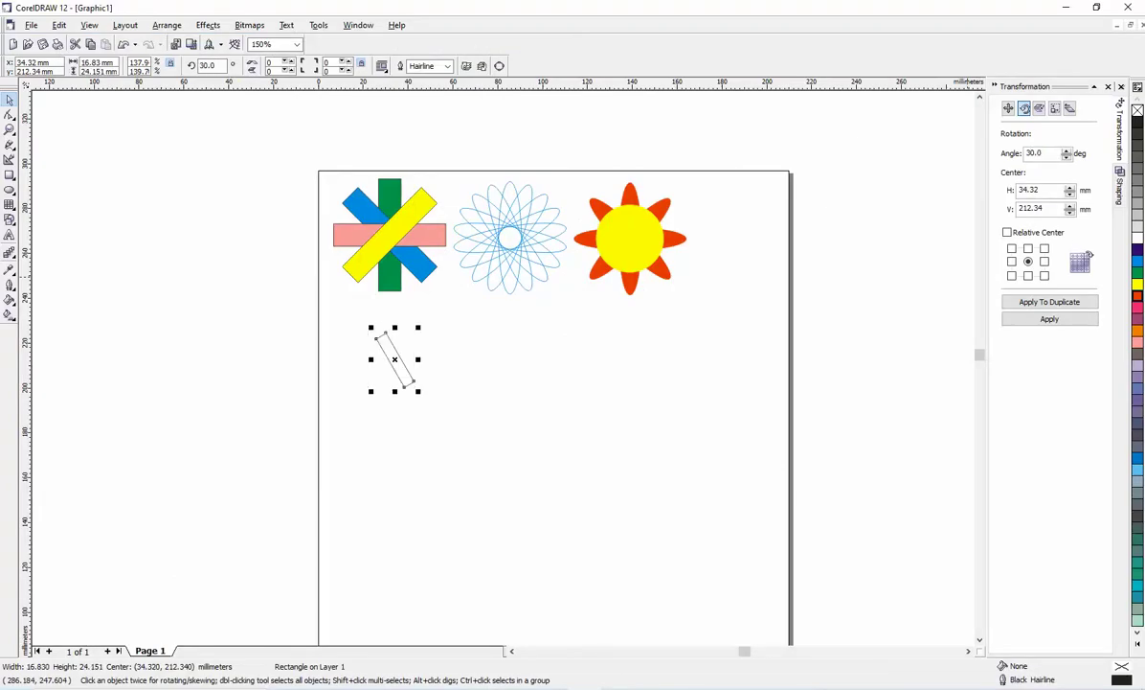
left_click(121, 45)
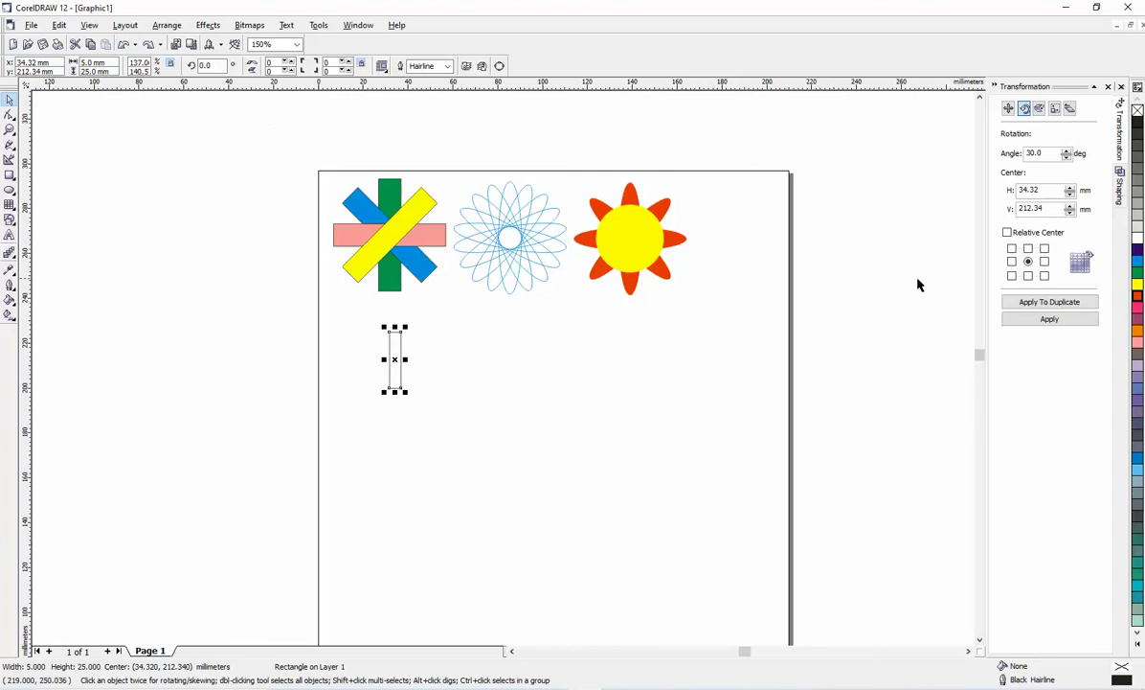
Turn on Relative Center for the rotation and undo the rotation this applies to the rectangle
left_click(1008, 233)
key("Return")
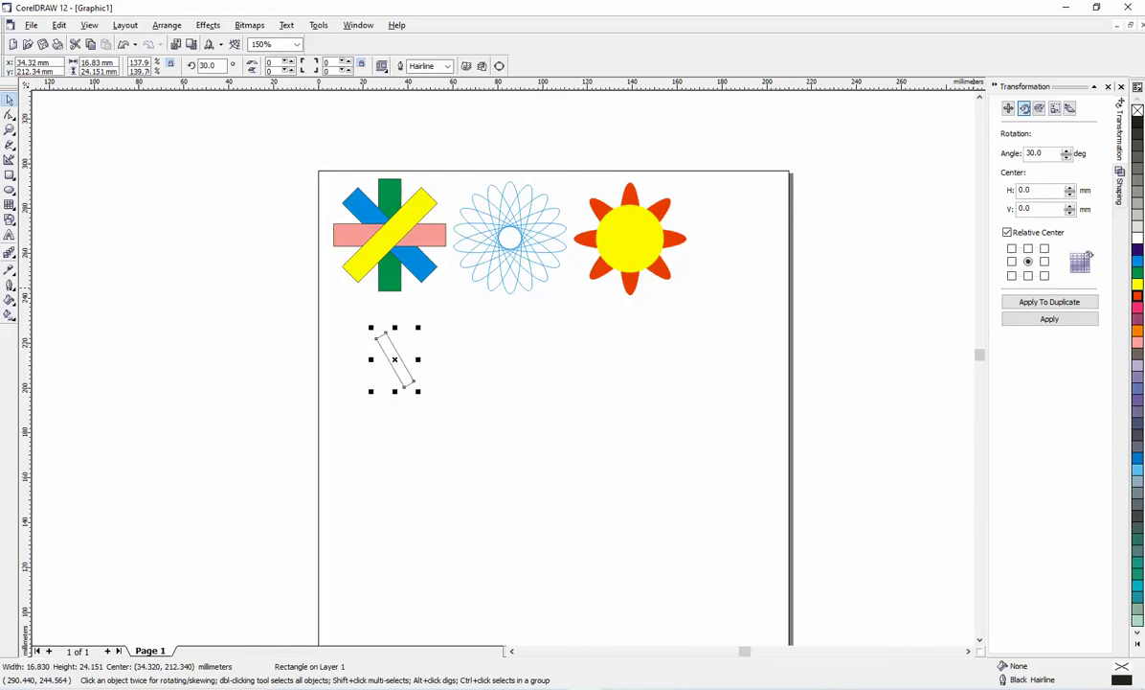
left_click(121, 45)
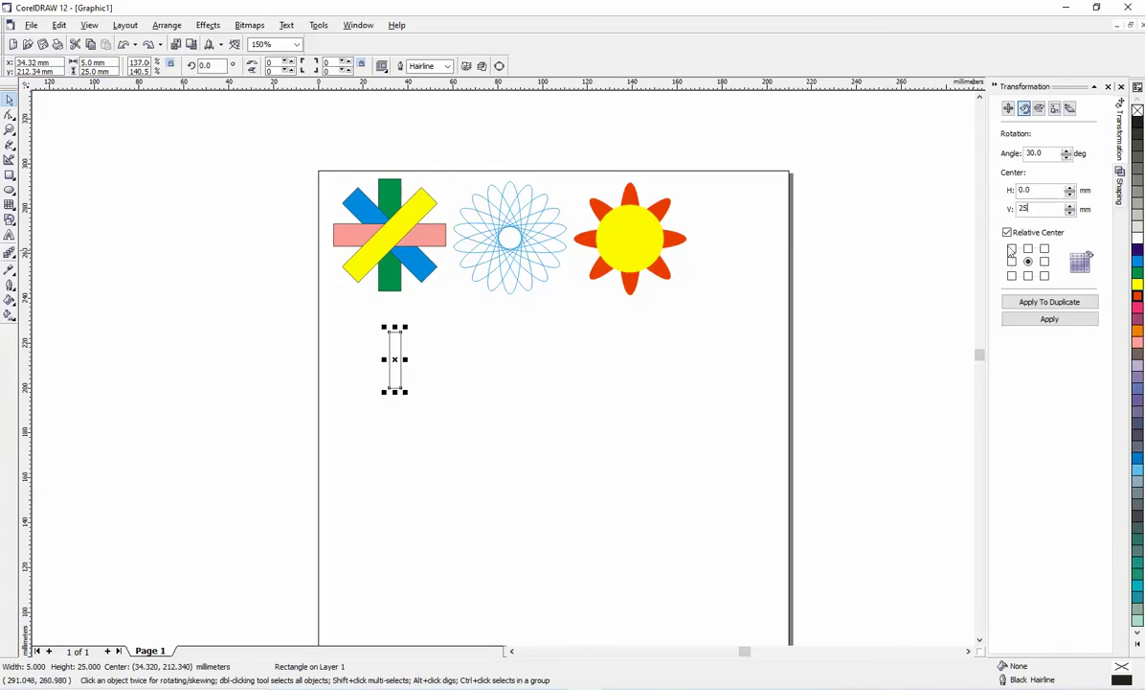
Create eleven duplicates of the rectangle, each rotated 30 degrees about a relative centre of H 0 mm and V 25 mm
left_click(1034, 303)
left_click(1034, 303)
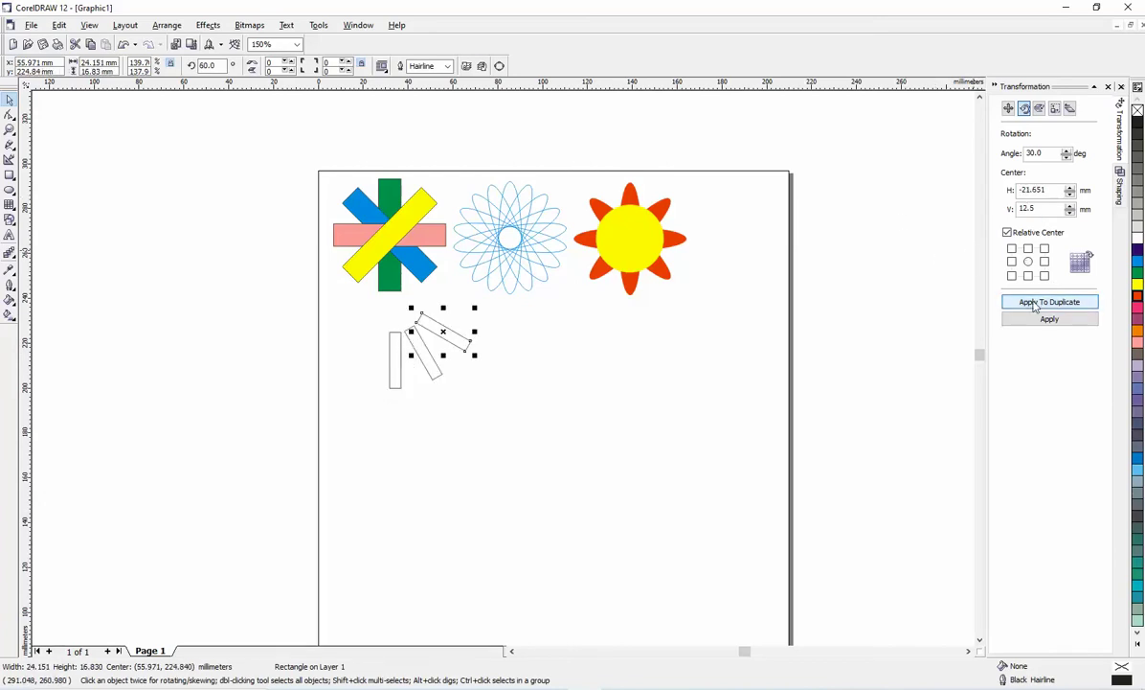
left_click(1034, 302)
left_click(1034, 303)
left_click(1035, 302)
left_click(1034, 303)
left_click(1034, 303)
left_click(1035, 303)
left_click(1034, 303)
left_click(1035, 302)
left_click(1034, 302)
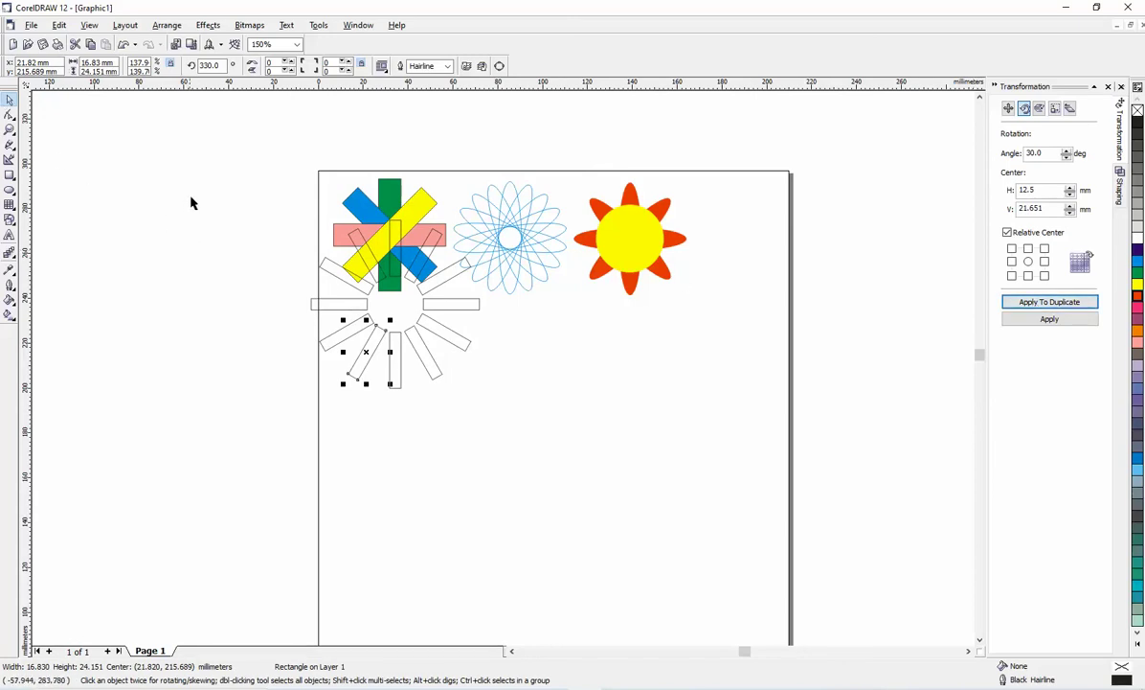
Select the twelve rectangles of the ring, move them to the empty area below the star and group them
left_click_drag(214, 194, 512, 431)
left_click_drag(441, 337, 490, 476)
right_click(491, 476)
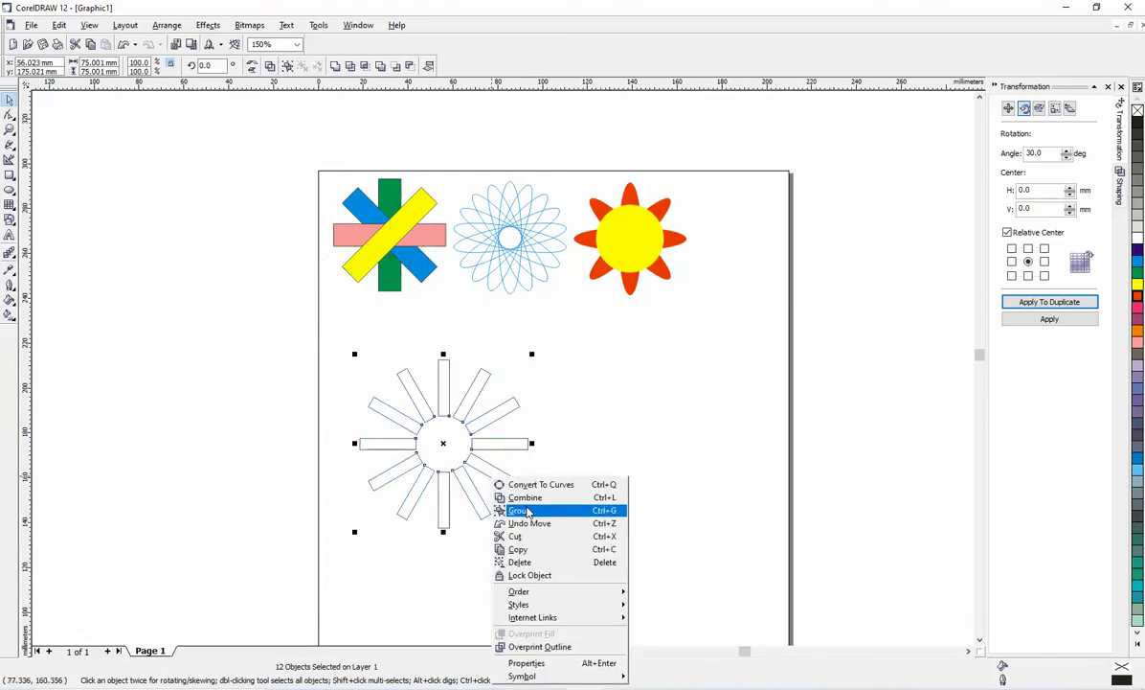
left_click(528, 513)
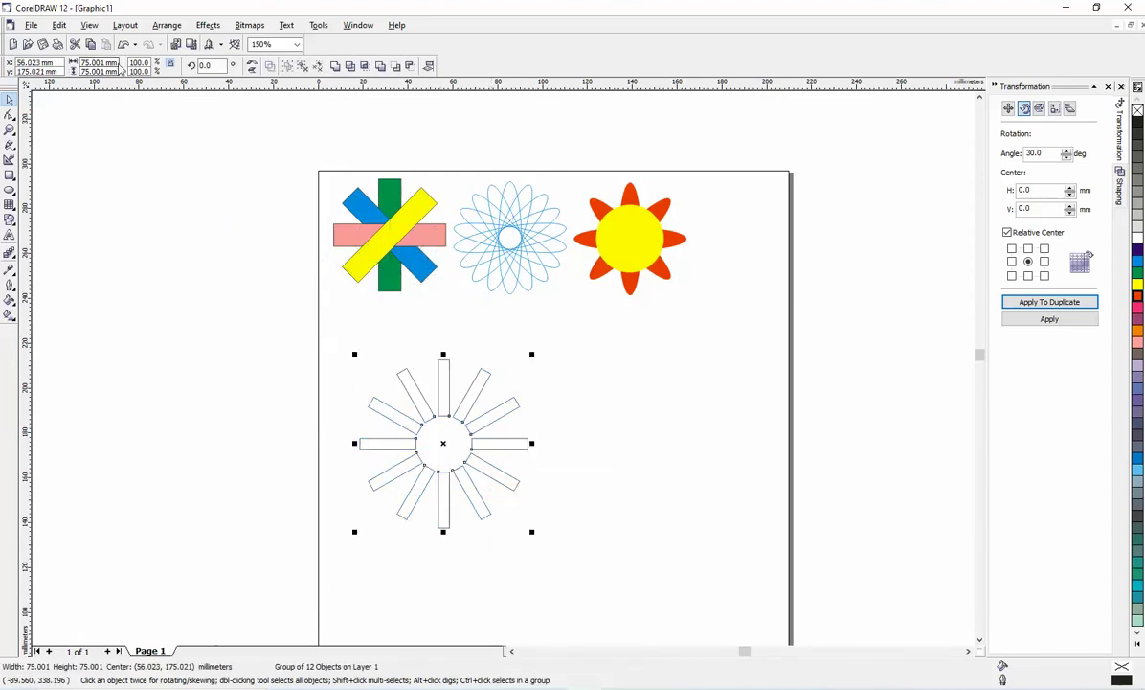
Set the grouped ring's size to 50 mm wide and 50 mm high
left_click(99, 62)
type("50")
key("Return")
left_click(100, 71)
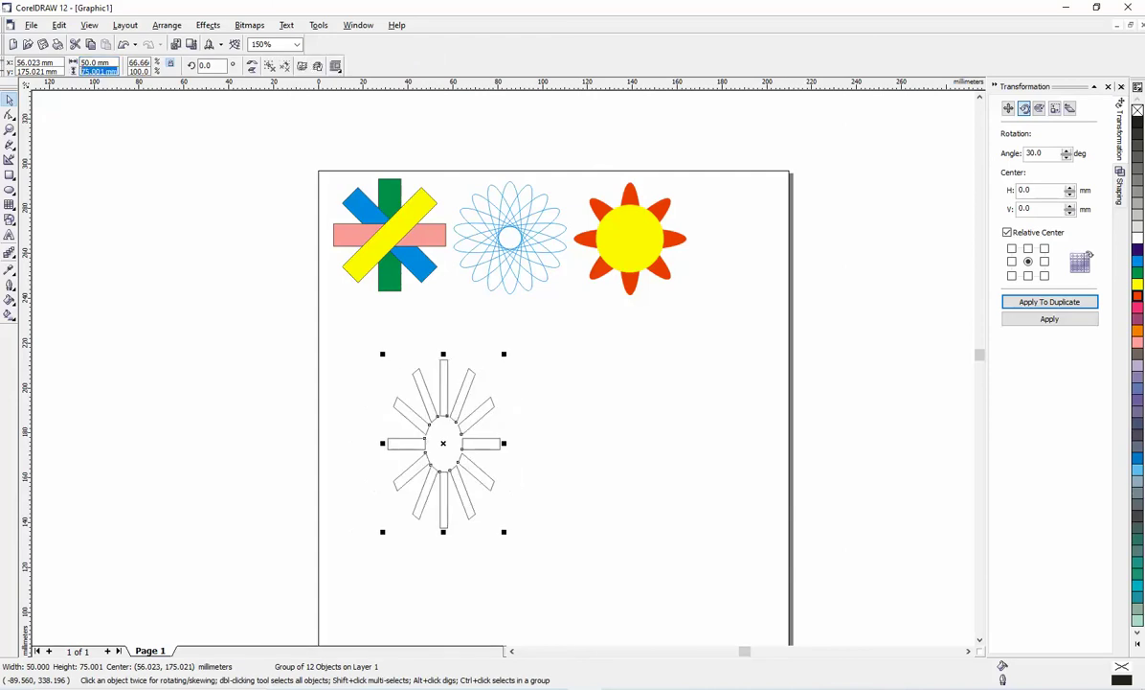
type("50")
key("Return")
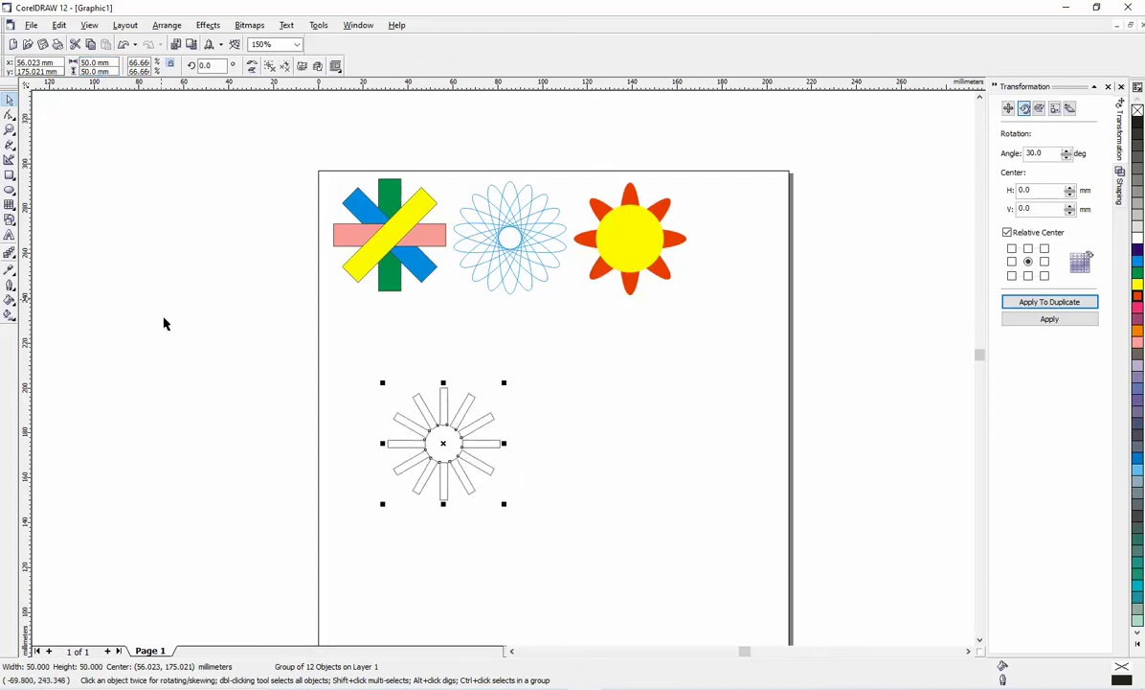
Position the ring directly below the star and give it a pink fill and a red outline
left_click(447, 443)
left_click_drag(463, 439, 417, 359)
left_click(1138, 343)
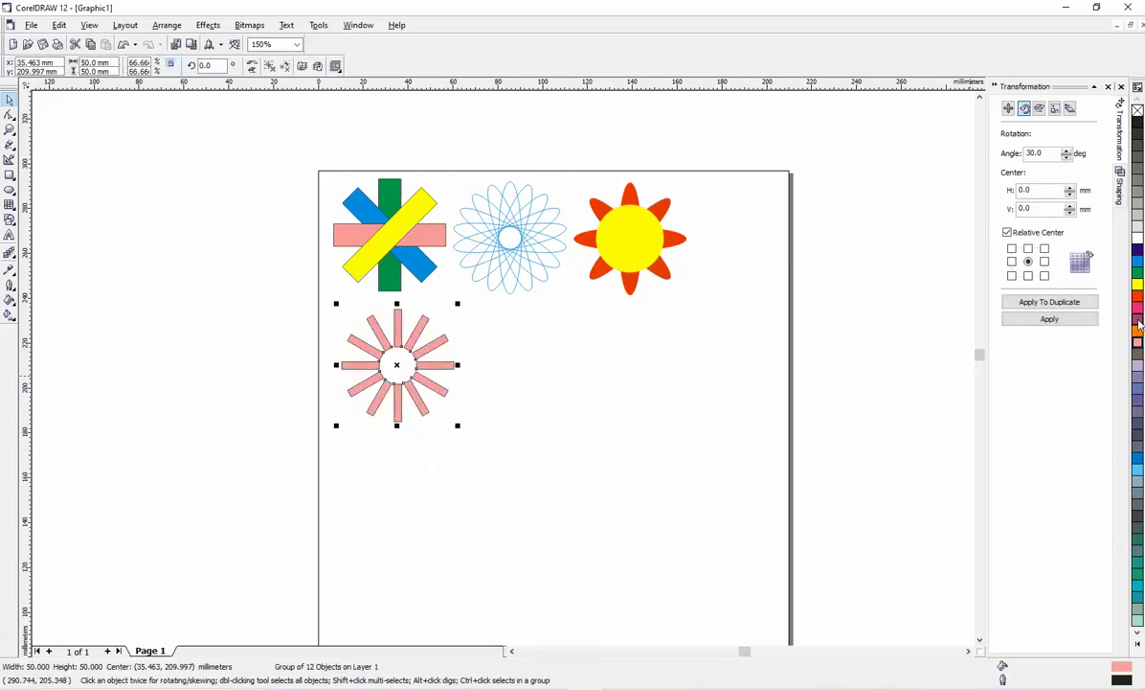
left_click(500, 399)
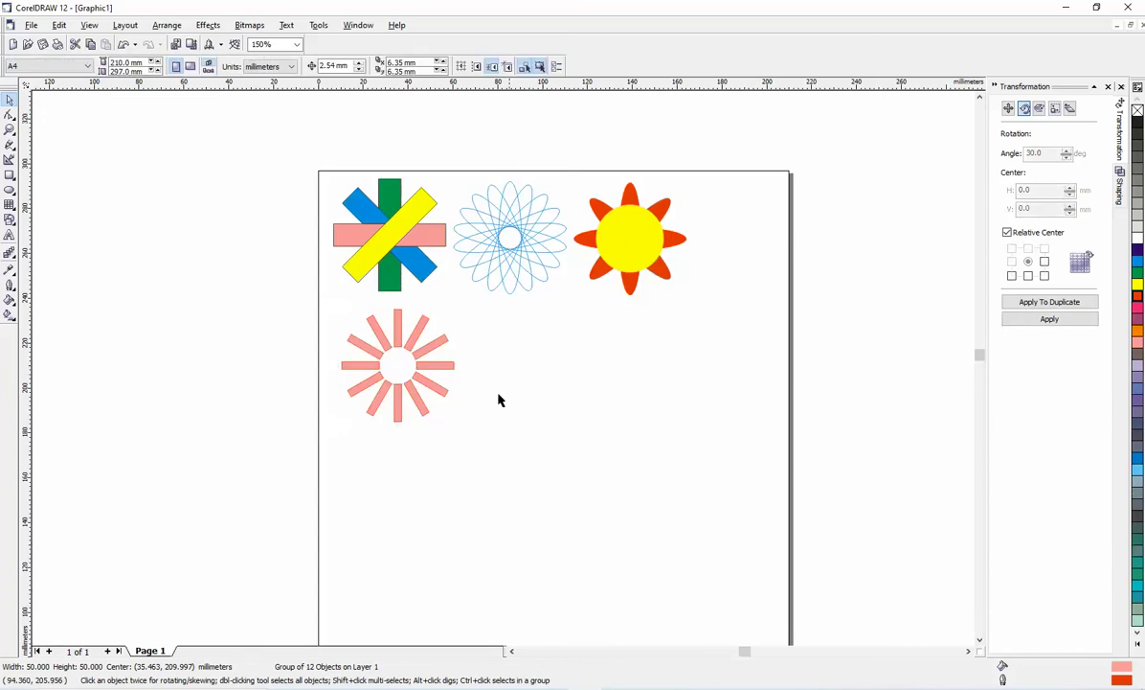
left_click_drag(435, 390, 430, 387)
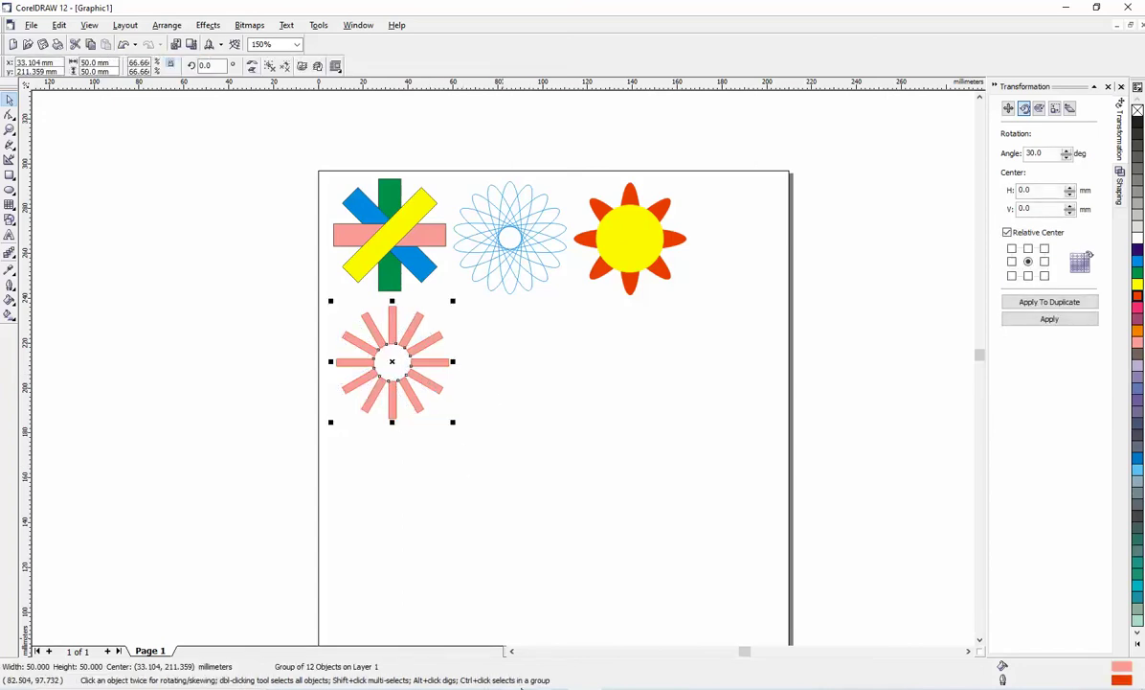
Read exercise 5 in the Word document and draw an ellipse about 52 mm wide and 50 mm high below the flower
key("alt+Tab")
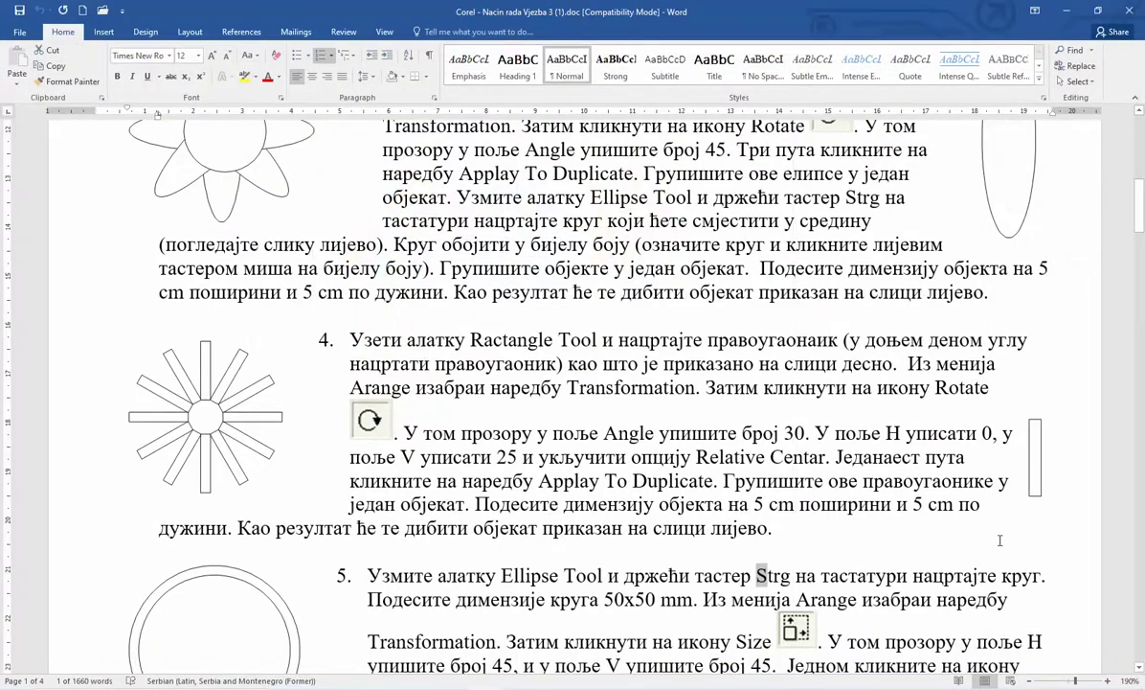
left_click(1140, 667)
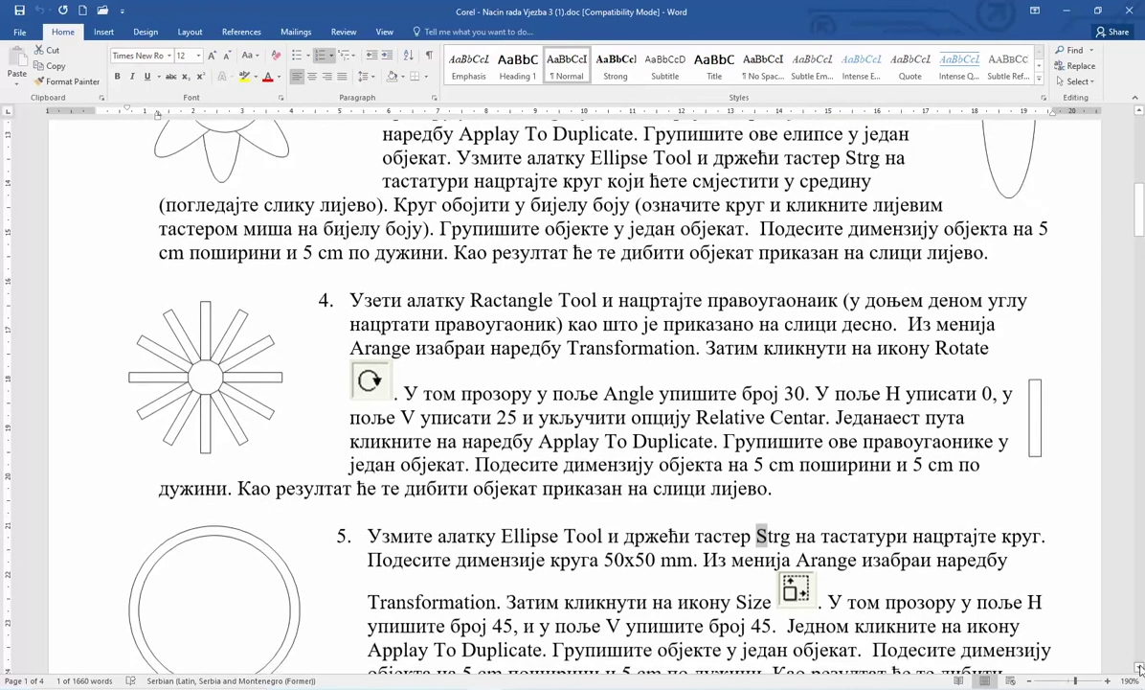
scroll(1140, 668, "down", 5)
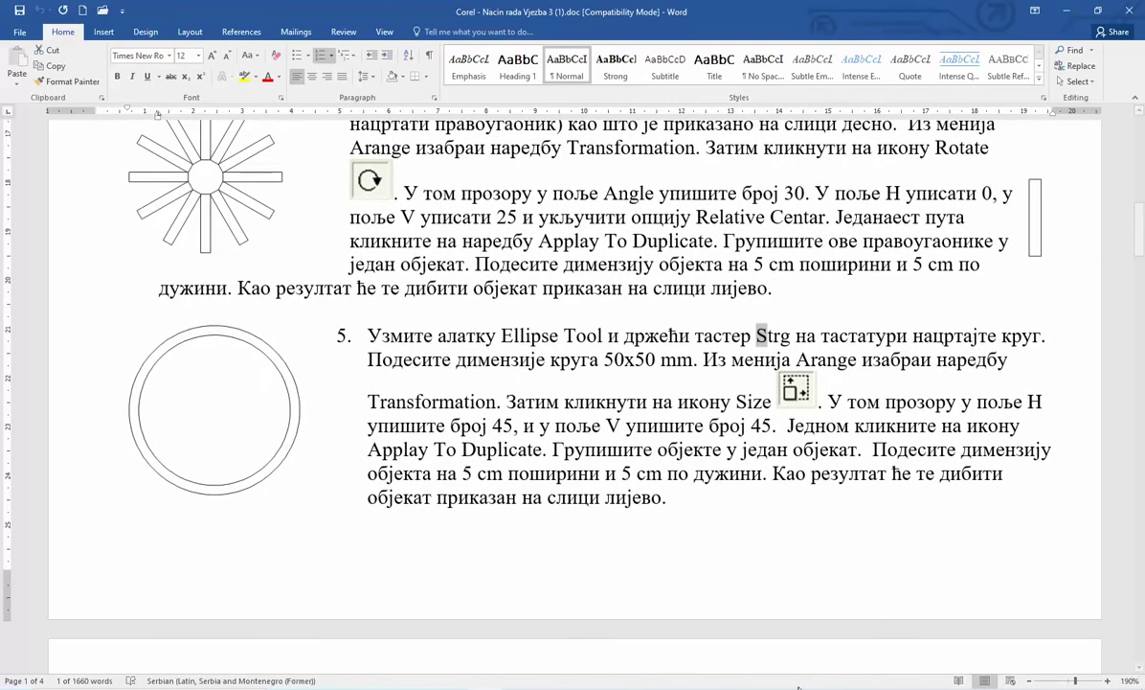
key("alt+Tab")
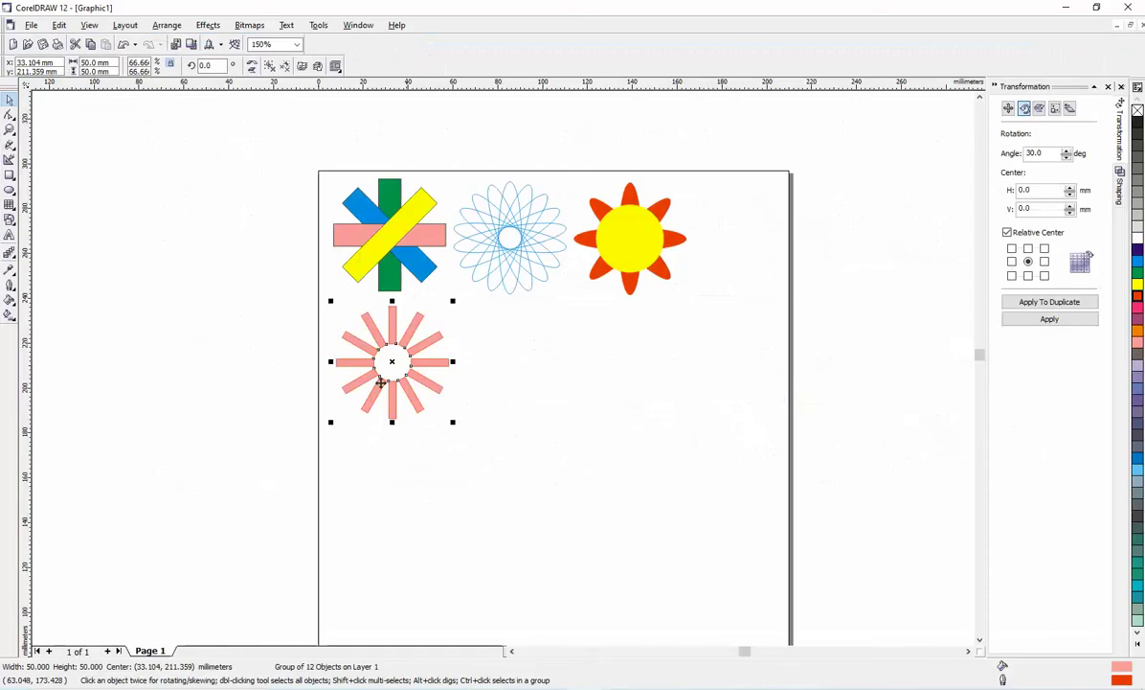
left_click(10, 188)
left_click_drag(618, 412, 685, 471)
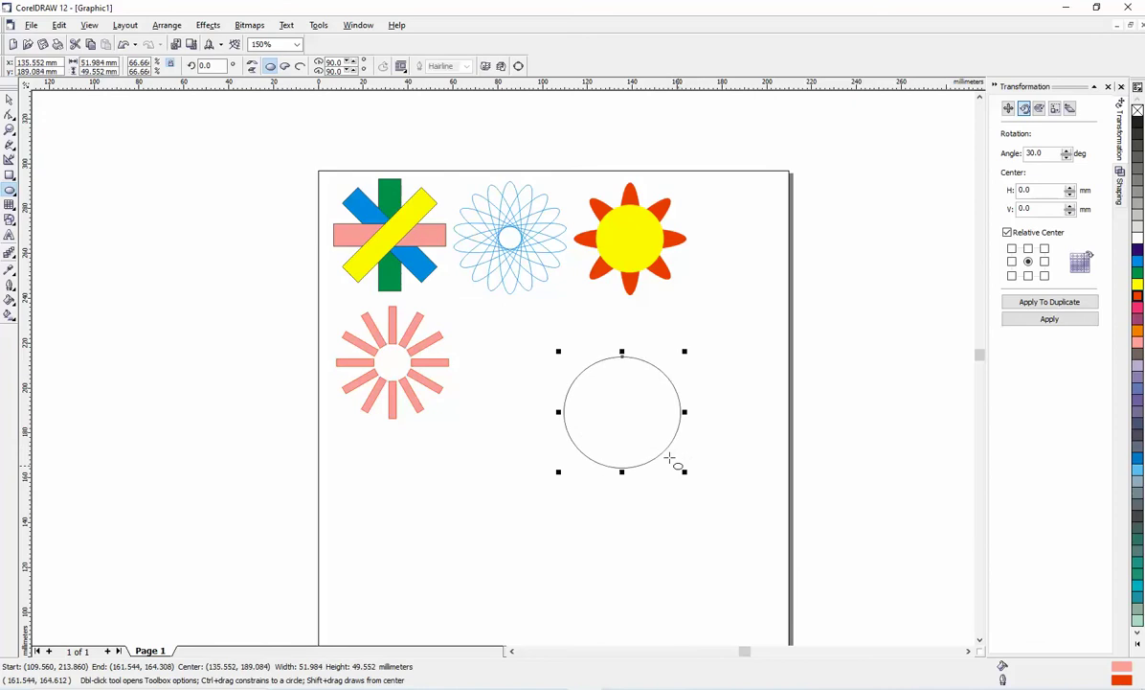
Set the ellipse's size to 50 mm by 50 mm and fill it pink
left_click(113, 62)
type("50")
key("Return")
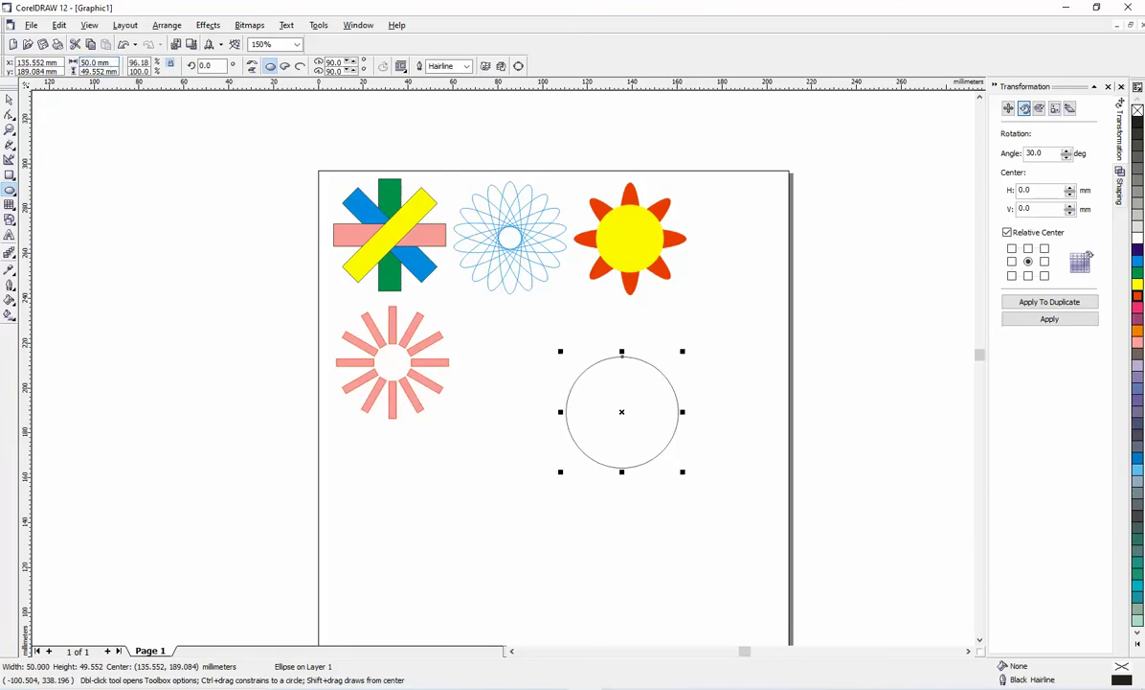
left_click(115, 70)
type("50")
key("Return")
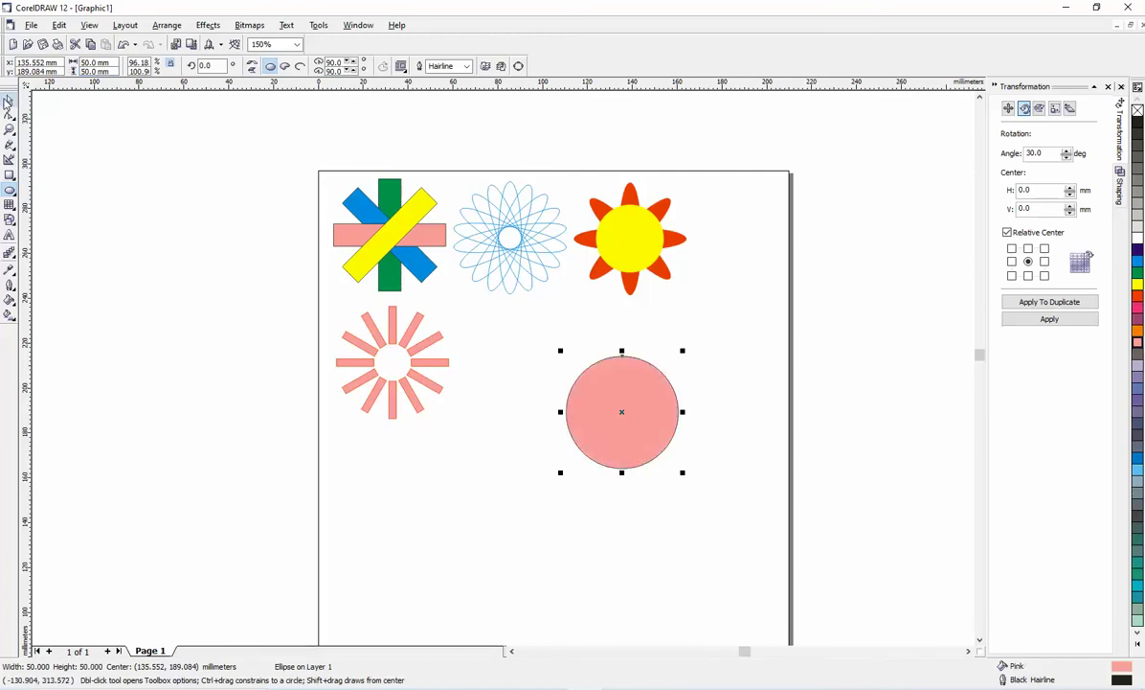
Move the pink circle beside the ring of rectangles and open the Size transformation
left_click(9, 101)
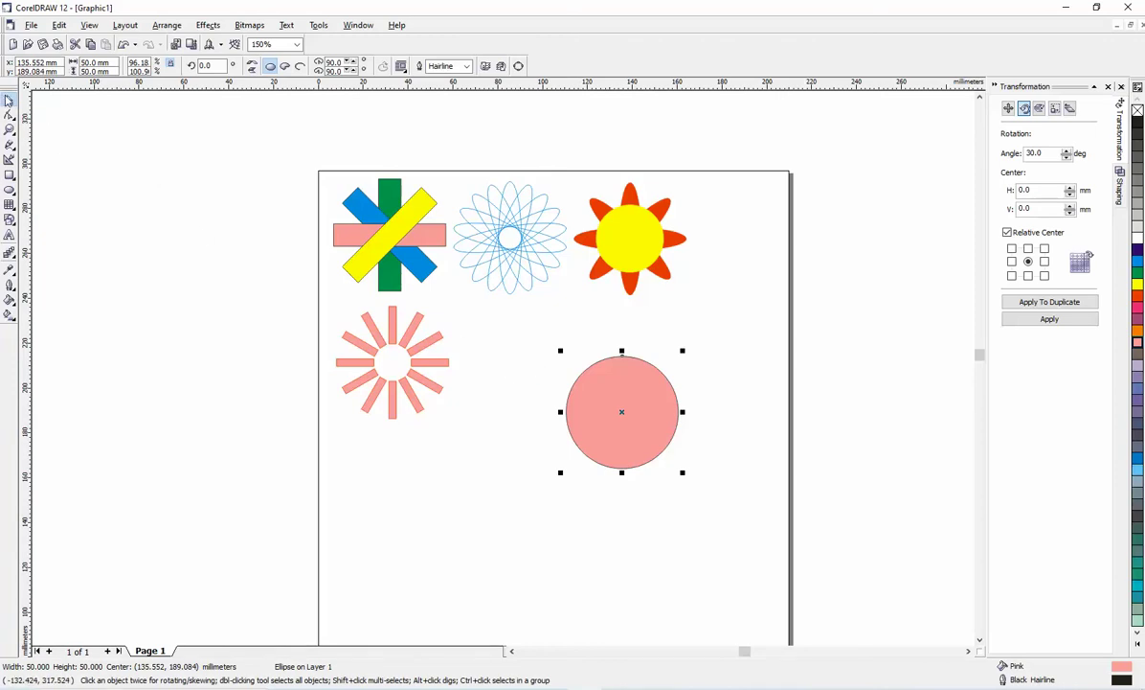
left_click_drag(625, 412, 544, 368)
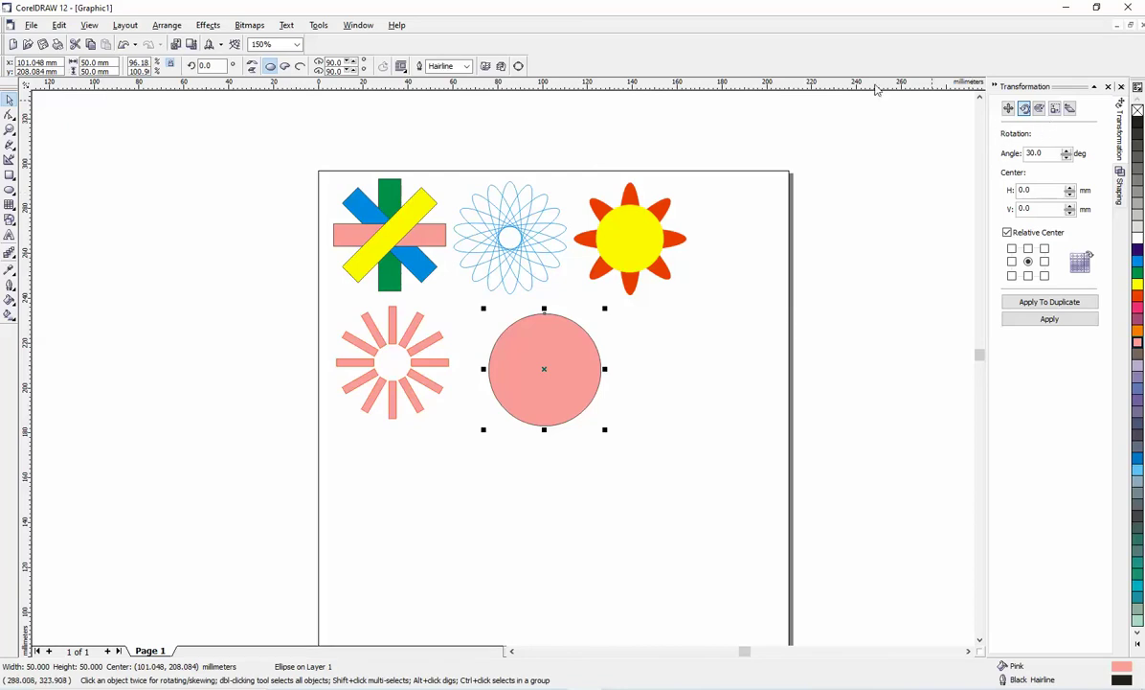
left_click(172, 29)
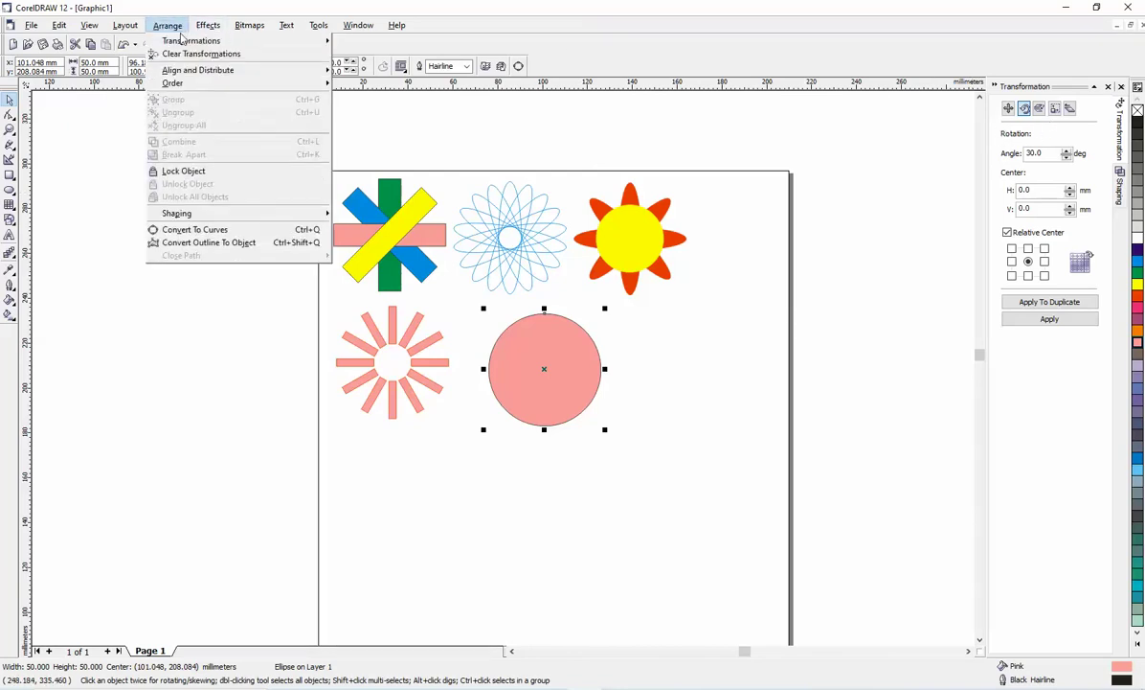
mouse_move(220, 41)
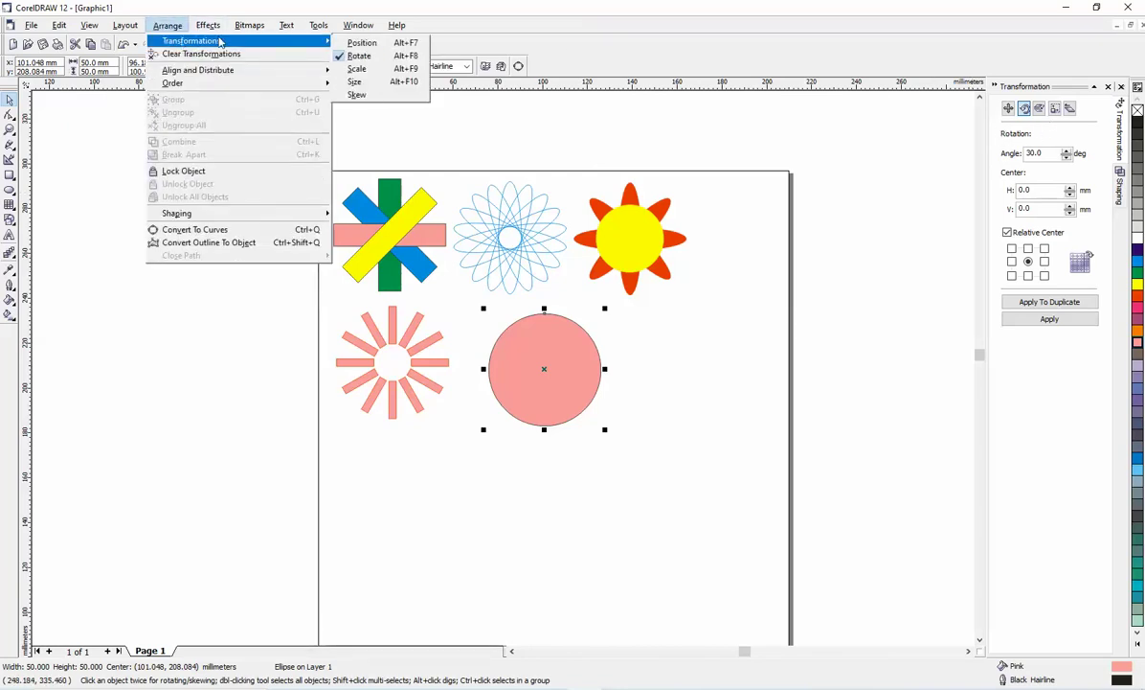
left_click(380, 83)
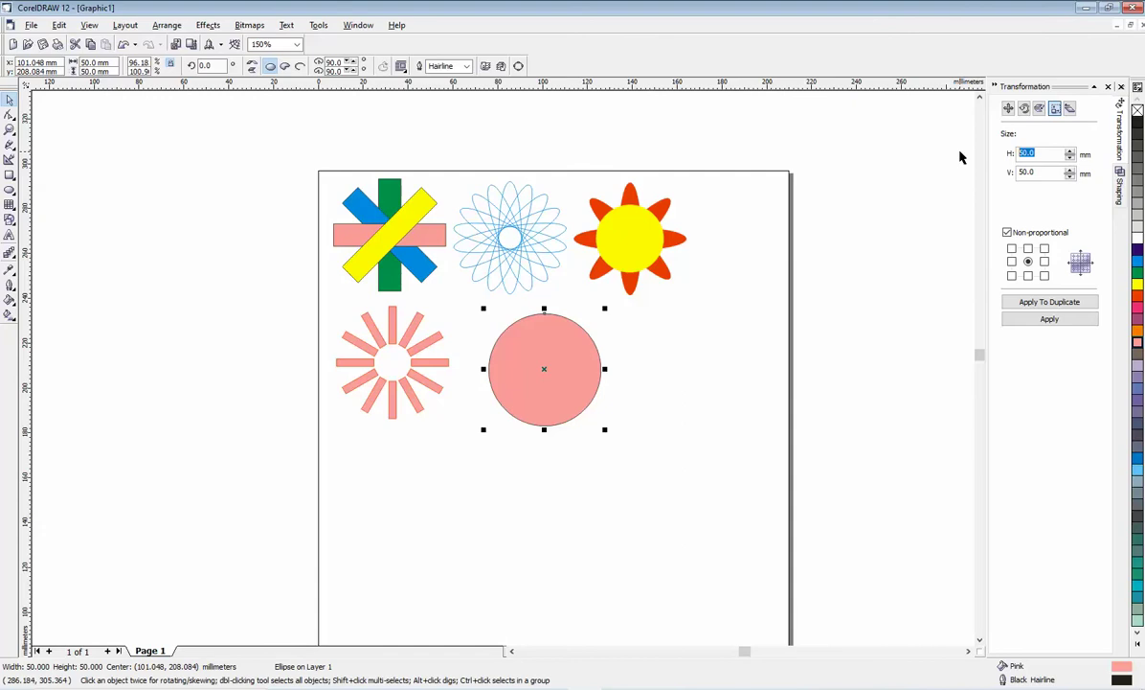
Try resizing the original circle to 45 mm by 45 mm and undo both size changes
key("Return")
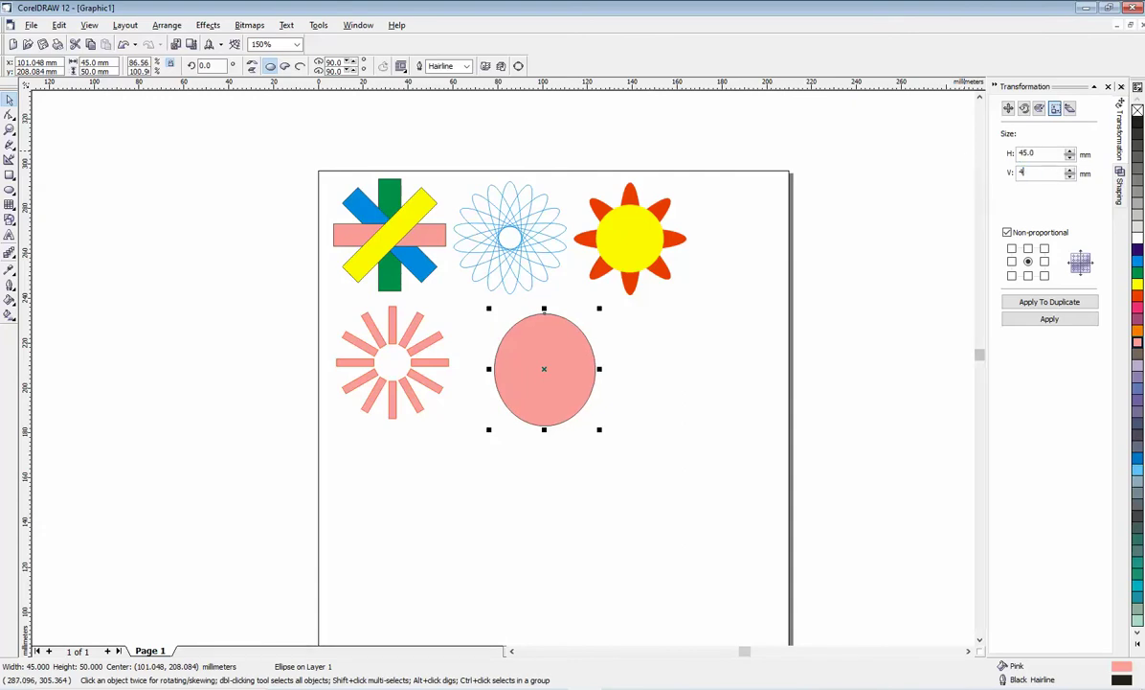
type("45")
key("Return")
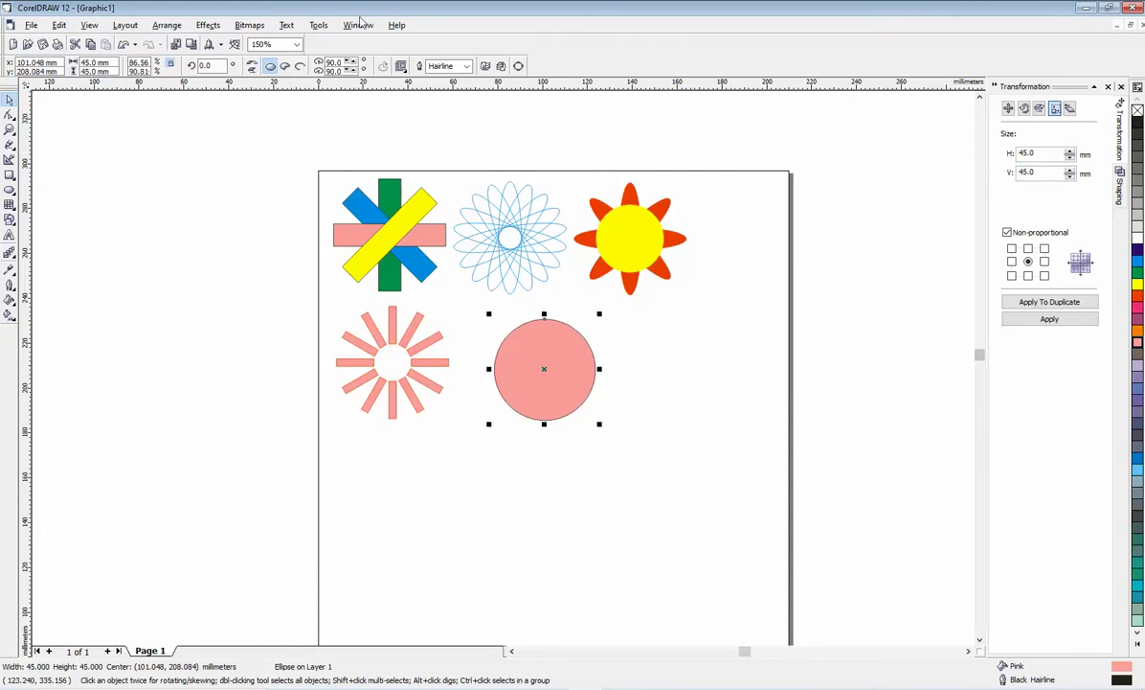
left_click(121, 45)
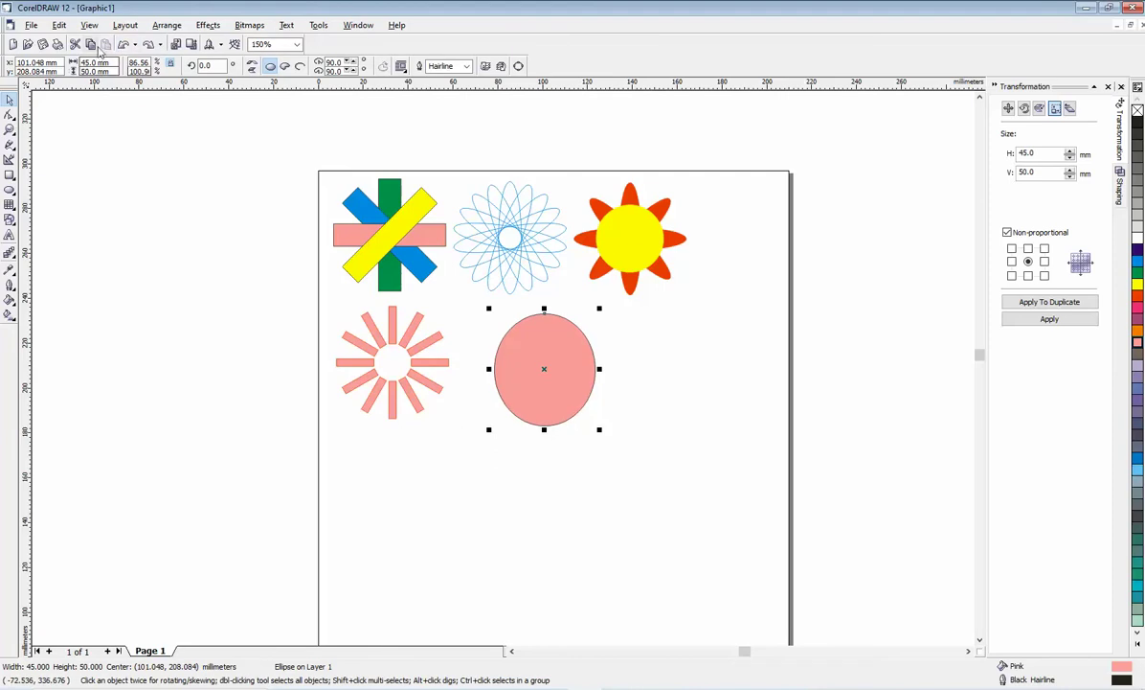
left_click(121, 45)
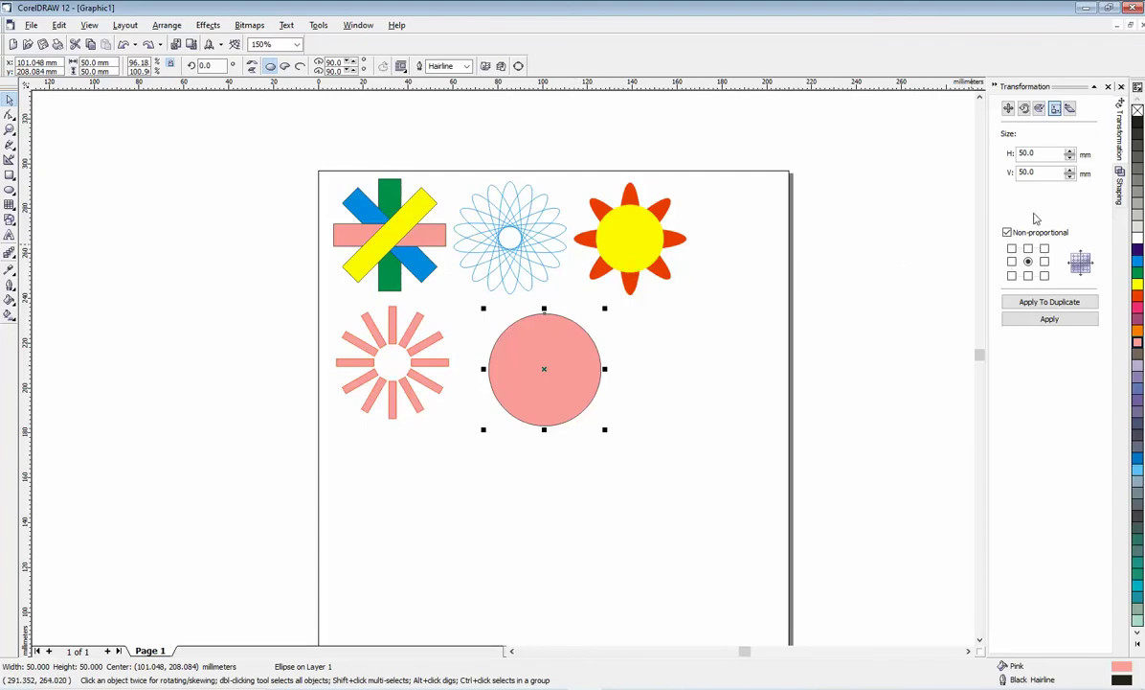
Try to make a duplicate of the pink circle at 45 mm by 45 mm with non-proportional sizing
left_click(685, 372)
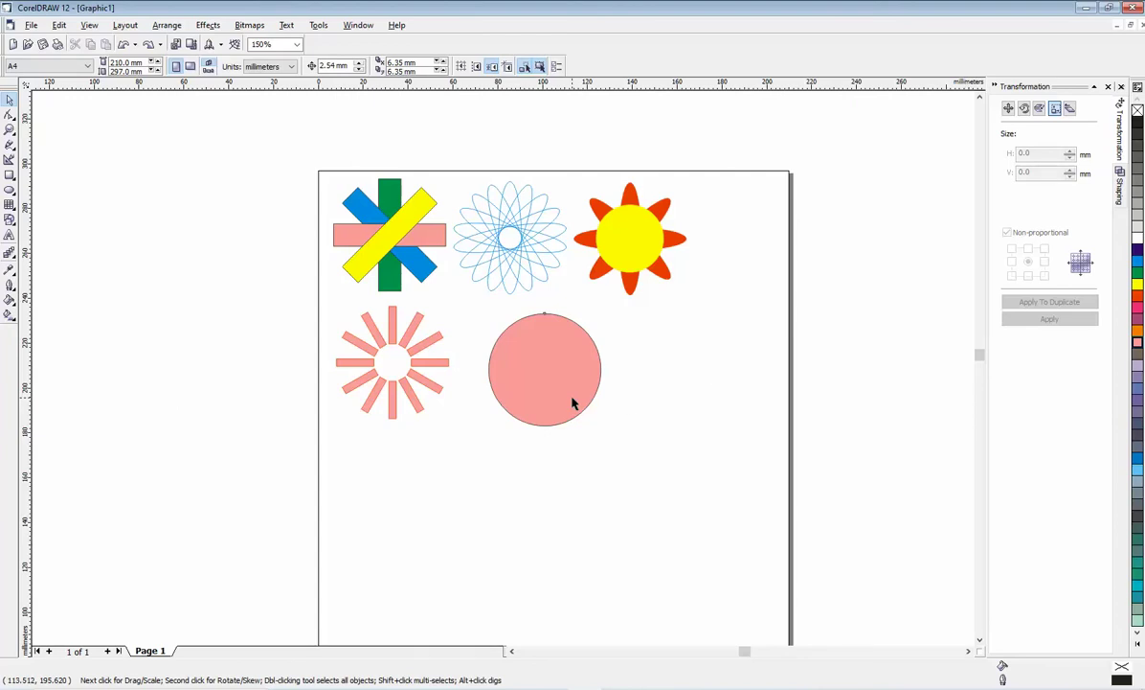
left_click(536, 376)
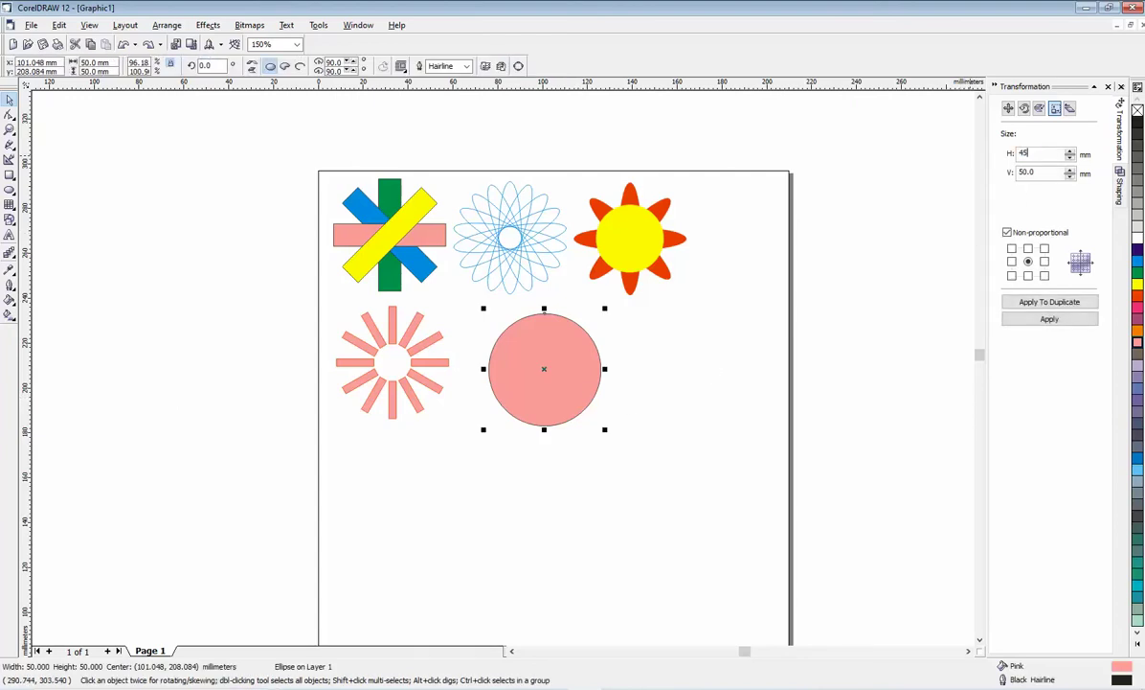
type("45")
key("Return")
double_click(1046, 176)
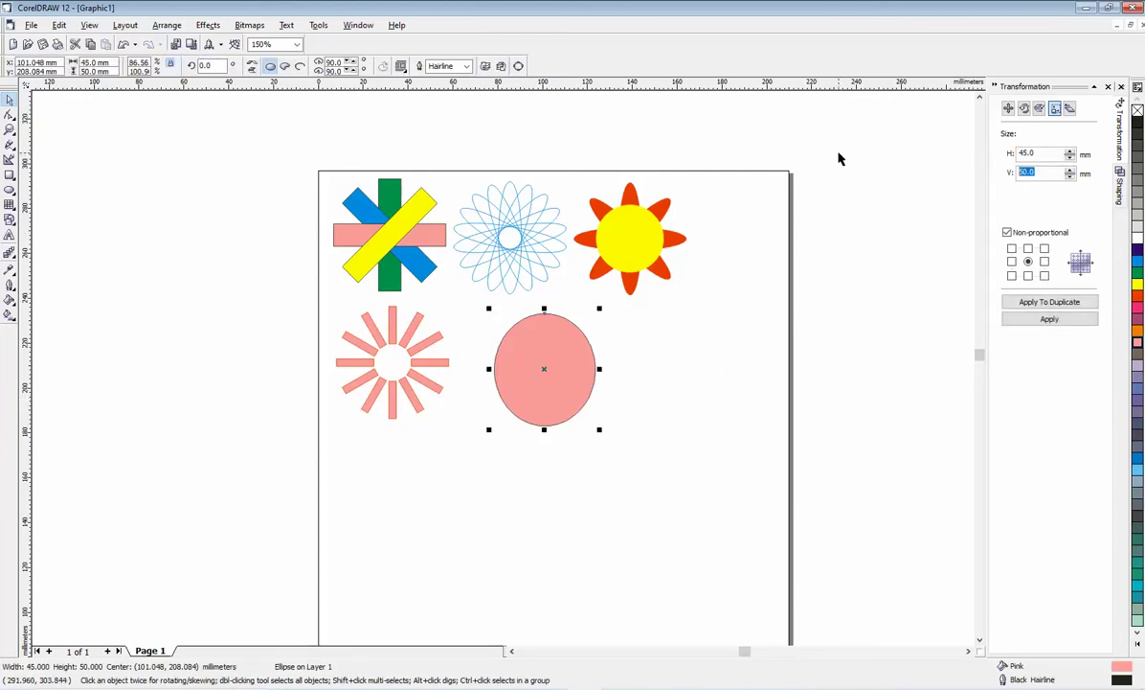
type("45")
key("Return")
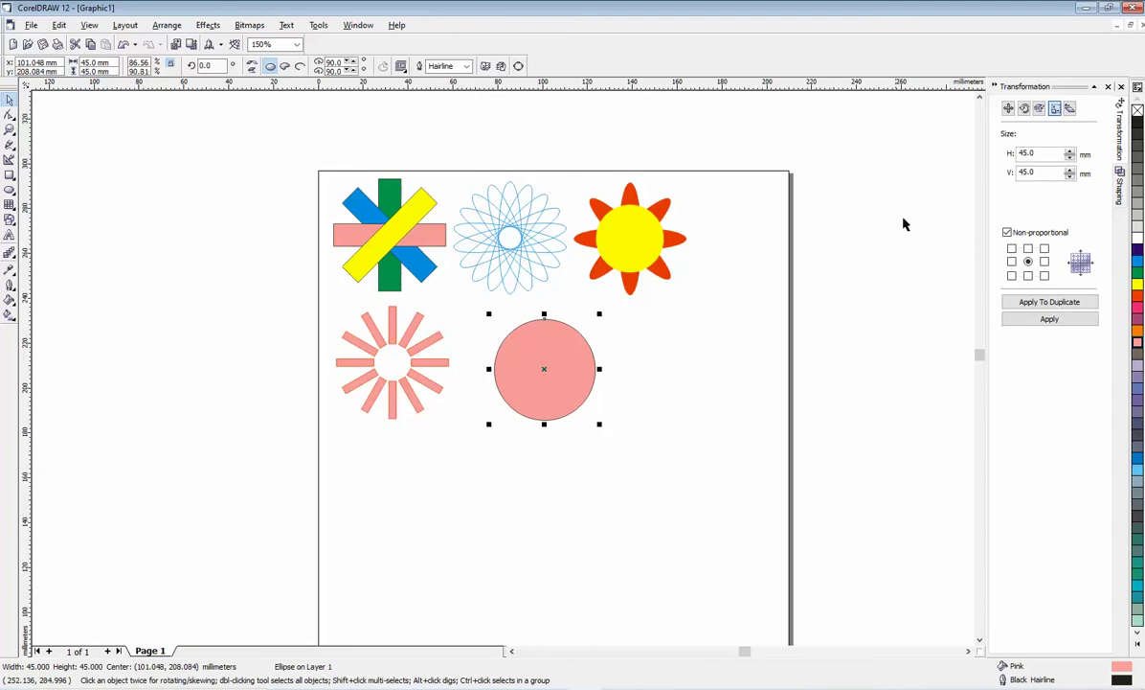
left_click(1040, 305)
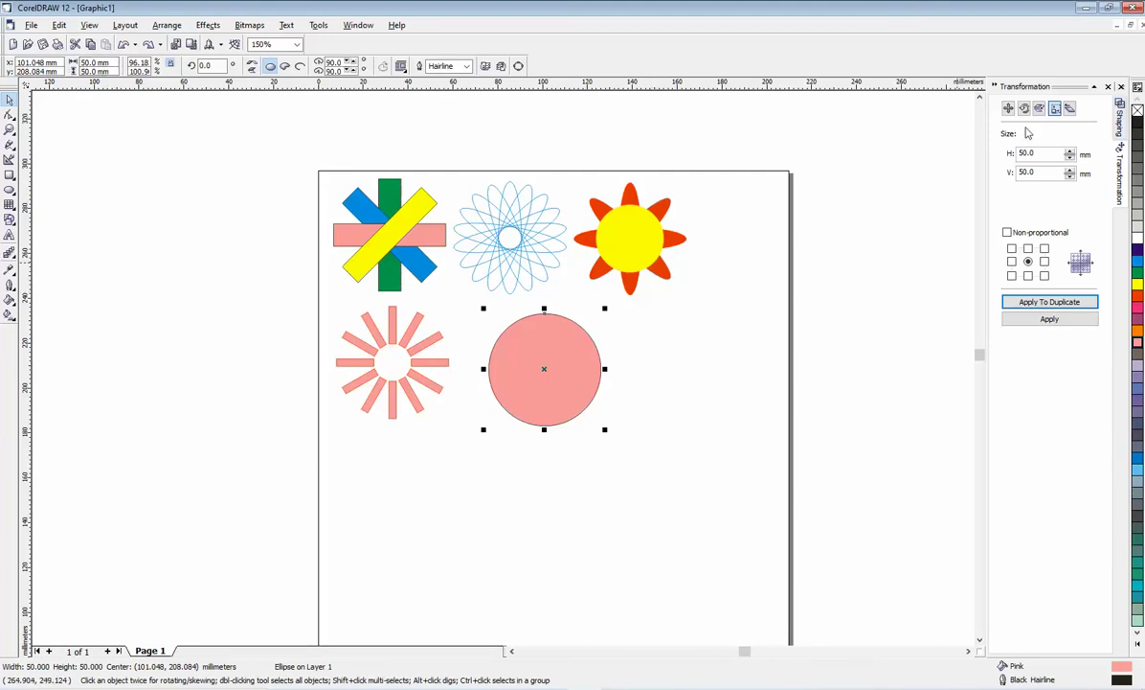
Create a concentric duplicate of the pink circle sized 45 mm by 45 mm and fill it yellow
left_click(166, 25)
mouse_move(167, 43)
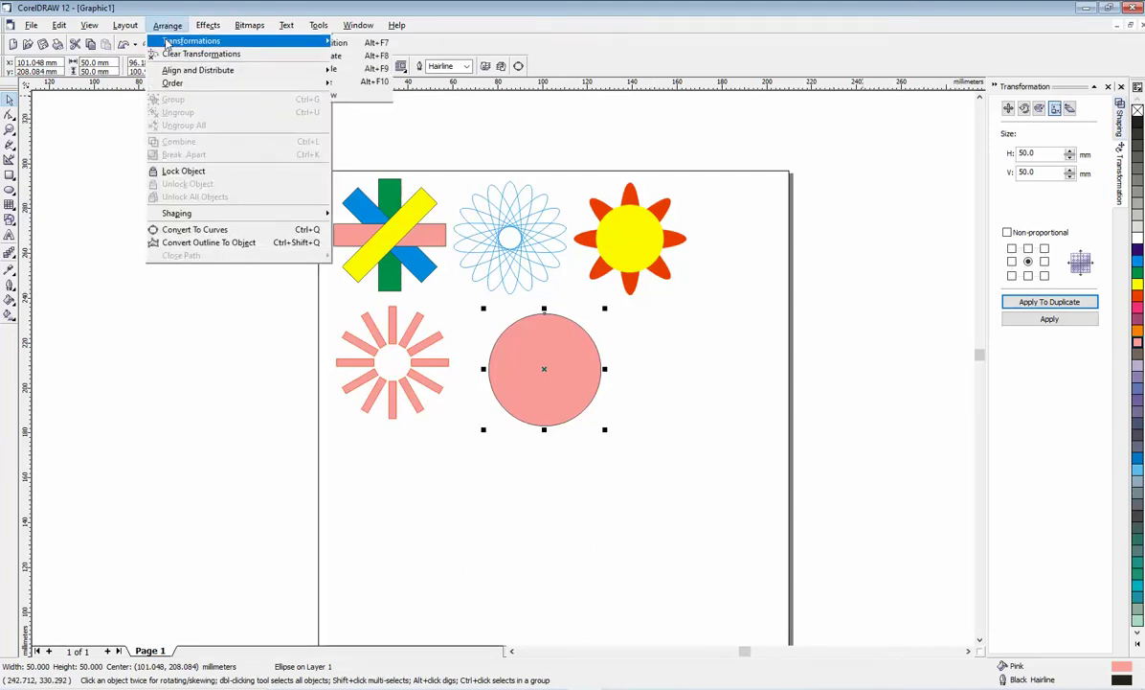
left_click(1050, 158)
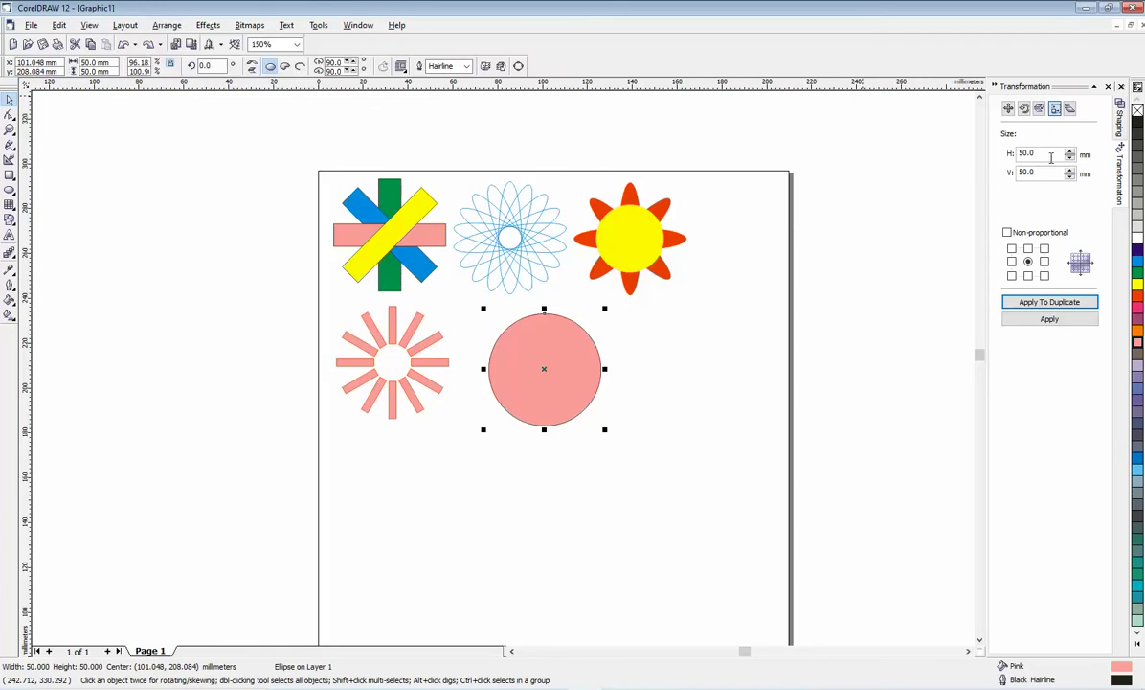
double_click(1051, 158)
key("Tab")
type("45")
left_click(1031, 302)
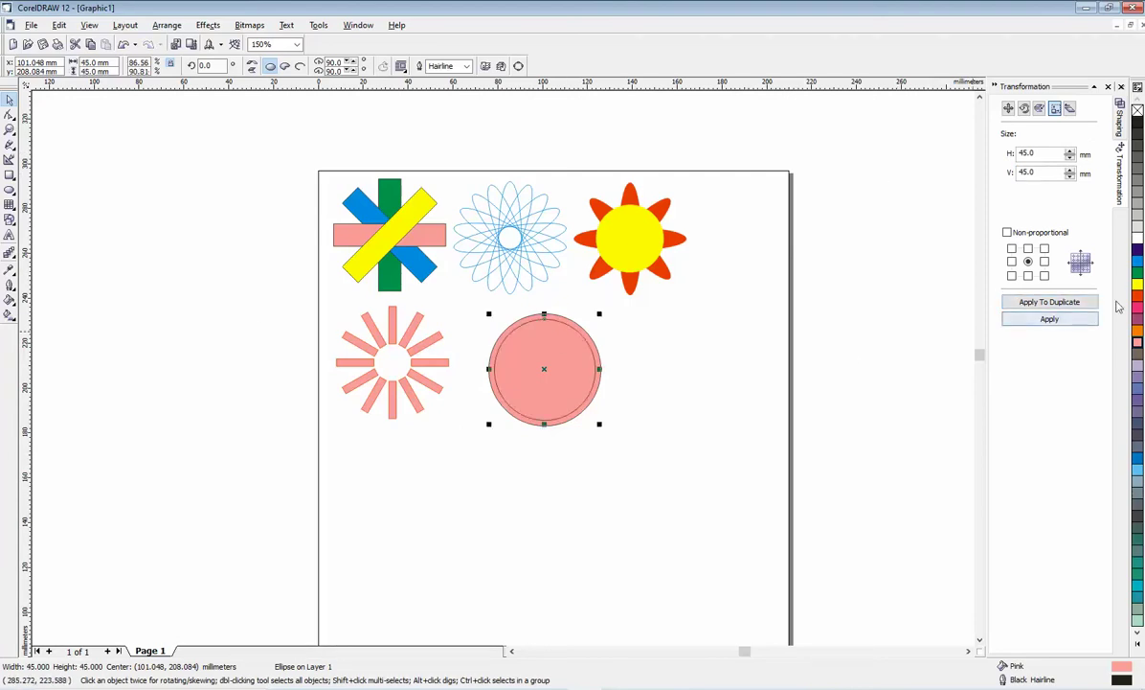
left_click(1138, 283)
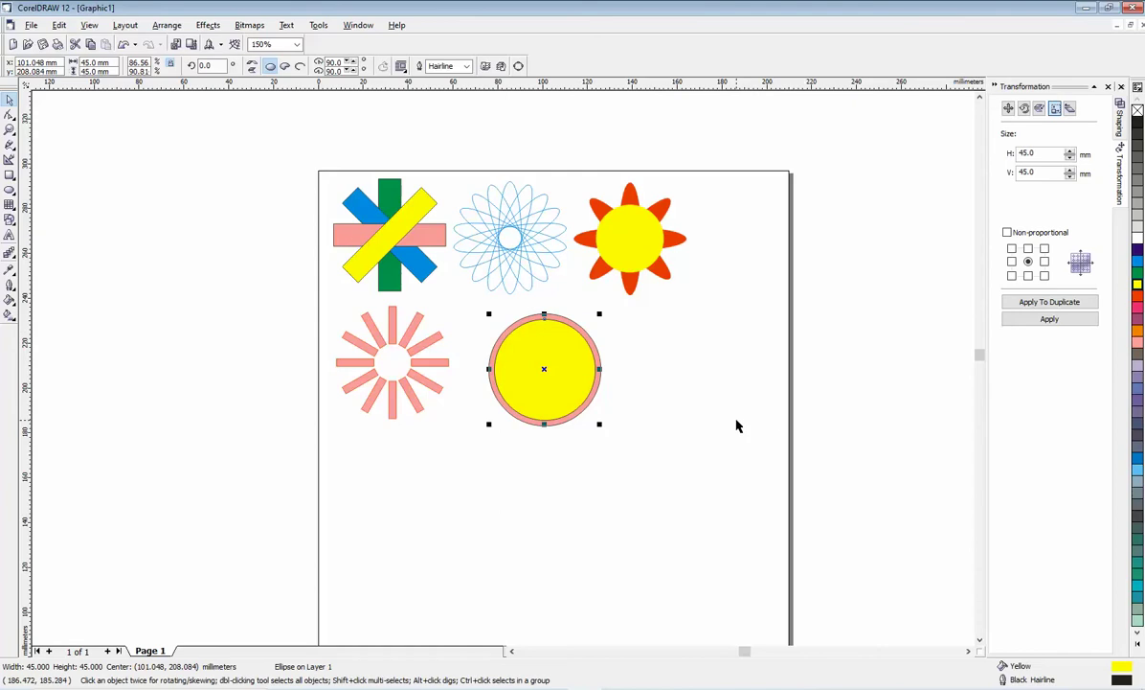
Group the concentric circles and move them closer to the ring of rectangles, level with it
left_click(638, 385)
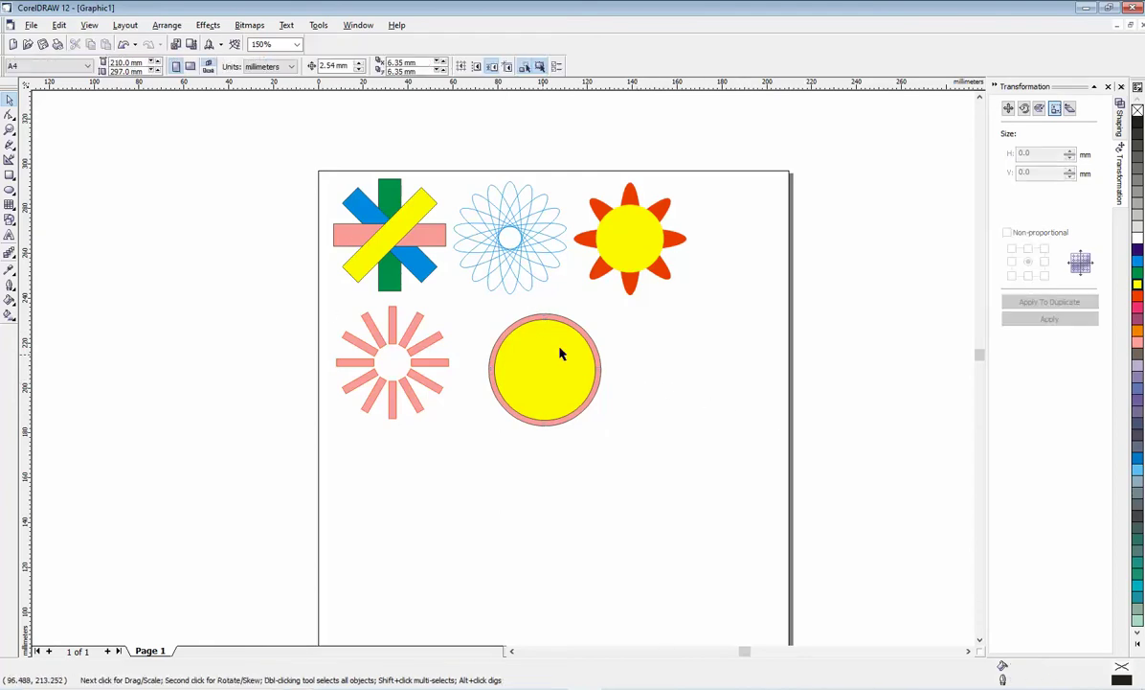
left_click_drag(641, 309, 473, 473)
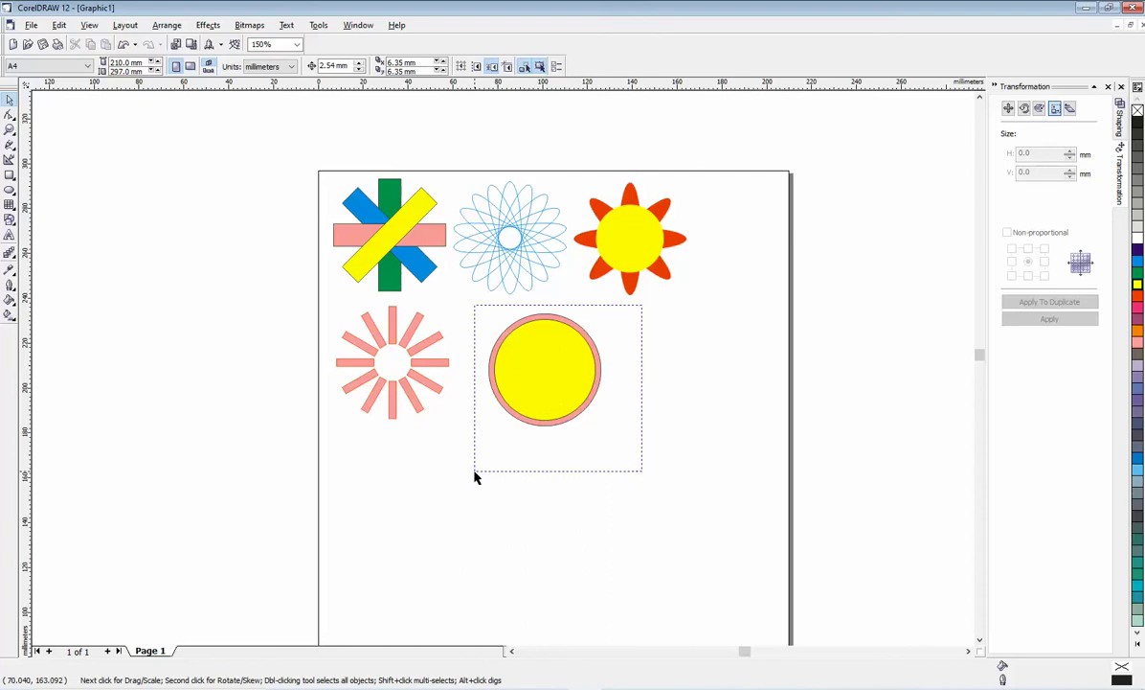
right_click(541, 403)
left_click(575, 436)
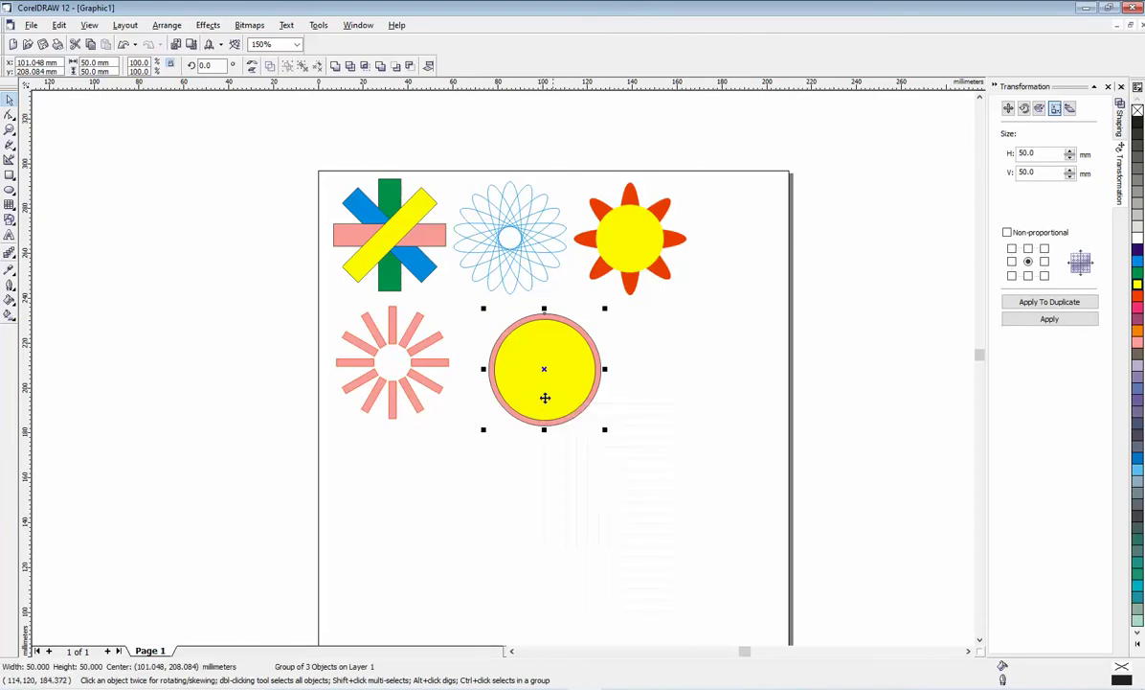
left_click_drag(528, 360, 505, 353)
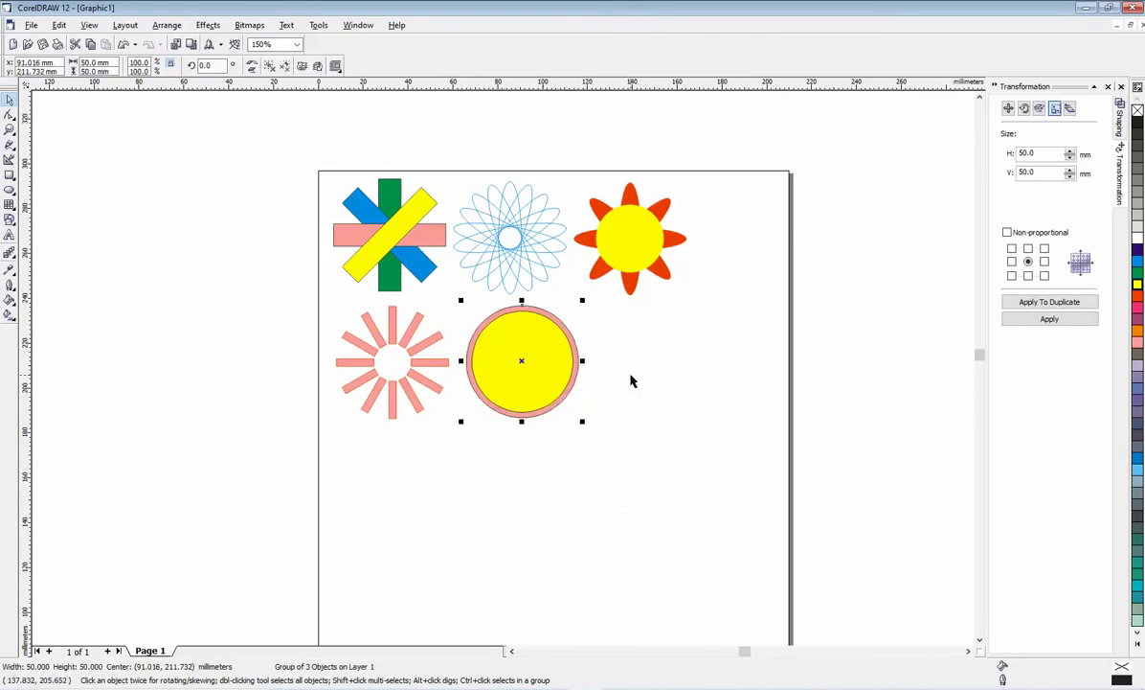
left_click(596, 601)
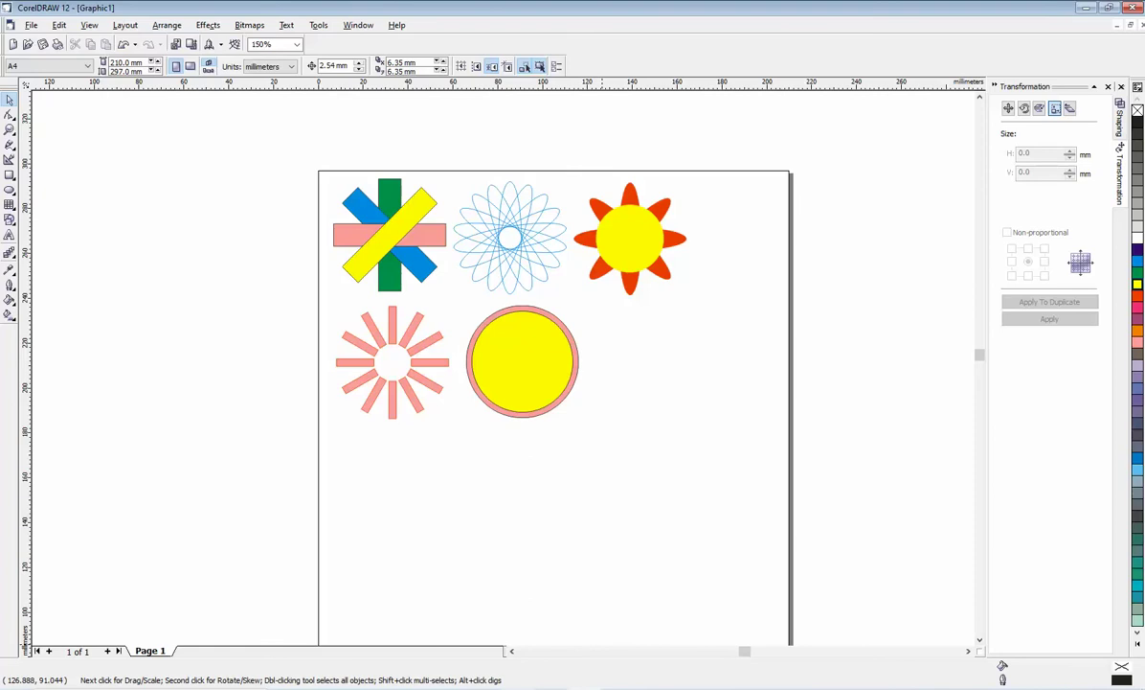
Read exercise 6 in the Word document and draw an eight-sided polygon about 59 mm wide and 57 mm high beside the circles
key("alt+Tab")
scroll(367, 483, "down", 6)
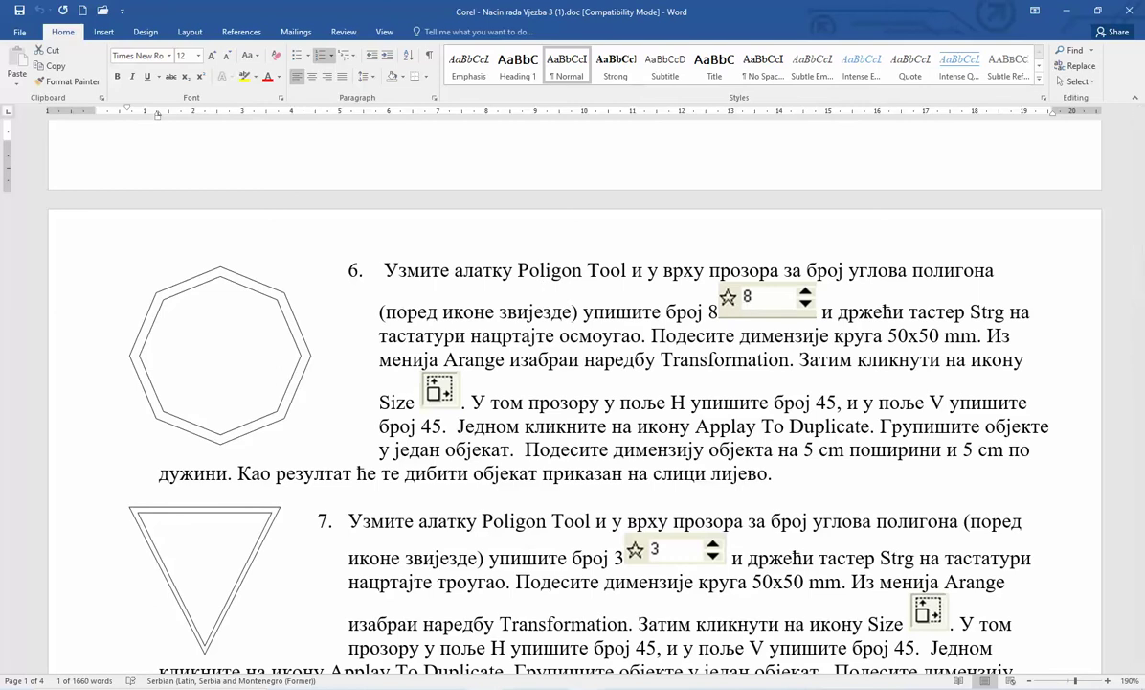
key("alt+Tab")
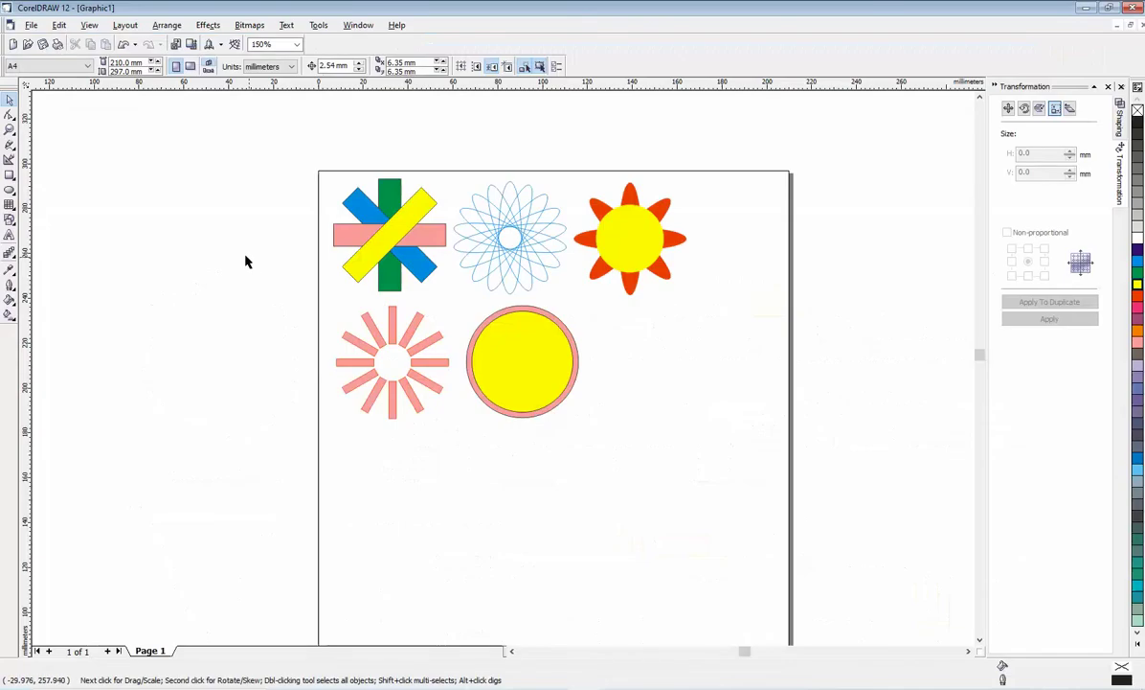
left_click(20, 211)
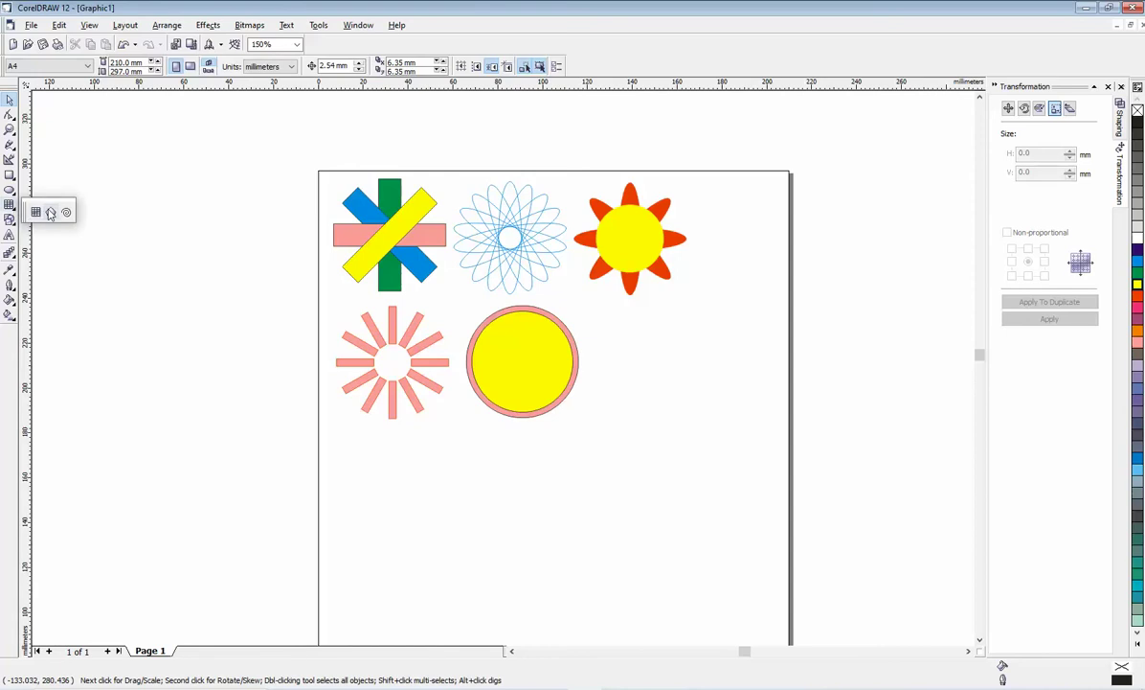
left_click(51, 213)
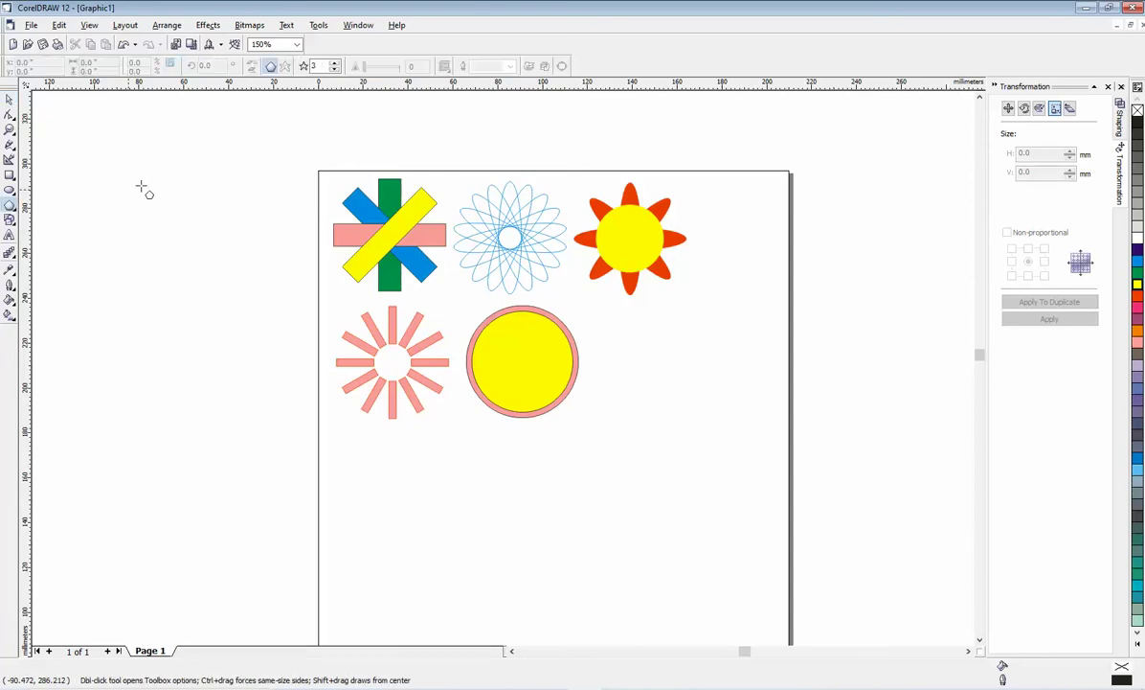
left_click(335, 68)
left_click_drag(629, 332, 763, 465)
left_click(114, 62)
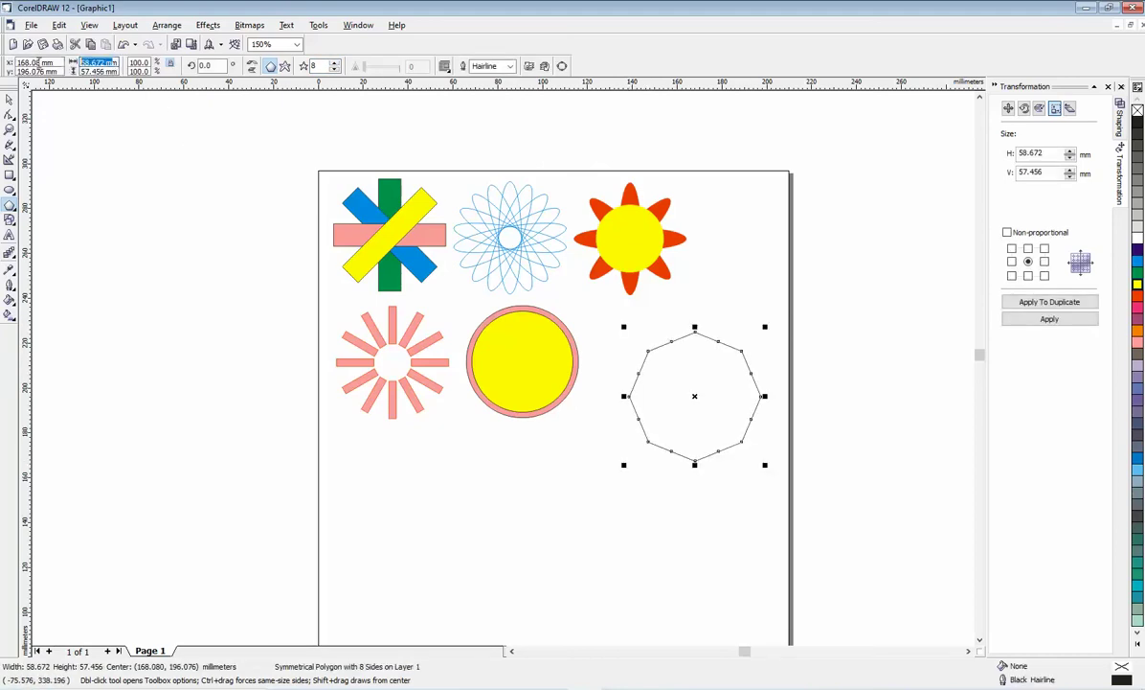
type("60")
key("Return")
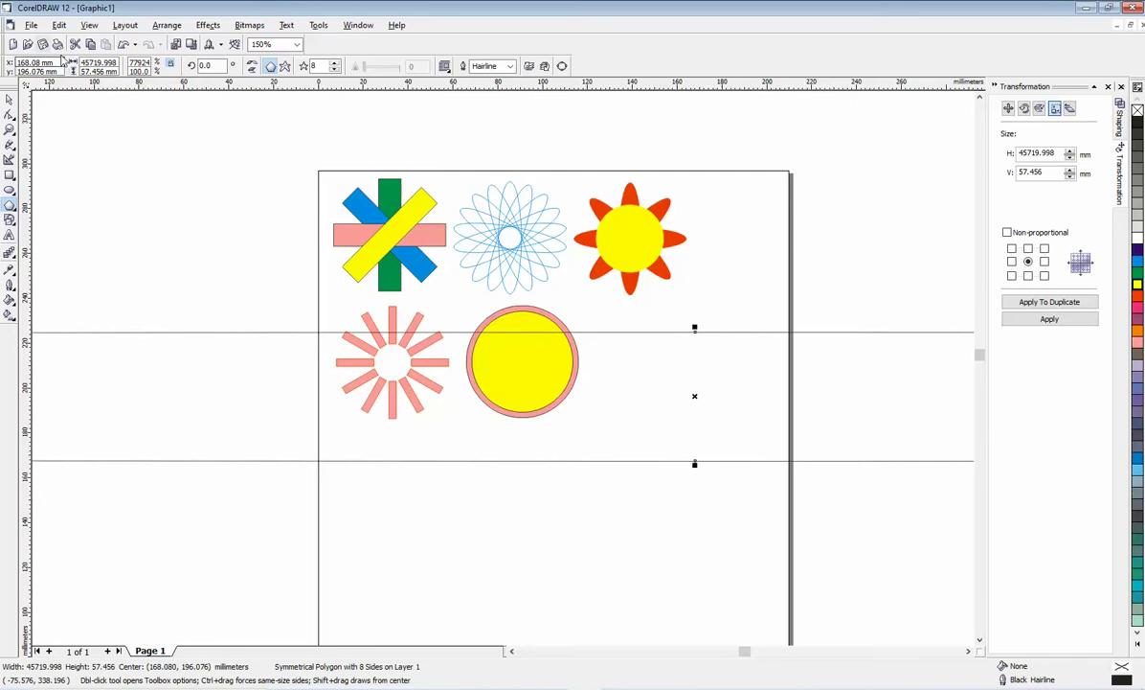
Set the octagon's size to 50 mm by 50 mm and fill it Powder Blue
left_click(92, 62)
type("50")
key("Return")
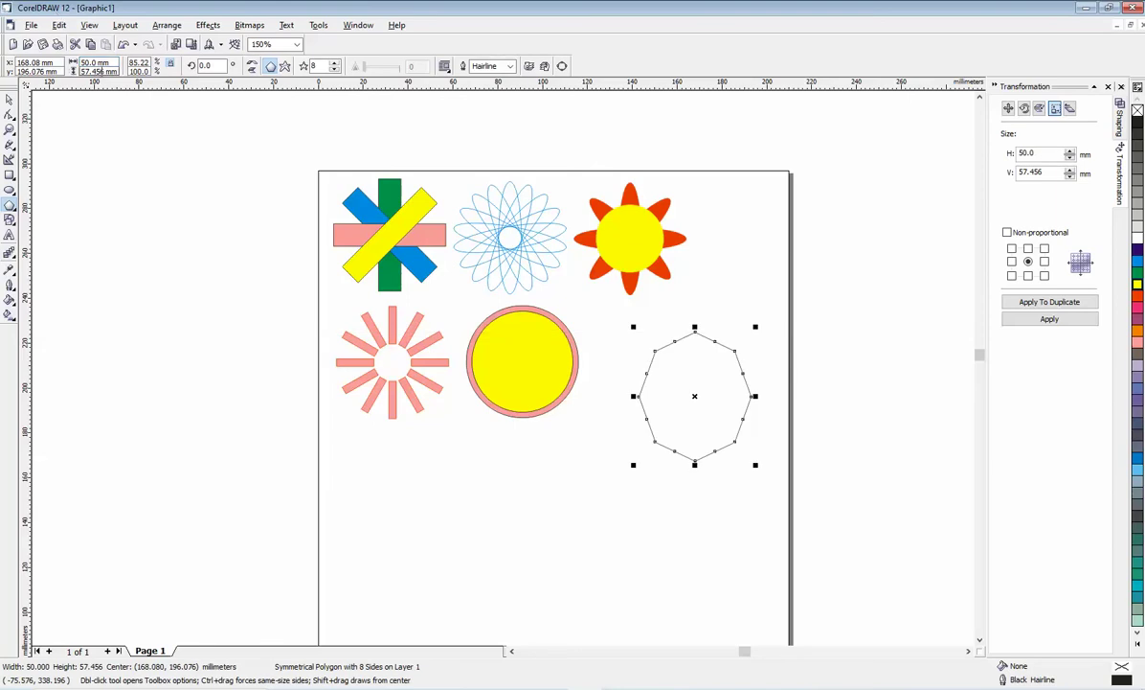
type("50")
key("Return")
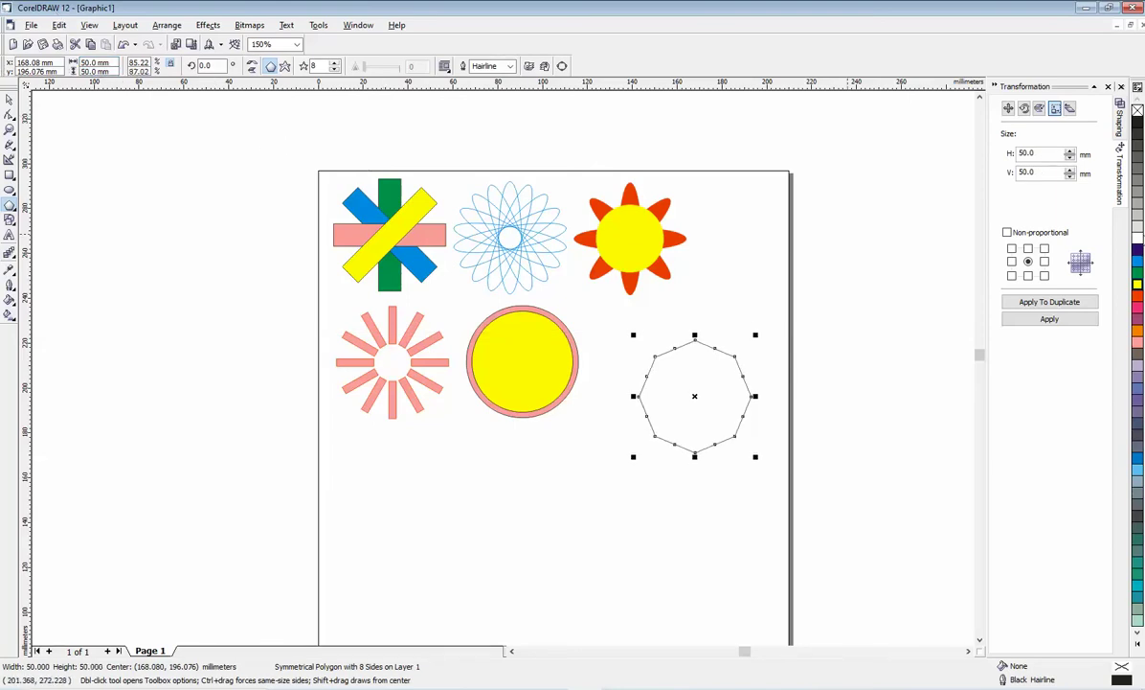
left_click(1138, 367)
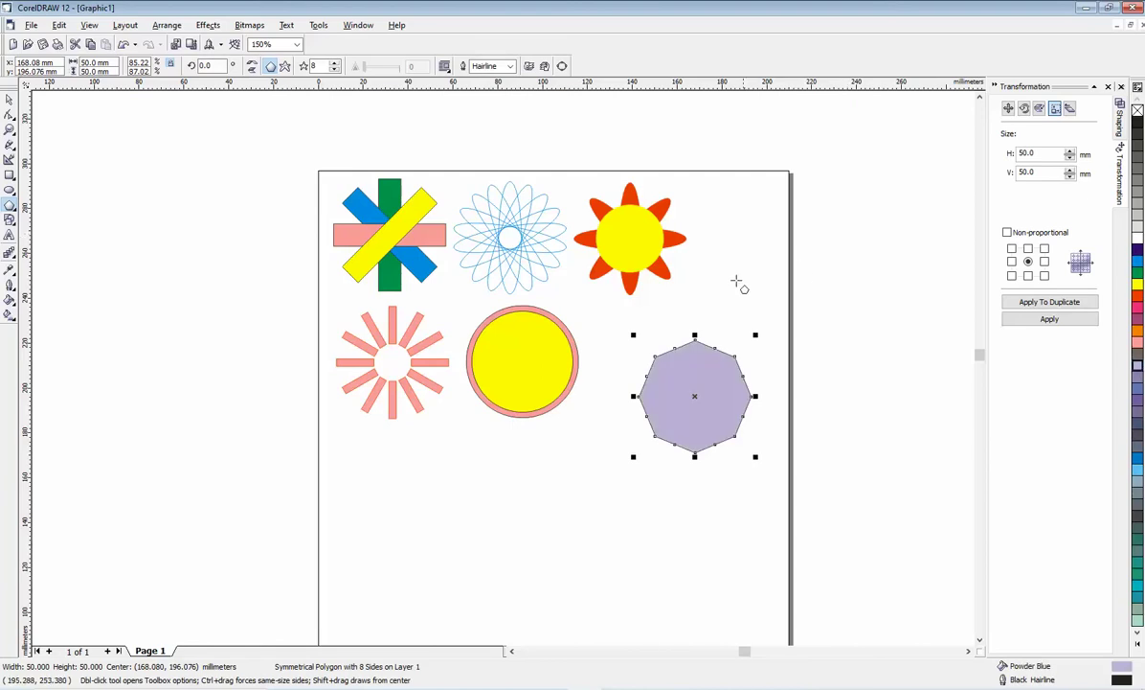
Create a concentric duplicate of the octagon sized 45 mm by 45 mm and fill it yellow
double_click(1051, 157)
key("Tab")
type("45")
left_click(1070, 305)
left_click(1137, 283)
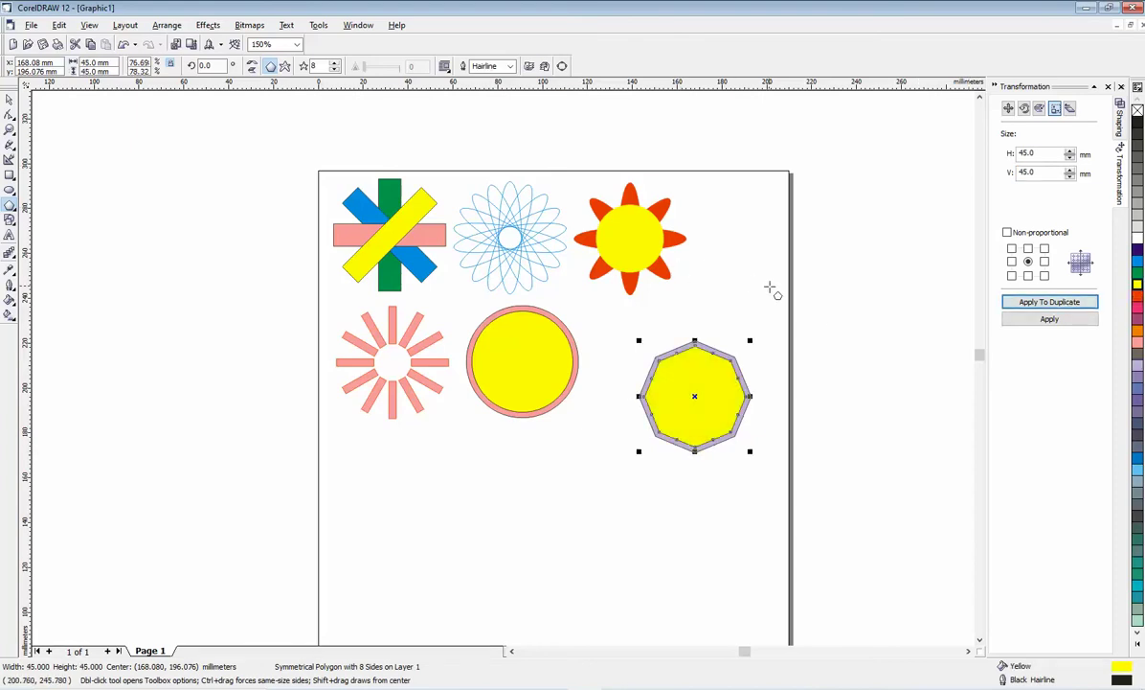
Group the two octagons and move them beside the concentric circles
key("space")
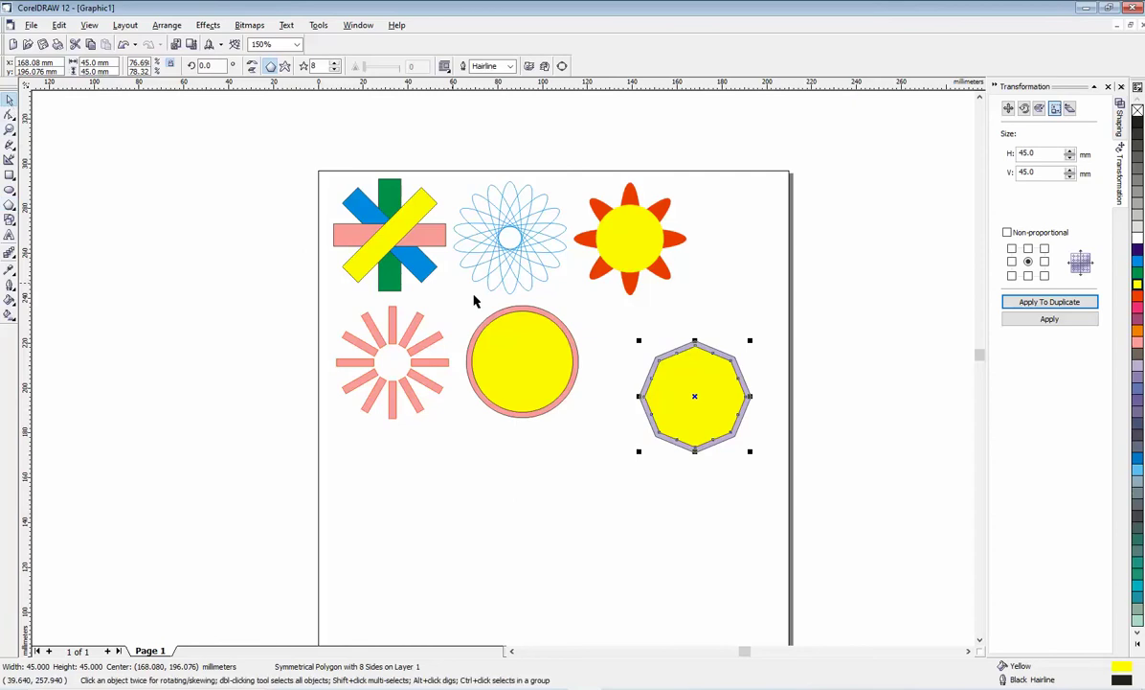
left_click_drag(614, 317, 766, 476)
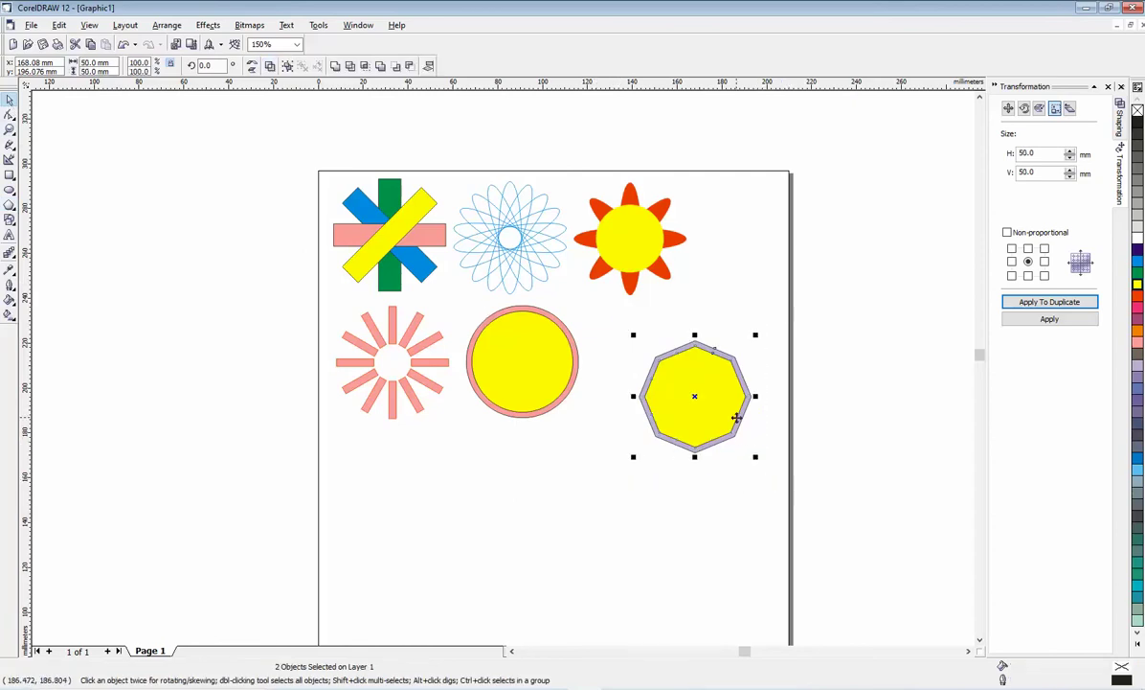
right_click(737, 418)
left_click(767, 453)
left_click_drag(709, 403, 665, 377)
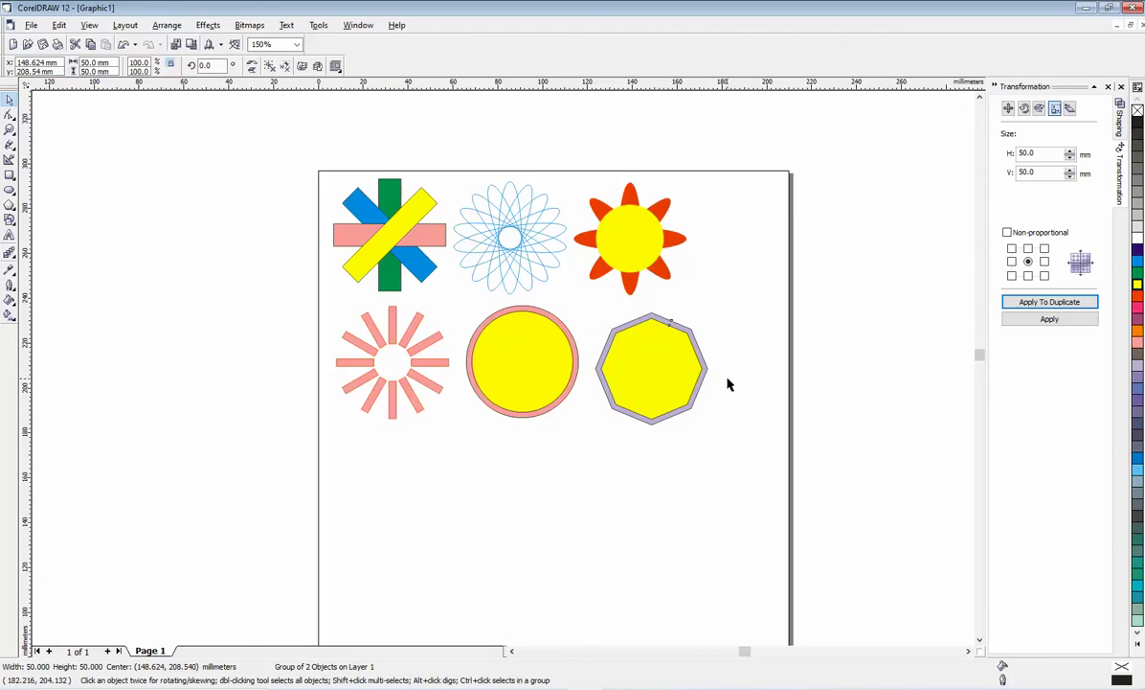
Read exercise 7 in the Word document and draw a triangle about 49 mm wide and 43 mm high below the ring of rectangles
left_click(550, 677)
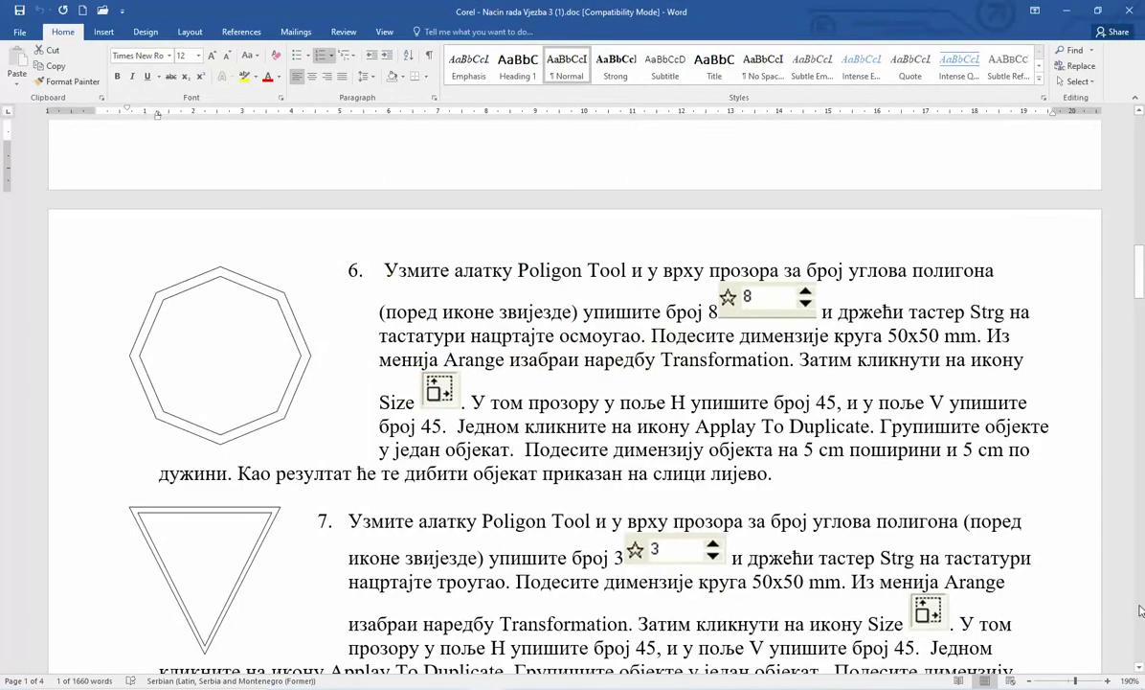
scroll(1140, 668, "down", 3)
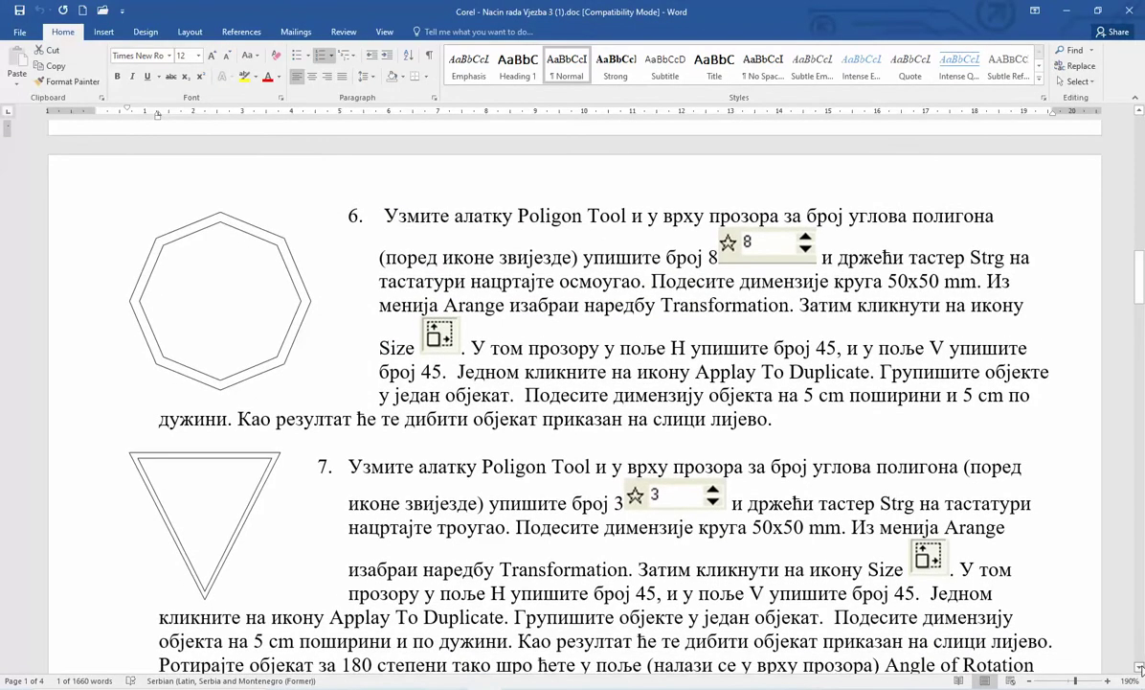
scroll(1140, 667, "down", 2)
key("alt+Tab")
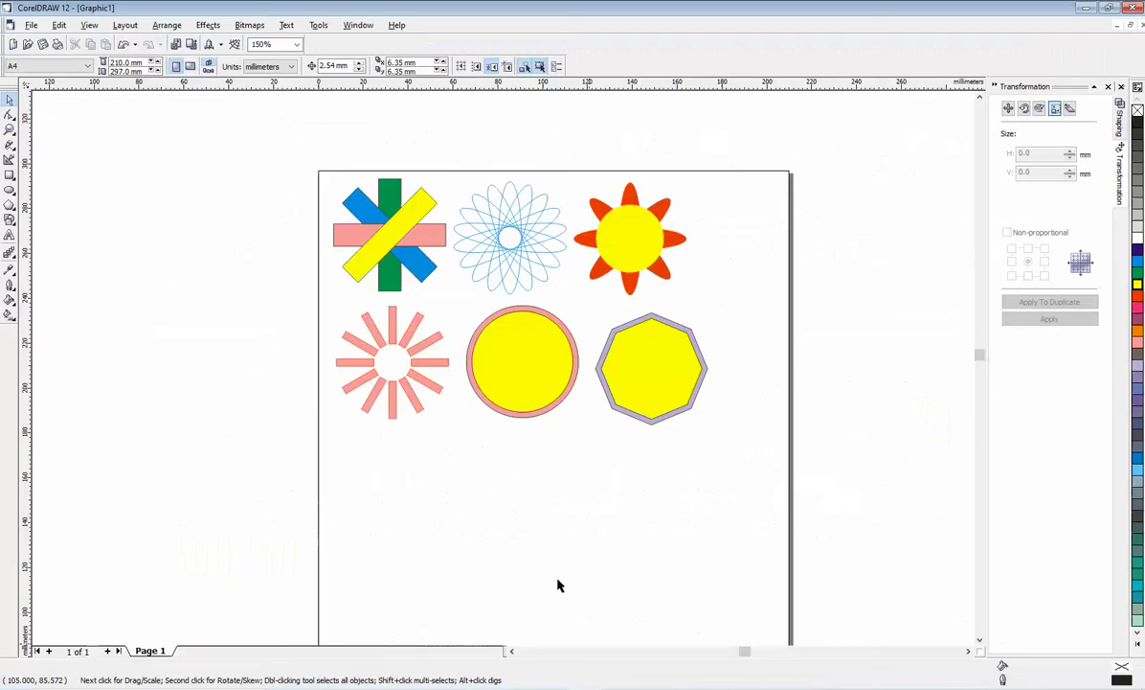
left_click(11, 205)
left_click(335, 69)
left_click(335, 69)
left_click(335, 69)
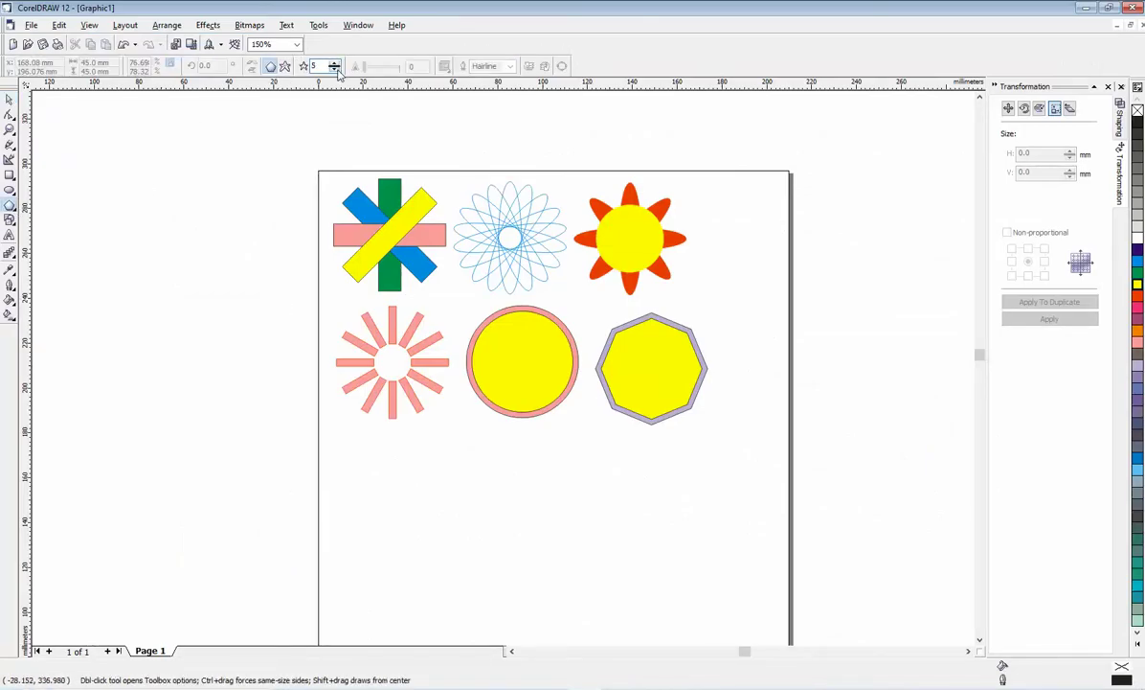
left_click_drag(359, 458, 486, 593)
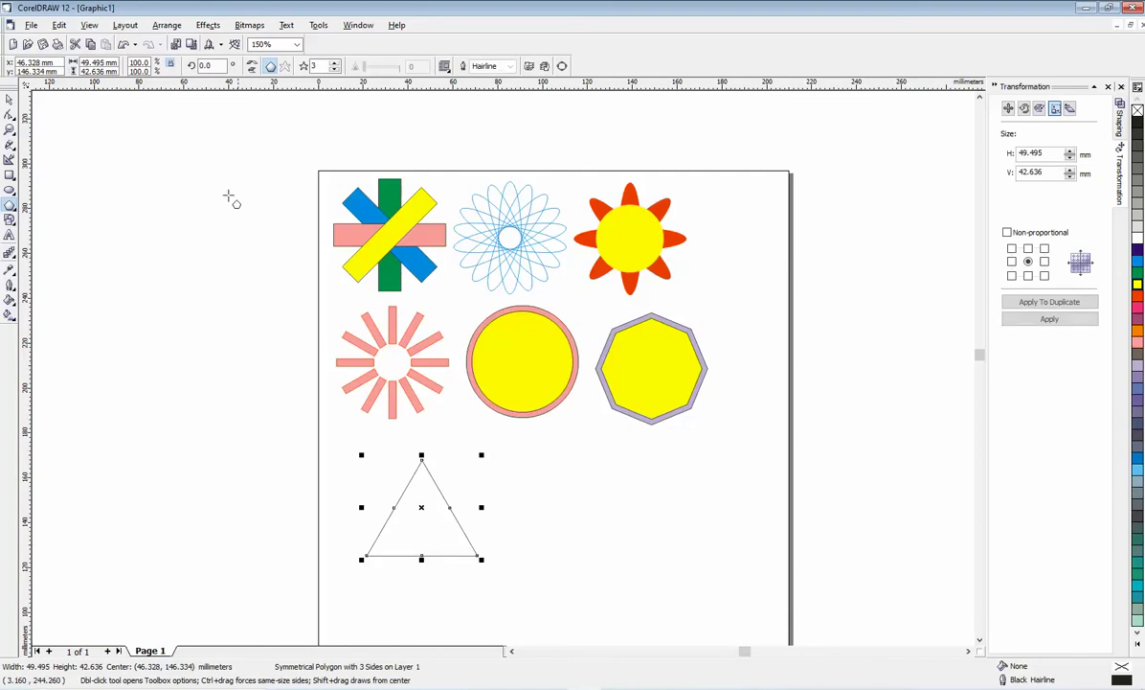
Set the triangle's size to 50 mm by 50 mm
left_click(10, 99)
left_click(97, 63)
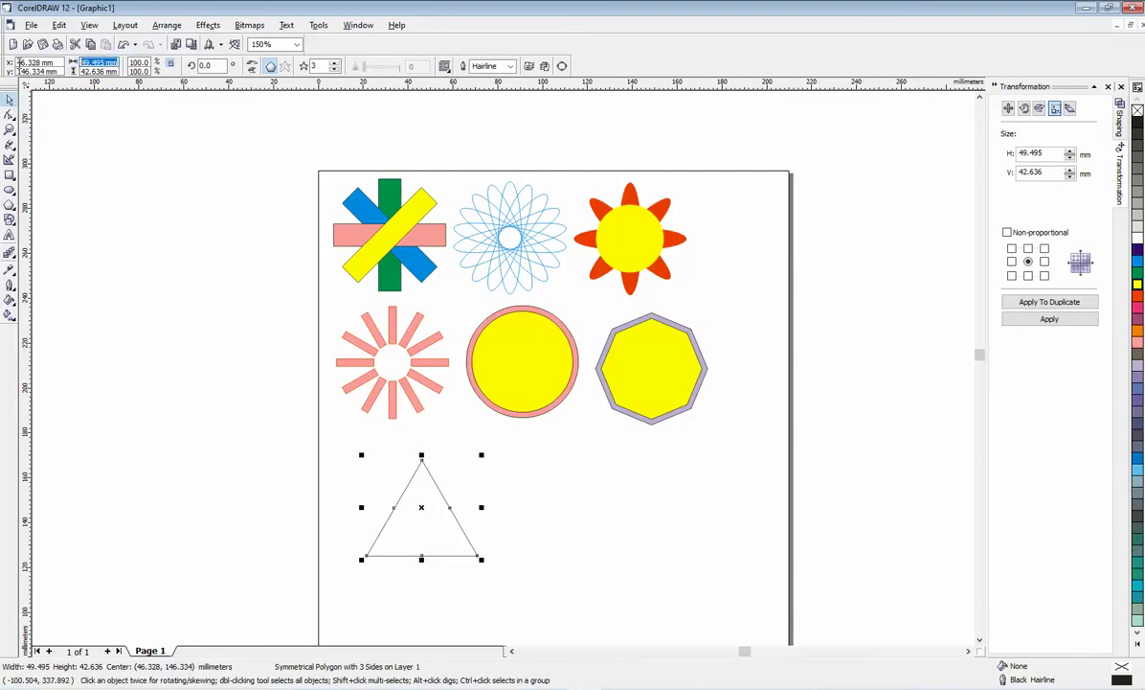
type("50")
key("Return")
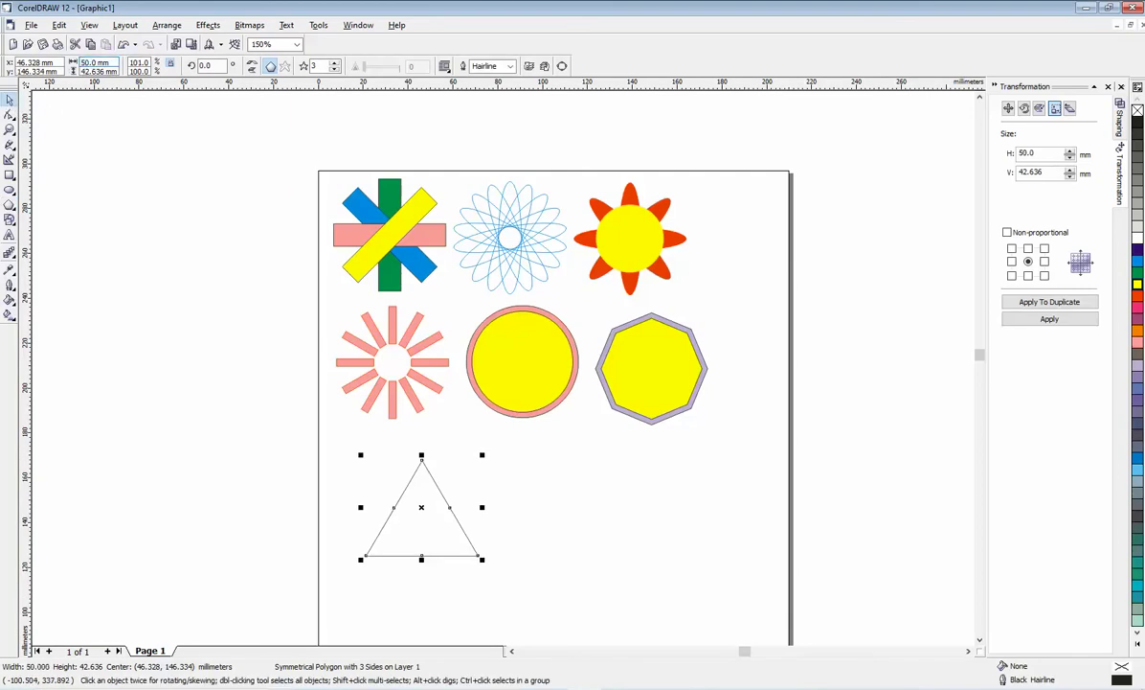
left_click(106, 71)
type("50")
key("Return")
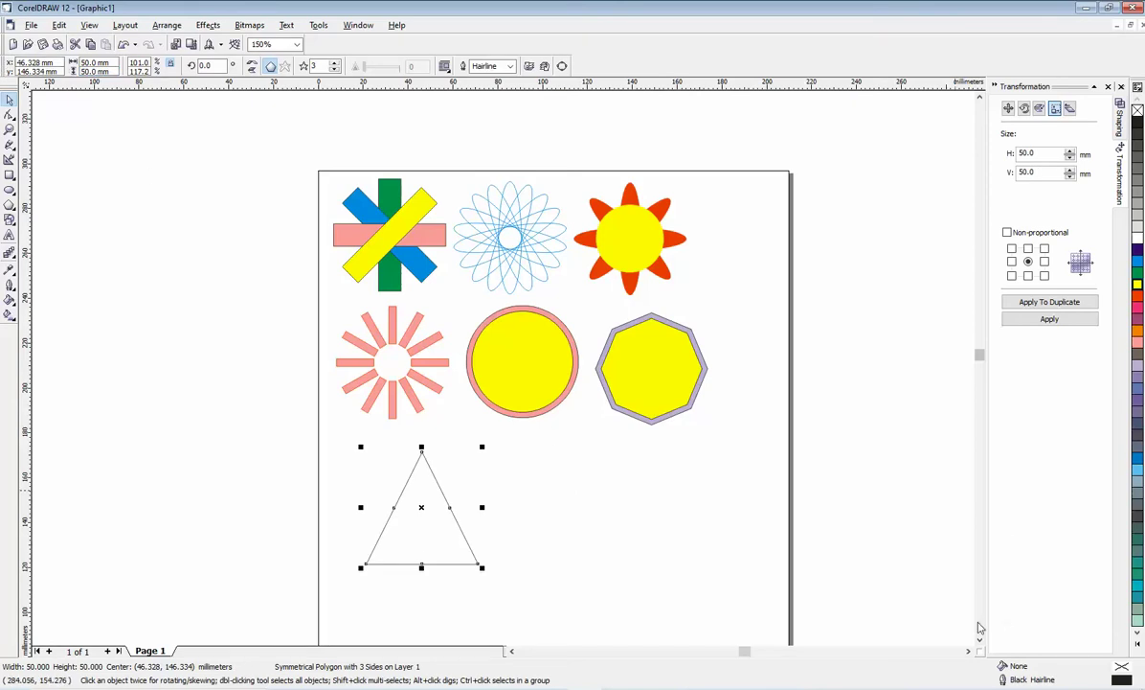
Flip the triangle vertically so it points down and set its height to 50 mm
scroll(978, 644, "down", 3)
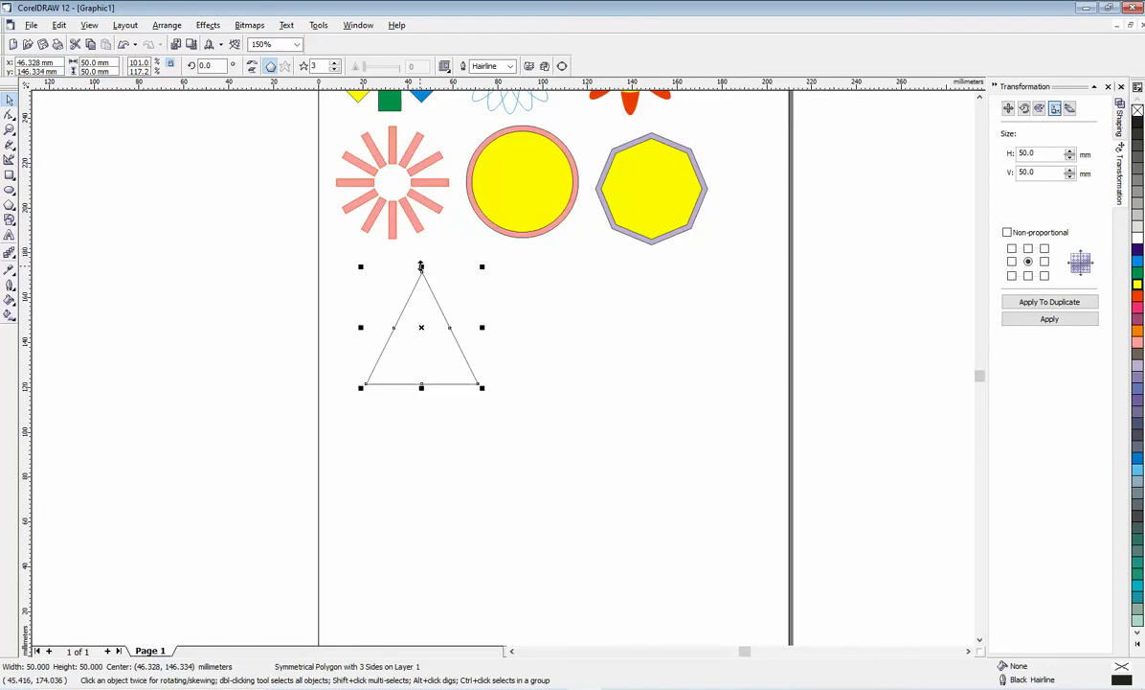
left_click_drag(421, 266, 409, 473)
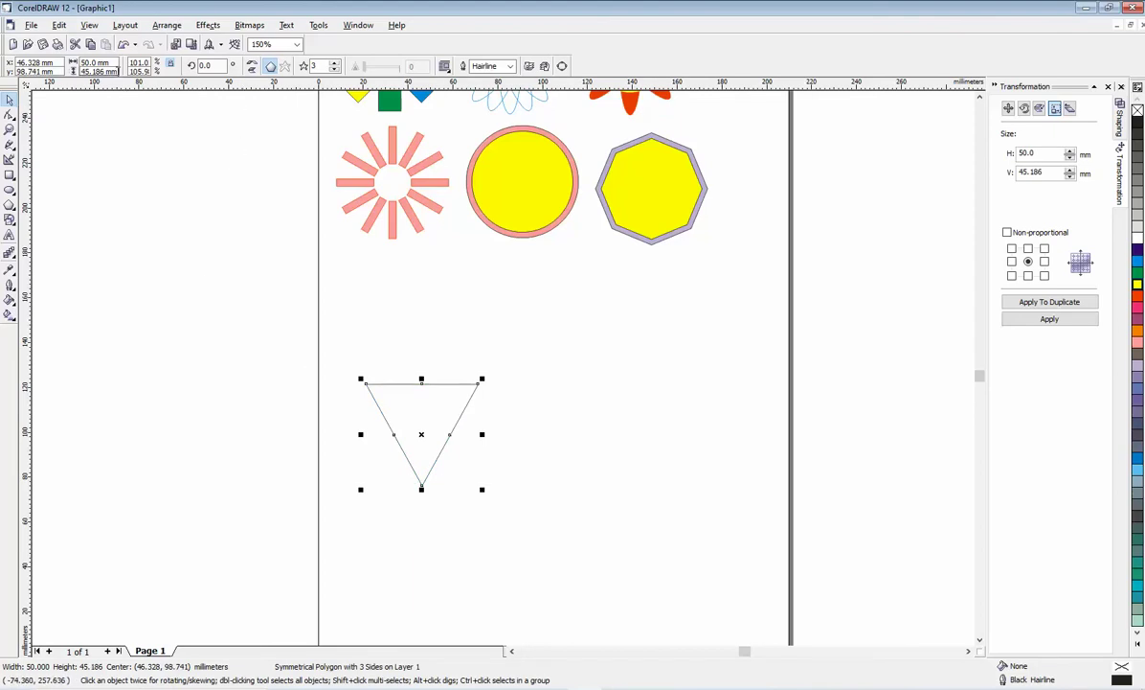
left_click(96, 71)
type("50")
key("Return")
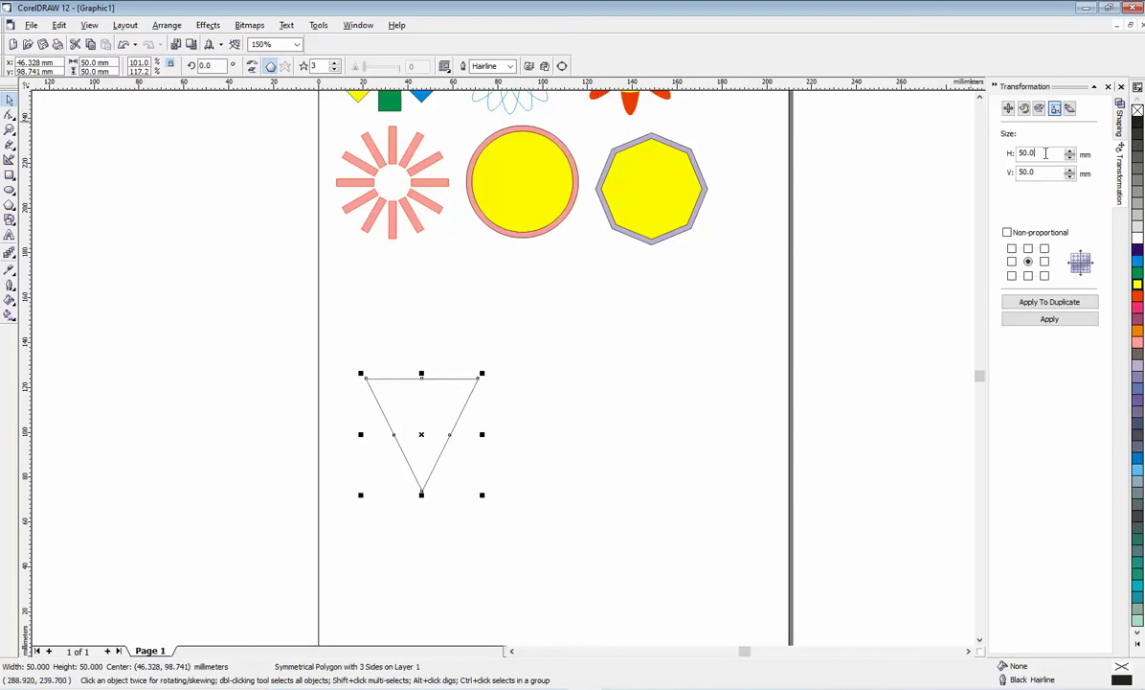
Create a concentric yellow duplicate of the triangle sized 45 mm by 45 mm and fill the outer triangle cyan
type("45")
key("Tab")
left_click(1034, 304)
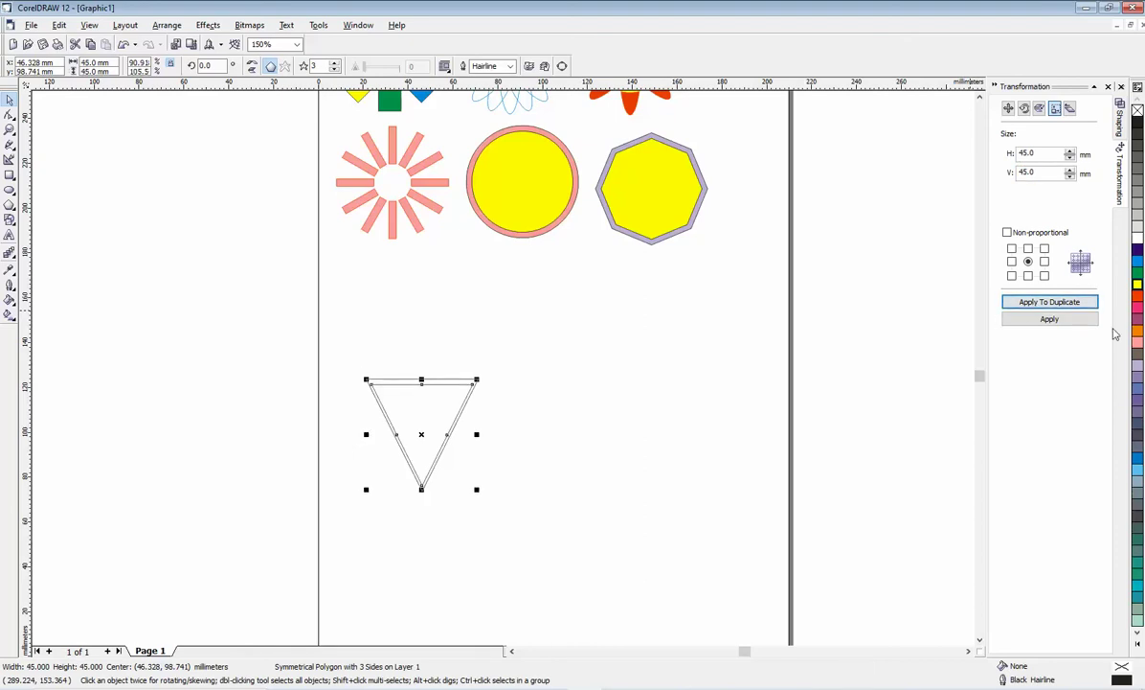
left_click(1138, 285)
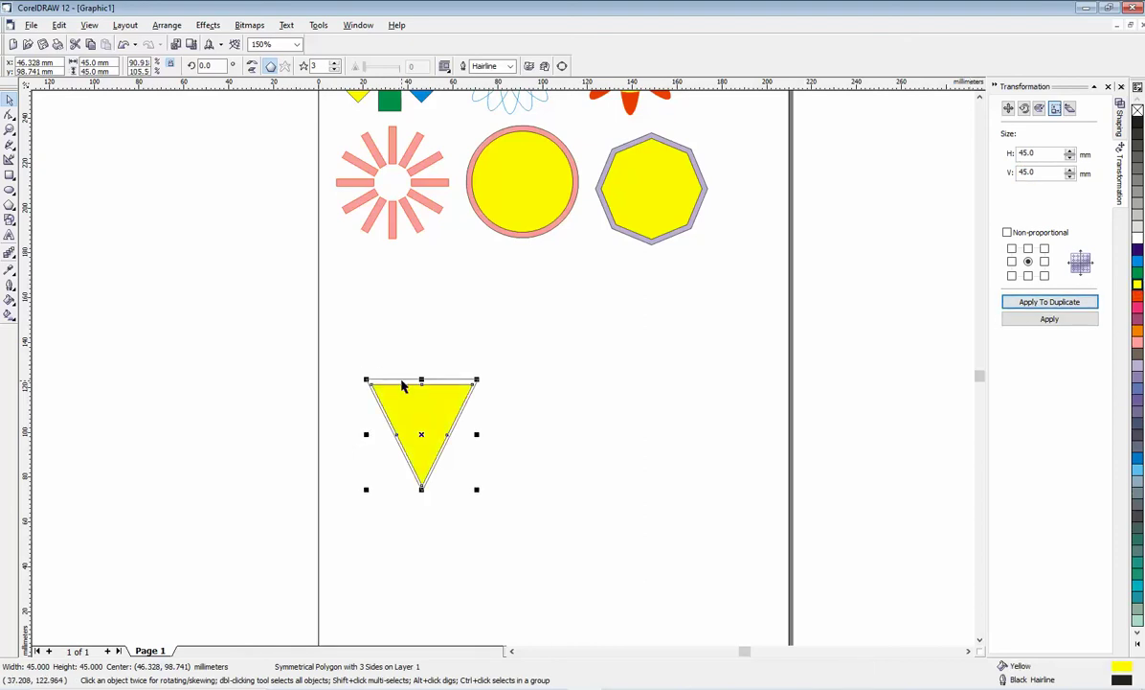
right_click(1138, 271)
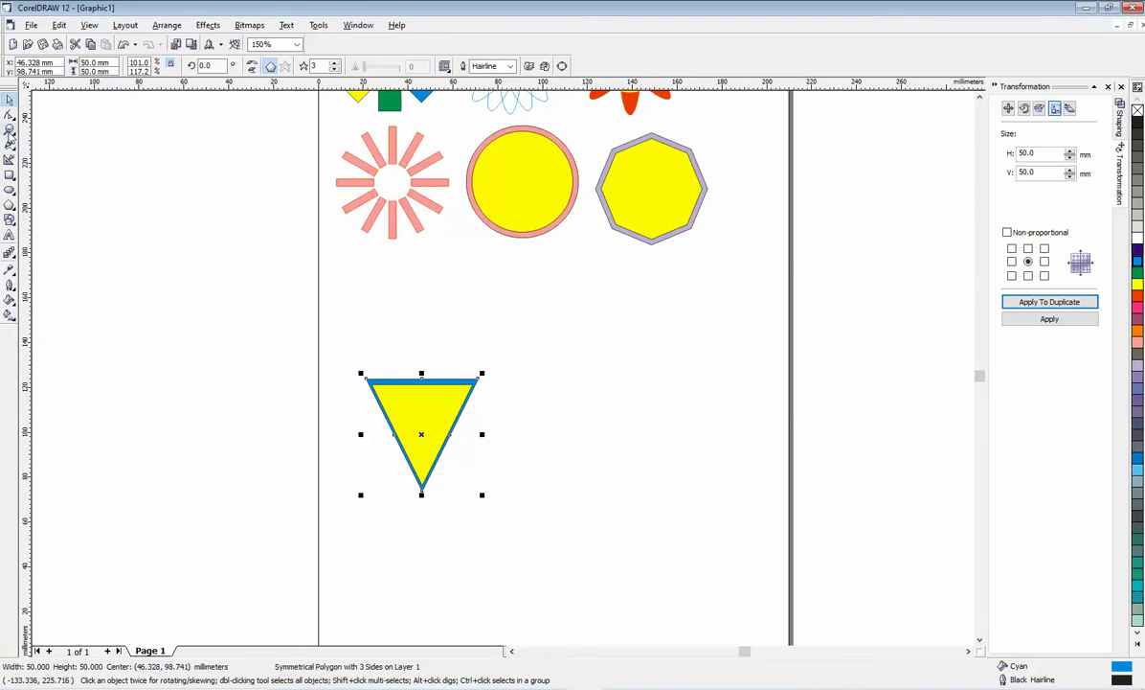
Shift the inner yellow triangle up by about 0.8 mm to even out the cyan border around it
left_click(9, 130)
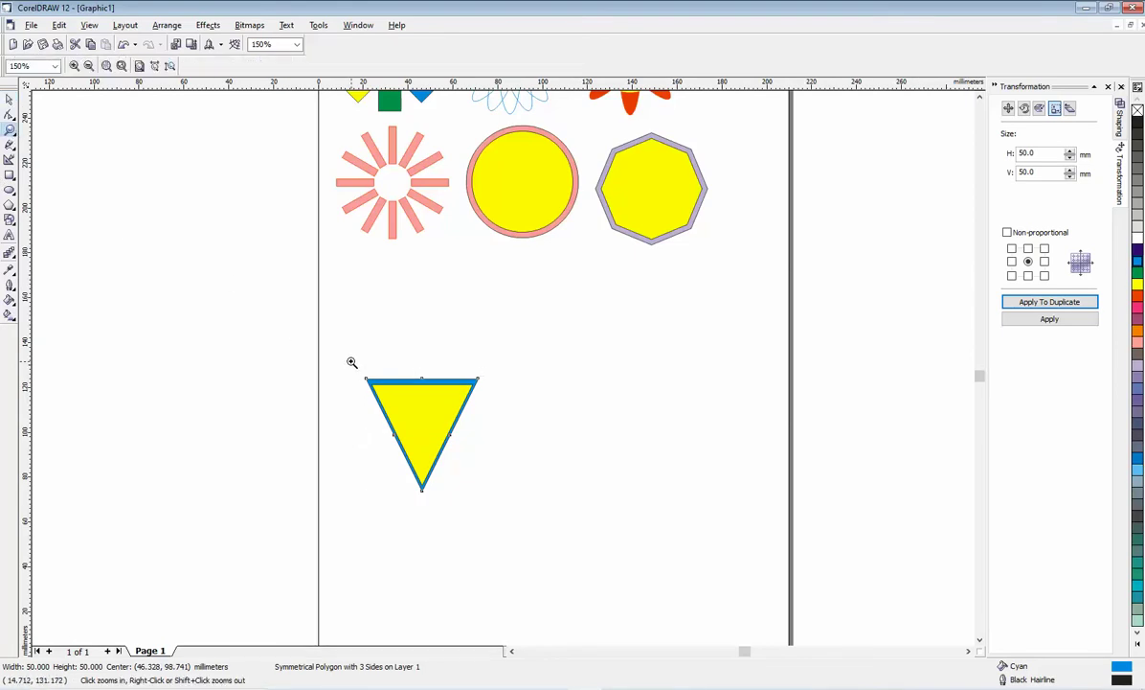
left_click_drag(352, 363, 509, 508)
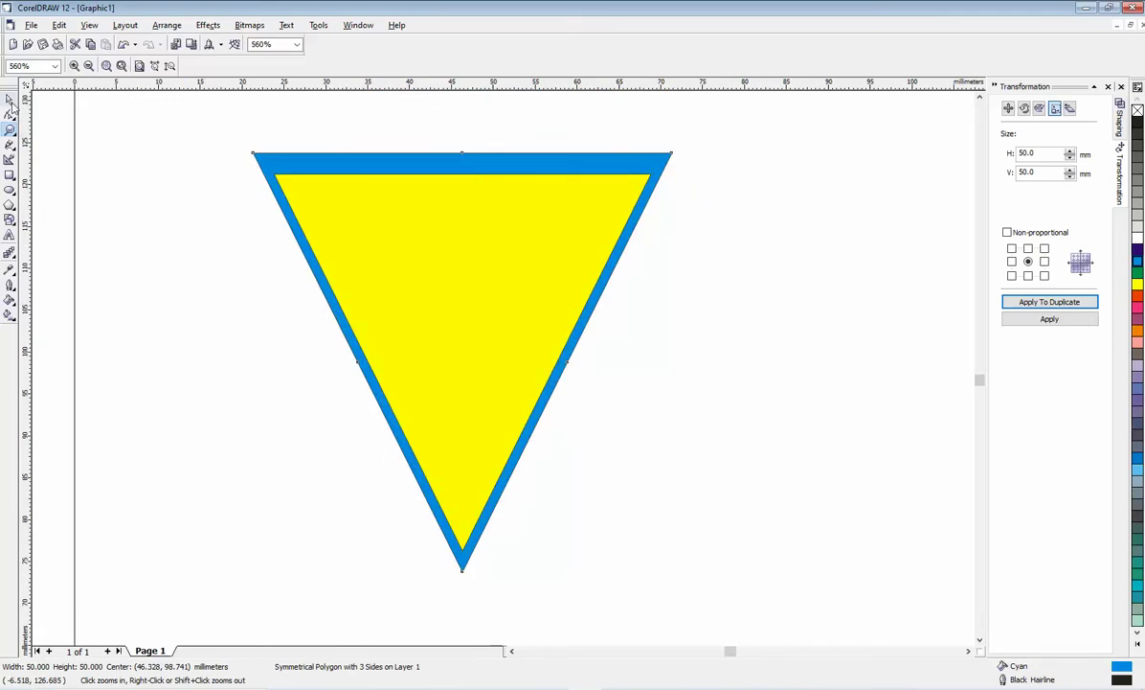
left_click(9, 98)
left_click(749, 313)
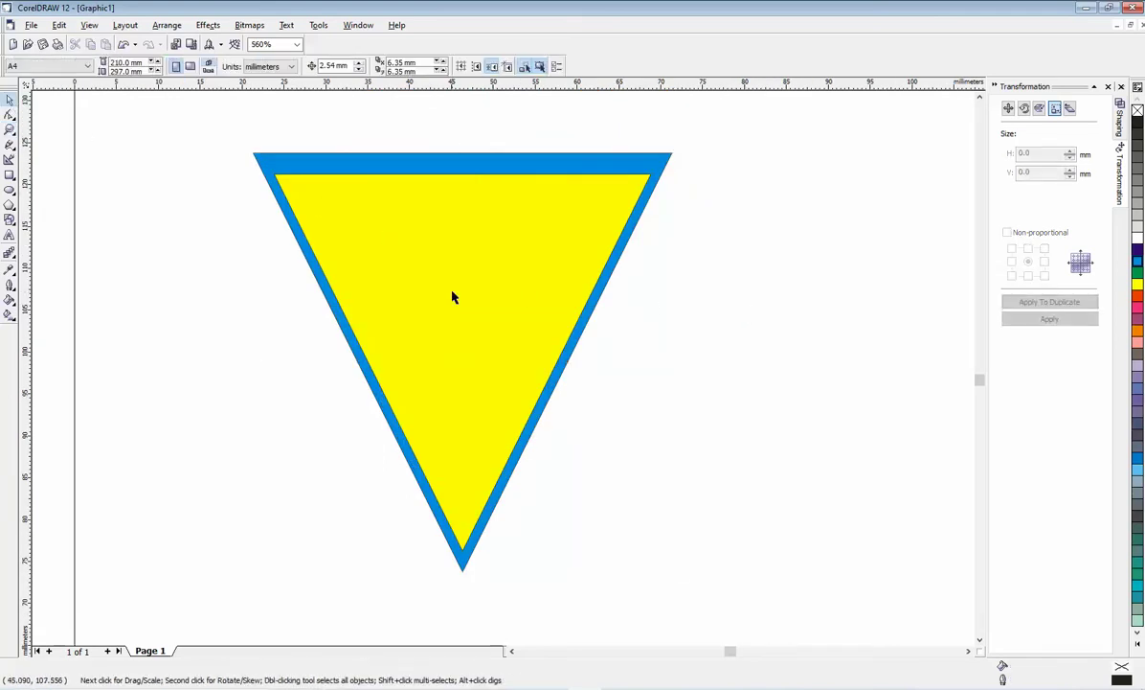
left_click(453, 292)
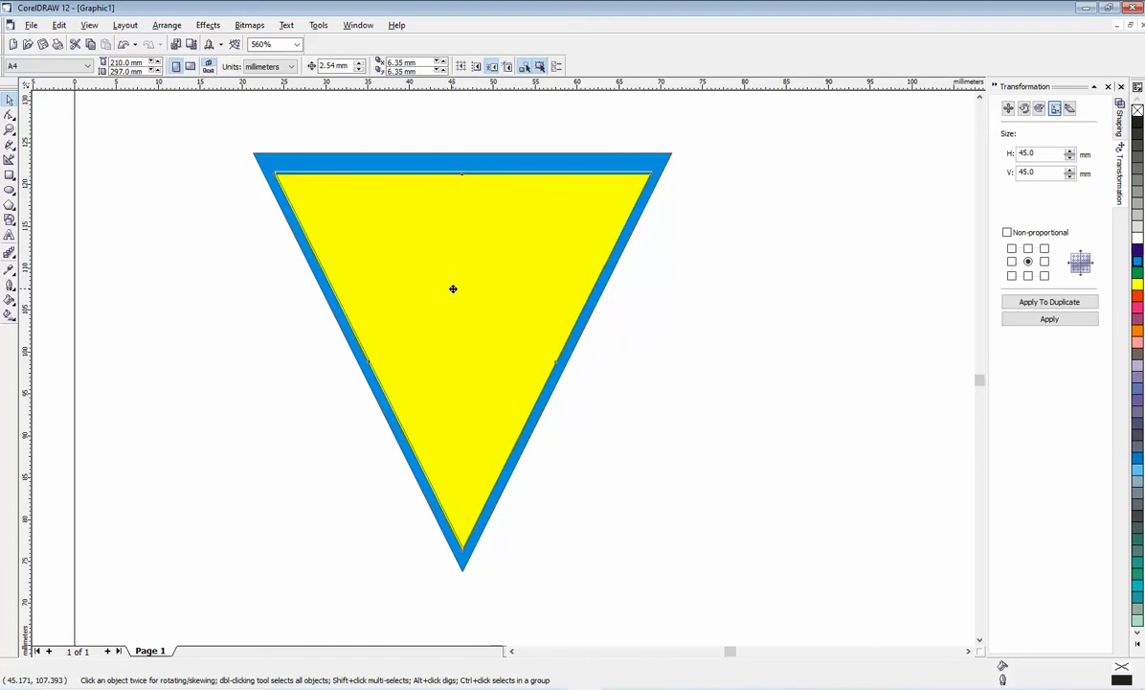
left_click(471, 290)
left_click_drag(470, 291, 470, 287)
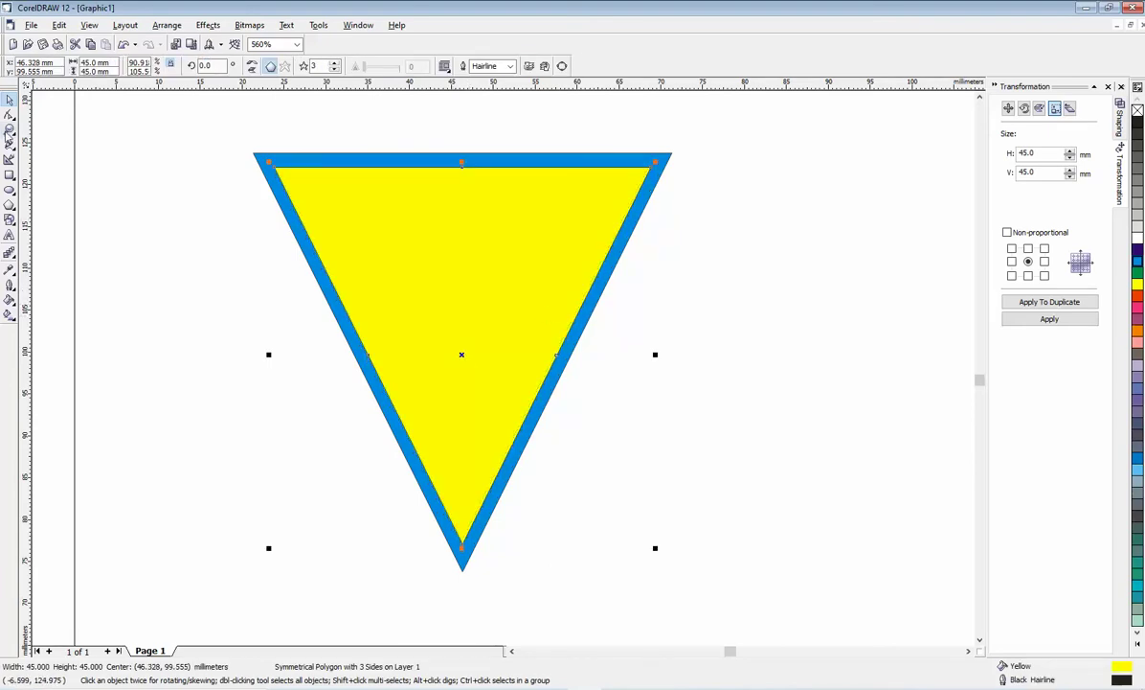
Group the two triangles and move them up, directly below the ring of rectangles
left_click(10, 129)
scroll(384, 243, "down", 4)
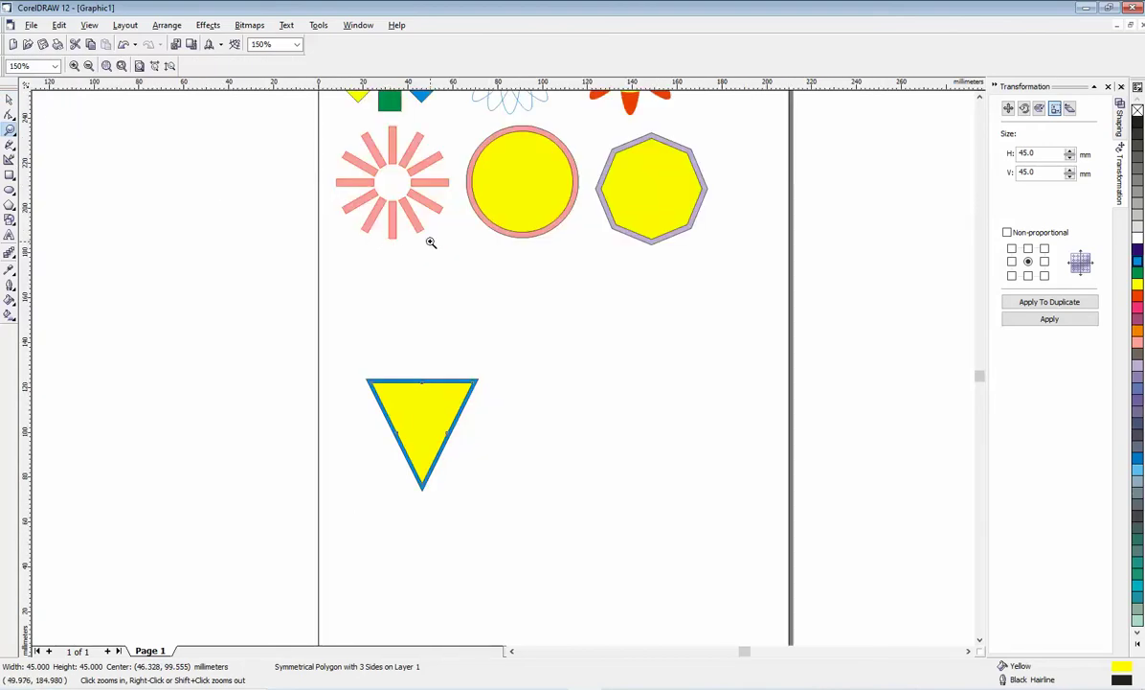
left_click(10, 99)
left_click_drag(312, 342, 517, 540)
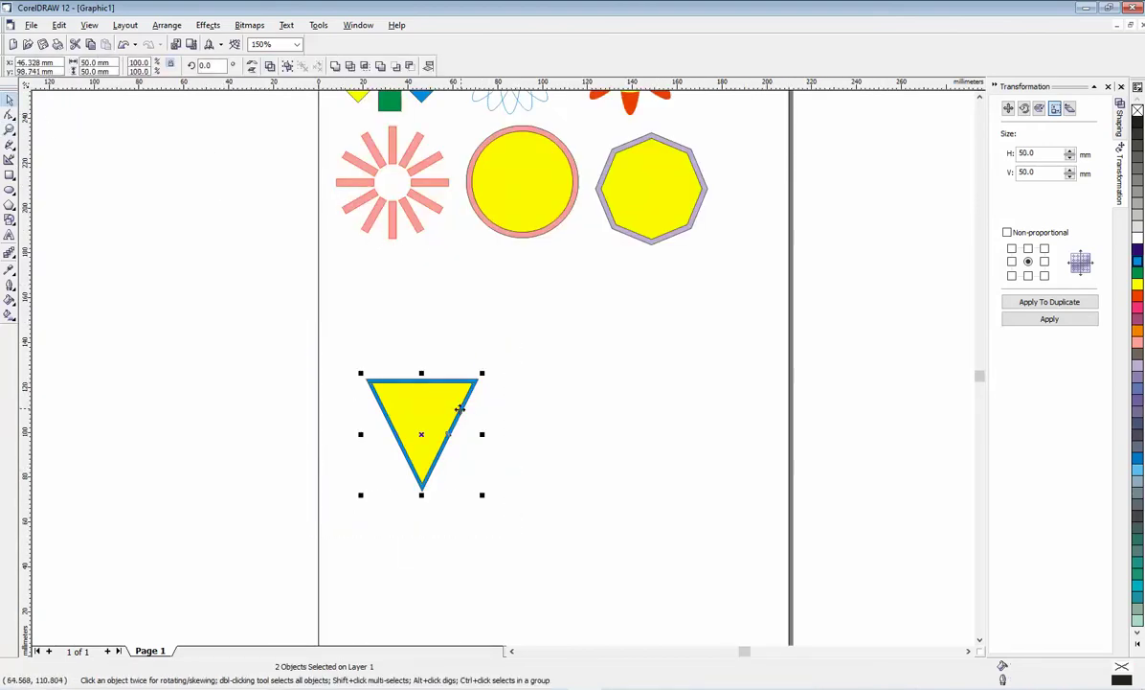
right_click(452, 413)
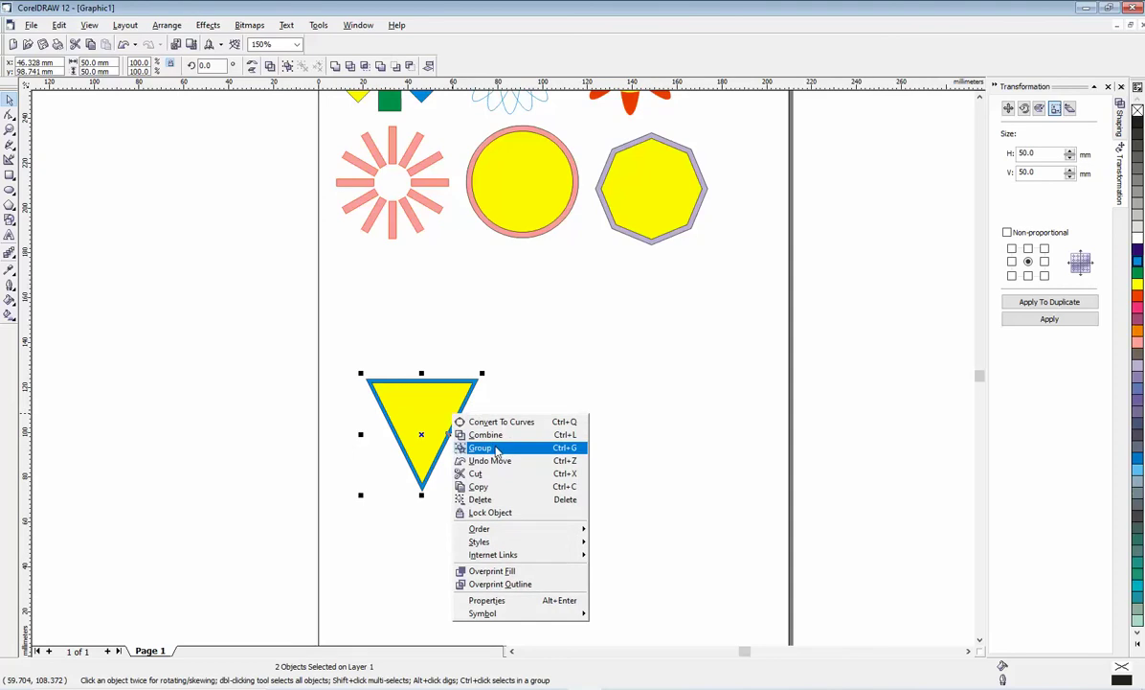
left_click(489, 447)
left_click_drag(418, 409, 397, 326)
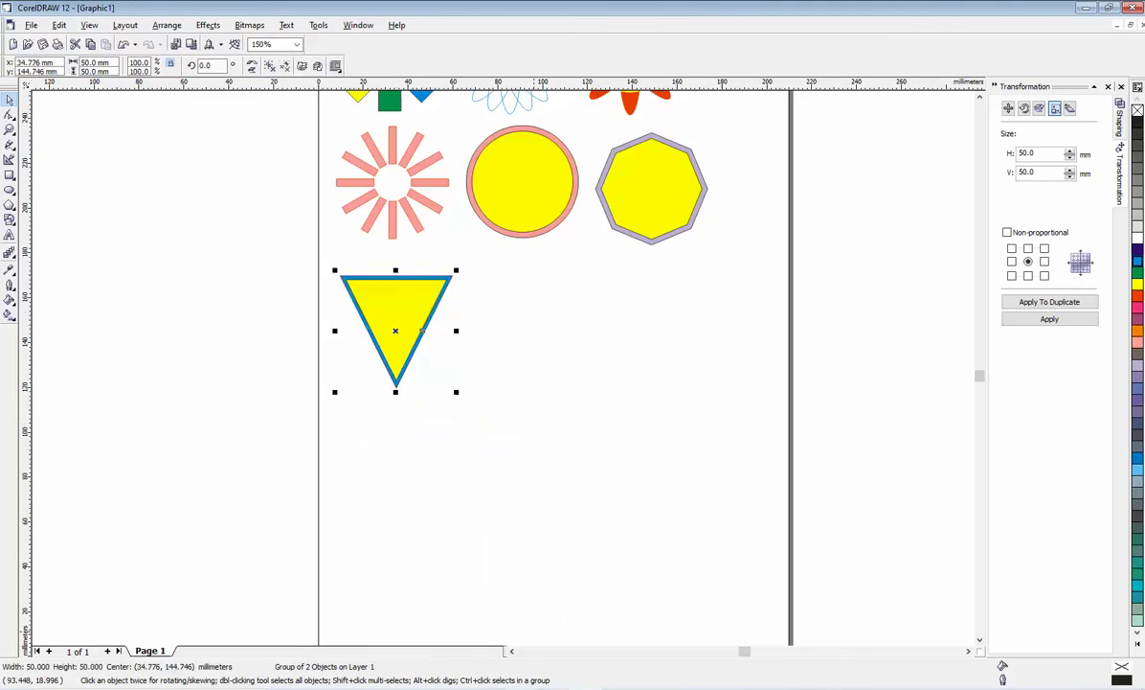
Read exercise 8 in the Word document and draw a rectangle about 51 mm wide and 48 mm high beside the triangles
key("alt+Tab")
scroll(421, 422, "down", 5)
key("F6")
left_click_drag(529, 296, 642, 404)
left_click(90, 44)
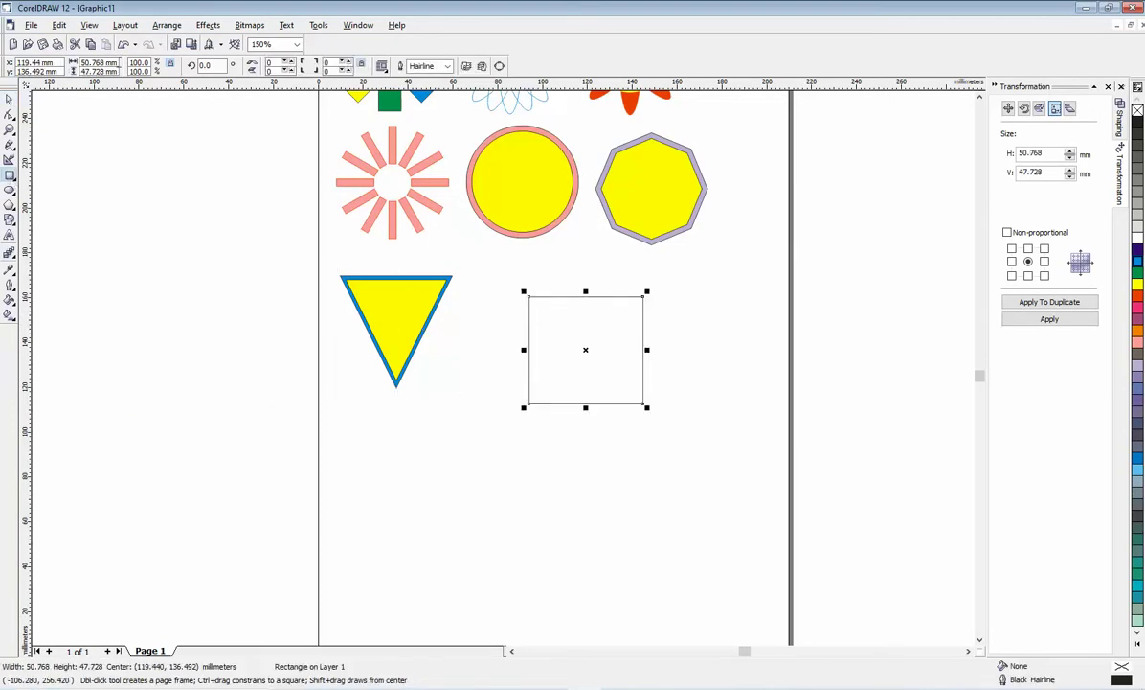
Set the rectangle's size to 50 mm by 50 mm
double_click(101, 63)
type("50")
key("Return")
double_click(112, 71)
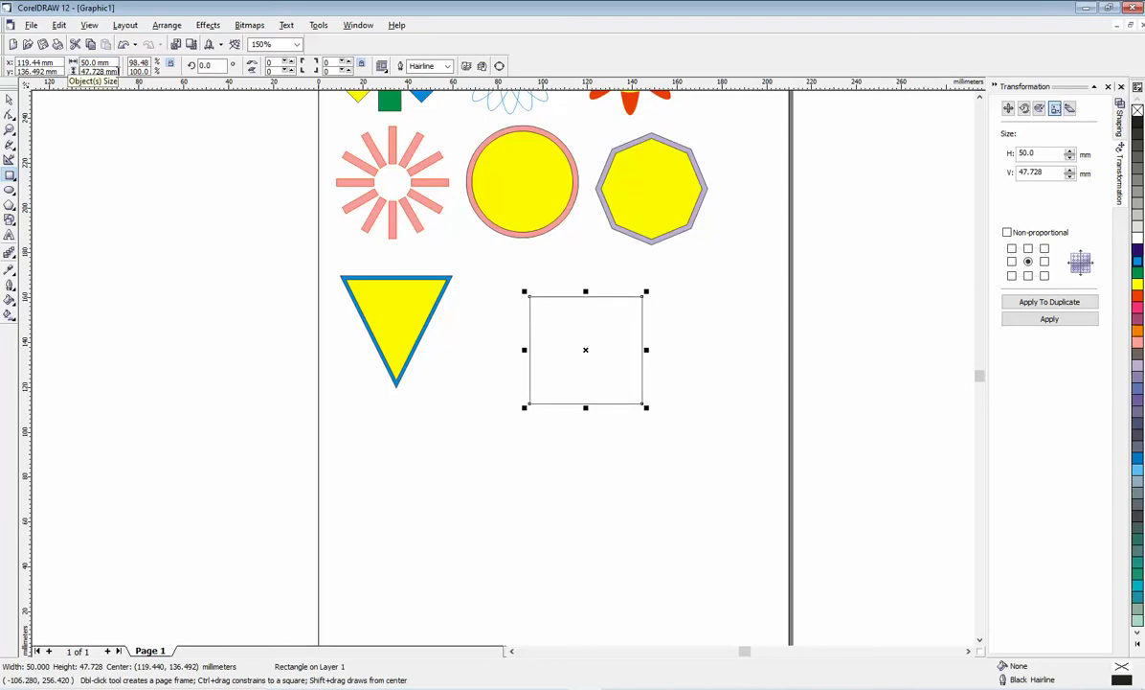
type("50")
key("Return")
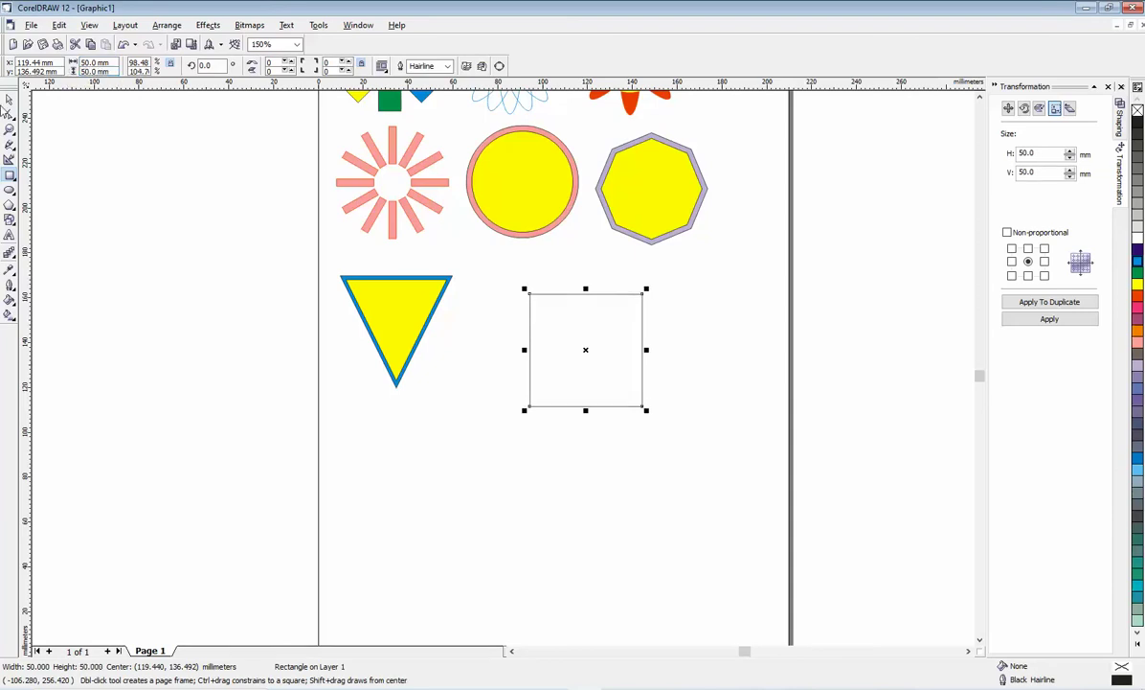
Apply a 2-color brick pattern fill to the square with orange as the back color
left_click(12, 303)
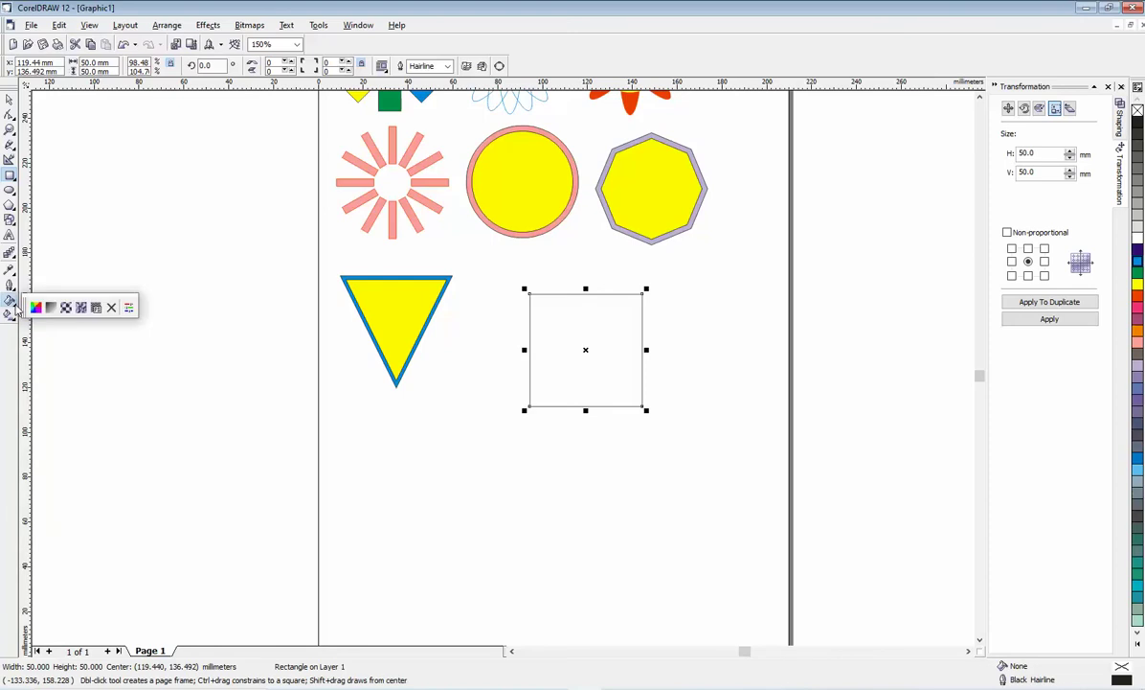
left_click(66, 308)
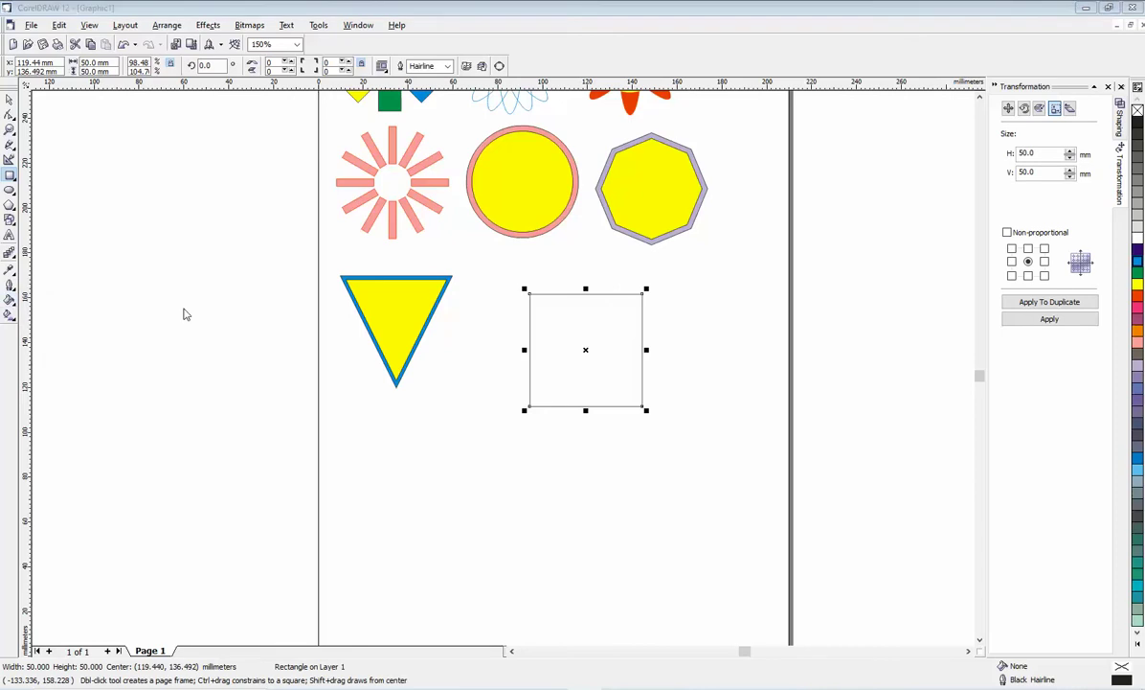
left_click(586, 266)
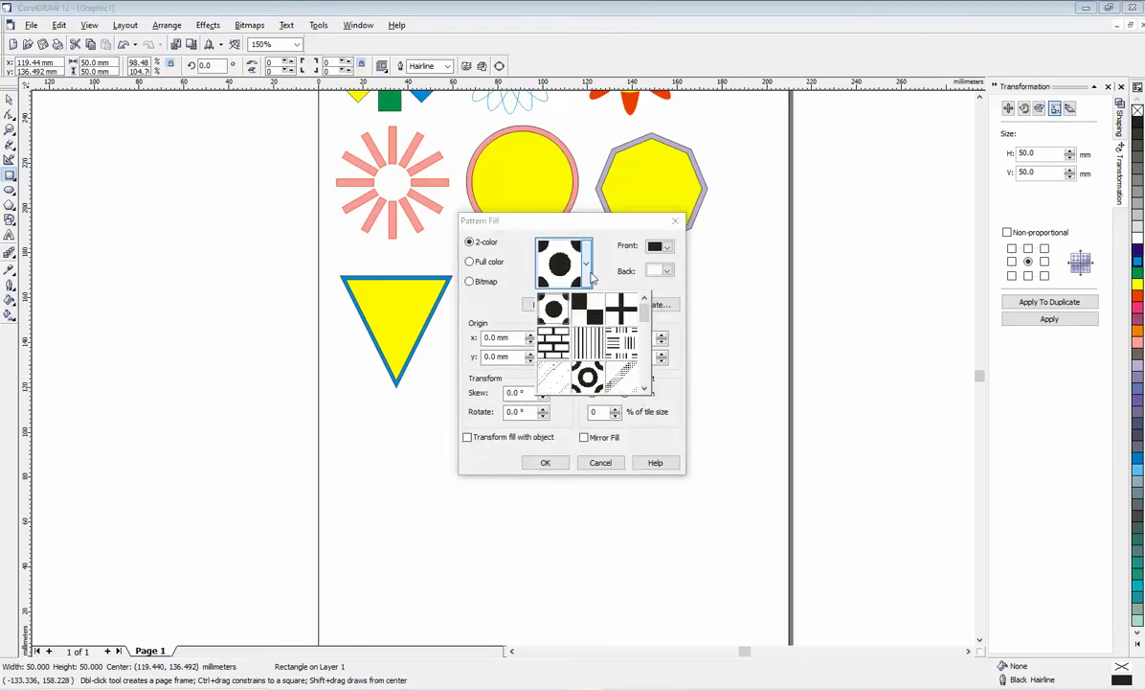
left_click(553, 343)
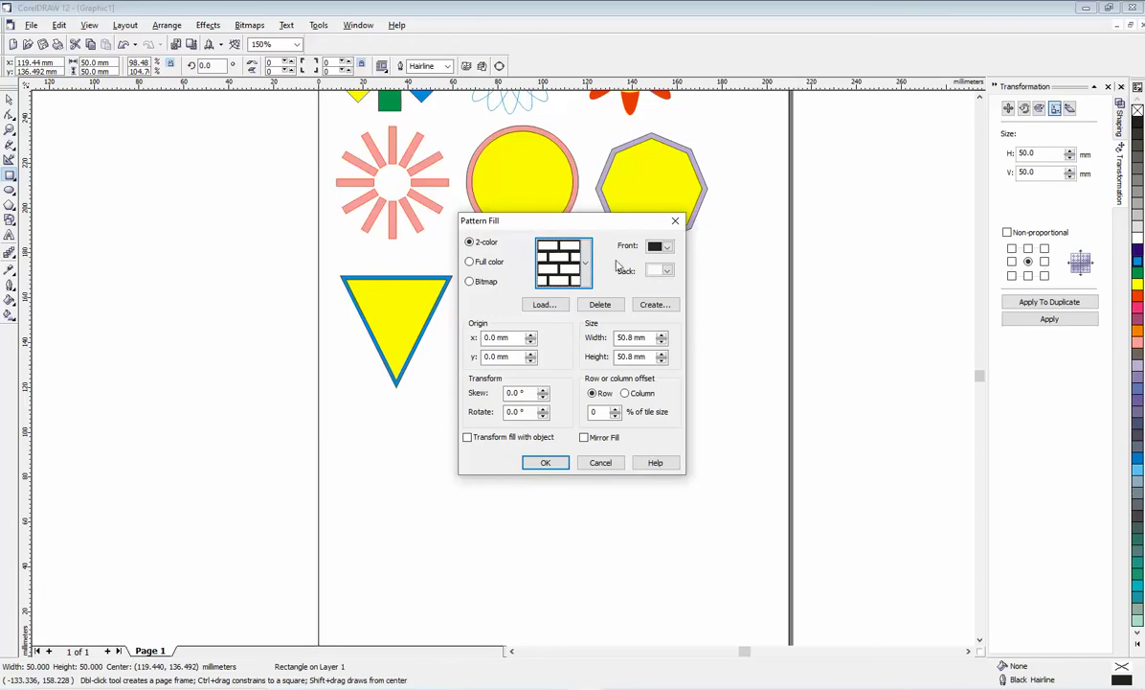
left_click(667, 272)
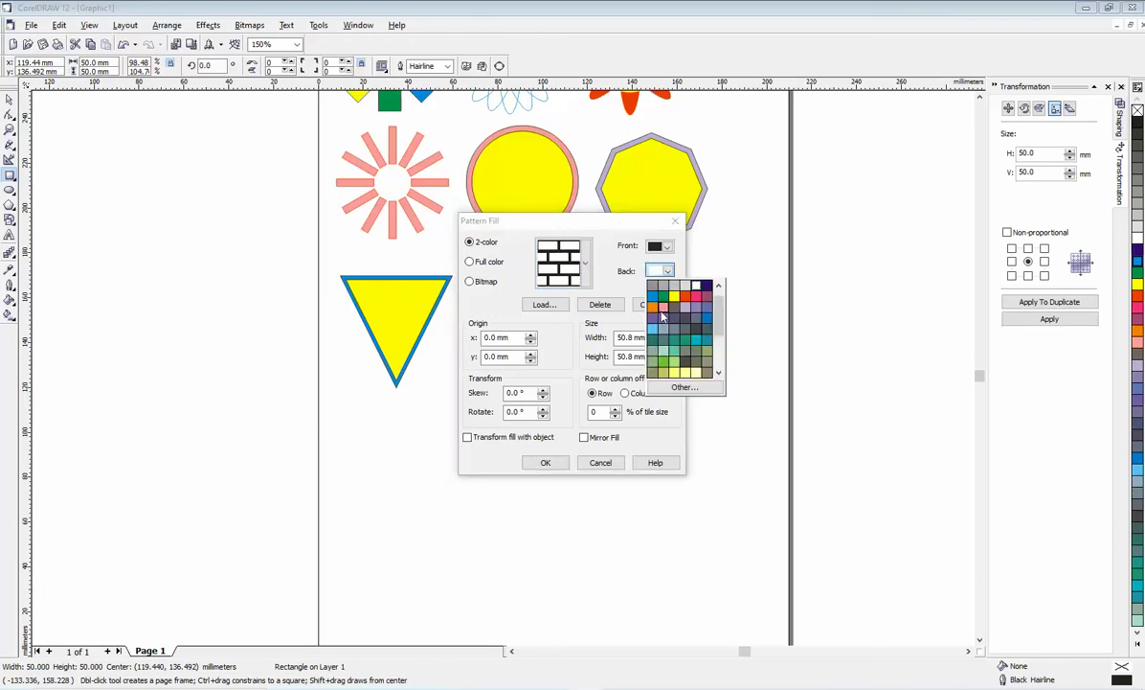
left_click(653, 308)
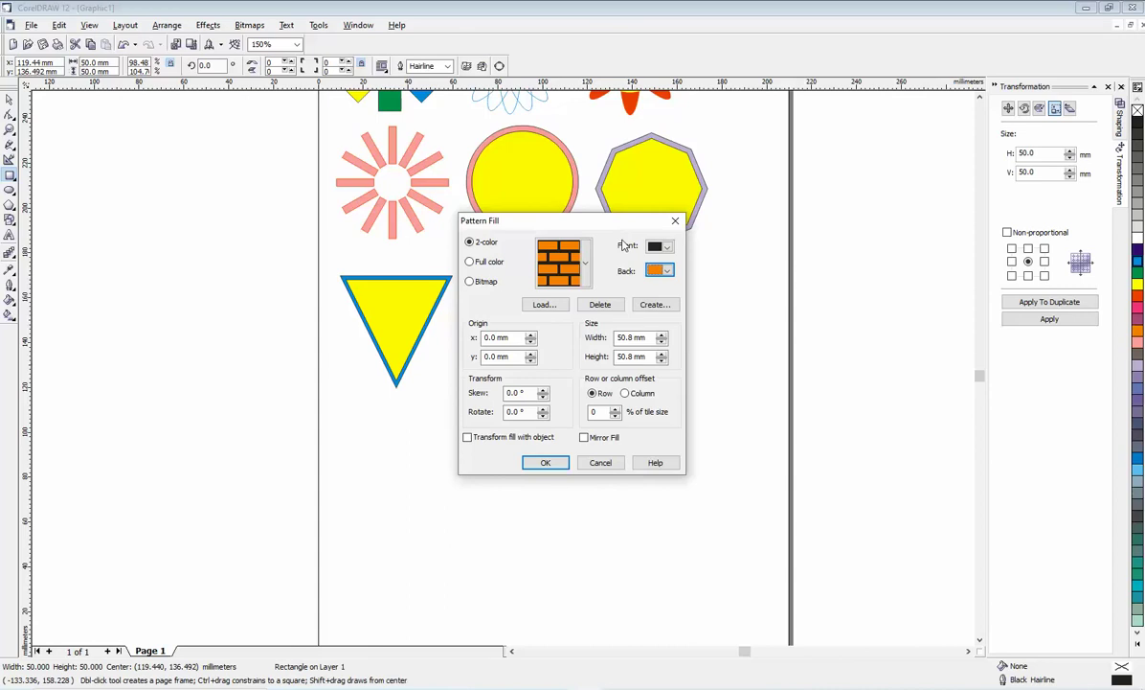
left_click(545, 463)
Move the brick square closer to the triangles, level with them, and deselect it
left_click(9, 101)
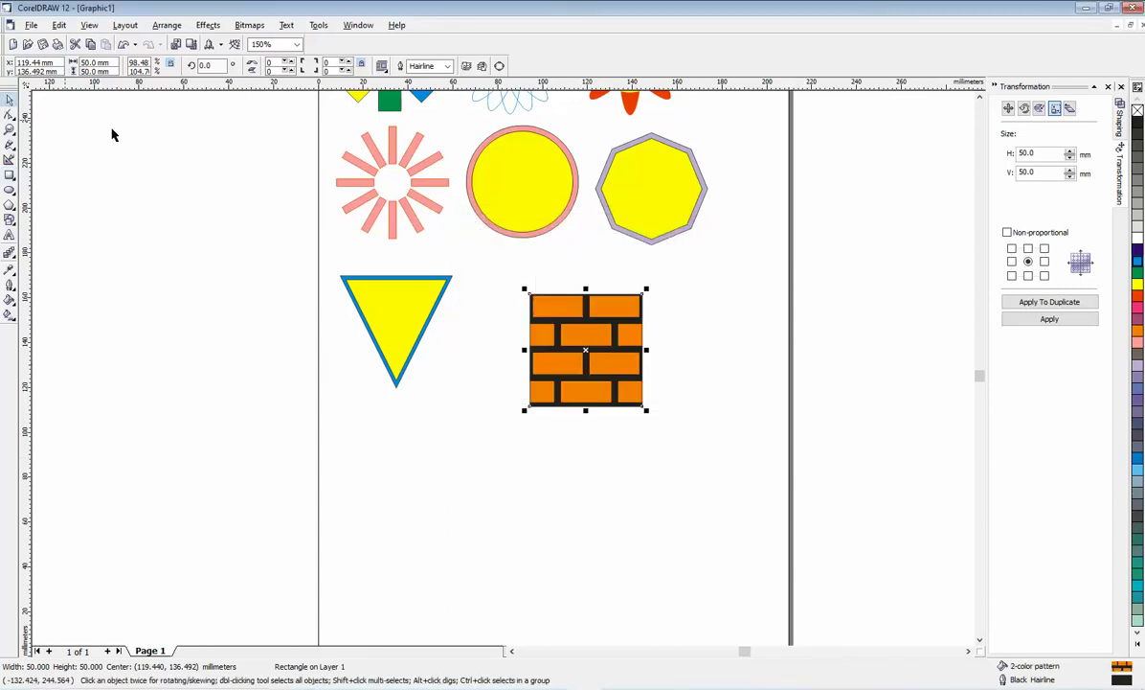
left_click_drag(543, 339, 501, 317)
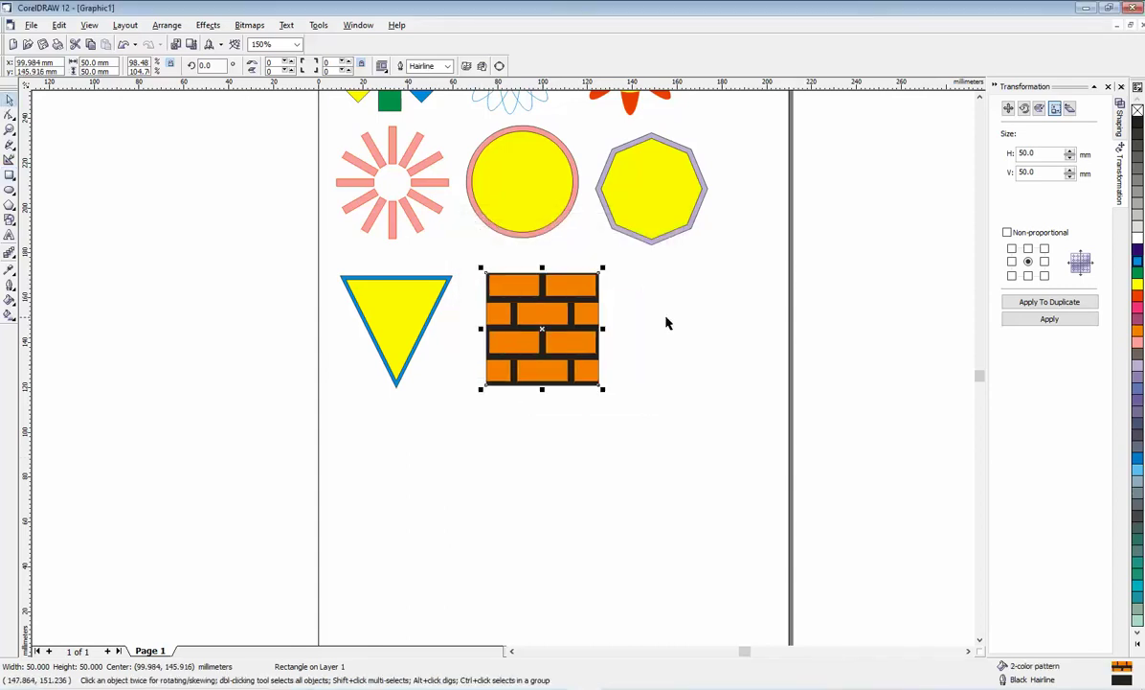
left_click(703, 591)
Read exercise 9 in the Word document and draw an ellipse about 40 mm wide and 39 mm high beside the brick square
key("alt+Tab")
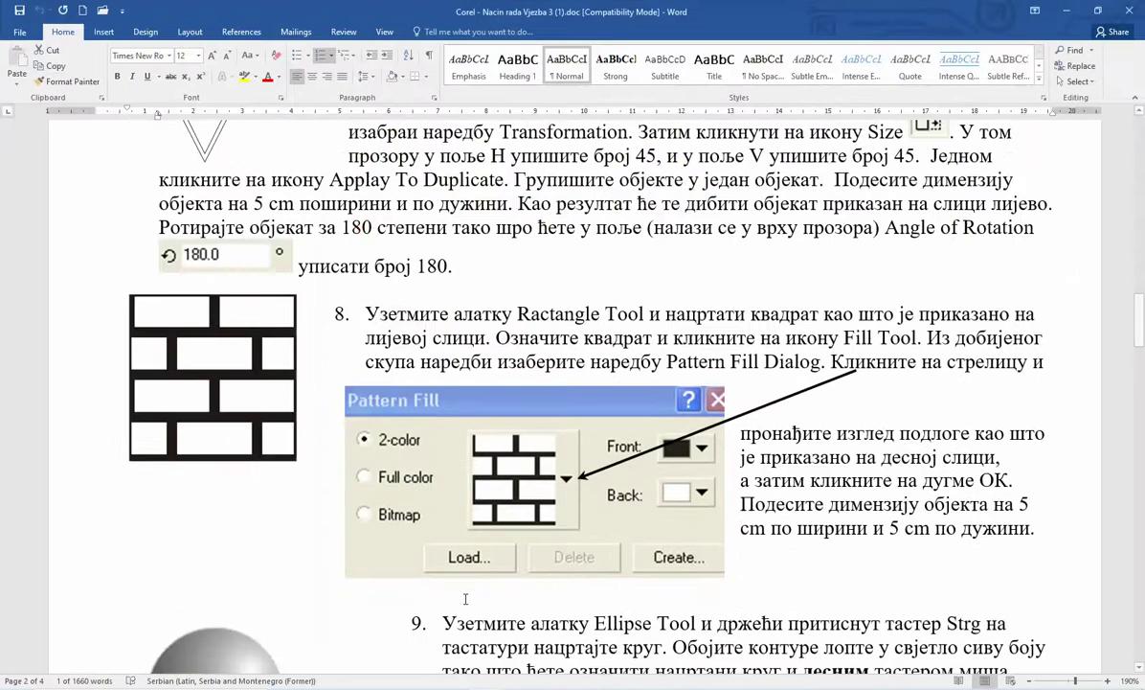
scroll(440, 541, "down", 8)
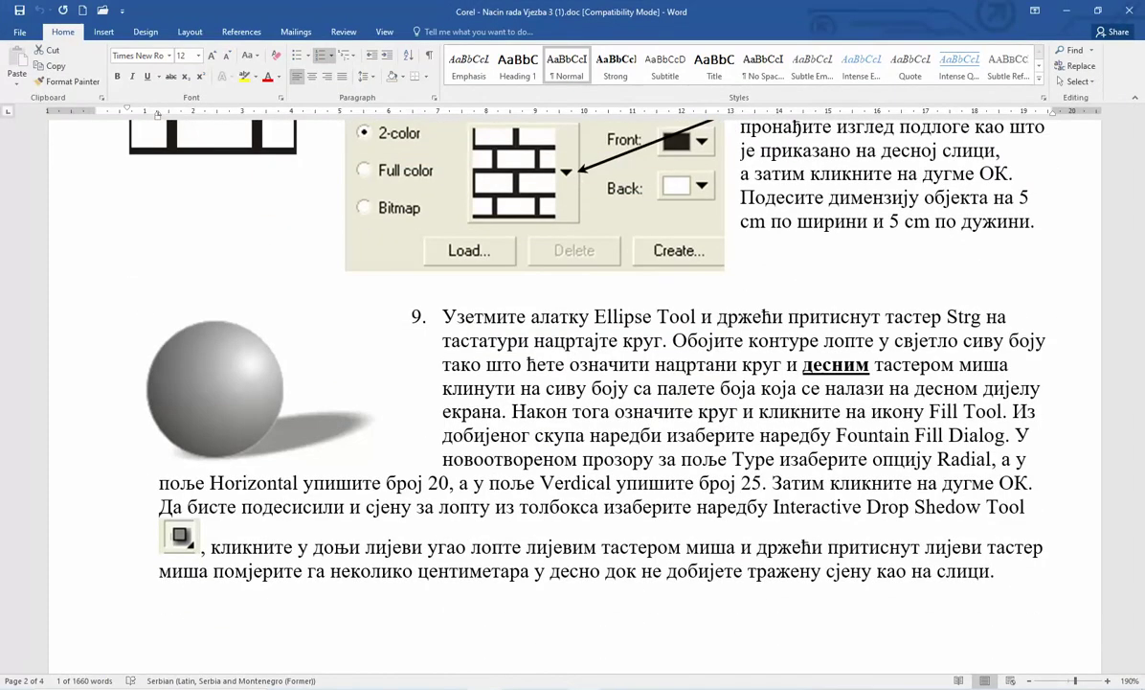
key("alt+Tab")
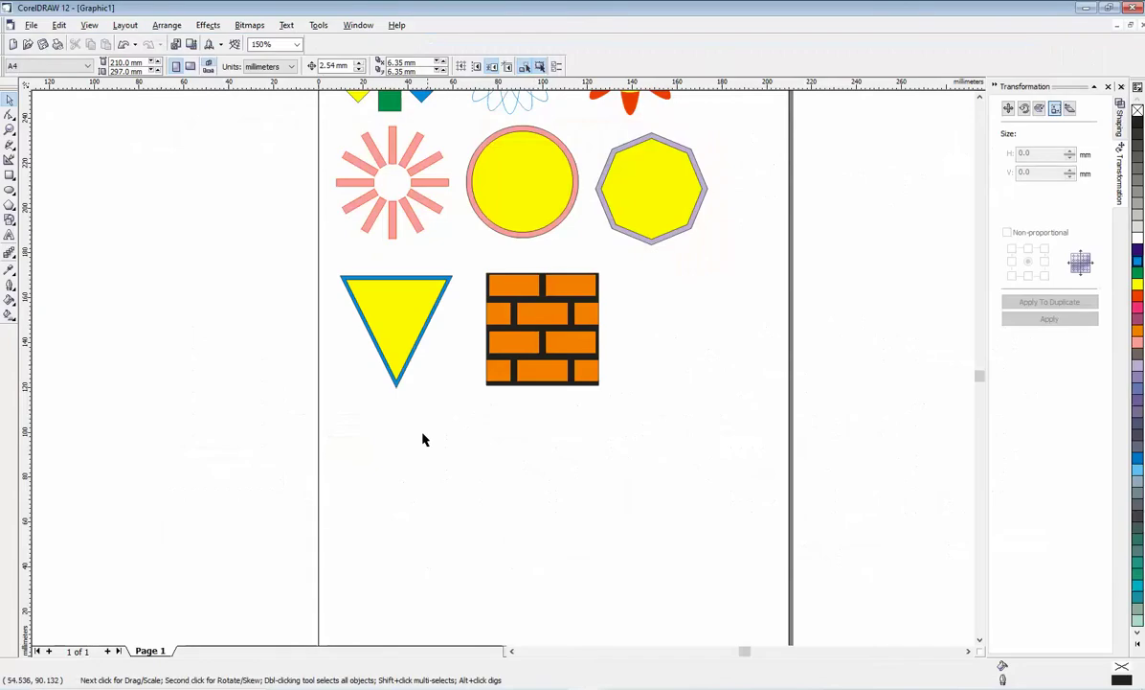
left_click(10, 189)
left_click_drag(647, 319, 740, 408)
left_click(9, 100)
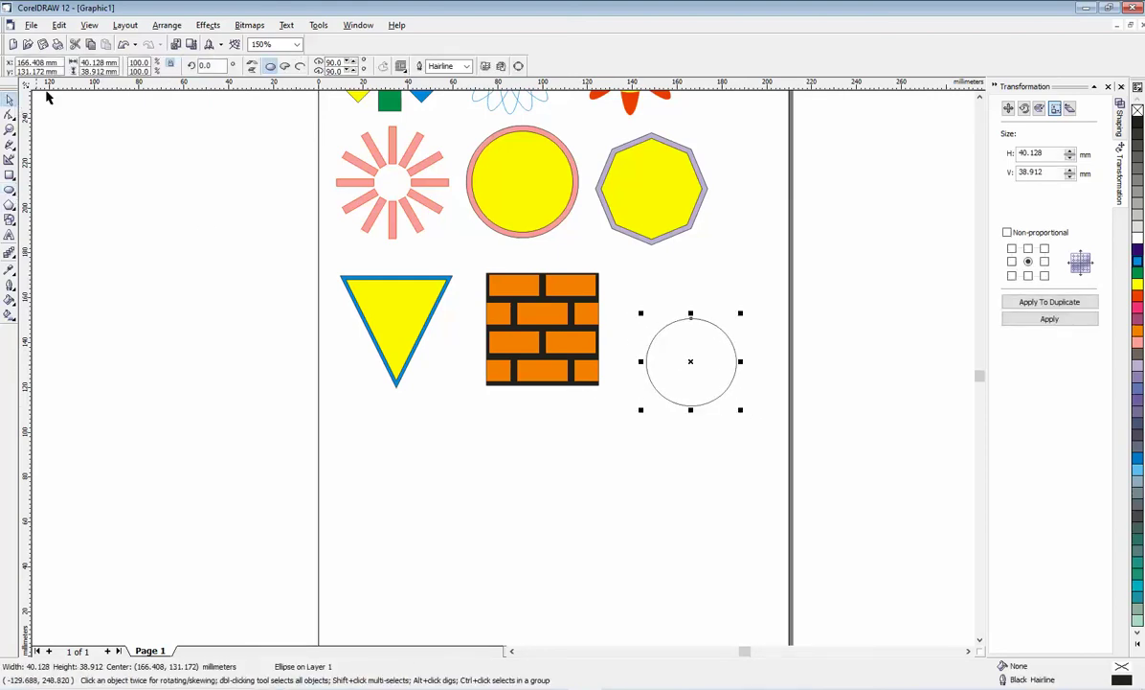
Resize the ellipse to 50 mm by 50 mm and apply 20% Black to its fill and outline
left_click(116, 61)
double_click(116, 62)
type("50")
key("Return")
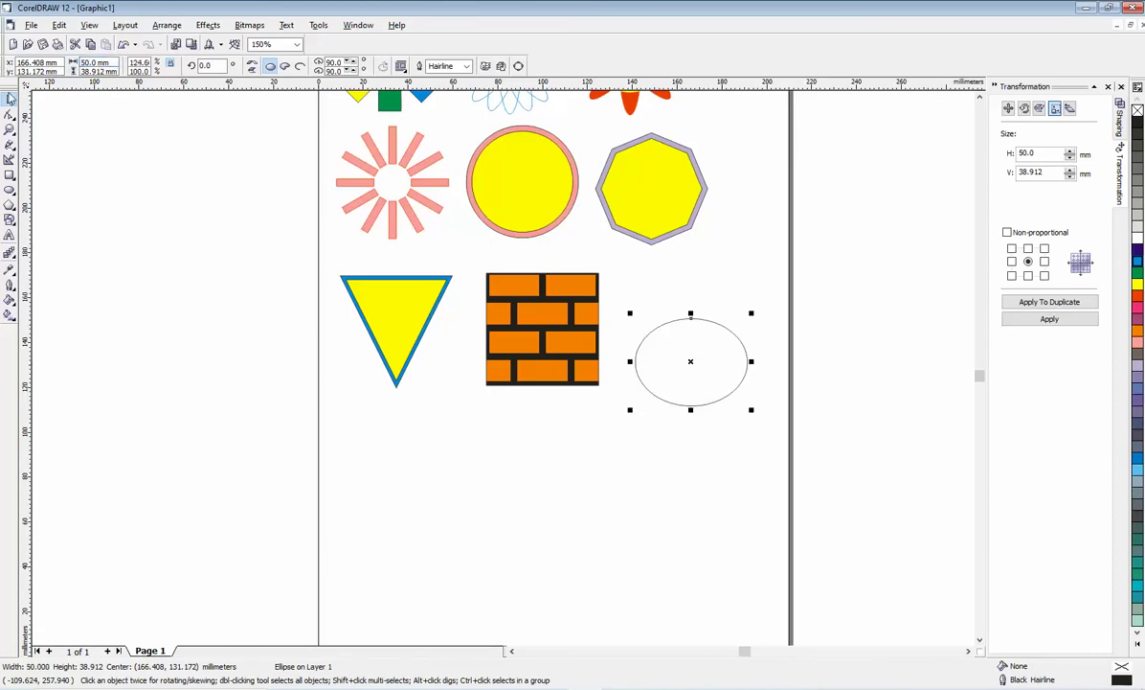
double_click(96, 72)
type("50")
key("Return")
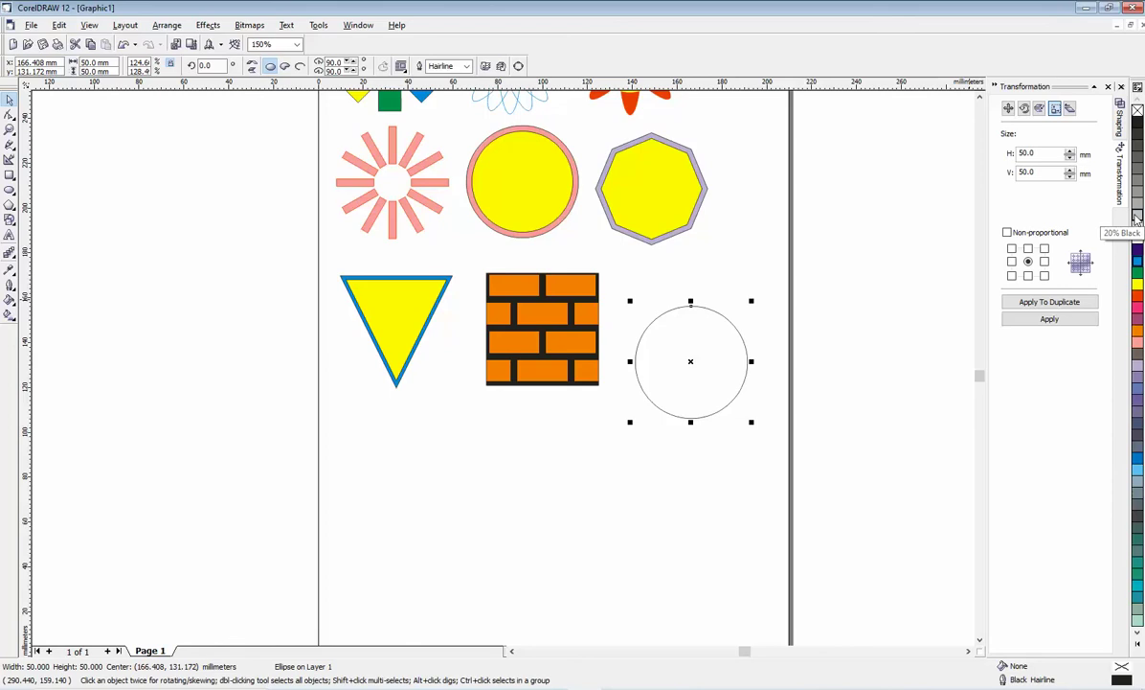
left_click(1137, 218)
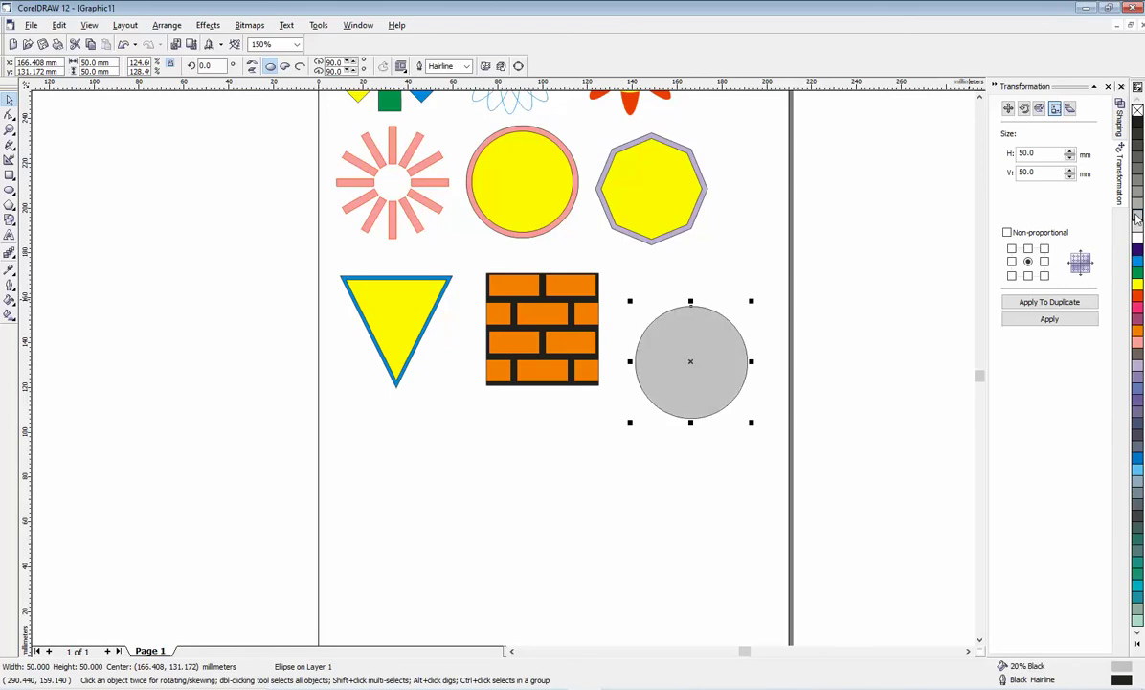
right_click(1138, 219)
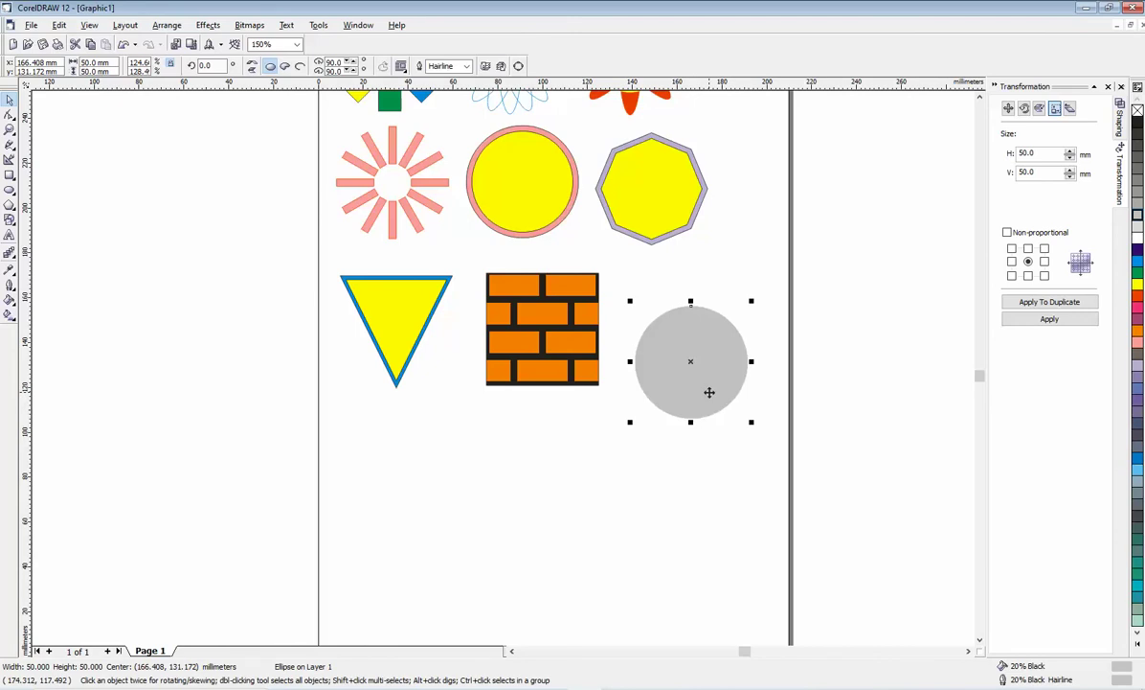
Apply a radial fountain fill from black to white to the circle, with a 28% horizontal and 28% vertical center offset
left_click(12, 302)
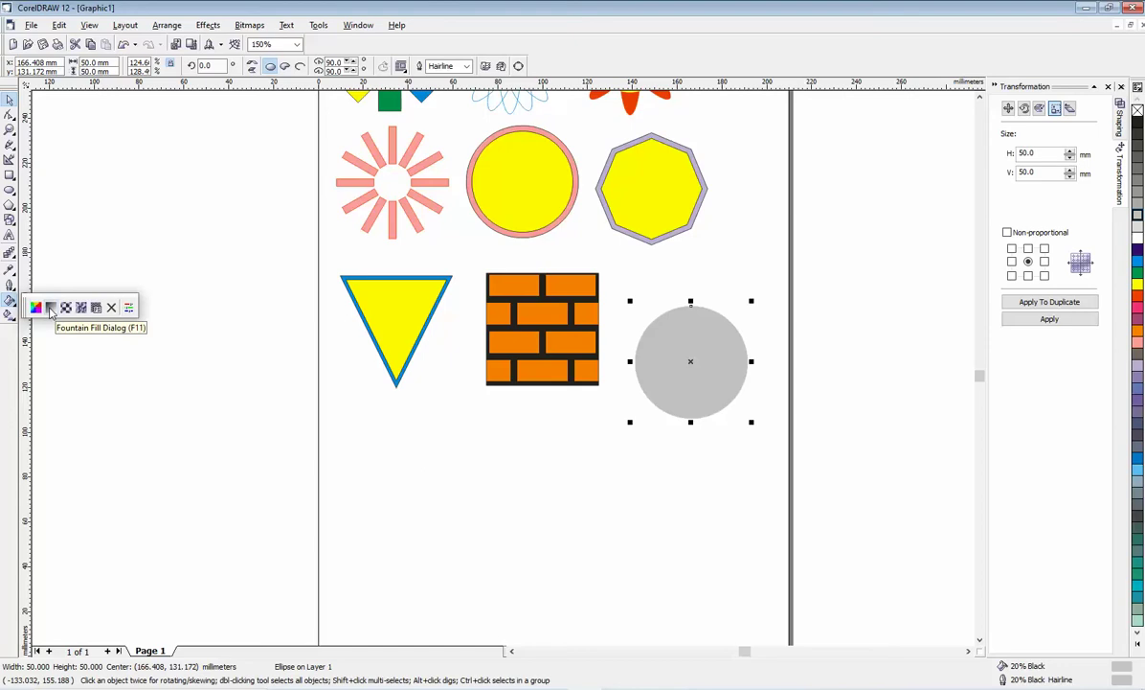
left_click(50, 308)
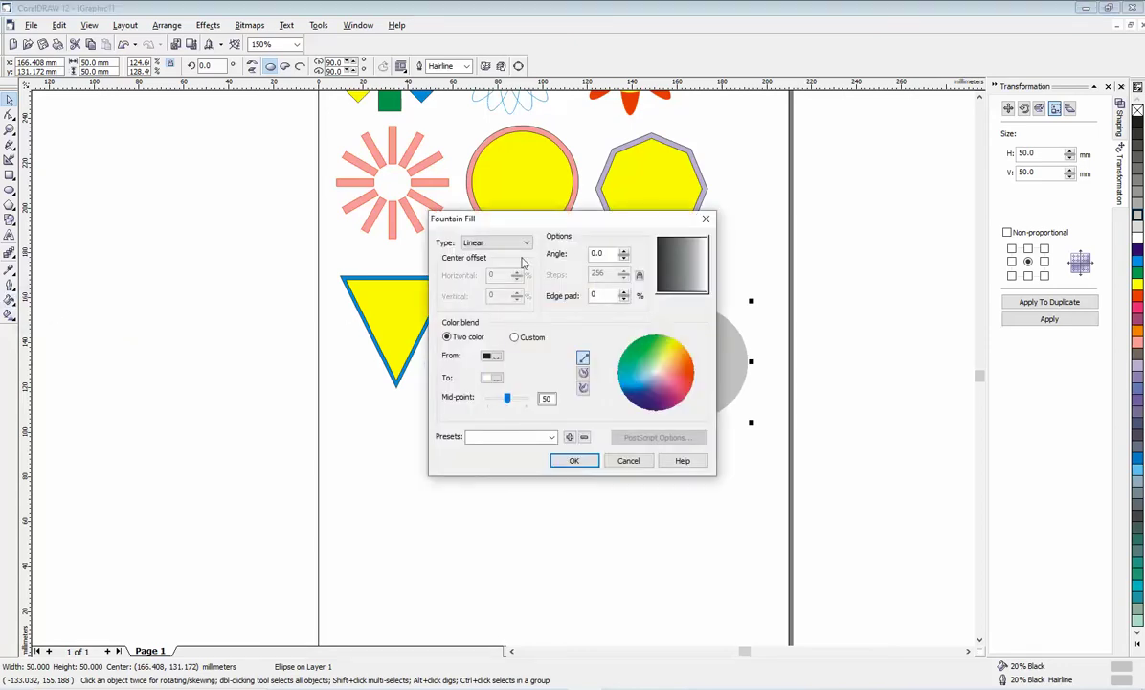
left_click(515, 246)
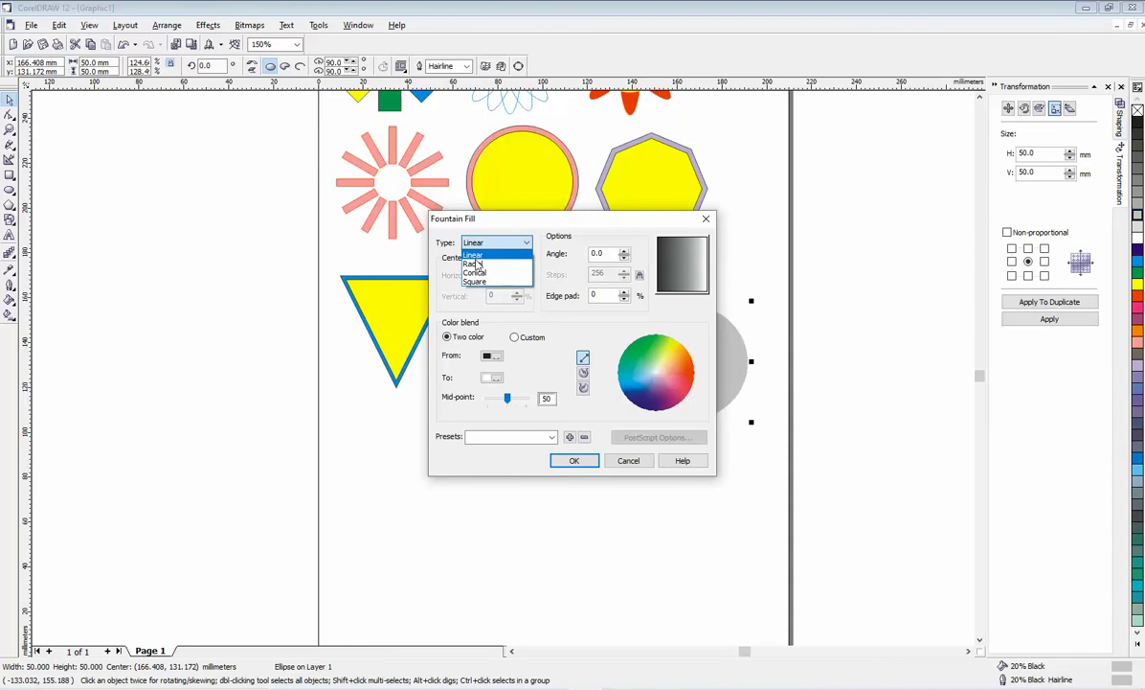
left_click(475, 263)
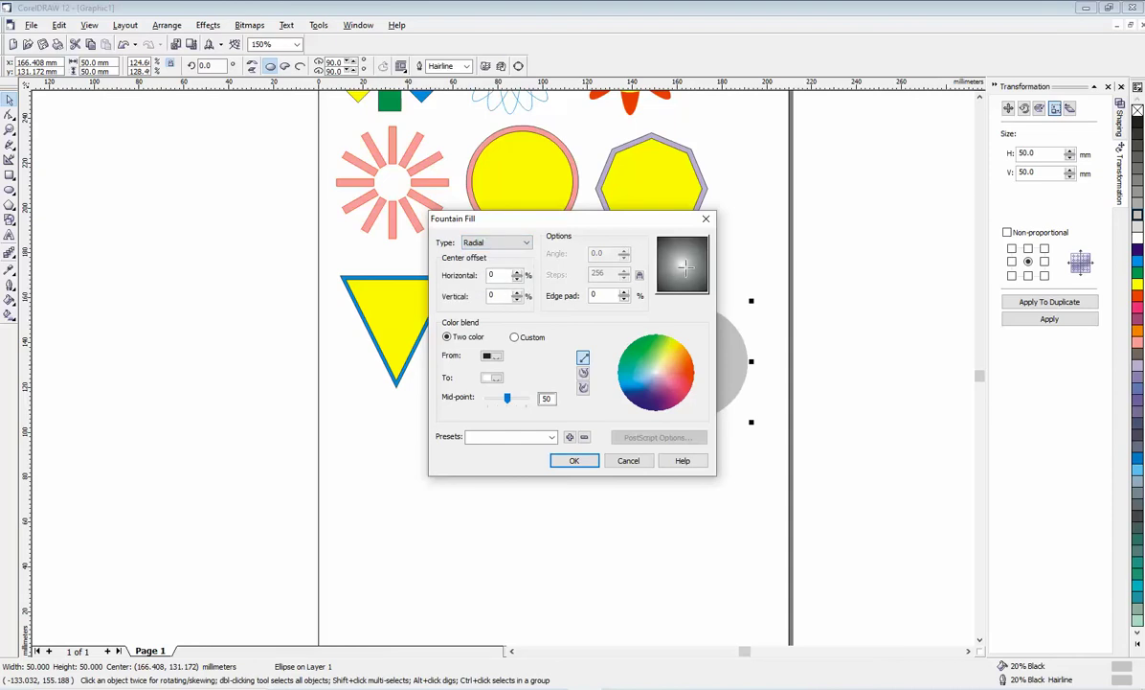
left_click_drag(681, 262, 696, 249)
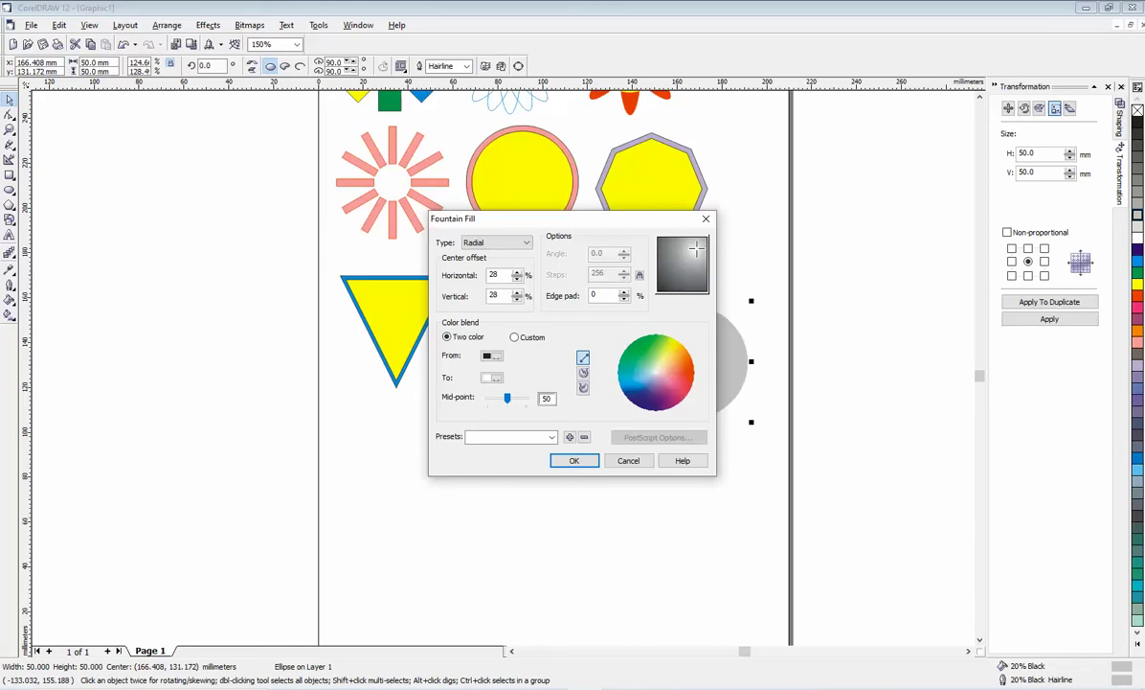
left_click(575, 461)
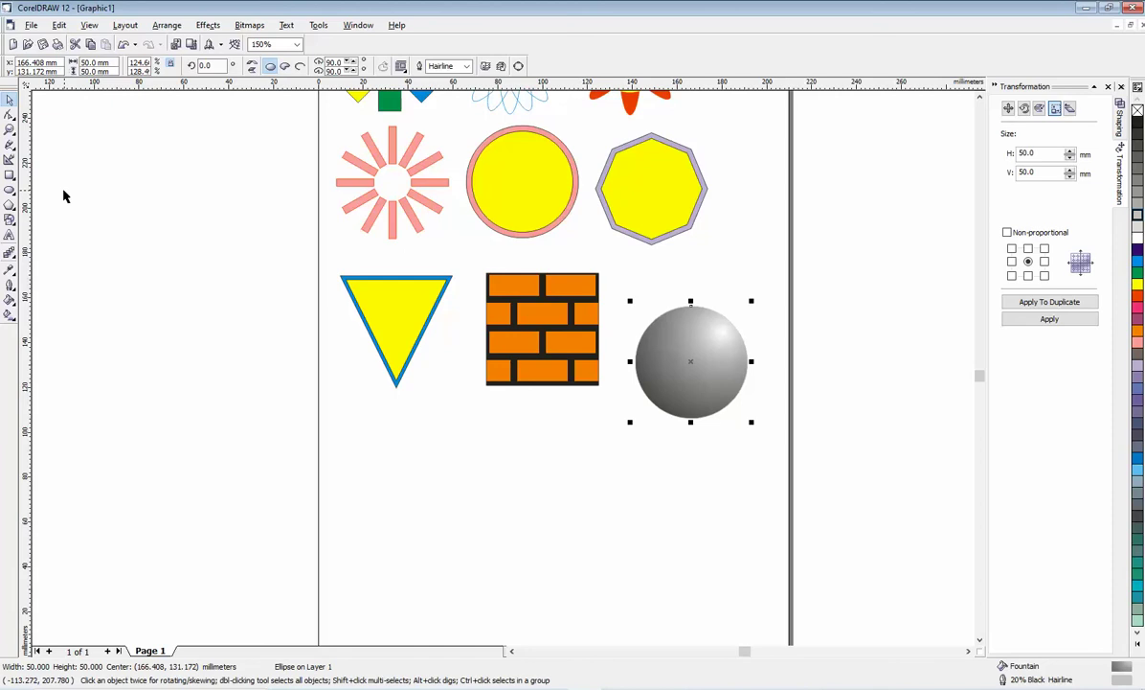
Cast a perspective drop shadow from the ball's base toward its right side and move the ball level with the brick square
left_click(13, 257)
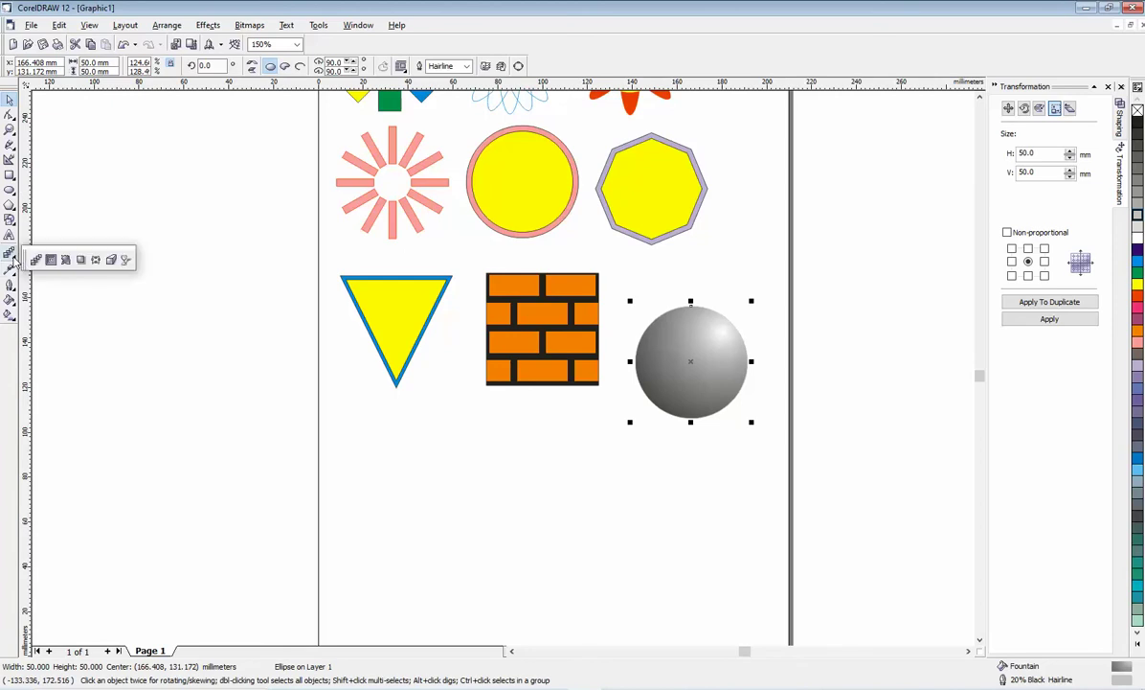
left_click(83, 260)
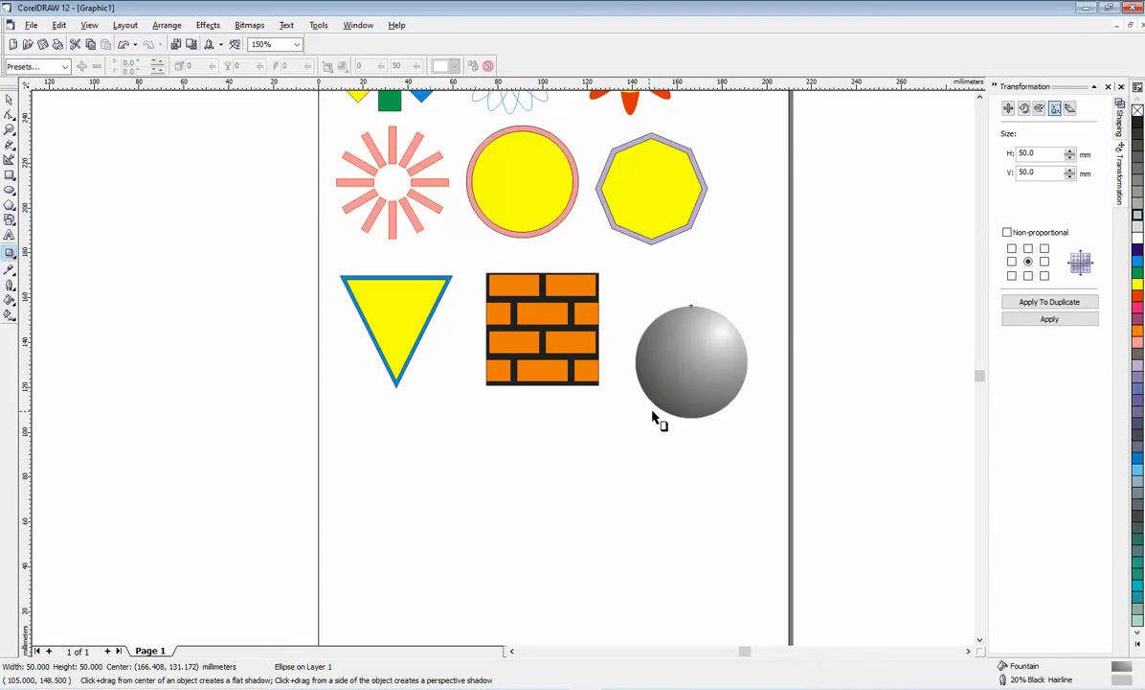
left_click_drag(654, 417, 791, 388)
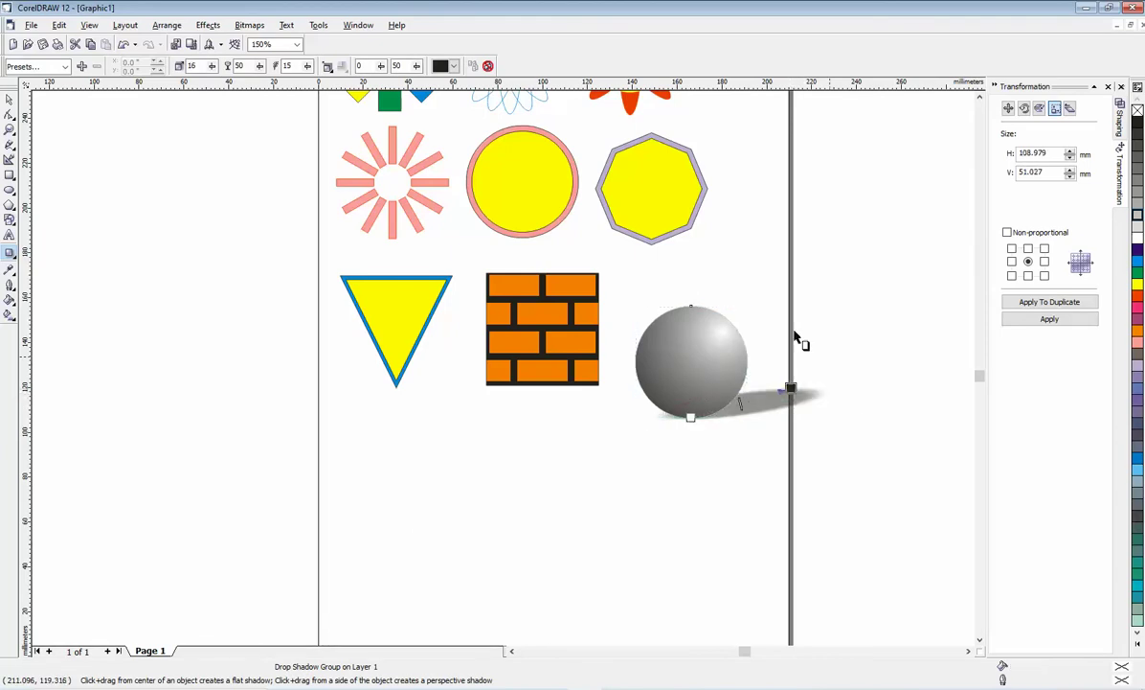
left_click(8, 101)
left_click_drag(667, 332, 654, 304)
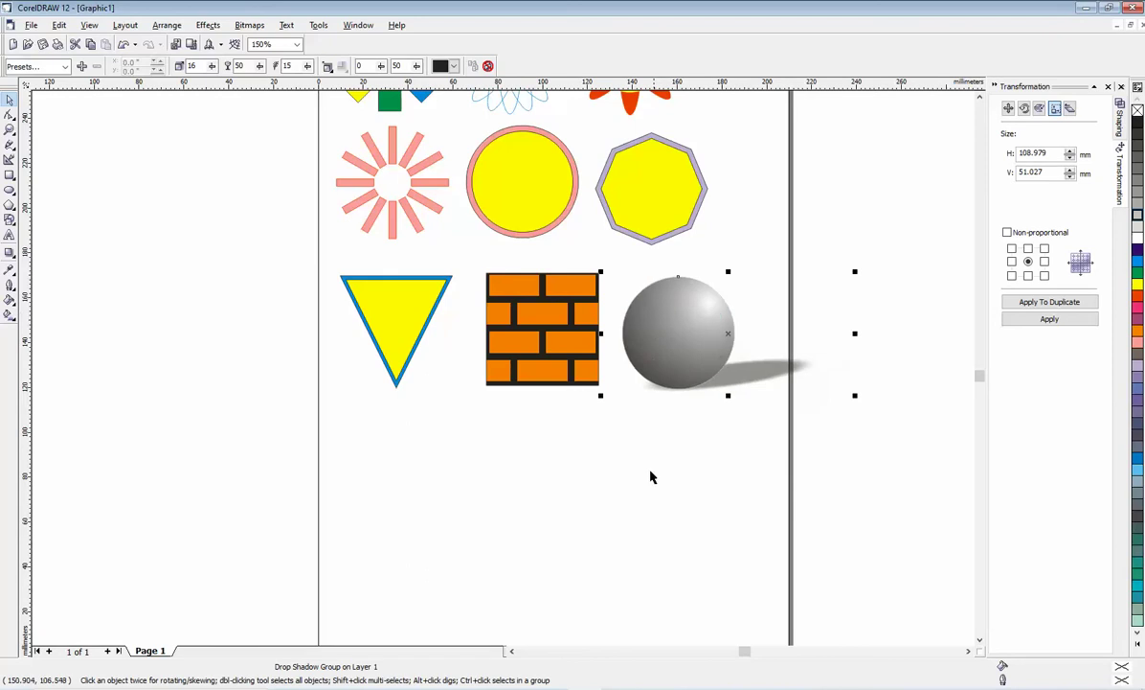
Read exercise 10 in the Word document and draw four overlapping ellipses, each about 20 mm across, in an arc below the triangle in CorelDRAW
key("alt+Tab")
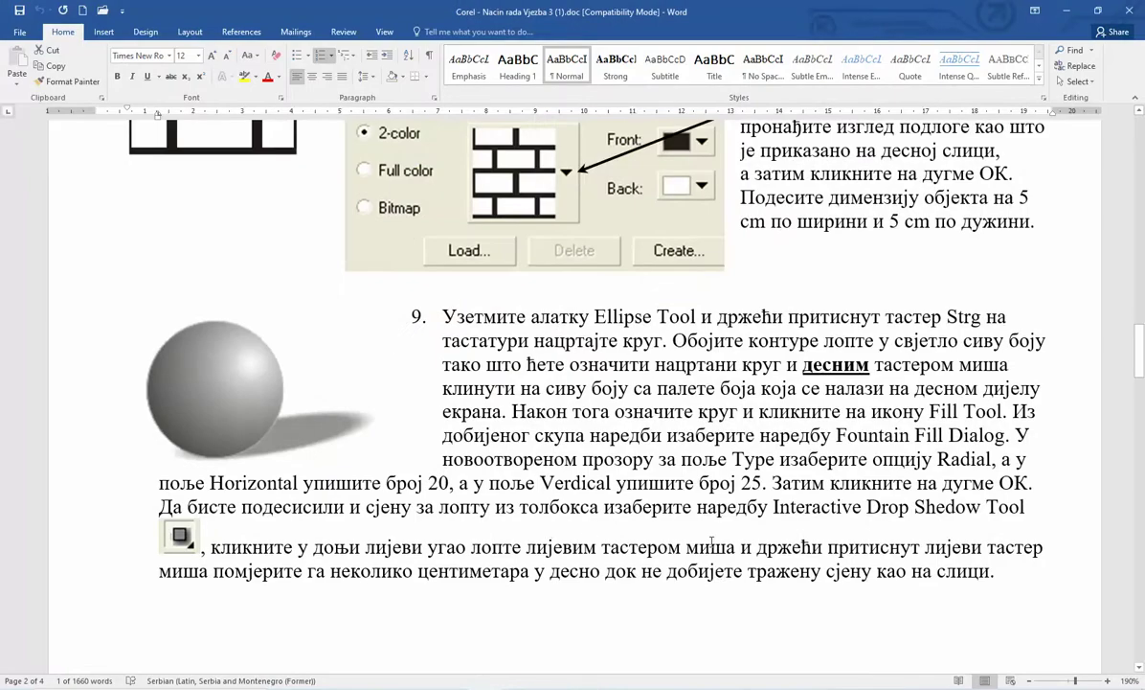
scroll(691, 486, "down", 10)
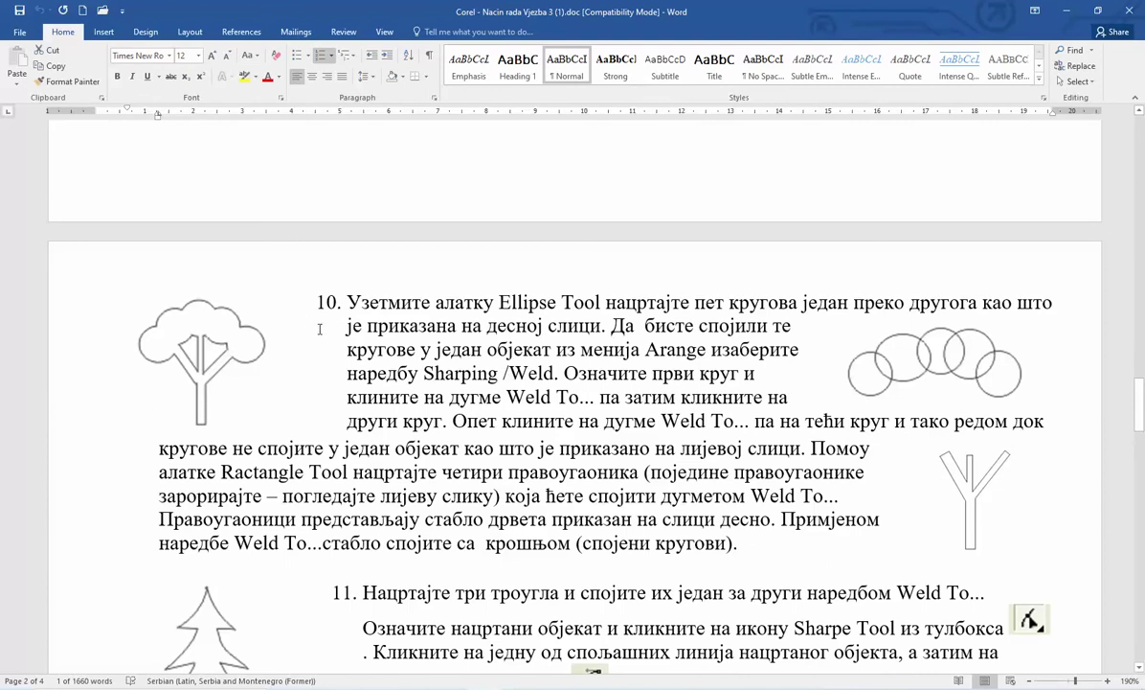
scroll(320, 328, "up", 4)
scroll(333, 335, "down", 3)
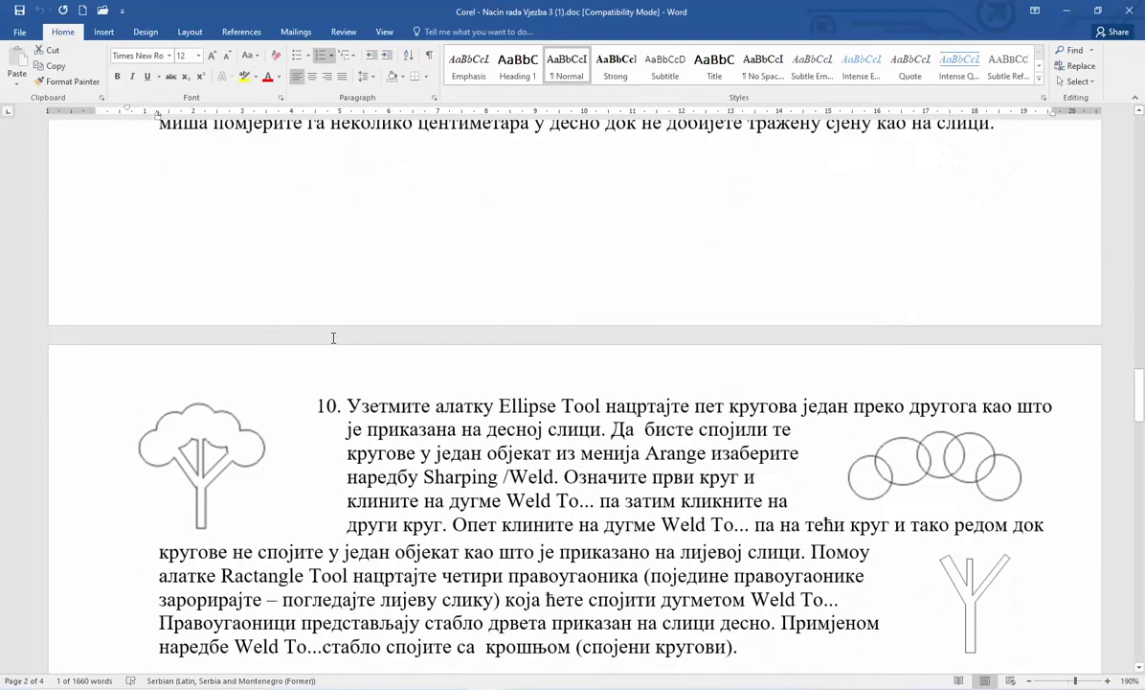
scroll(333, 338, "down", 2)
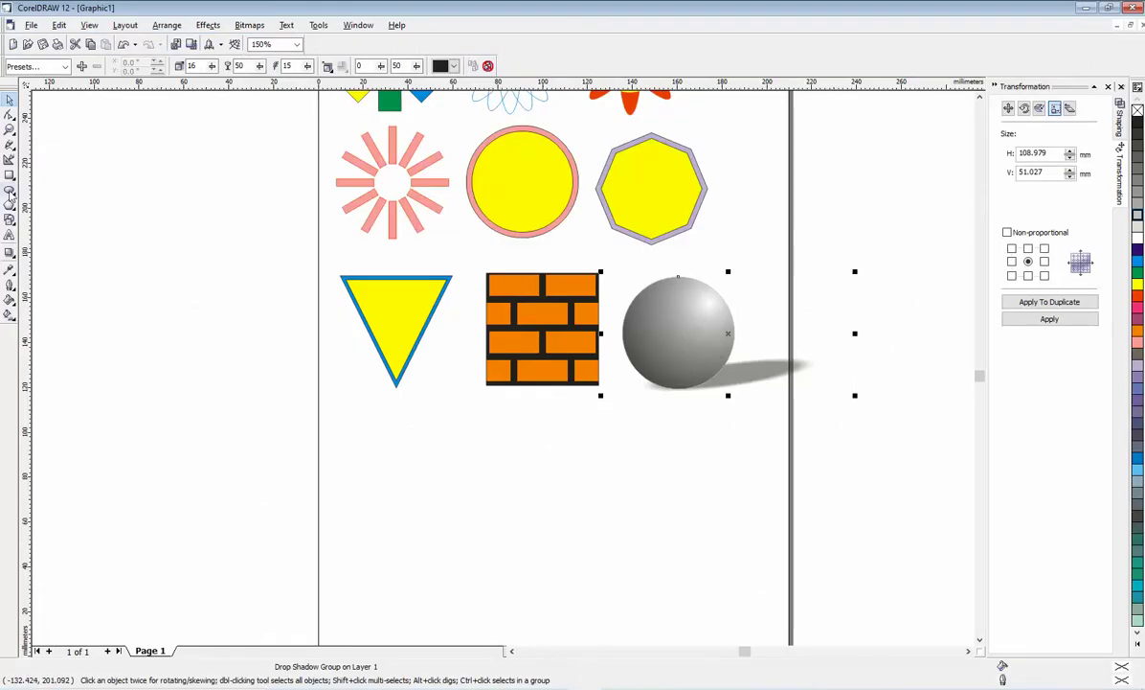
left_click(10, 189)
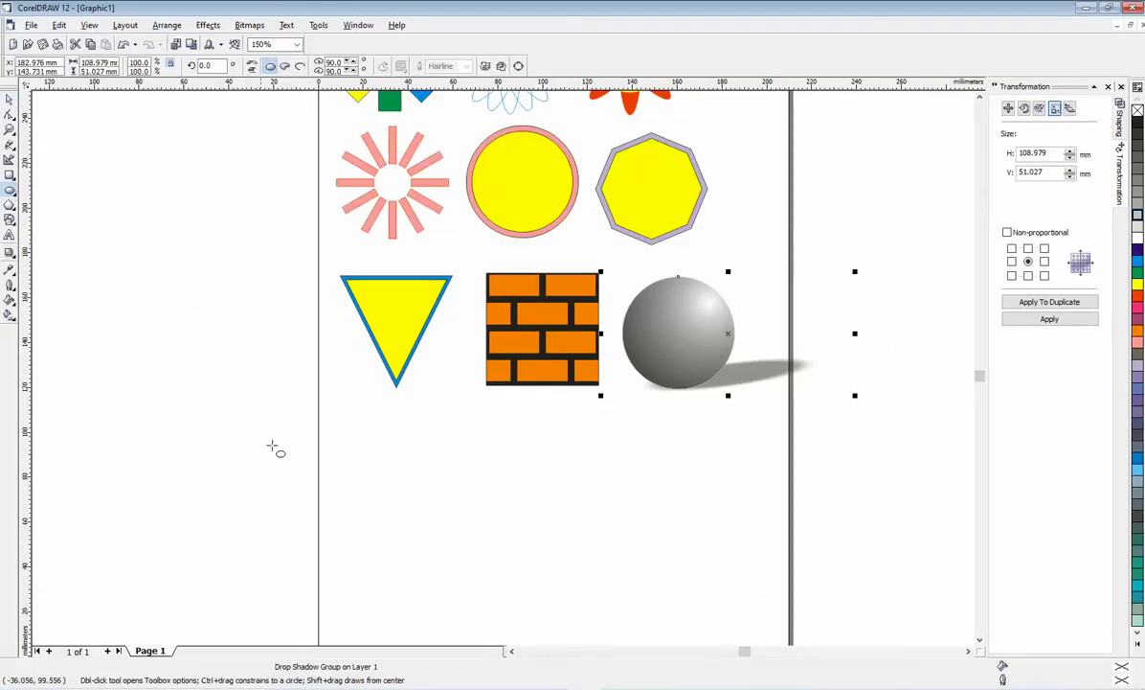
mouse_move(342, 444)
left_mouse_down()
mouse_move(397, 495)
mouse_move(367, 432)
left_mouse_up()
left_click_drag(430, 466, 480, 498)
left_click(9, 100)
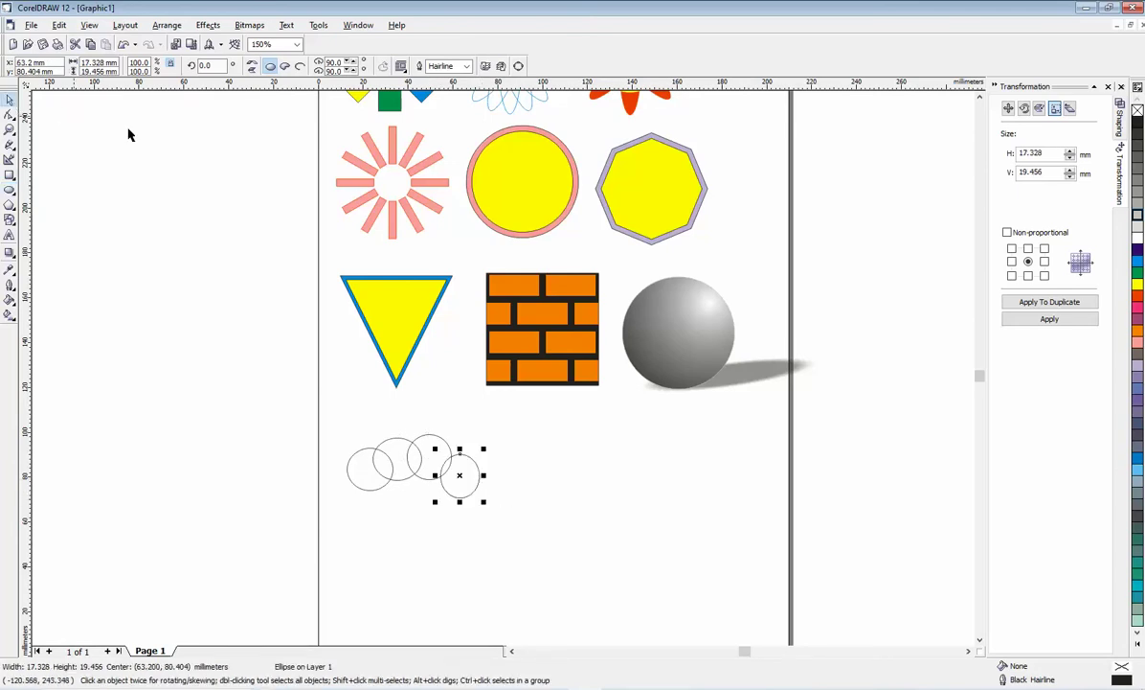
Weld the four overlapping ellipses one after another into a single tree-crown outline, without leaving the originals
left_click(173, 28)
mouse_move(307, 213)
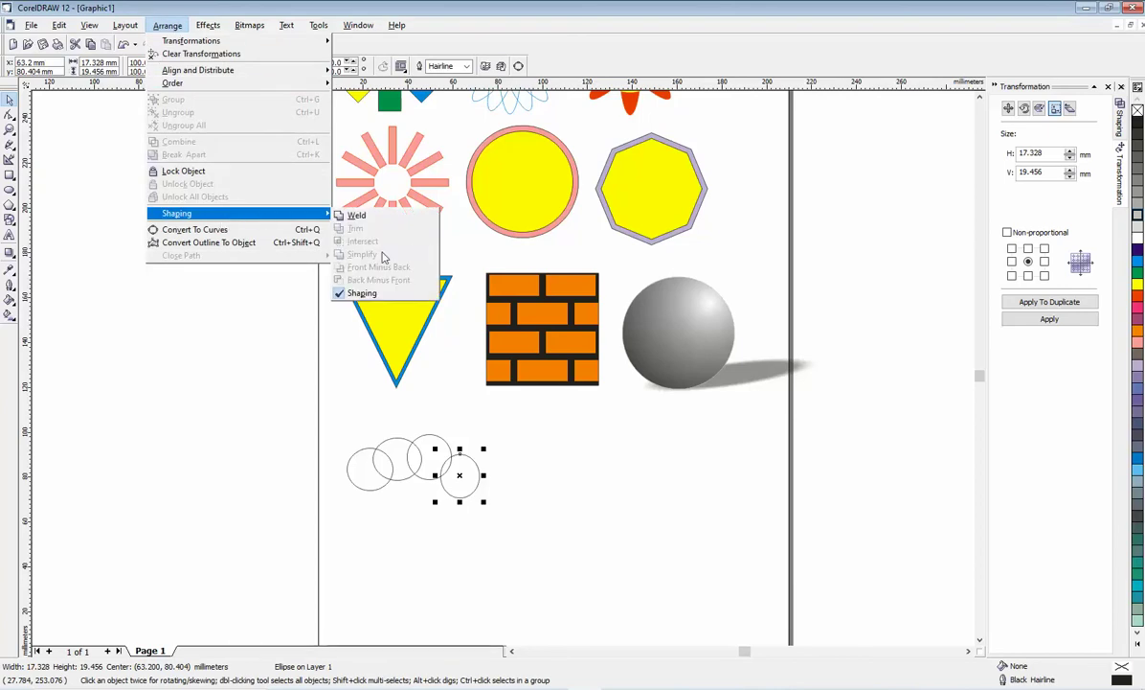
left_click(377, 293)
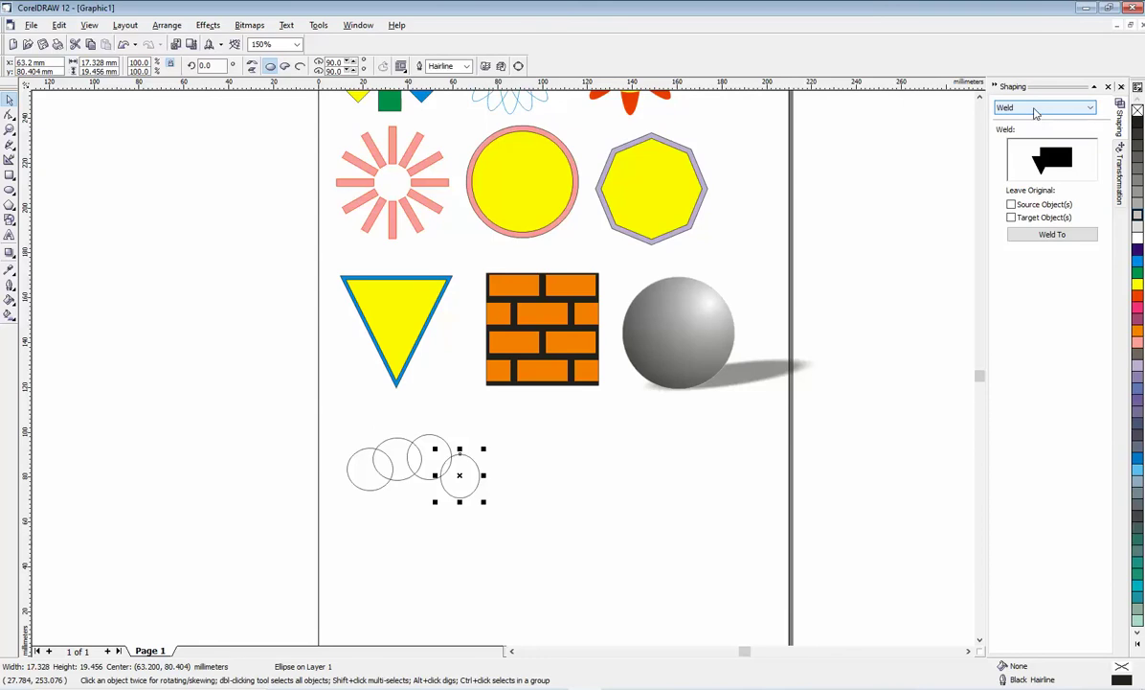
left_click(1057, 248)
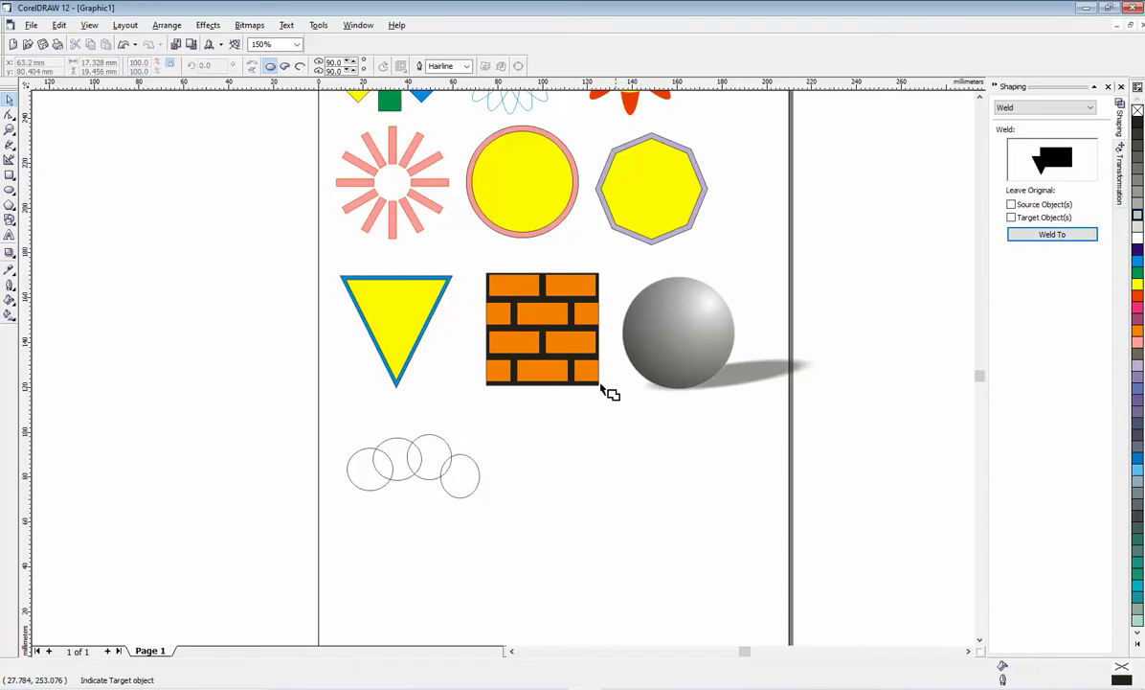
left_click(443, 457)
left_click(1027, 240)
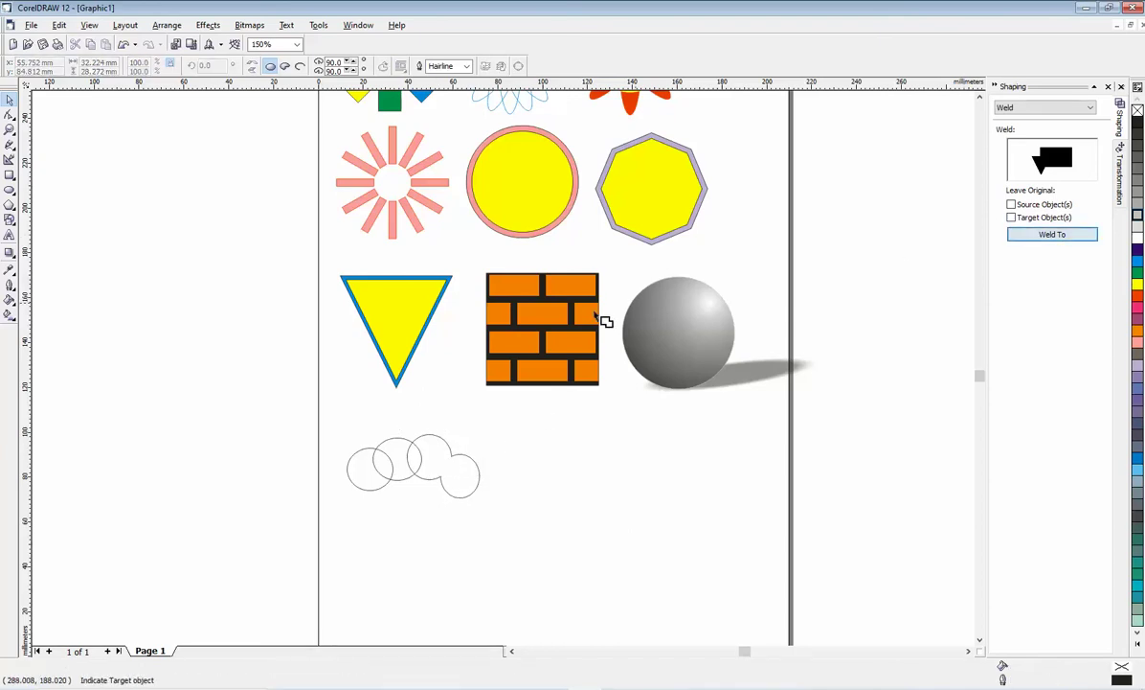
left_click(395, 454)
left_click(1015, 238)
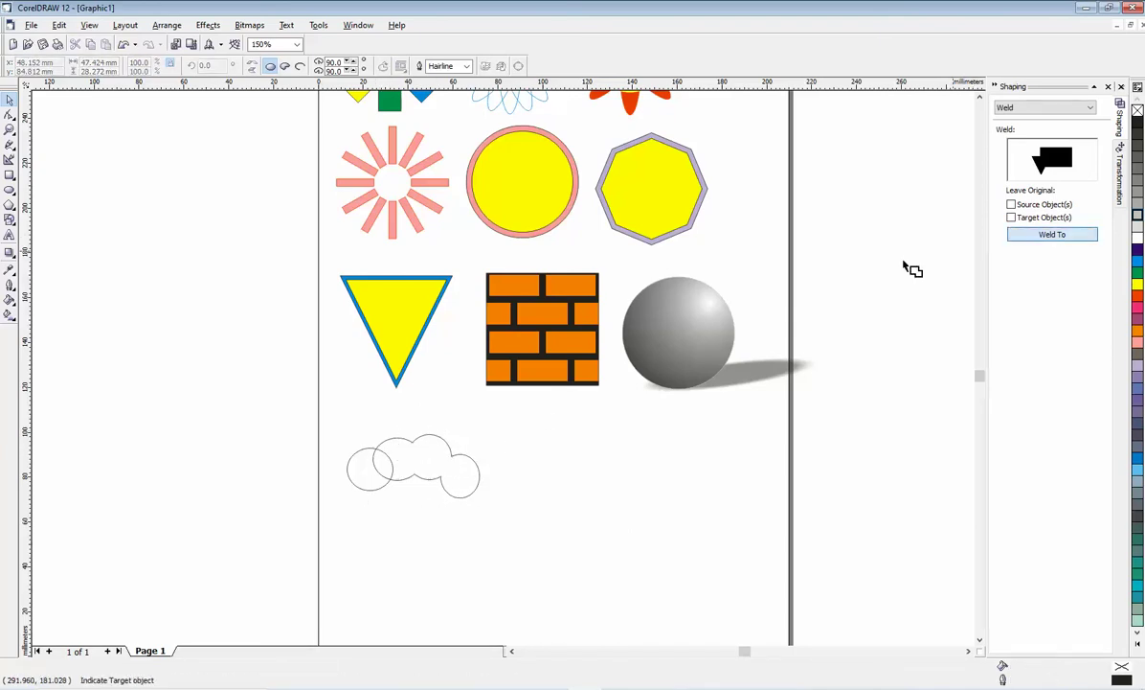
left_click(357, 456)
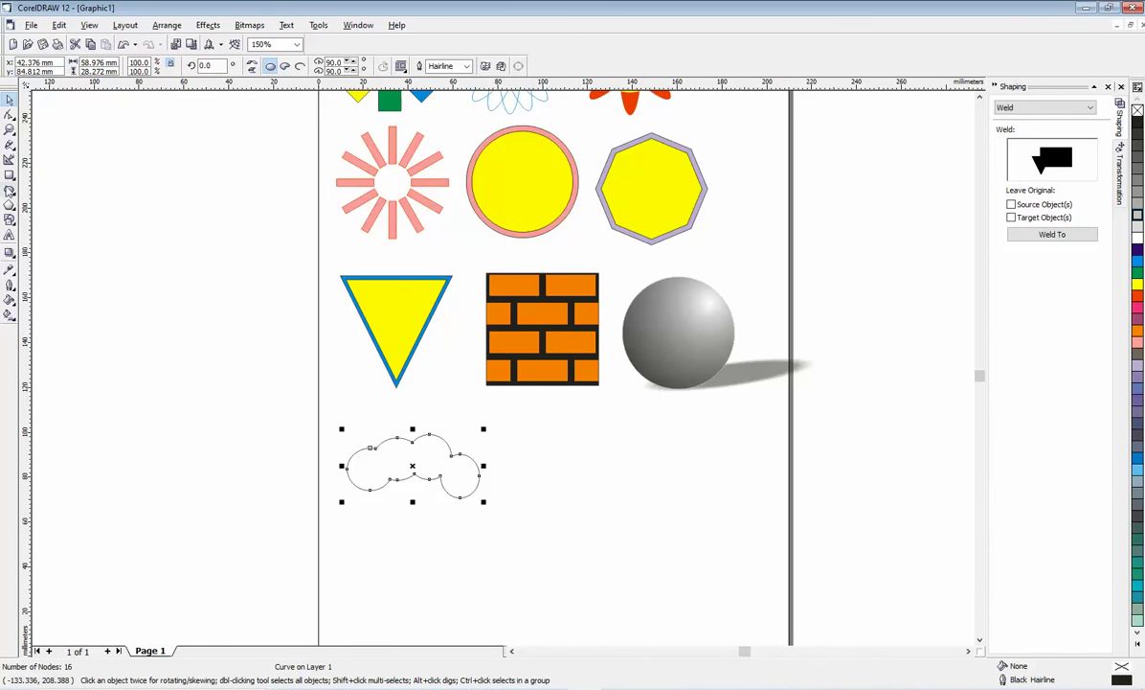
Draw a vertical trunk rectangle about 4 by 28 mm, with branch rectangles about 4 by 21 mm and 4 by 19 mm on either side
left_click(9, 176)
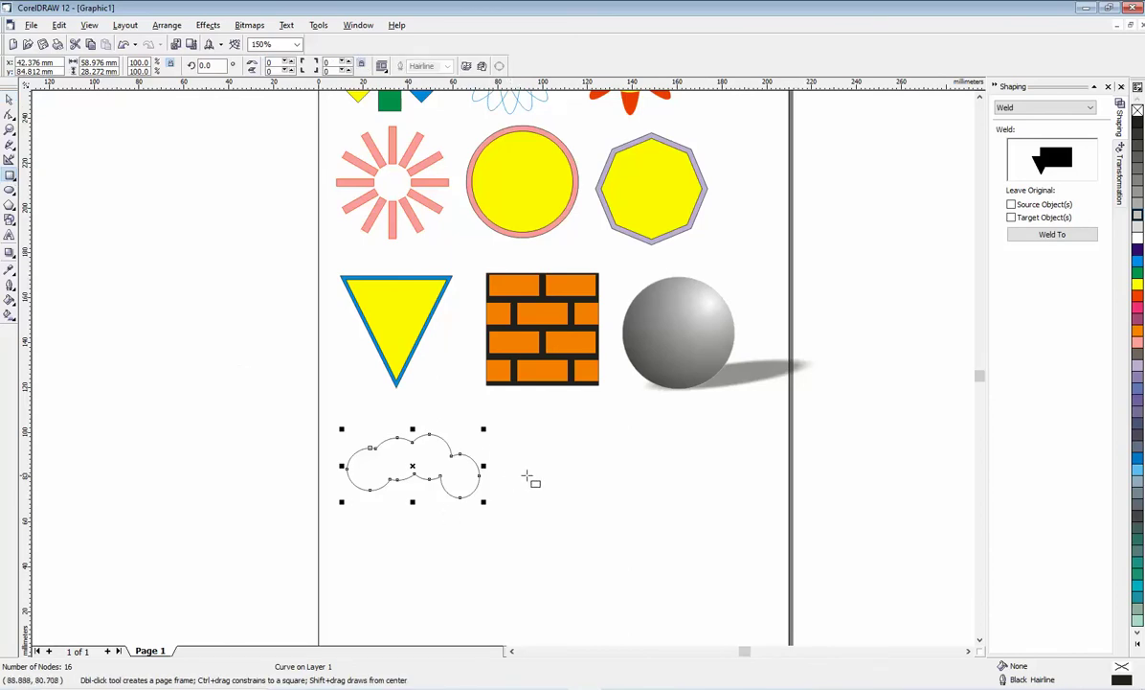
left_click_drag(530, 507, 553, 580)
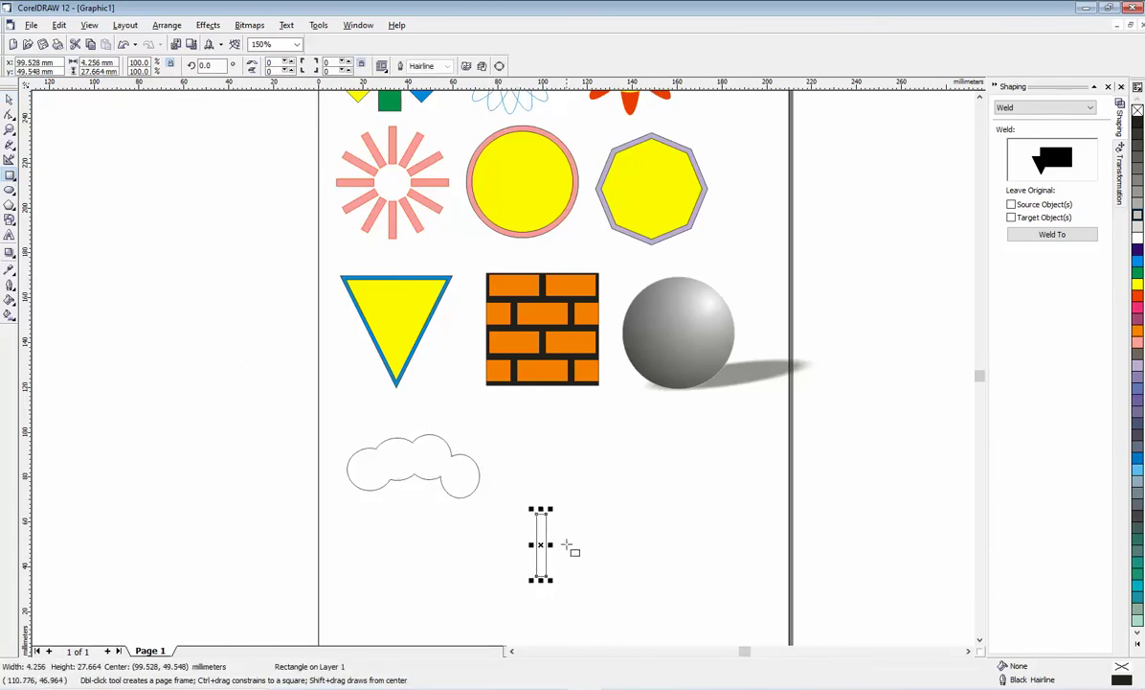
left_click_drag(564, 490, 574, 540)
left_click_drag(510, 500, 519, 544)
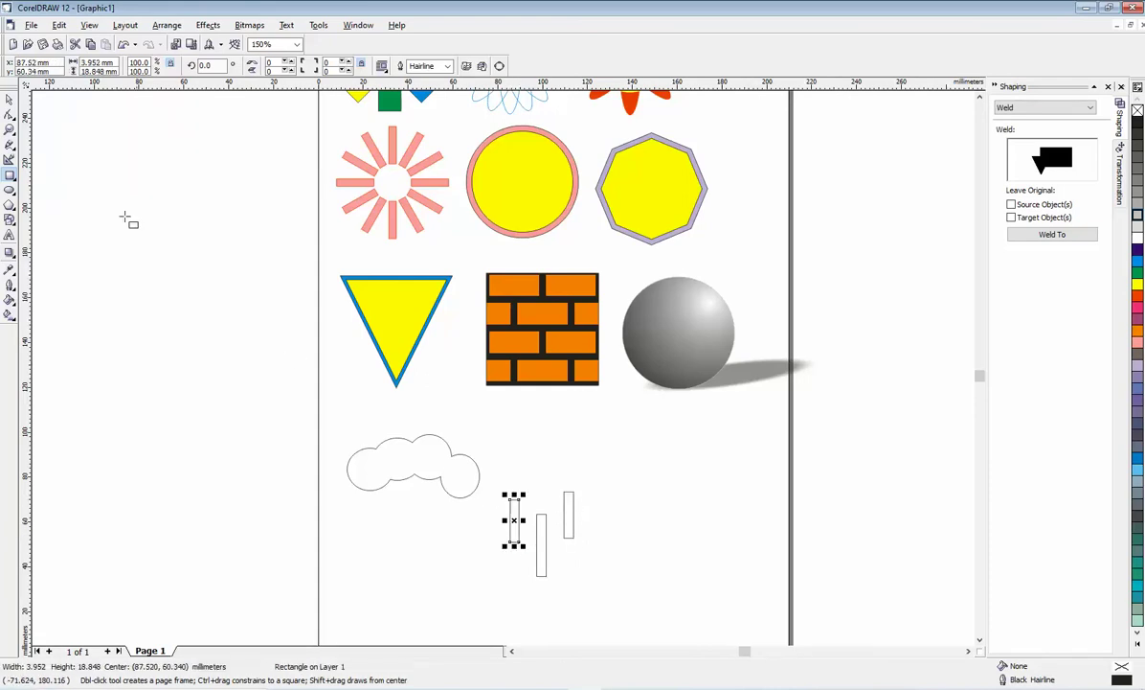
Rotate the rectangle left of the trunk by about 37°, move it so it overlaps the trunk, and weld it to the trunk
left_click(8, 100)
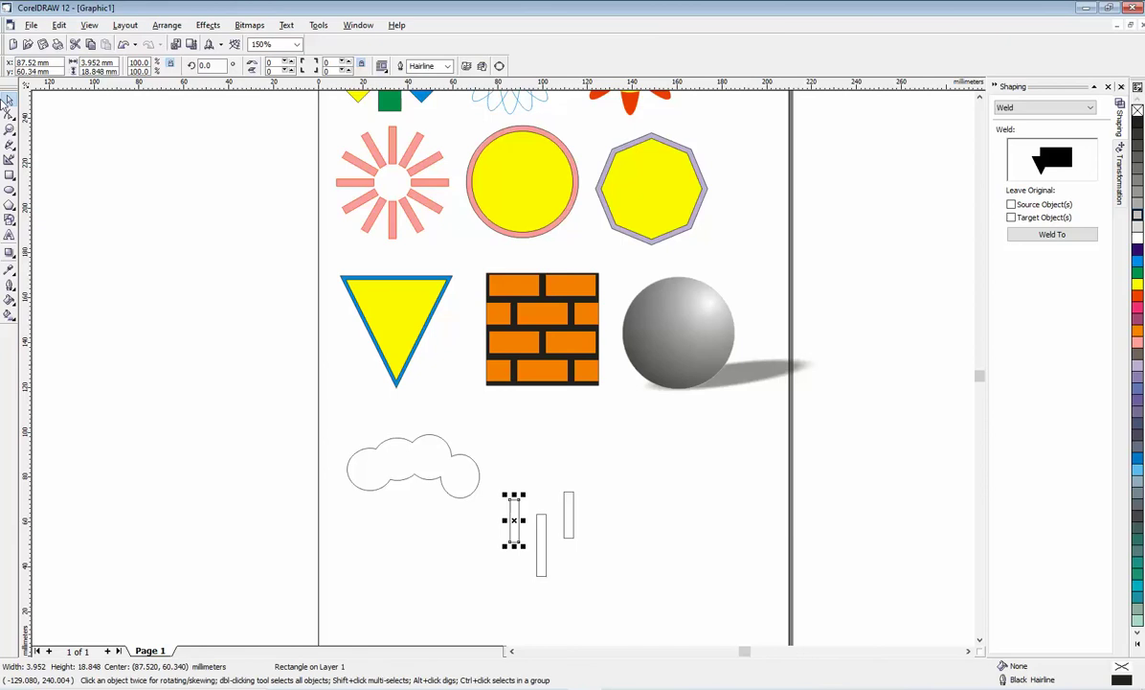
left_click(516, 518)
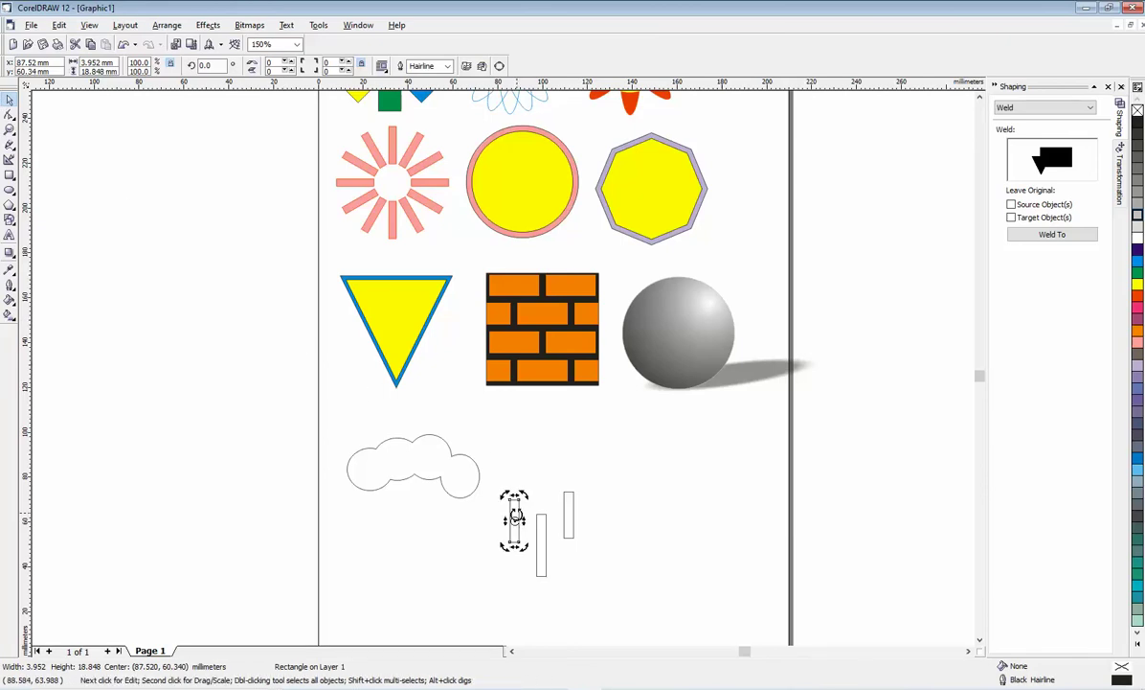
left_click_drag(524, 493, 515, 518)
key("Escape")
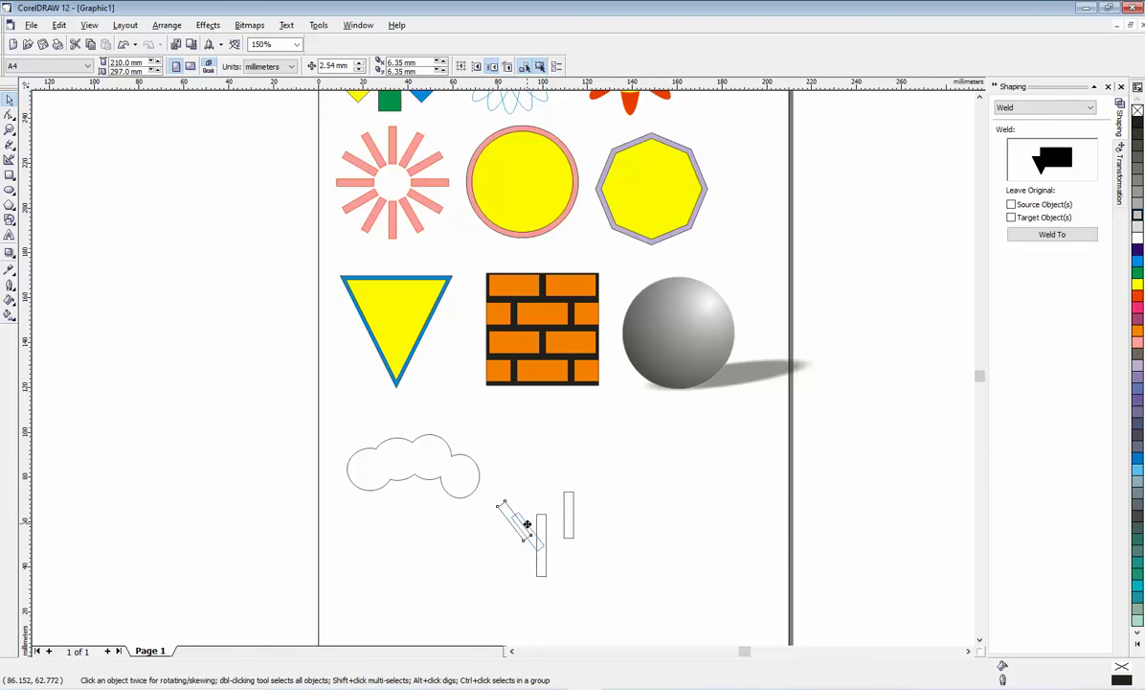
left_click(527, 523)
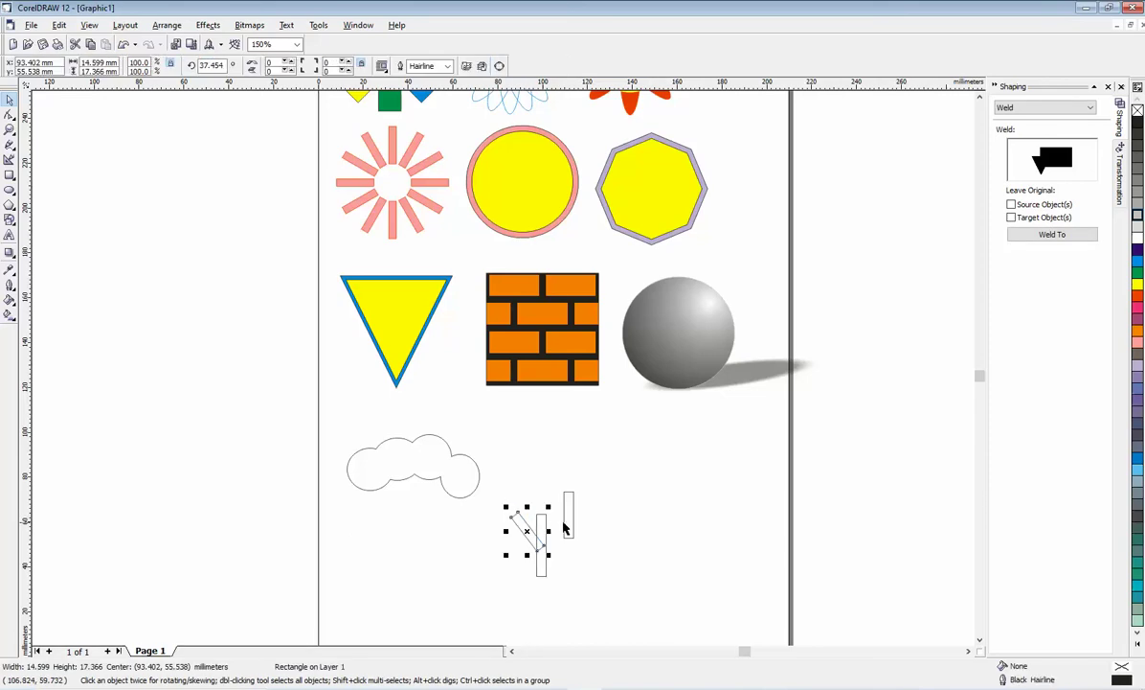
left_click(1052, 234)
left_click(539, 570)
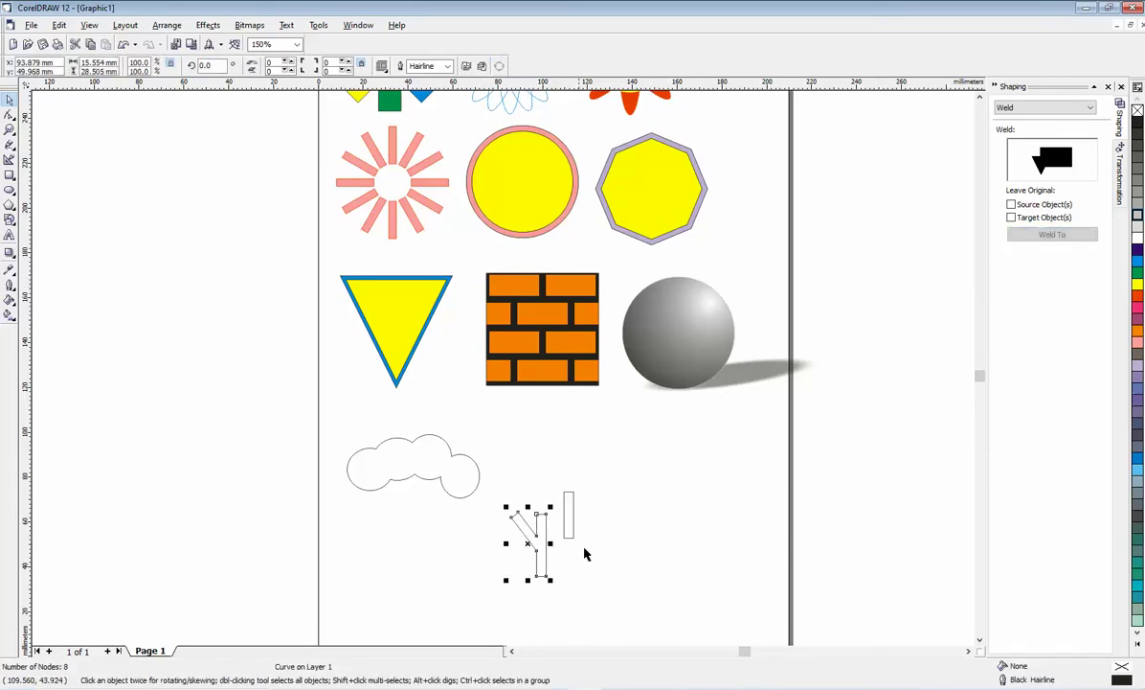
key("Escape")
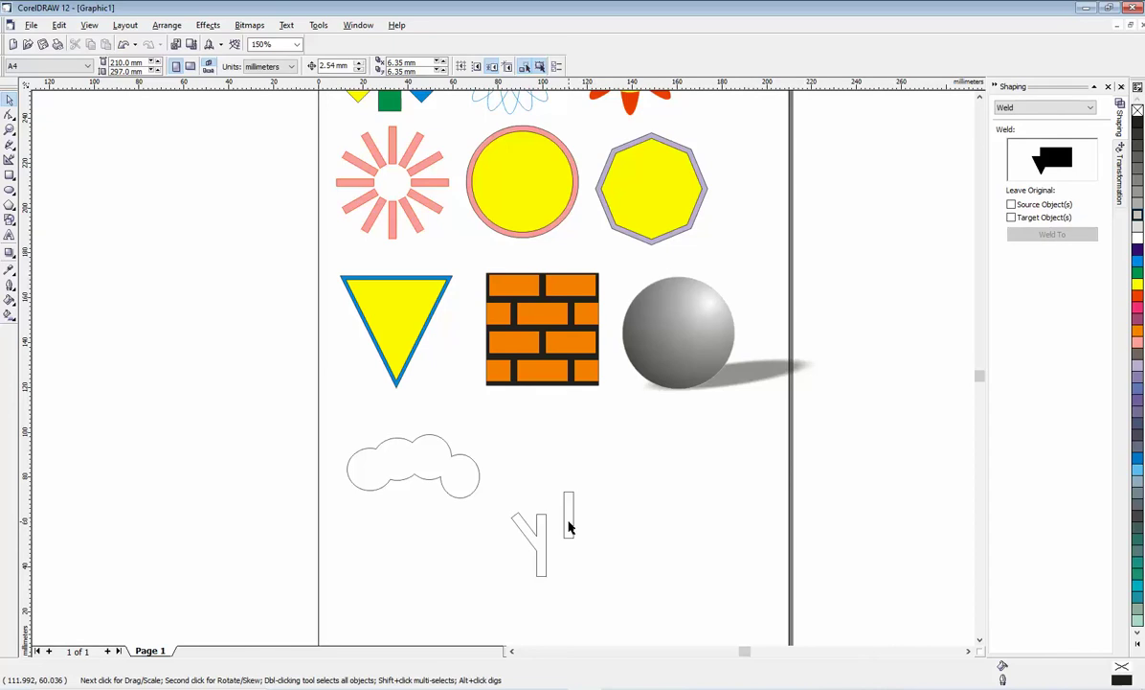
Rotate the rectangle right of the trunk to about 329°, move its lower end onto the trunk, and weld it to the trunk
left_click(568, 517)
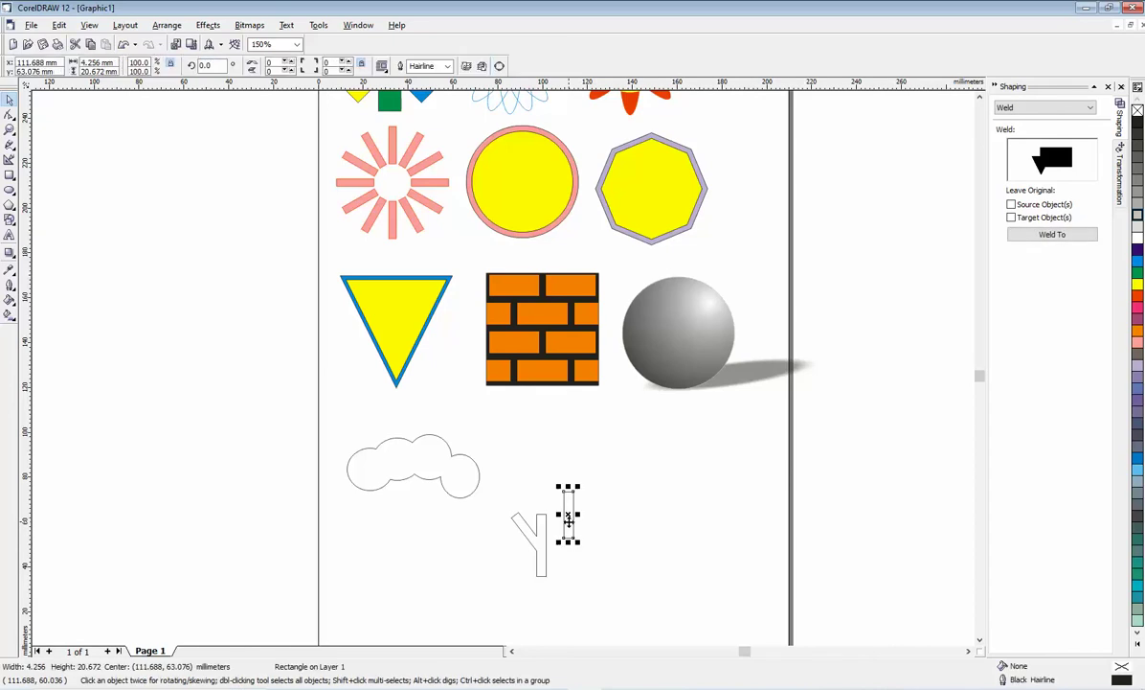
left_click(569, 522)
mouse_move(575, 485)
left_mouse_down()
mouse_move(597, 501)
mouse_move(578, 505)
left_mouse_up()
left_click(576, 505)
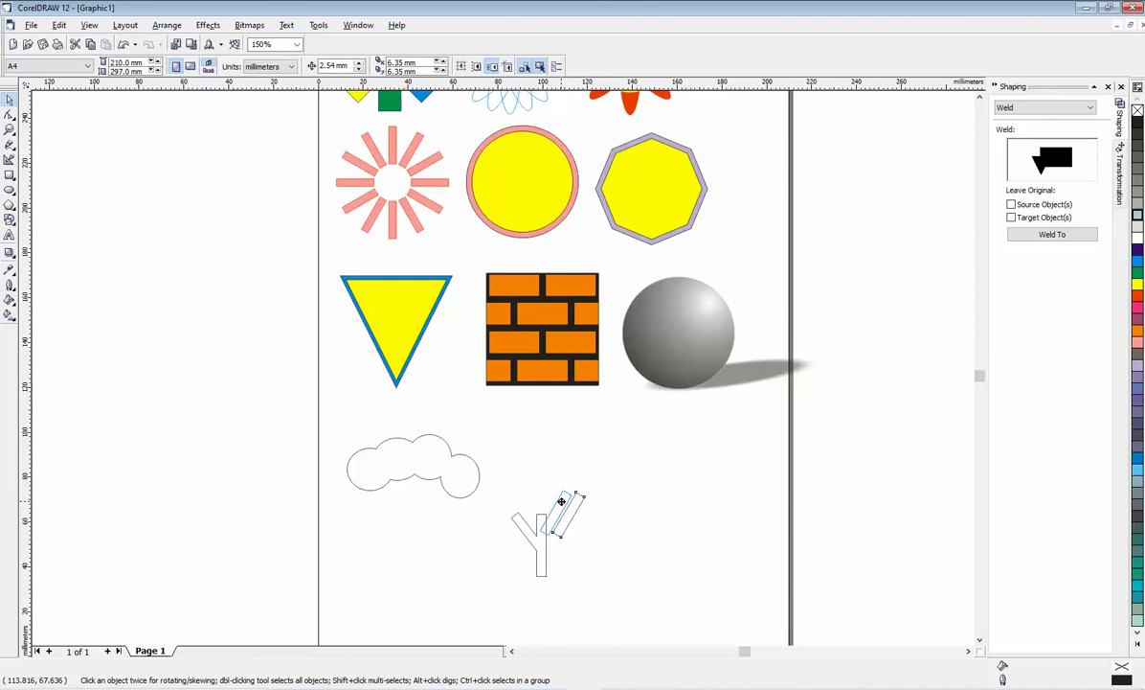
left_click(560, 503)
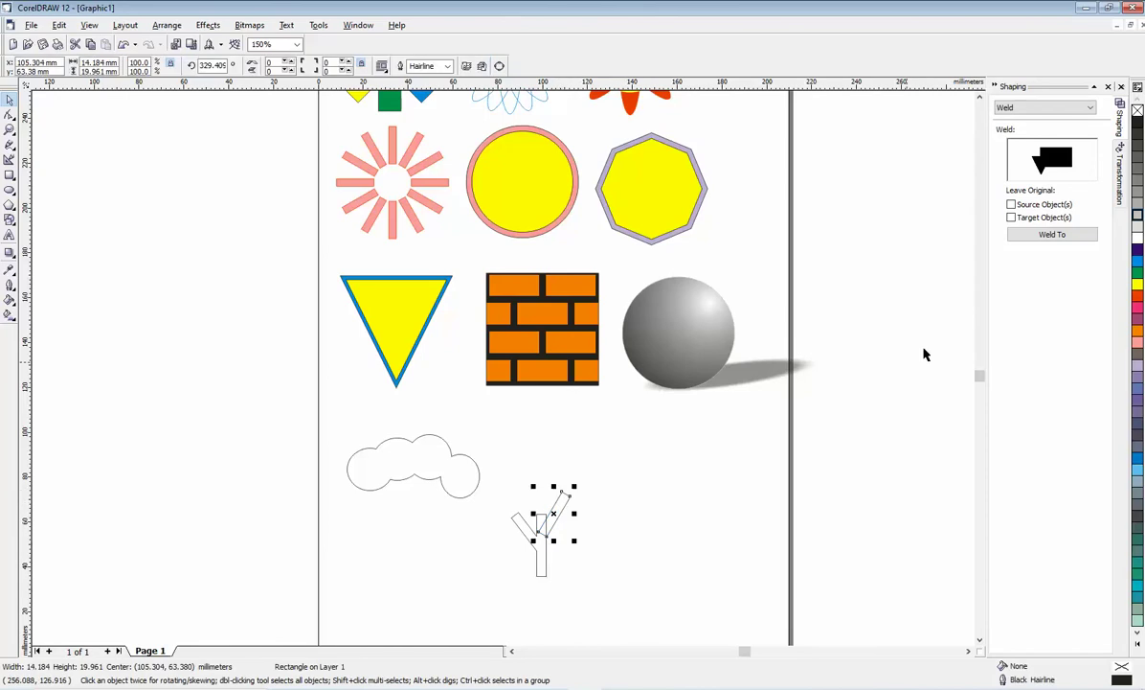
left_click(1053, 234)
left_click(544, 558)
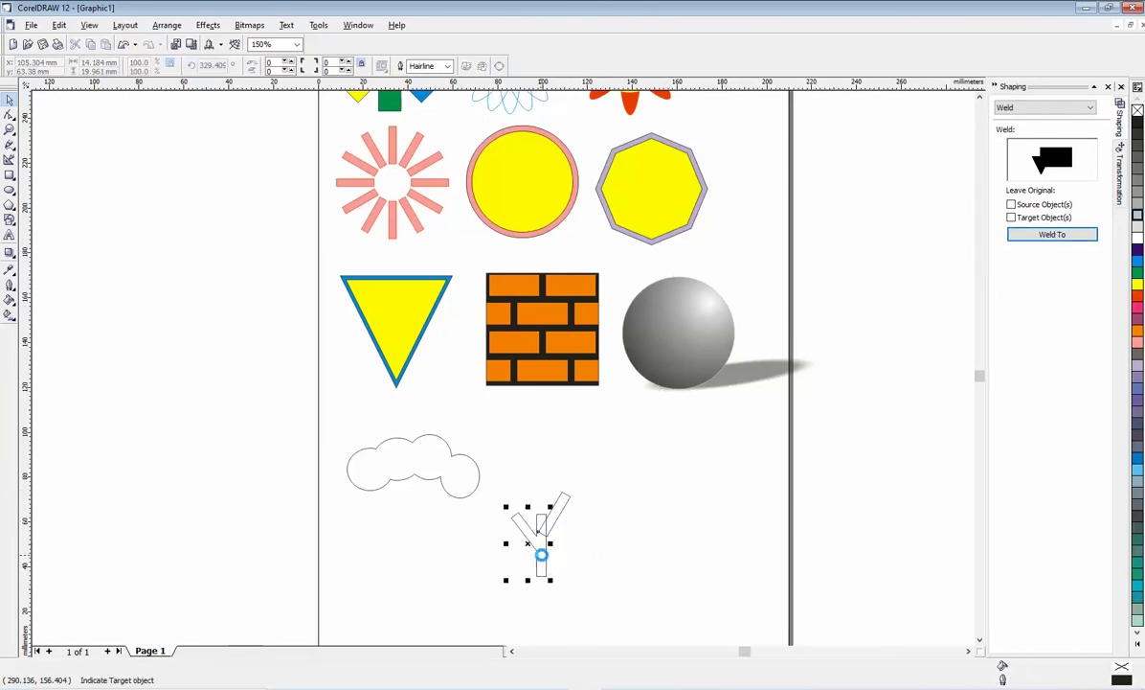
Move the crown outline onto the branches and add an ellipse about 19 by 18 mm overlapping the crown's left end and the left branch
left_click_drag(452, 464, 563, 478)
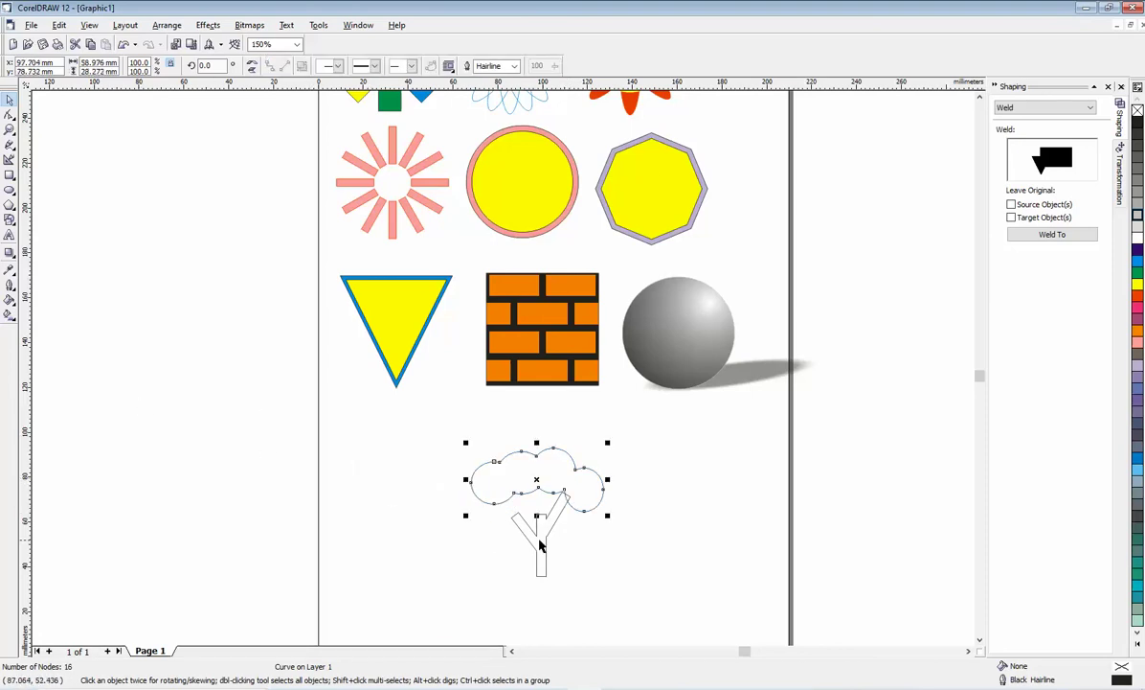
left_click(11, 190)
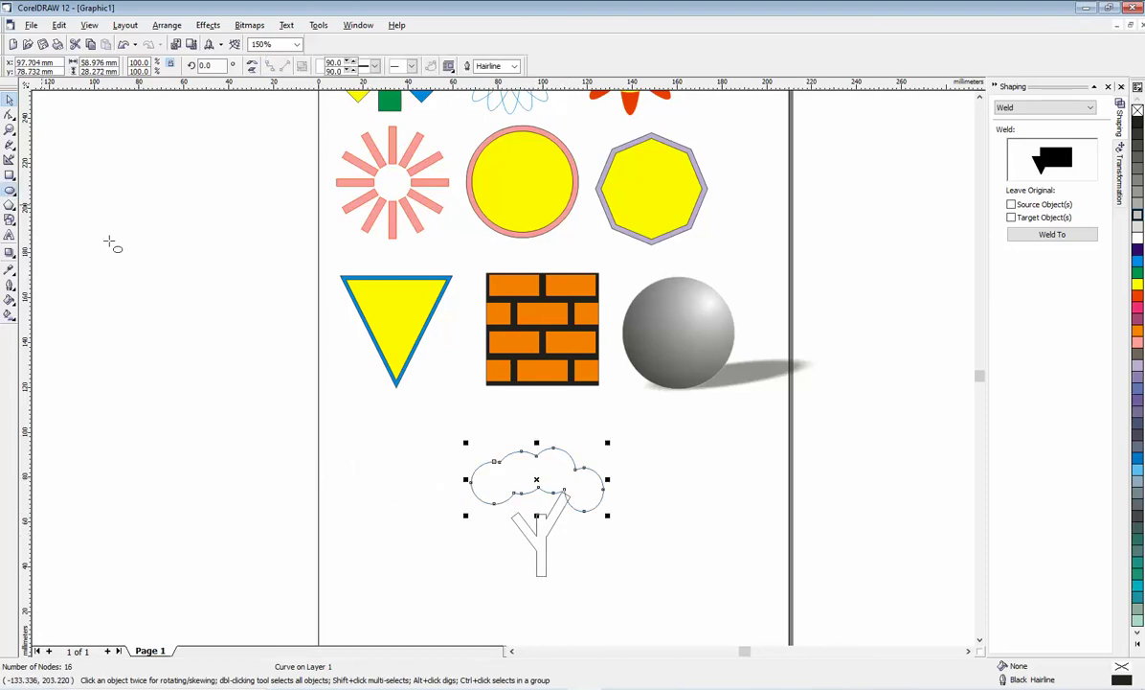
mouse_move(483, 503)
left_mouse_down()
mouse_move(539, 548)
mouse_move(491, 521)
left_mouse_up()
left_click(124, 48)
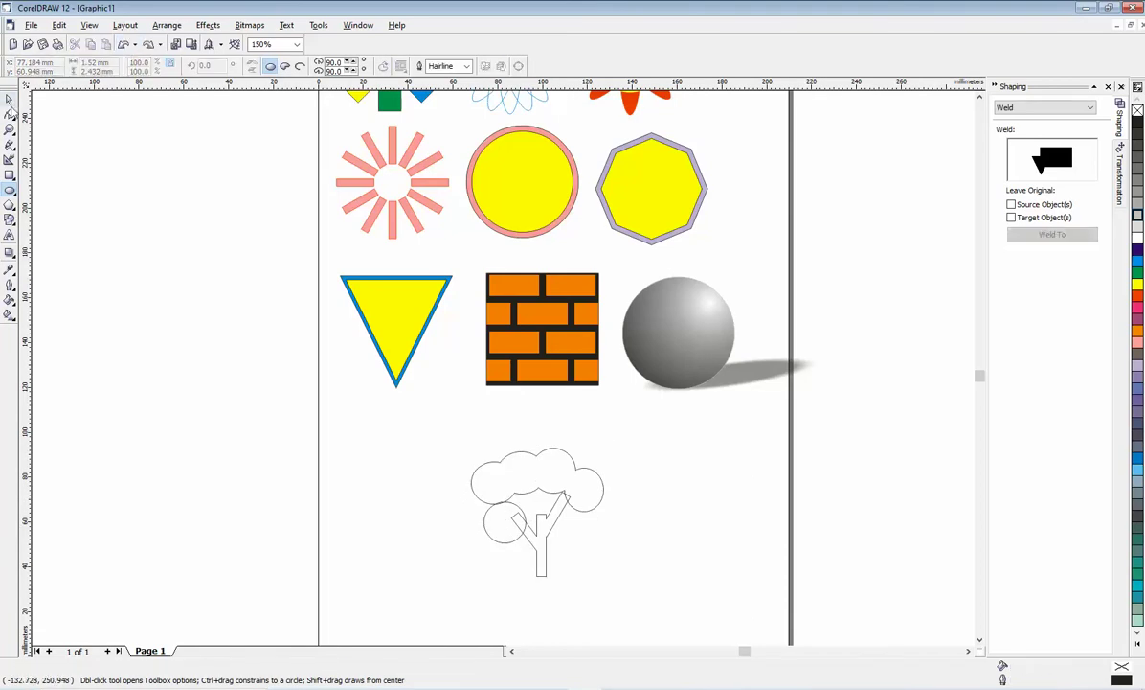
left_click(506, 527)
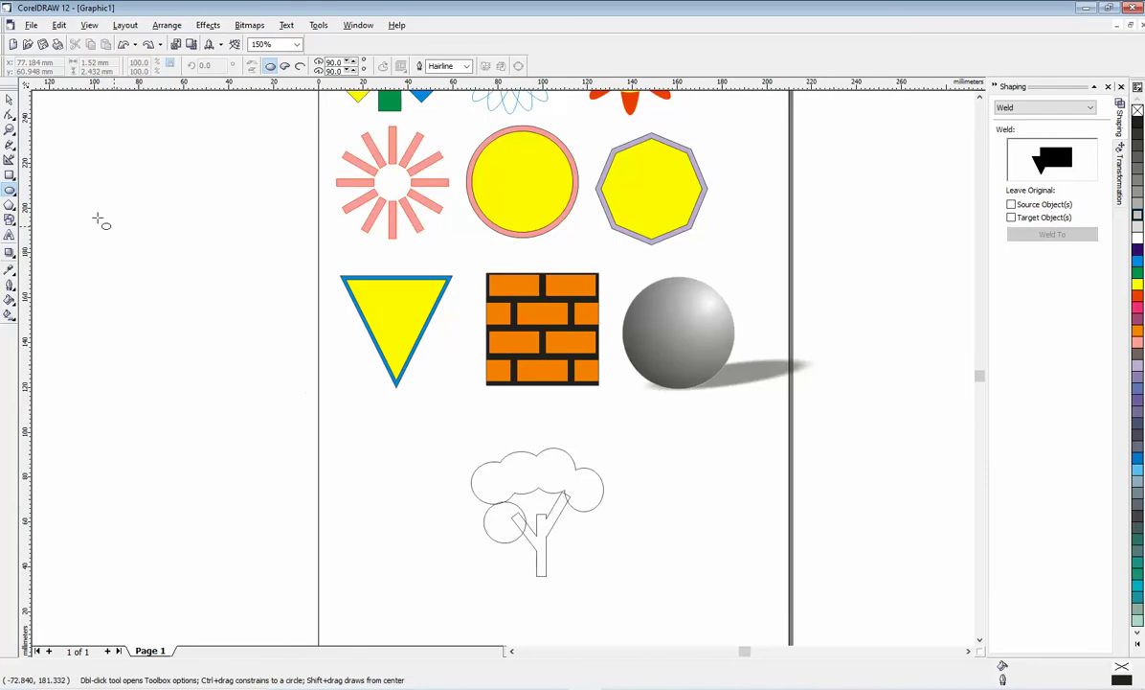
left_click(11, 100)
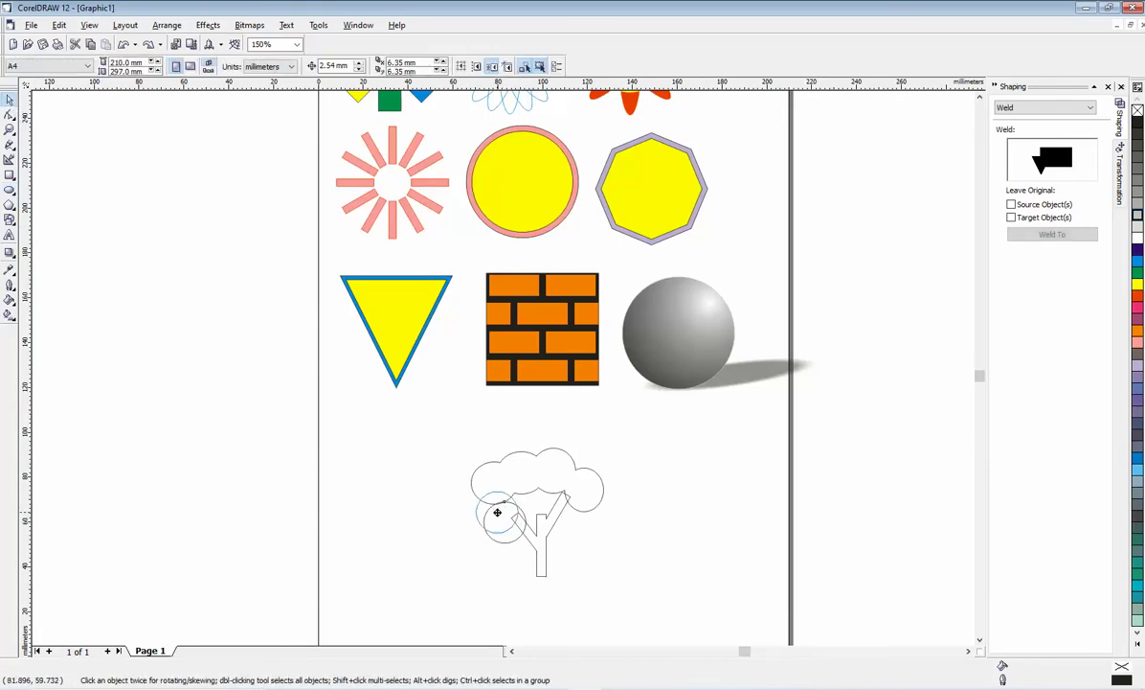
left_click_drag(499, 518, 500, 522)
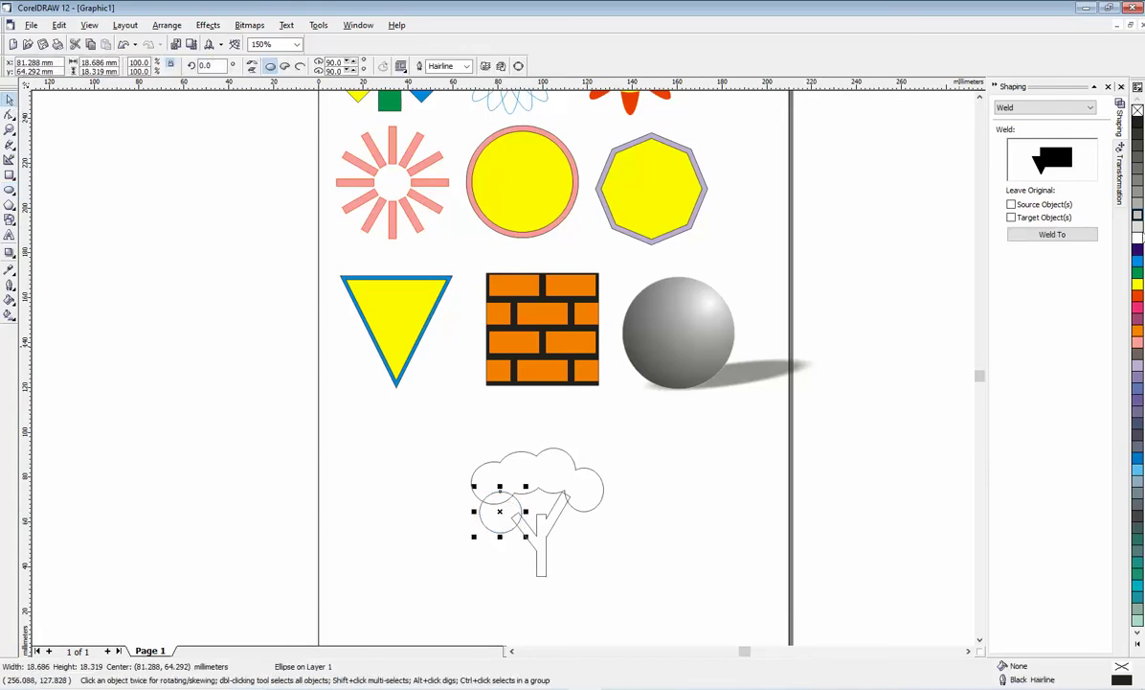
Weld the new ellipse to the crown, and weld the enlarged crown to the trunk, without leaving the originals
left_click(1052, 234)
left_click(524, 473)
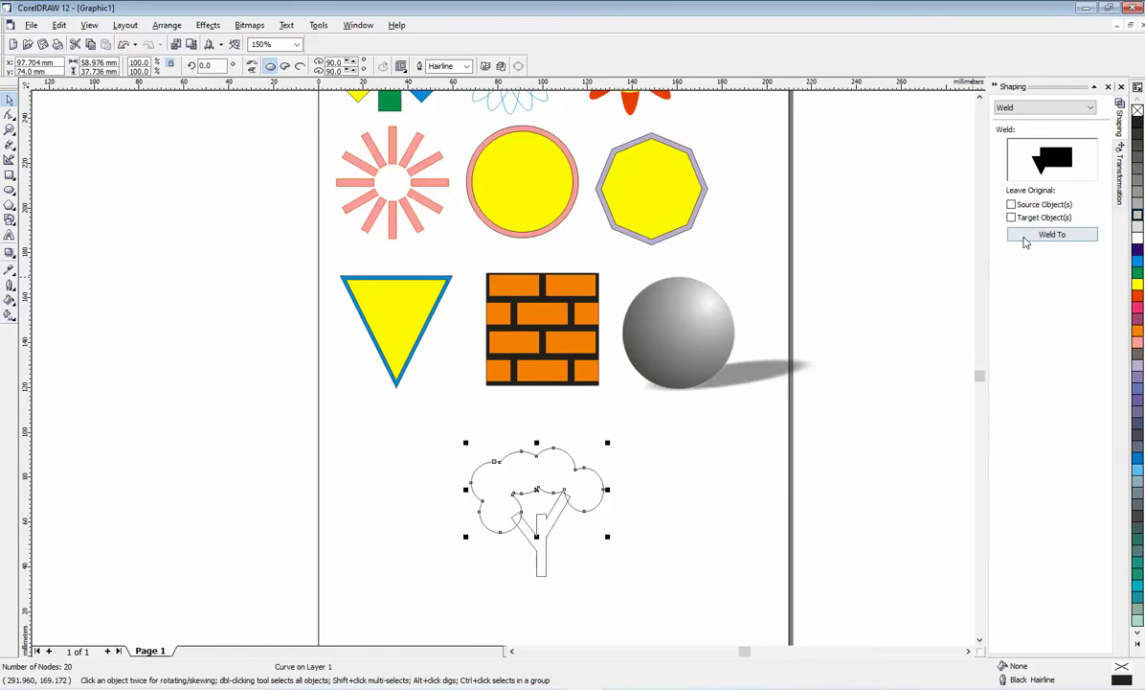
left_click(1053, 234)
left_click(544, 550)
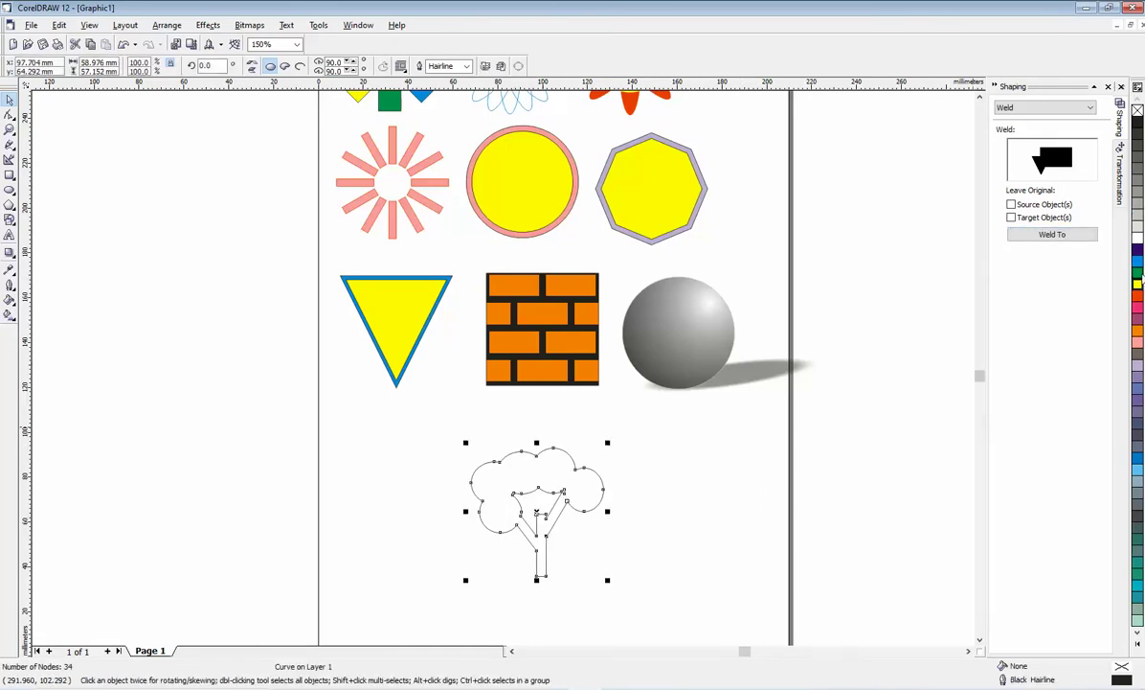
Give the welded tree a green fill and outline, and move it below the yellow triangle
left_click(1139, 277)
left_click(636, 516)
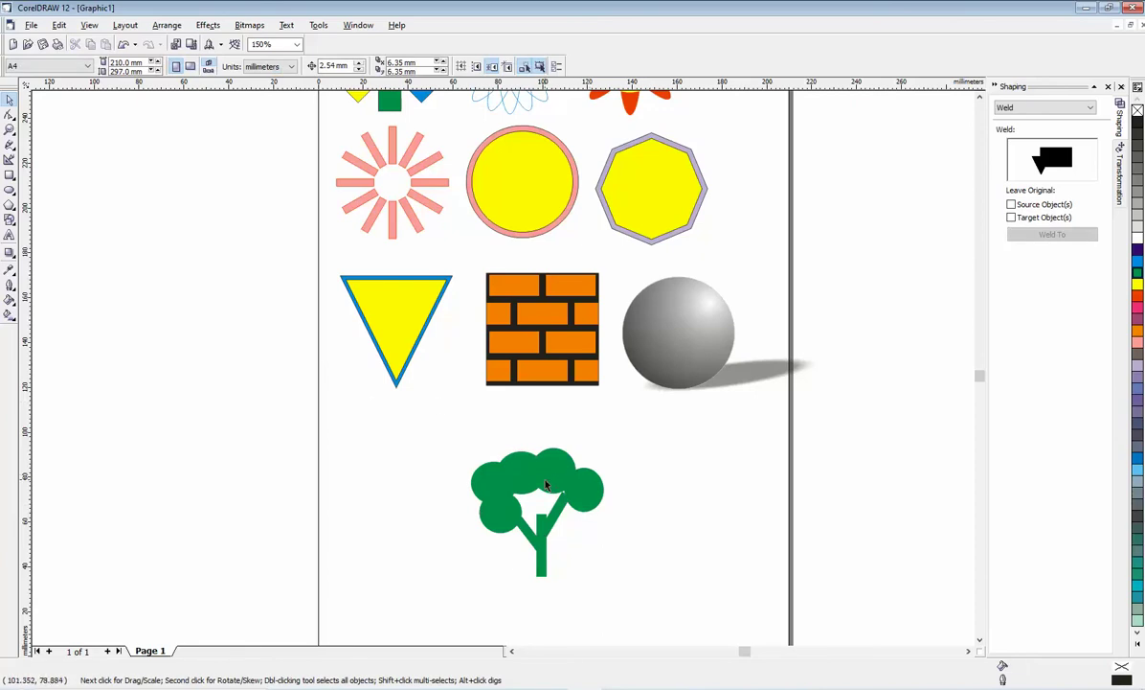
left_click_drag(546, 485, 400, 433)
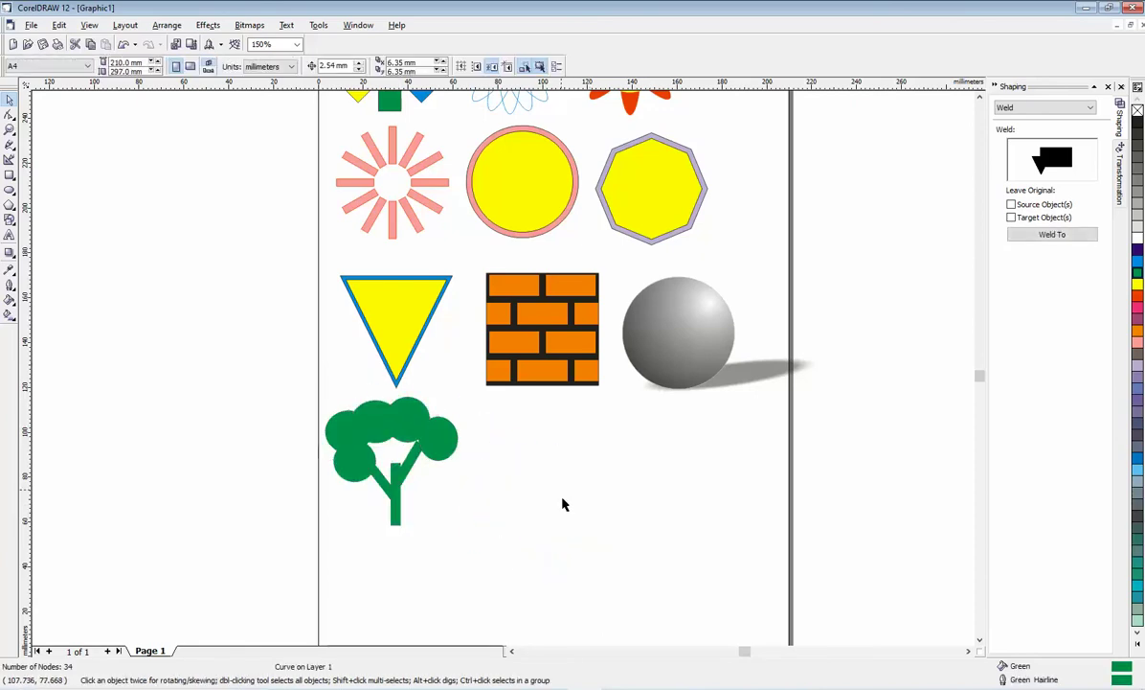
left_click(563, 505)
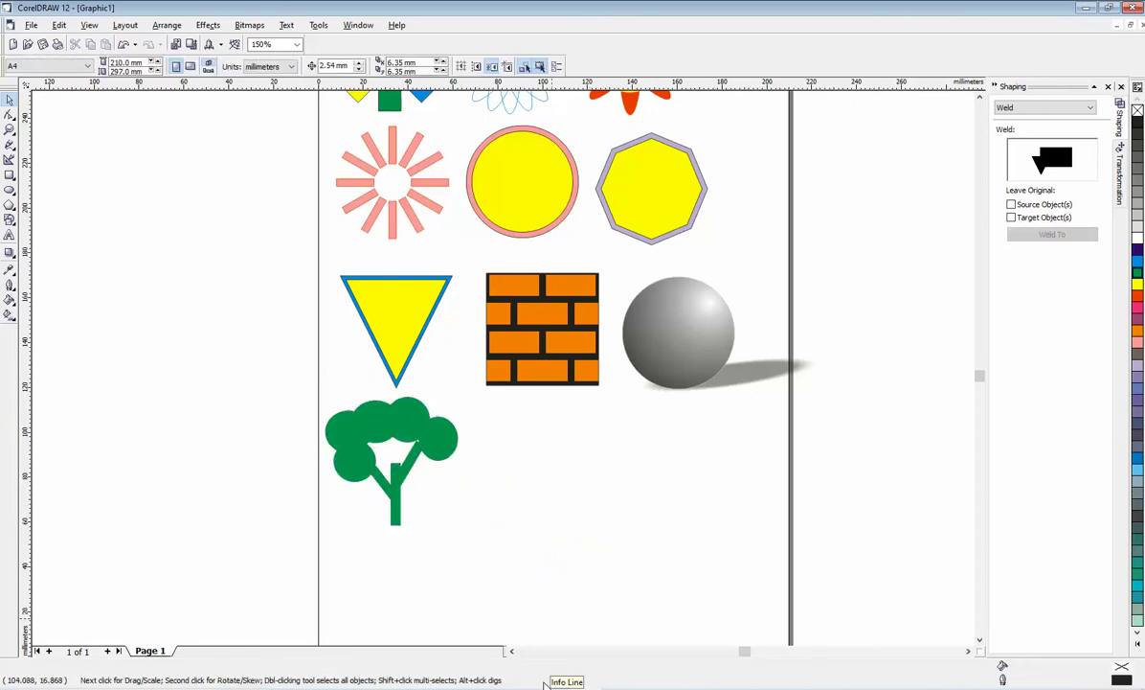
Switch to the exercise sheet in Word and read the instructions for exercise 11, the fir tree
key("alt+Tab")
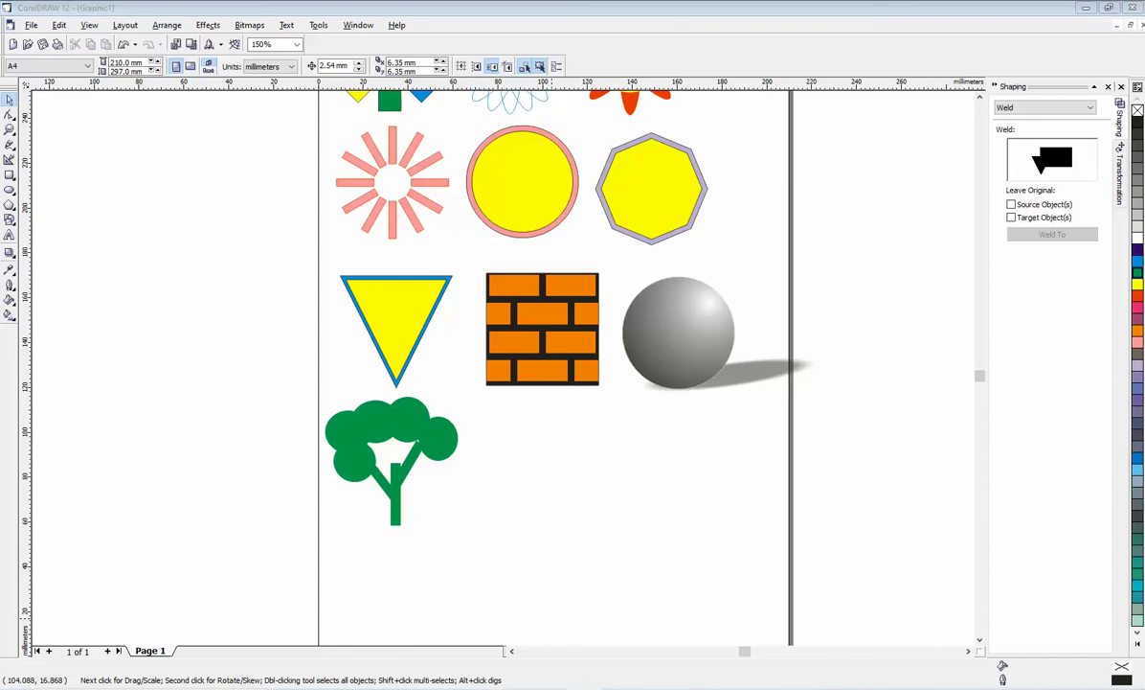
left_click(1139, 667)
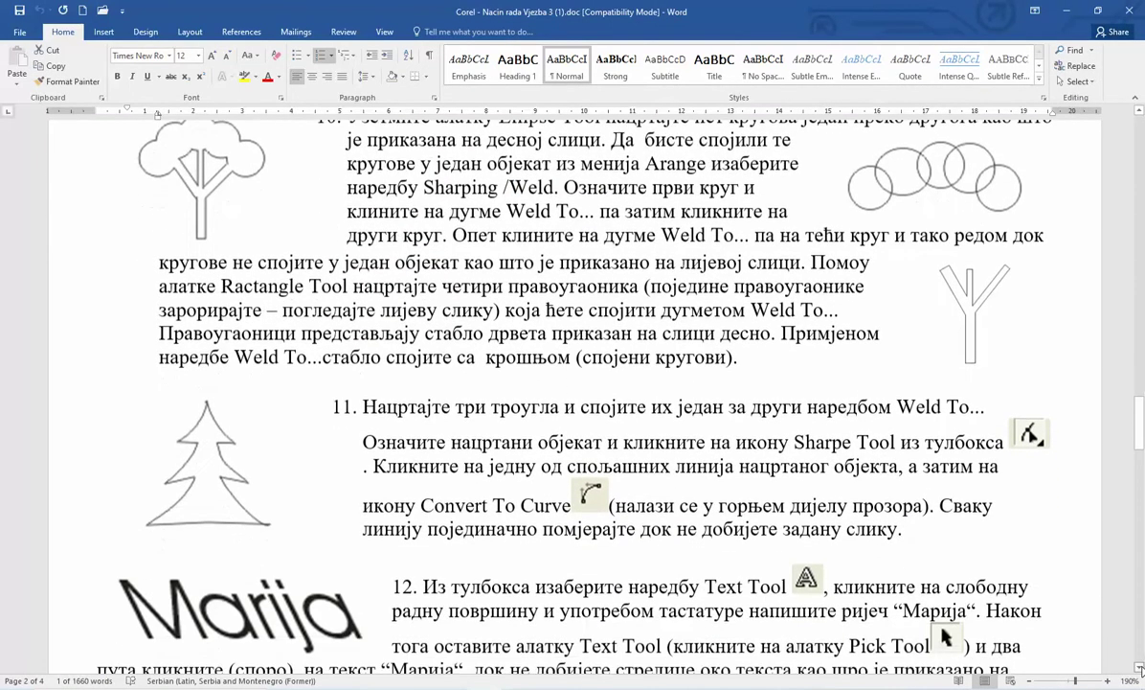
scroll(306, 393, "down", 3)
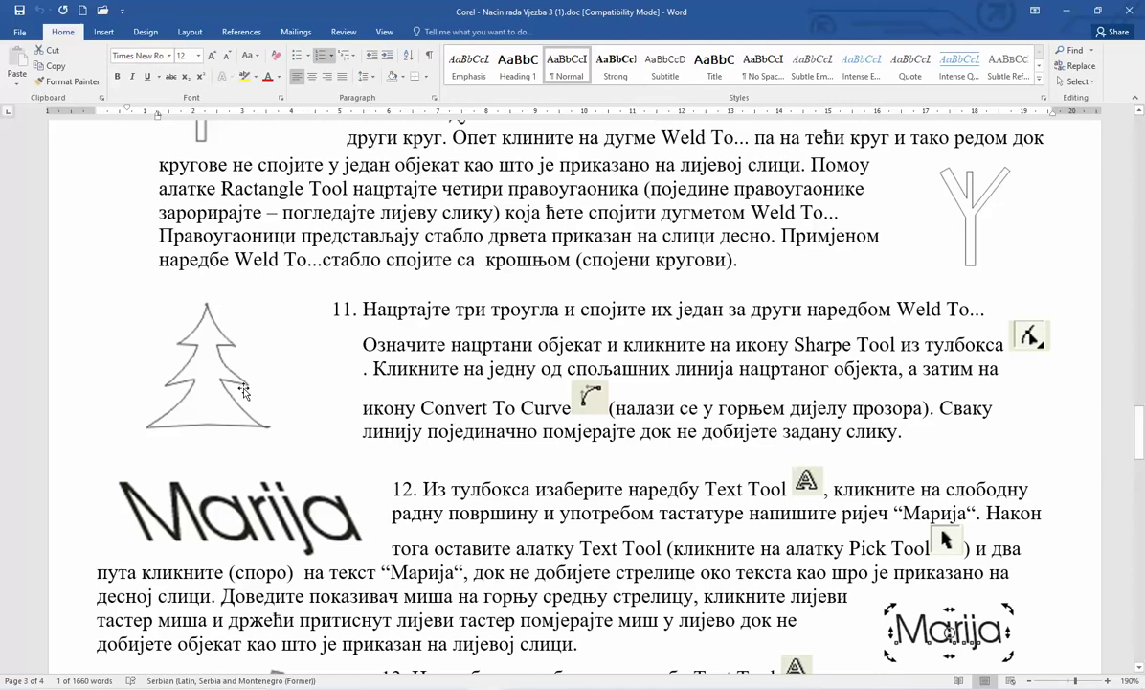
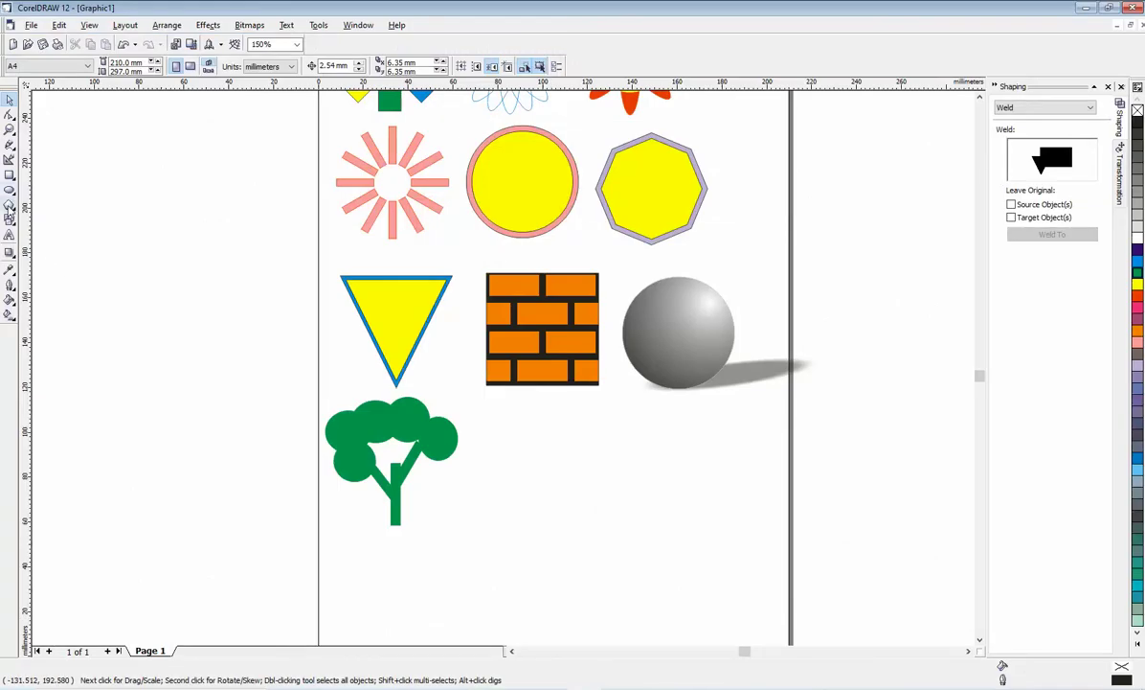
In CorelDRAW, draw three triangles of increasing size, the largest about 39 by 28 mm, and stack them overlapping as a fir tree
left_click(9, 204)
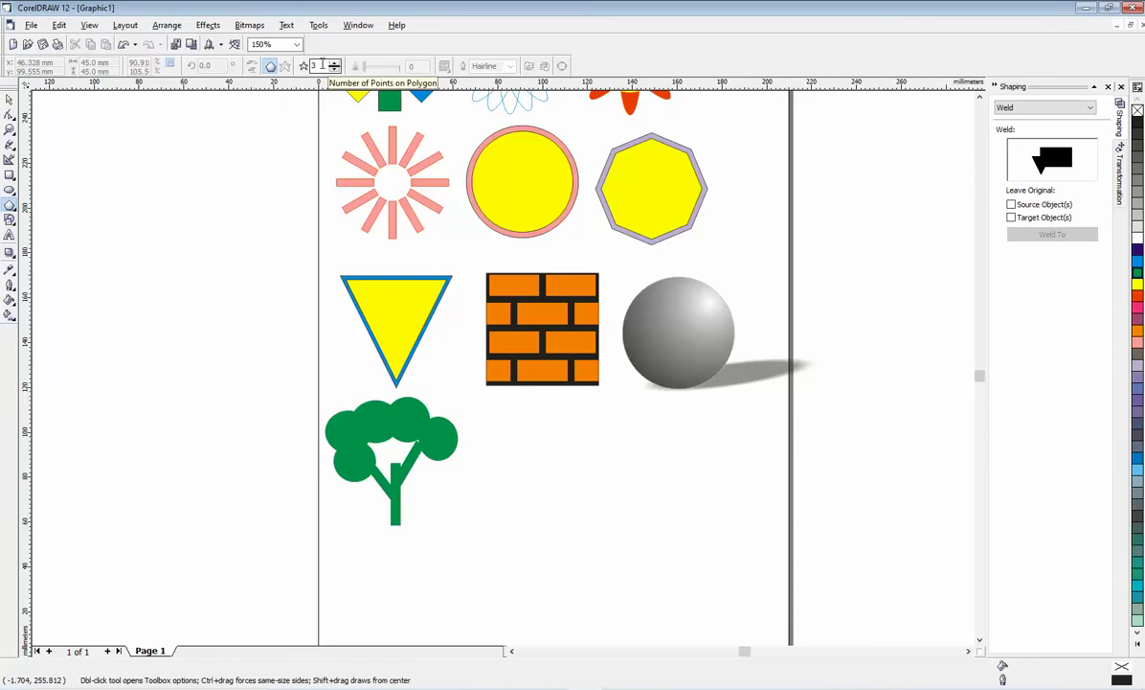
left_click_drag(552, 454, 707, 564)
left_click(10, 99)
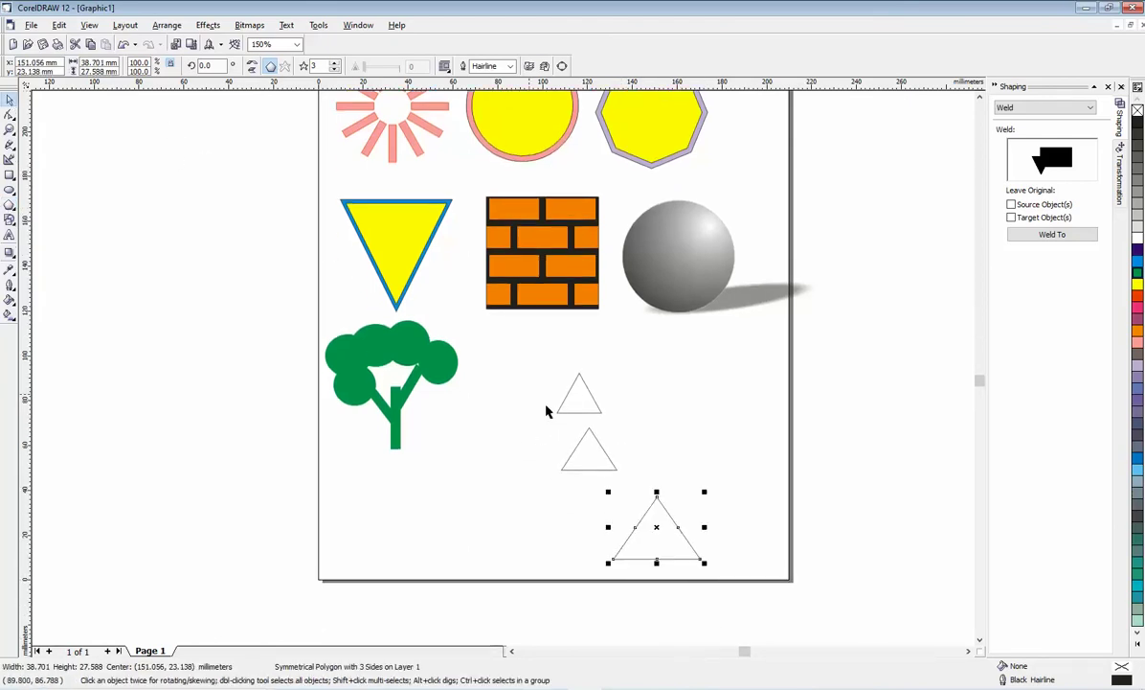
left_click_drag(595, 460, 585, 423)
left_click_drag(657, 534, 575, 446)
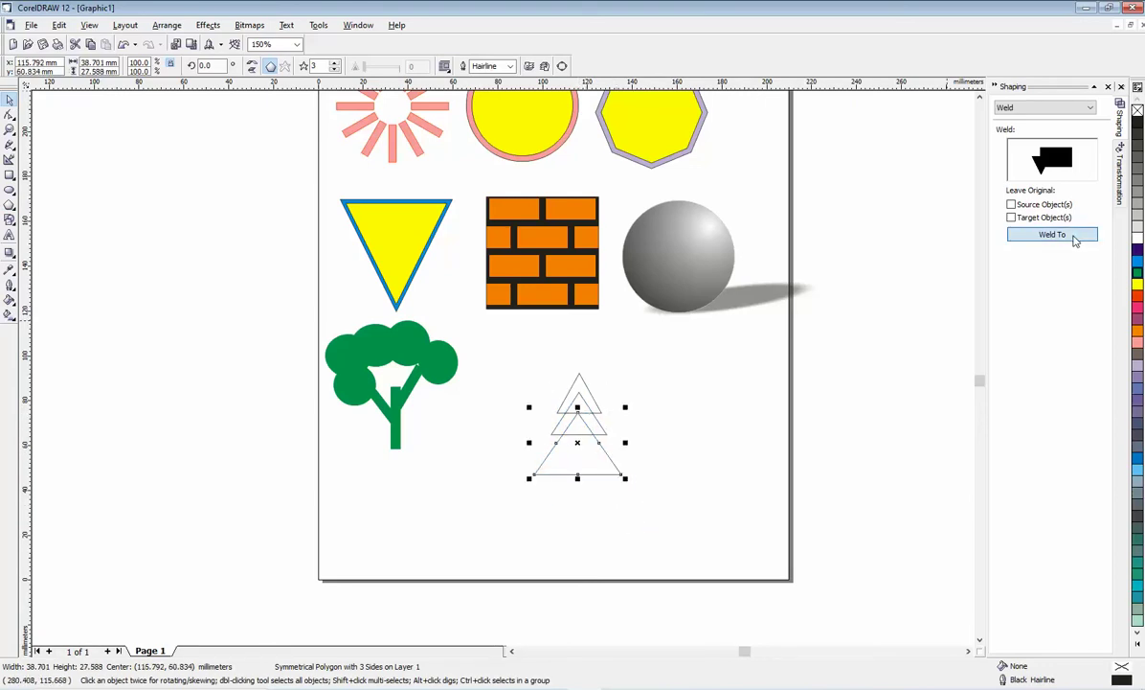
Weld the three stacked triangles one after another into a single fir-tree outline
left_click(1051, 234)
key("Escape")
left_click(1049, 233)
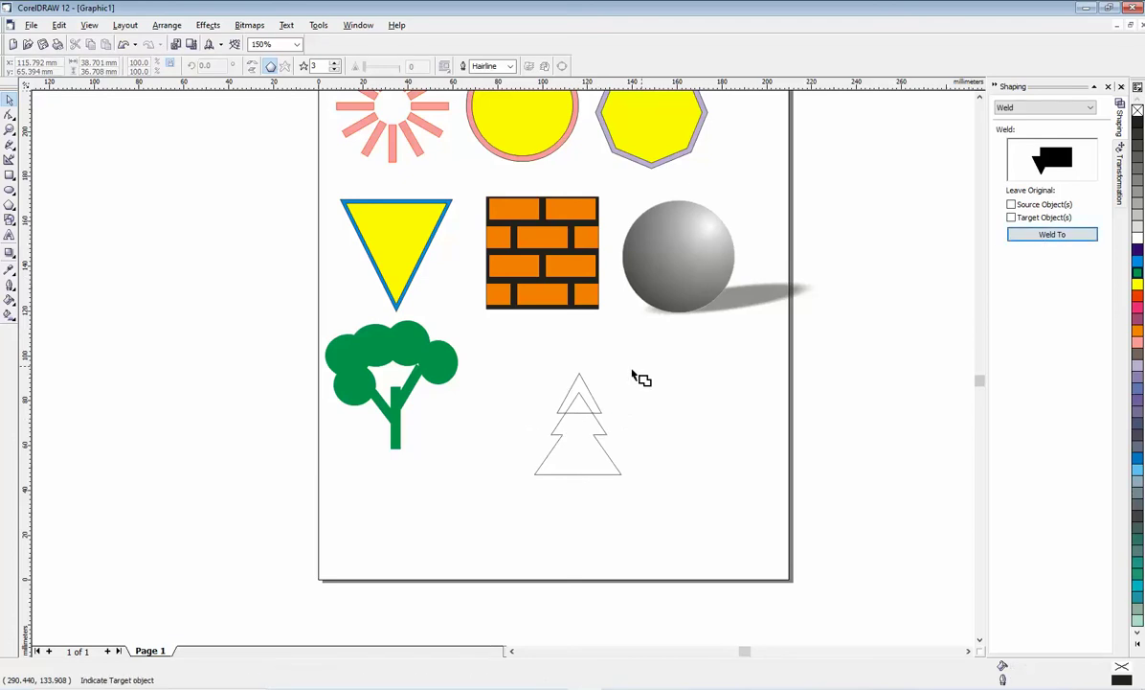
left_click(582, 387)
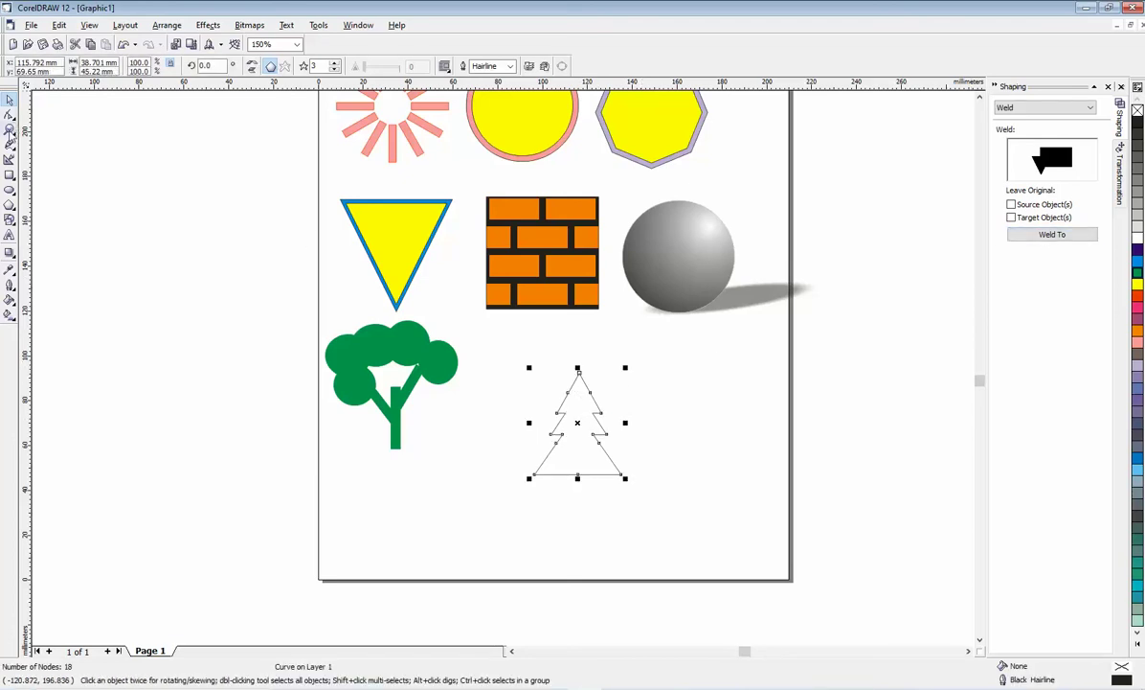
Using the Shape Tool, convert the upper segment of the fir tree's top left edge to a curve
left_click(9, 130)
left_click_drag(498, 348, 657, 506)
left_click(10, 100)
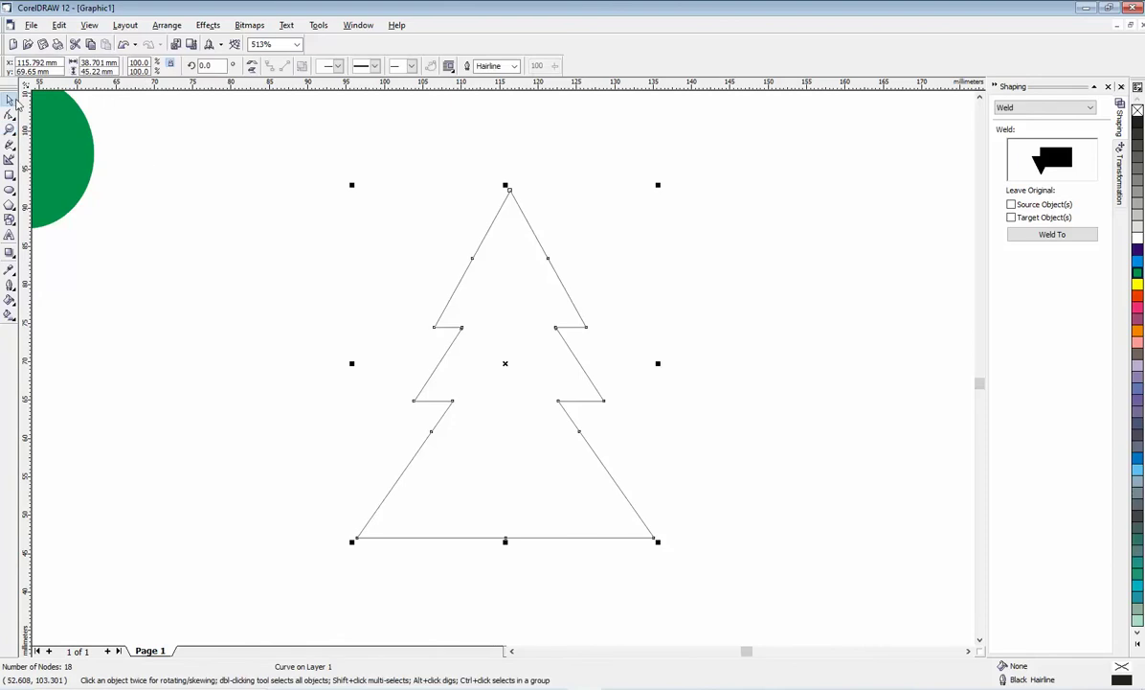
left_click(12, 120)
left_click(11, 116)
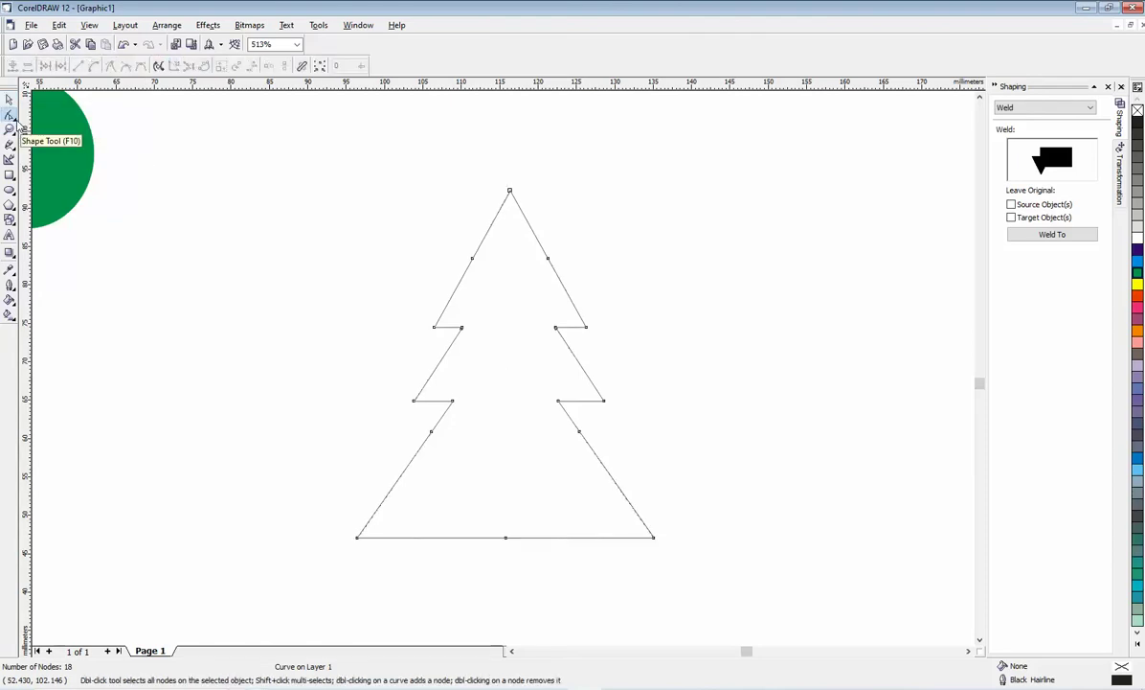
left_click(482, 240)
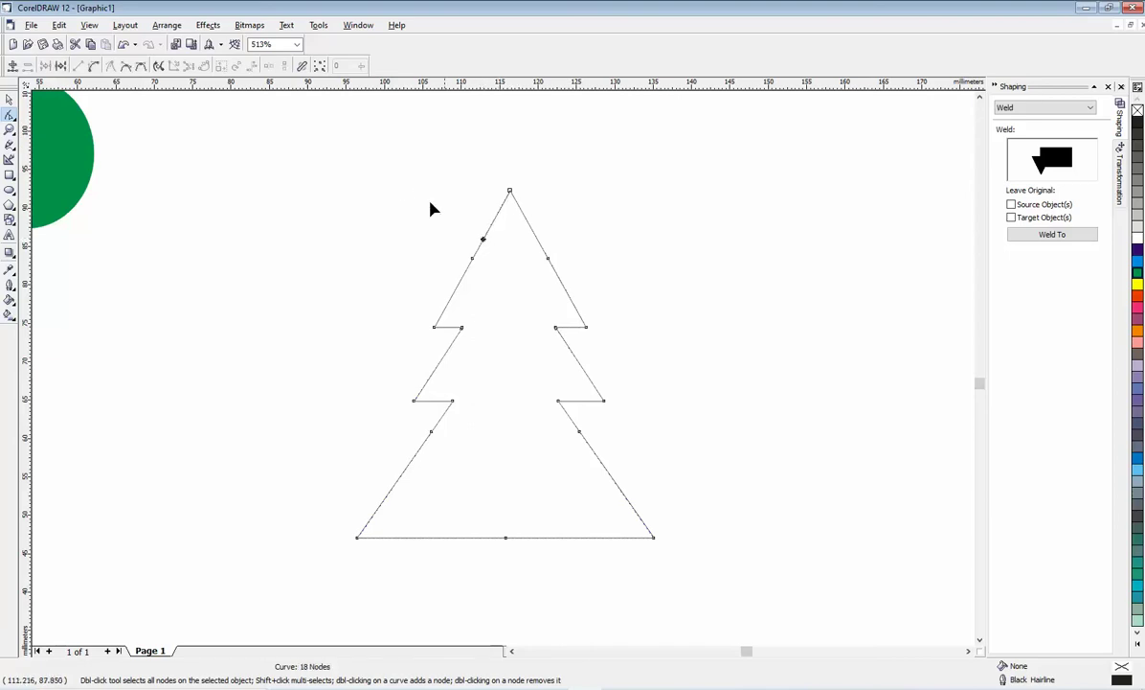
left_click(94, 69)
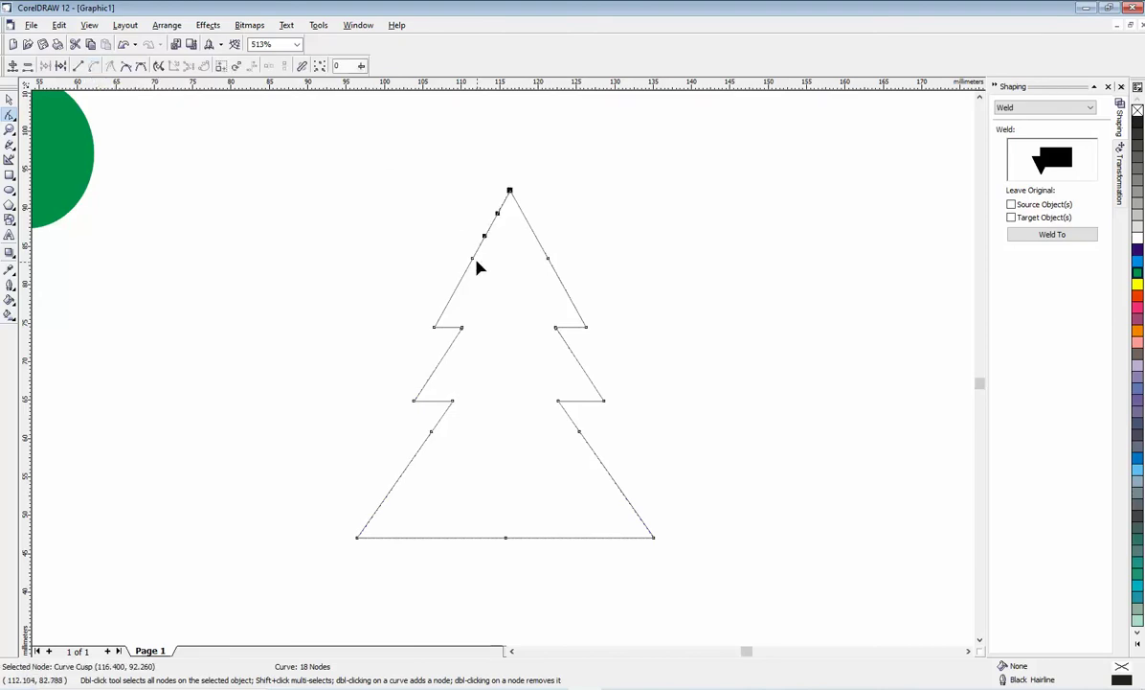
Move the top left edge's middle node onto the tier's lower left corner and bend the edge inward
left_click_drag(472, 263, 480, 271)
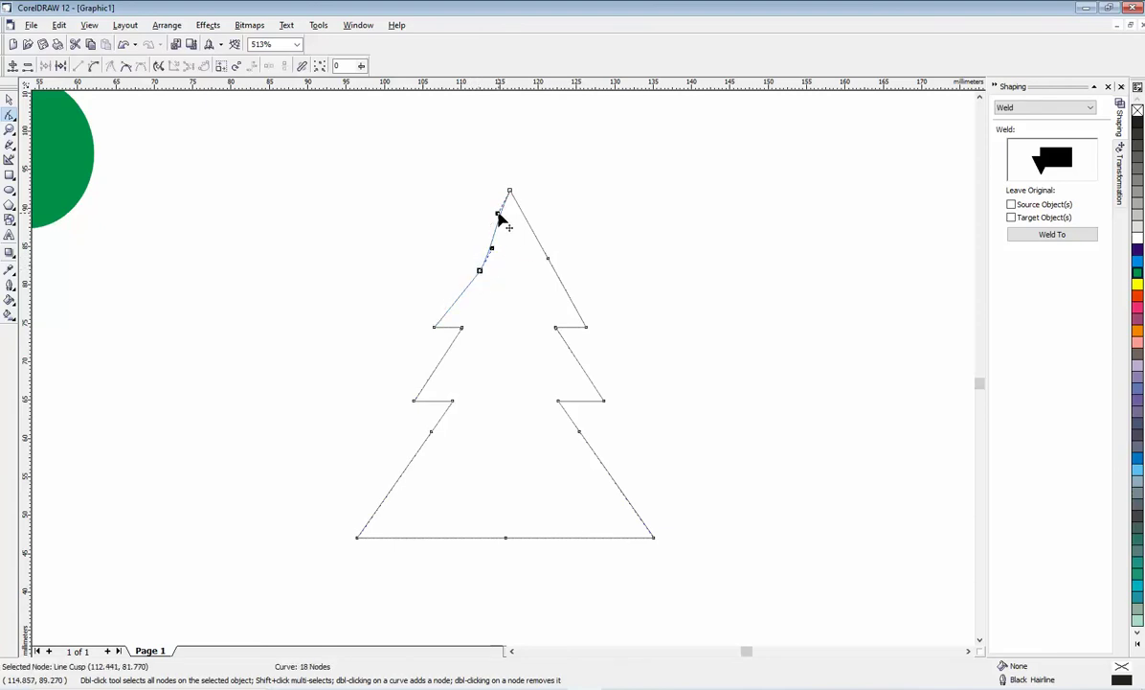
left_click_drag(503, 221, 508, 234)
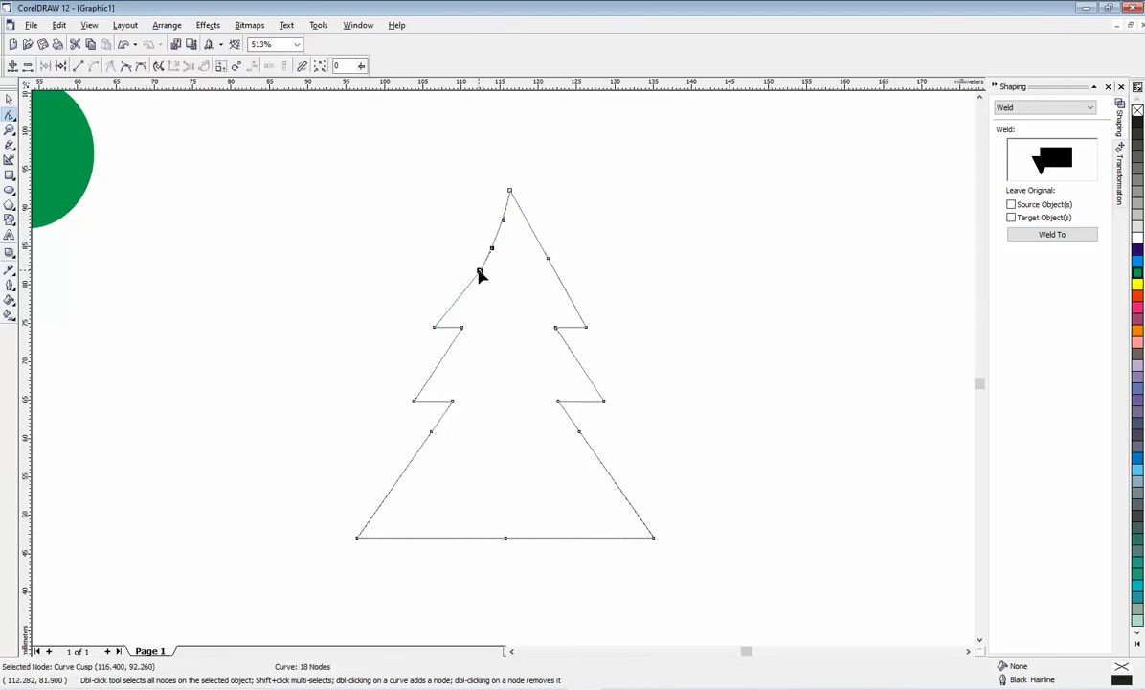
left_click_drag(481, 275, 446, 307)
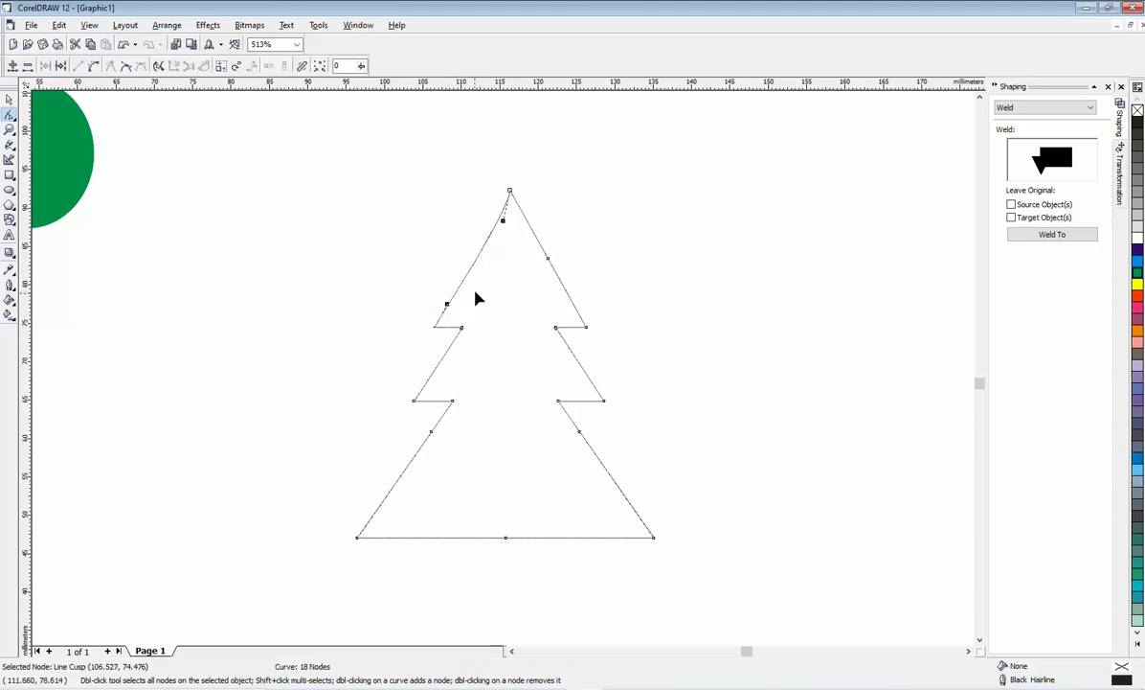
left_click(449, 308)
left_click_drag(450, 309, 515, 287)
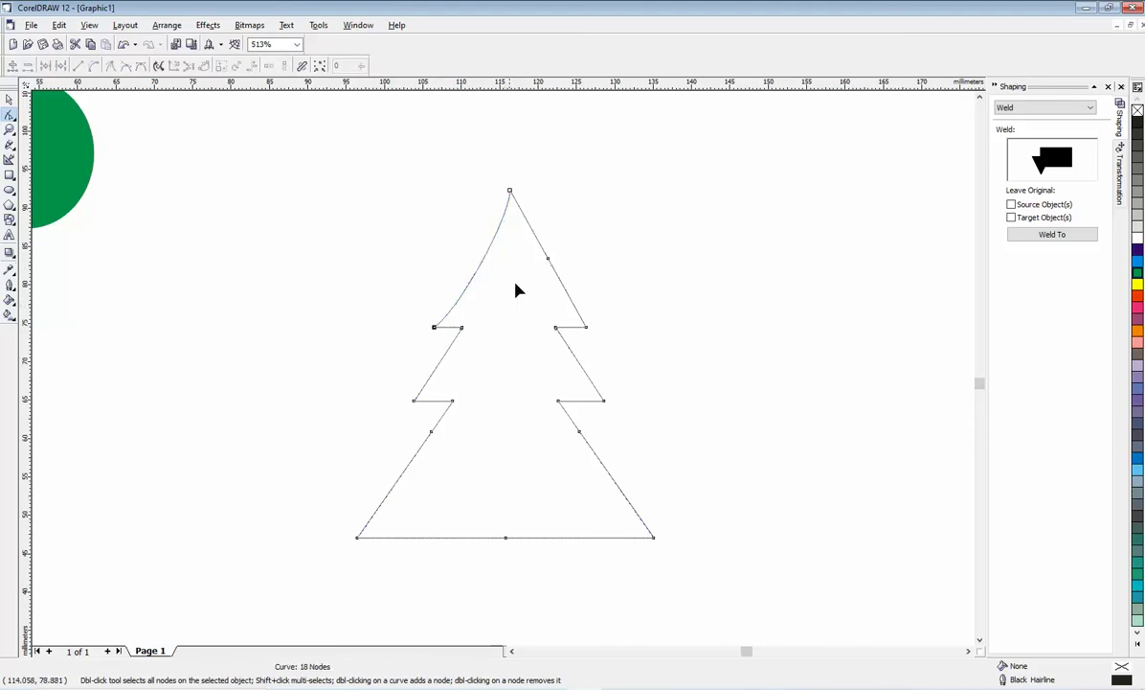
Convert the top tier's right edge to a curve, move its middle node onto the lower right corner, and bend the edge inward
double_click(549, 258)
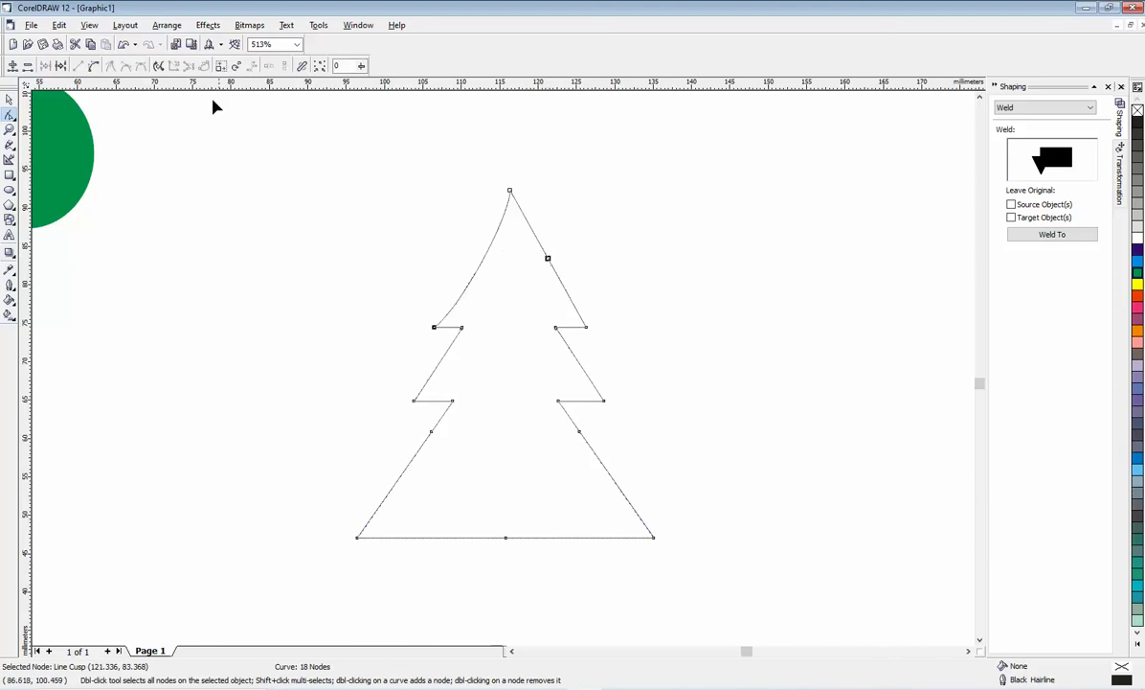
left_click(95, 66)
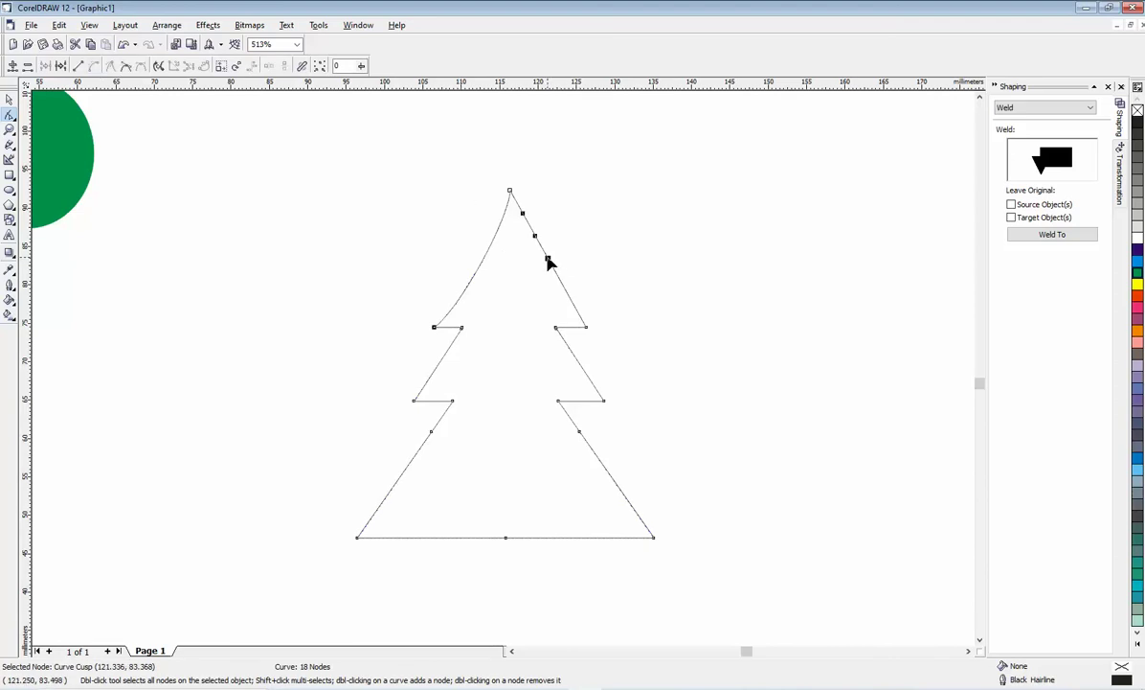
left_click_drag(550, 260, 591, 332)
left_click_drag(554, 273, 539, 279)
Convert the middle tier's left edge to a curve, bend it inward, and pull its lower corner outward
left_click(438, 363)
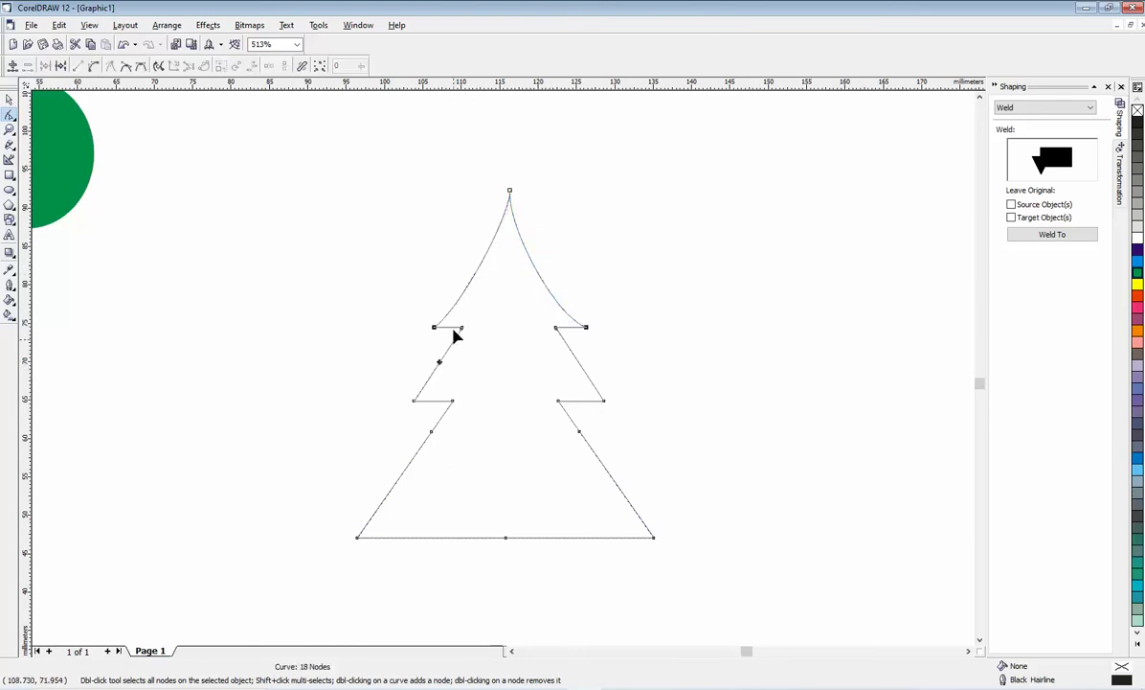
left_click(94, 65)
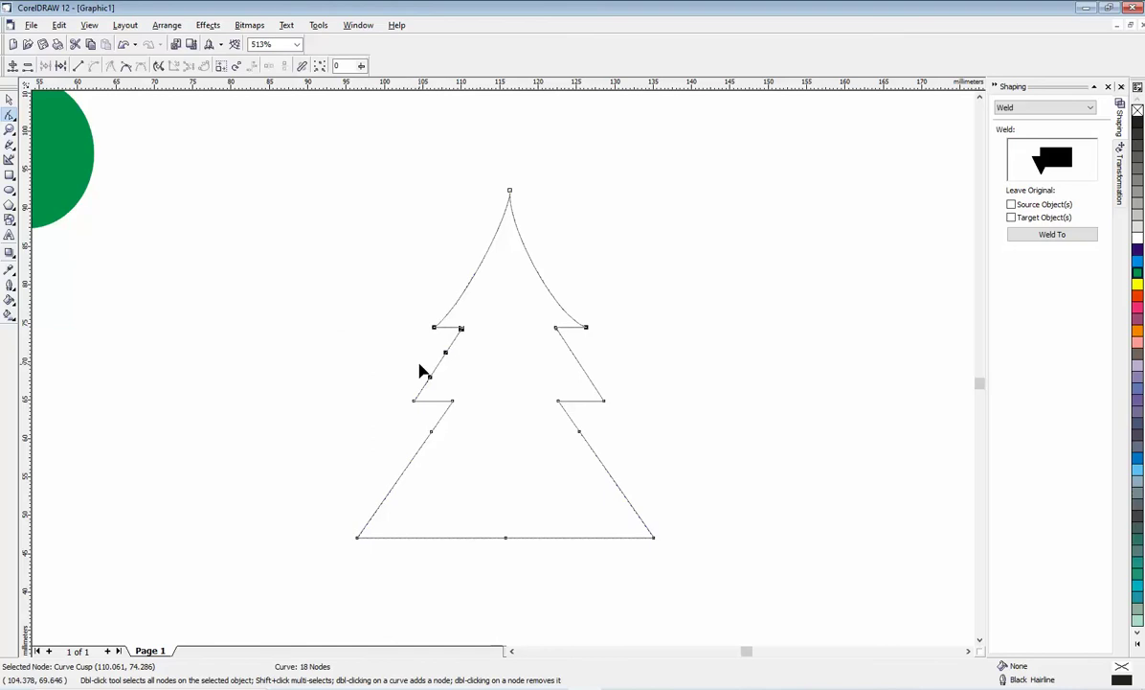
left_click_drag(441, 373, 450, 376)
left_click_drag(450, 377, 394, 409)
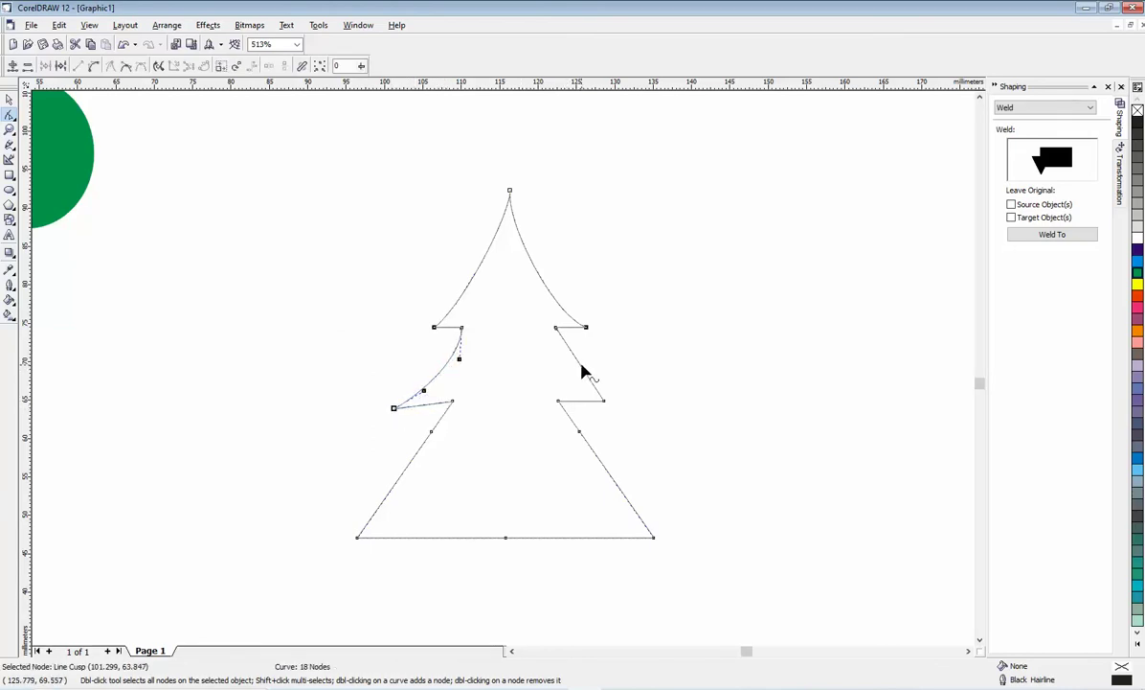
Convert the straight right edge of the fir tree's middle tier to a curve
left_click(580, 366)
left_click(93, 65)
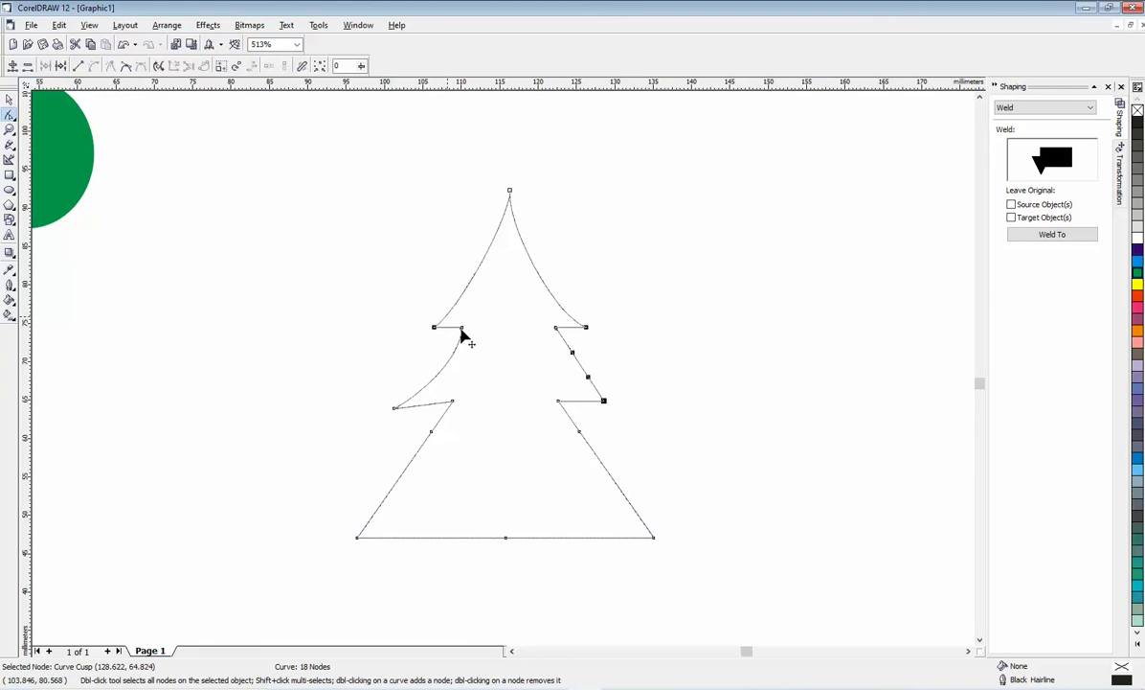
left_click(612, 411)
left_click_drag(631, 416, 613, 406)
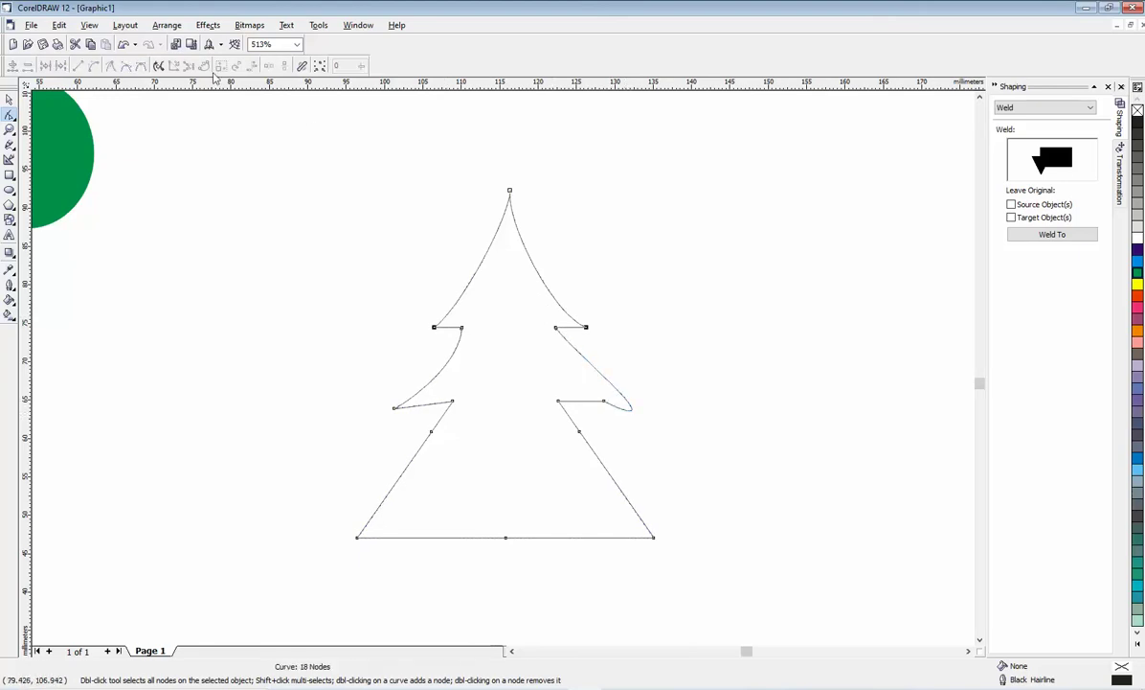
left_click(123, 44)
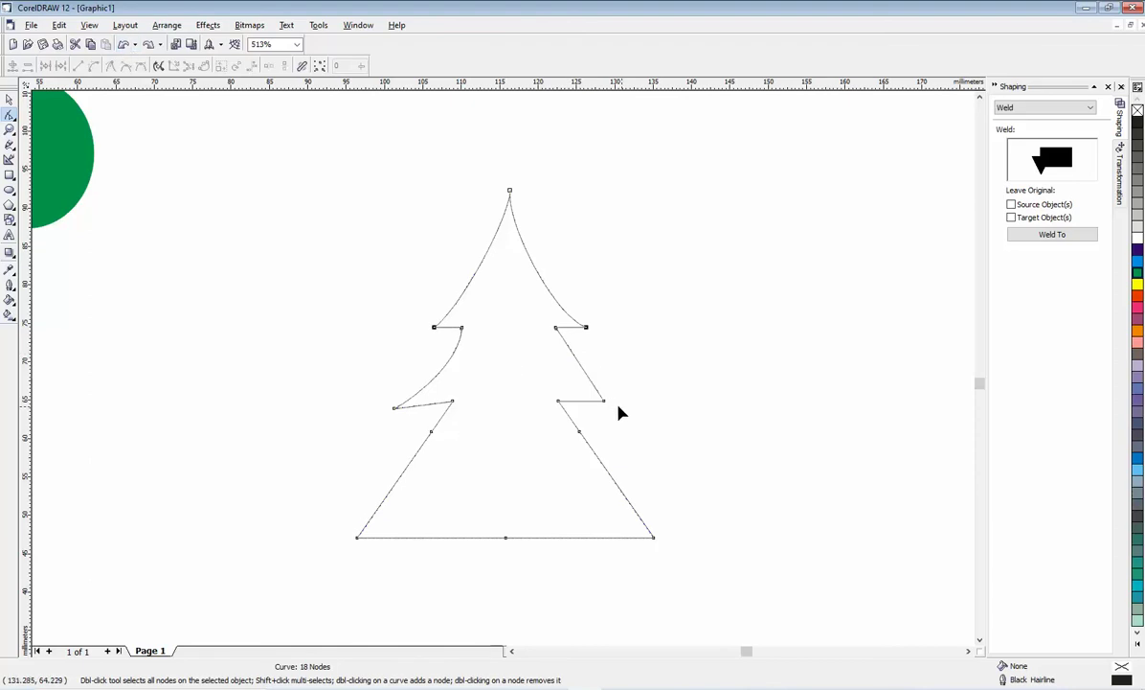
Bend the middle tier's right edge inward and pull its lower corner outward and slightly down
left_click_drag(605, 403, 558, 364)
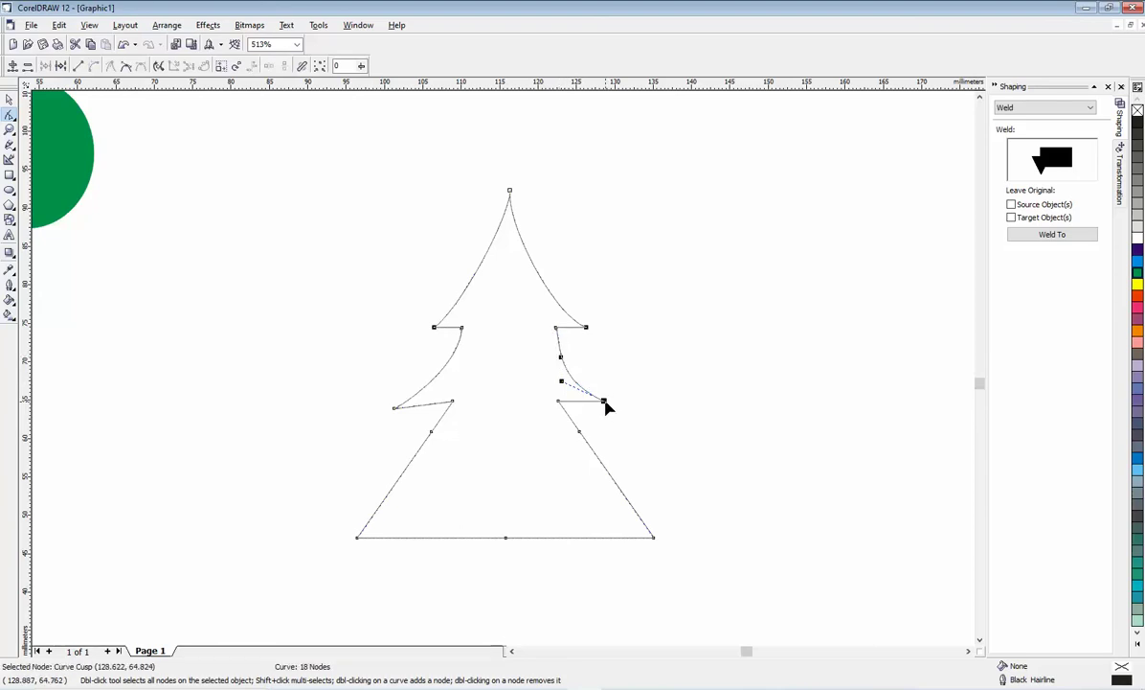
left_click_drag(606, 401, 626, 408)
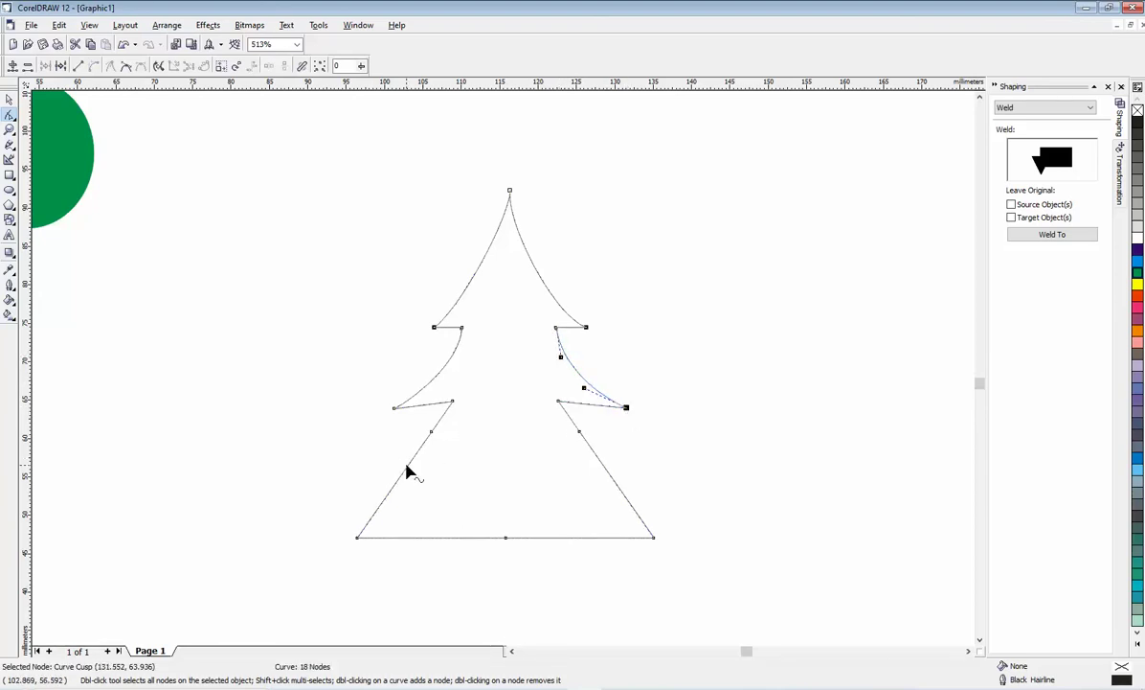
Curve the bottom tier's left edge inward, with its upper node on the tier's inner corner and its lower corner pulled outward
left_click(408, 466)
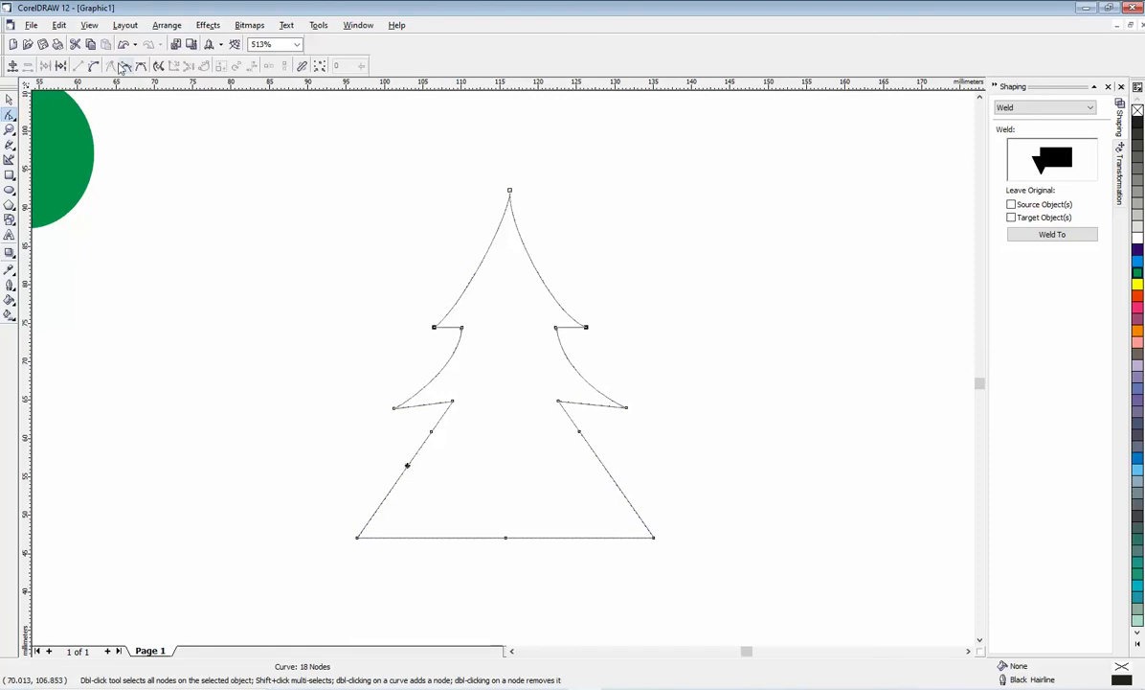
left_click(93, 65)
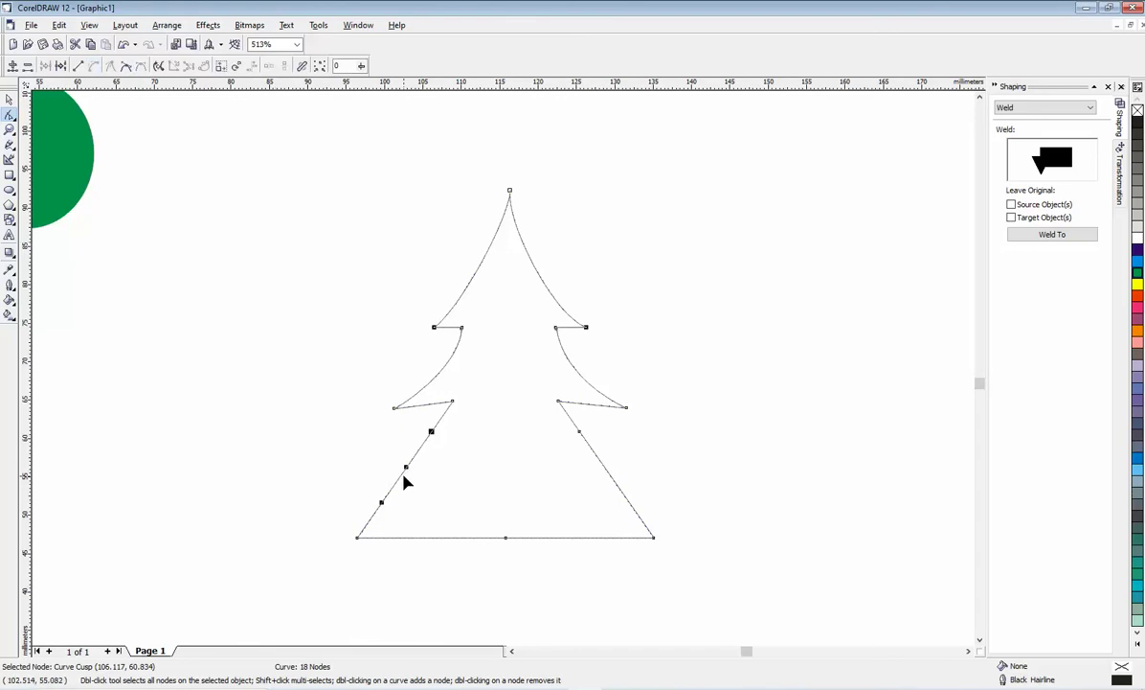
left_click_drag(401, 486, 422, 494)
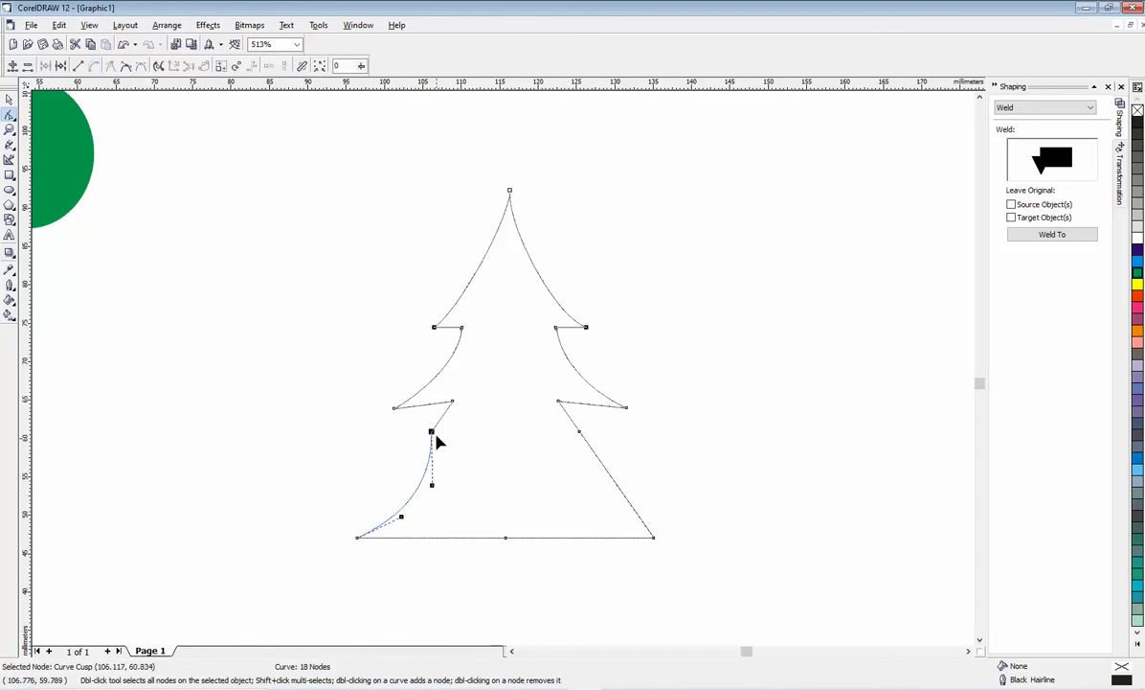
left_click_drag(433, 438, 452, 412)
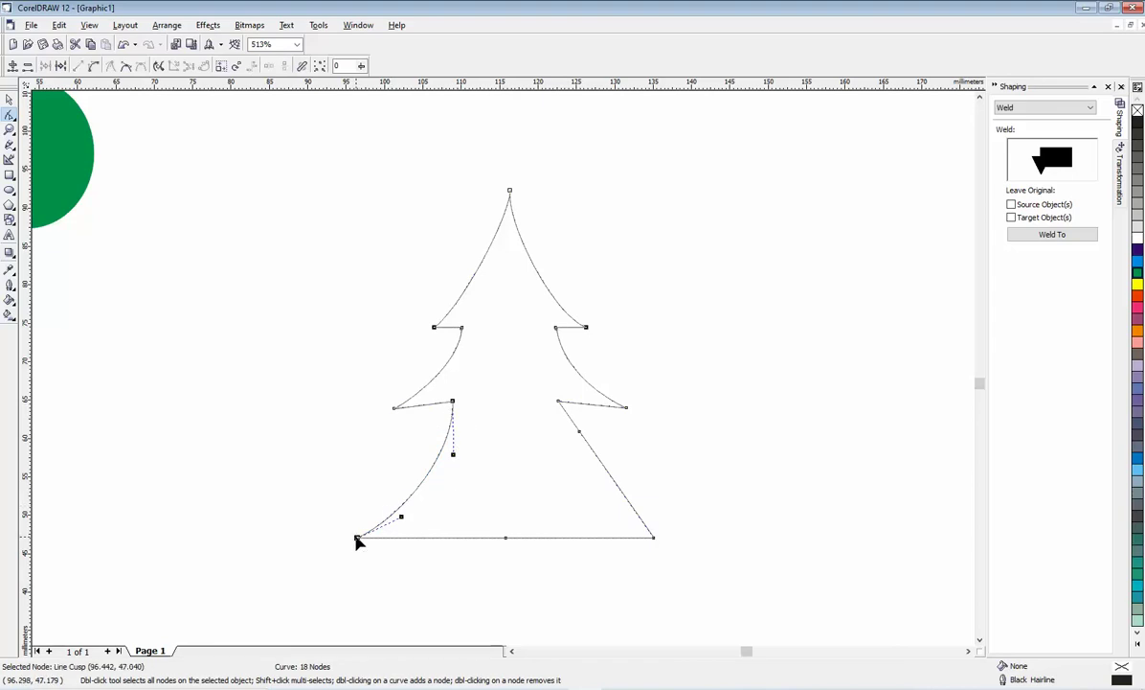
left_click_drag(359, 540, 317, 548)
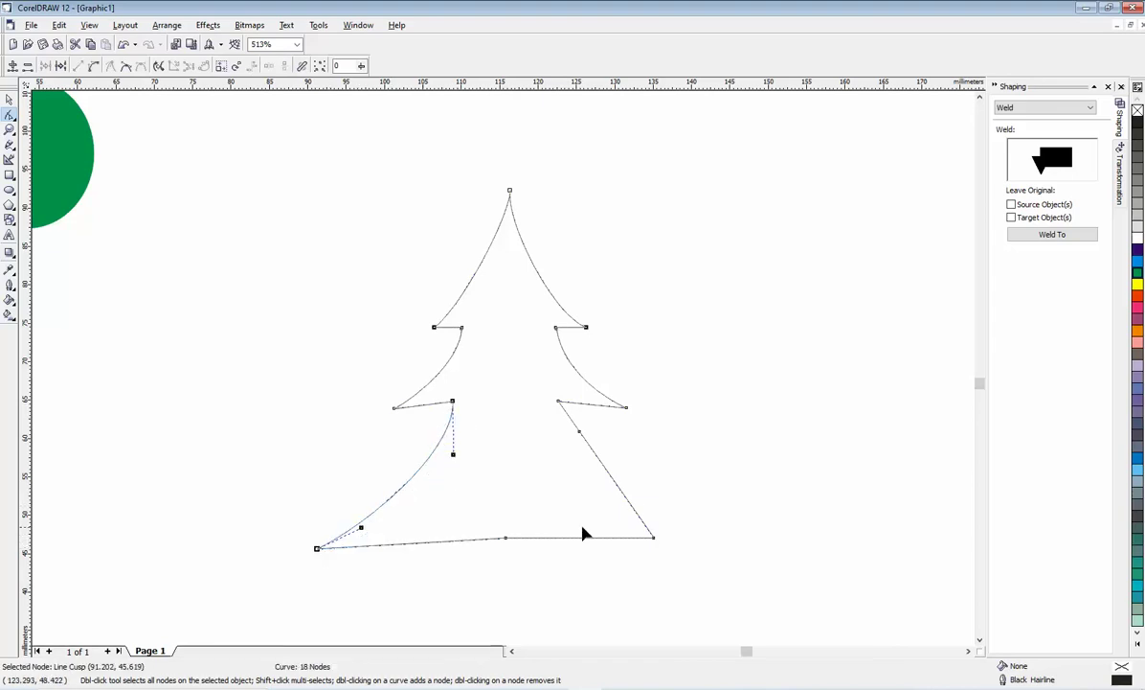
Curve the bottom tier's right edge inward to match, with its upper node on the inner corner and its lower corner pulled outward
left_click(616, 484)
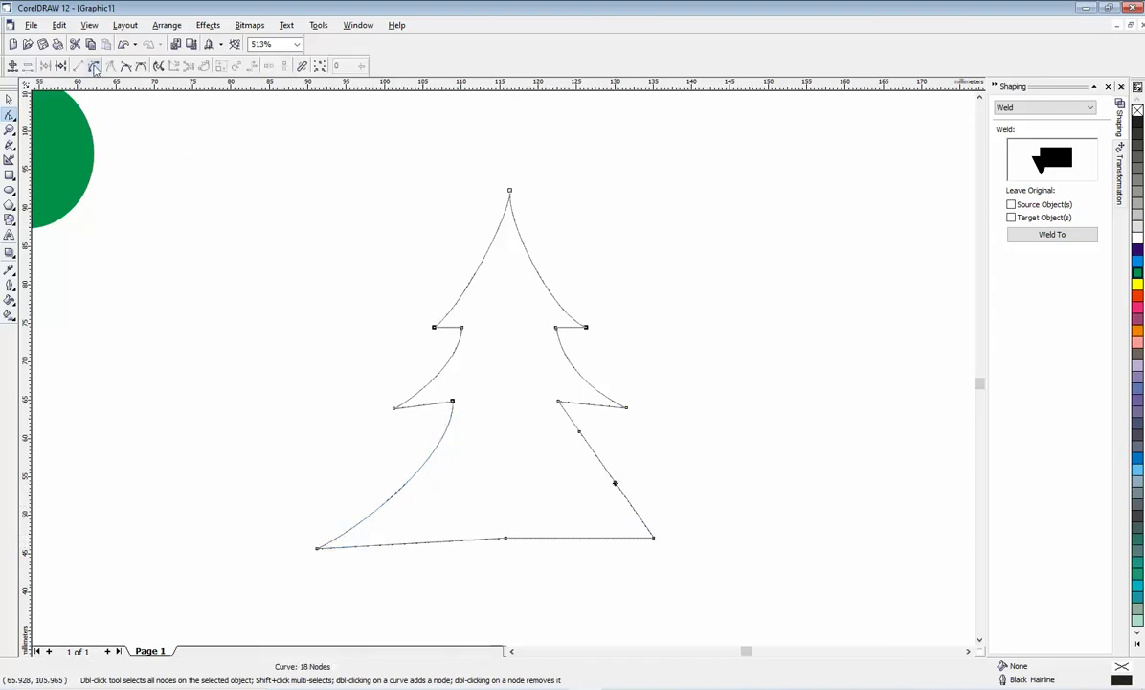
key("KP_Add")
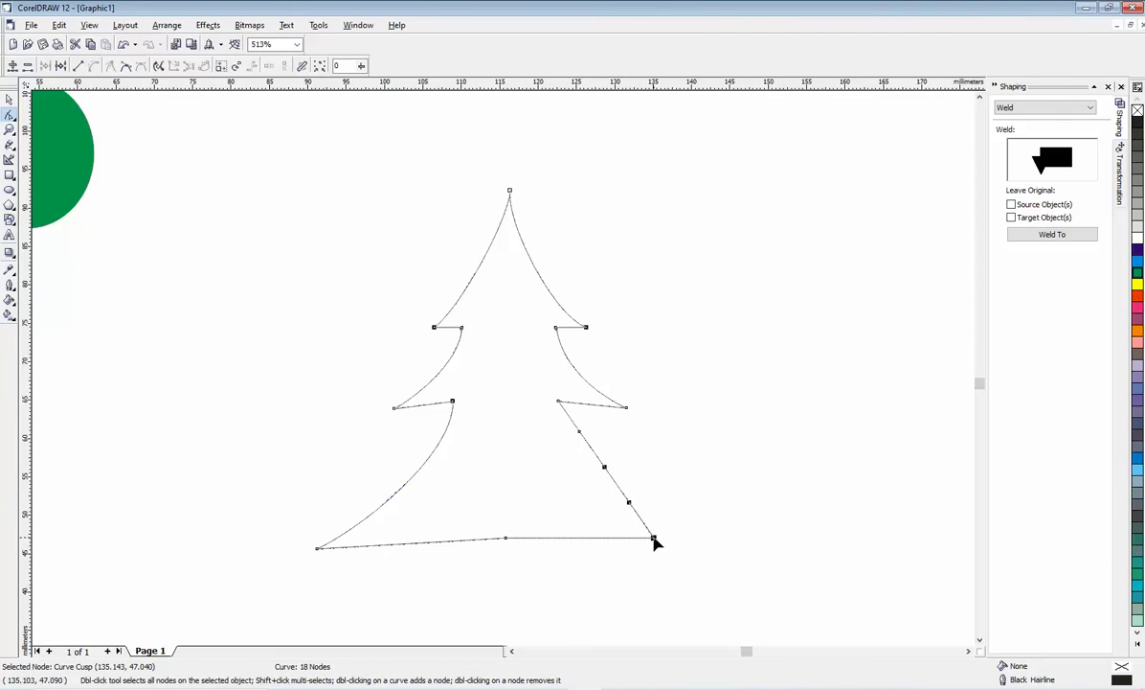
mouse_move(655, 539)
left_mouse_down()
mouse_move(694, 559)
mouse_move(654, 539)
left_mouse_up()
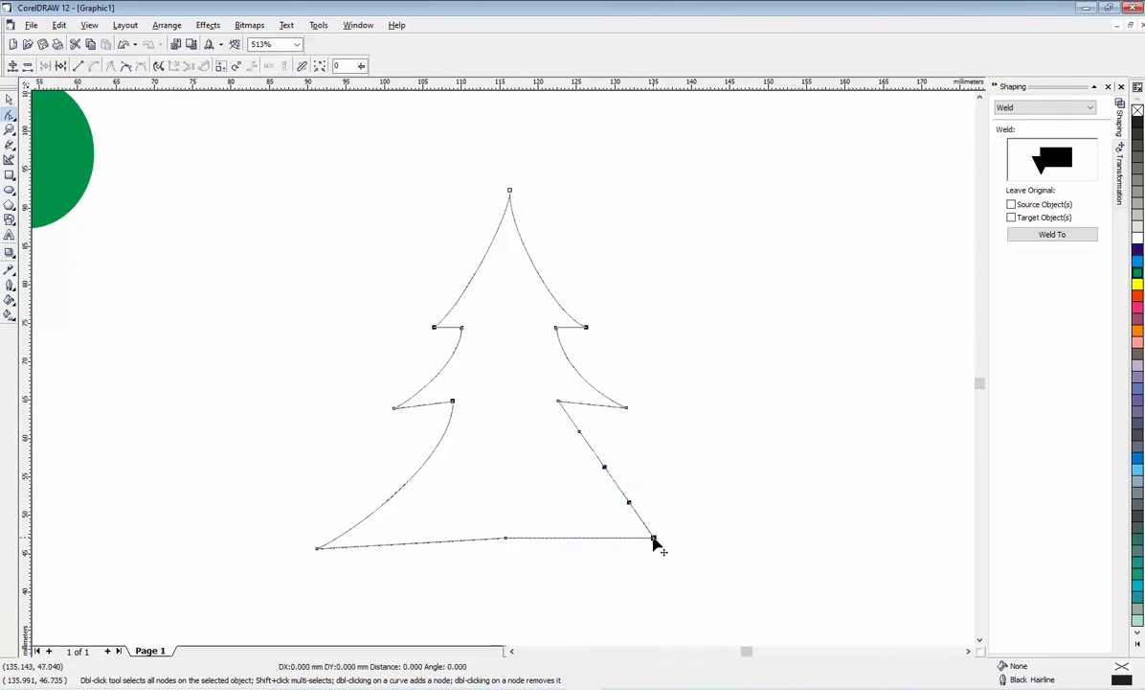
left_click_drag(611, 480, 558, 402)
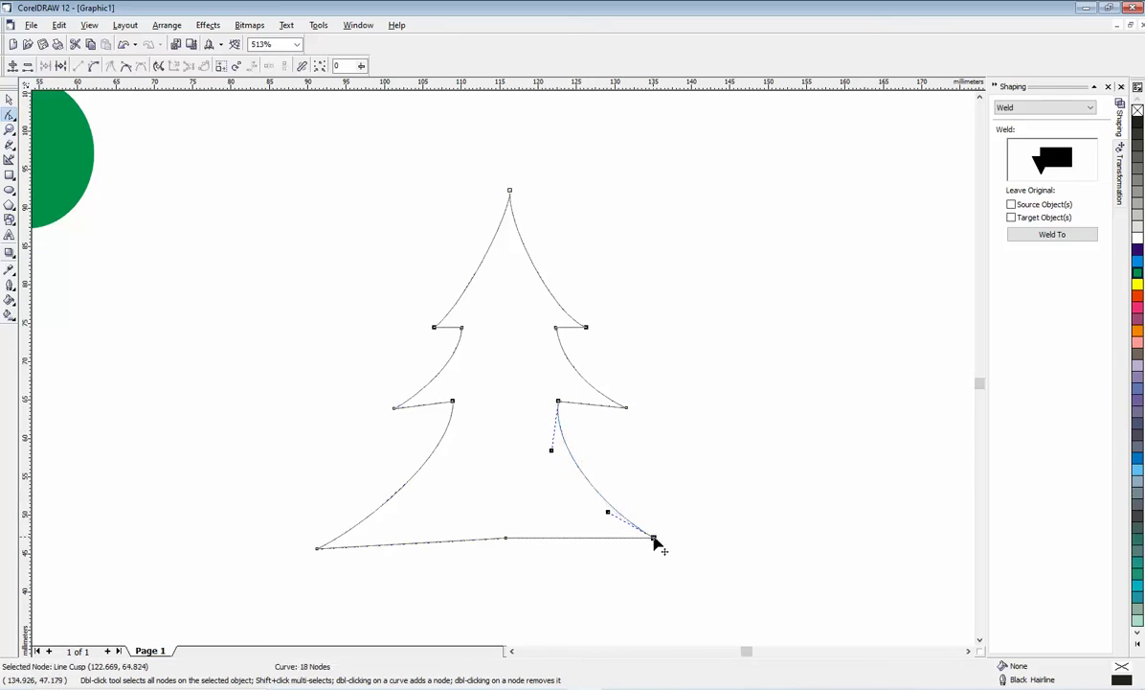
left_click_drag(655, 540, 691, 553)
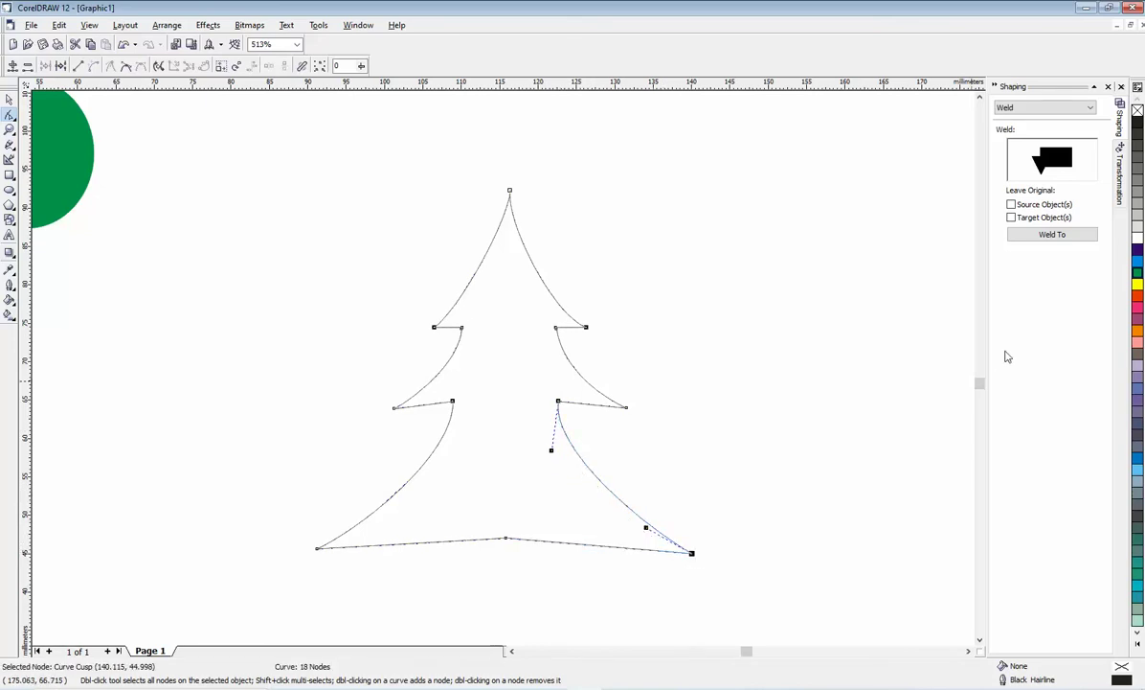
Fill the finished fir tree with green and move it beside the round-crowned tree
left_click(8, 101)
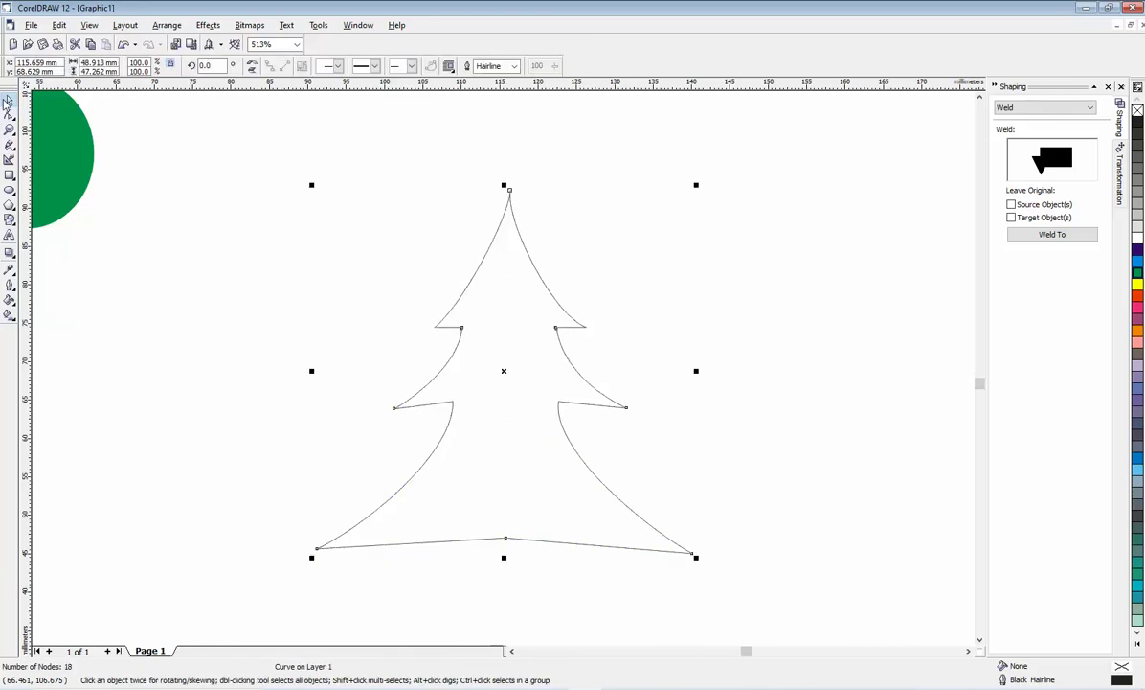
left_click(1138, 273)
scroll(643, 421, "down", 5)
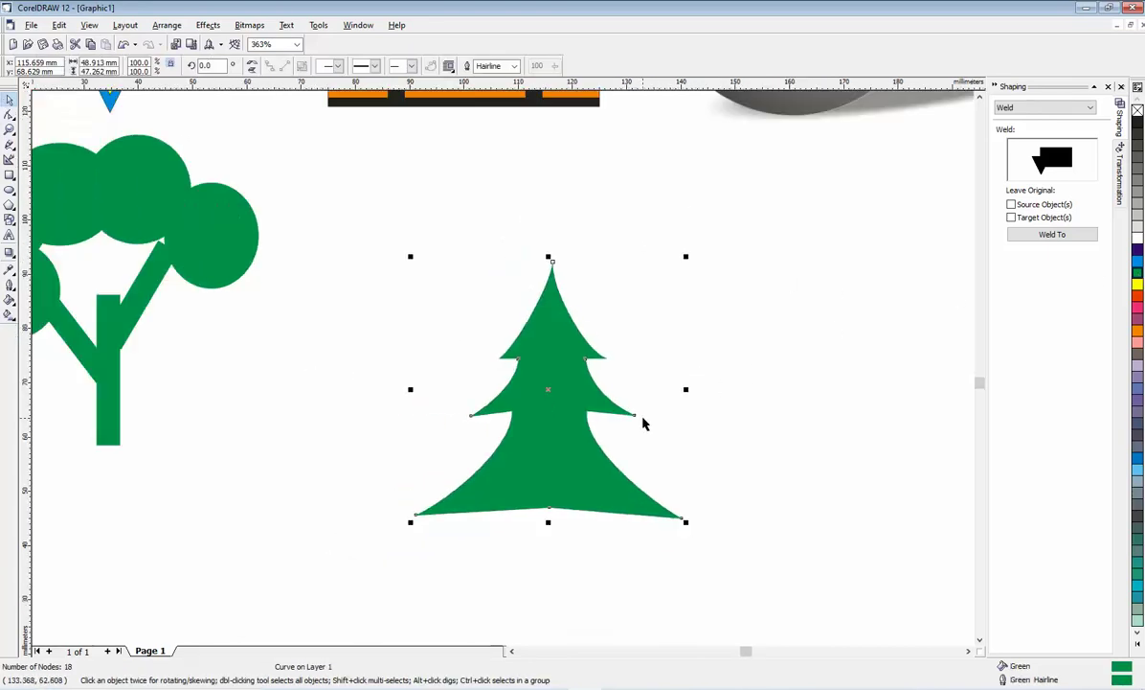
left_click_drag(583, 399, 543, 377)
Check exercise 12 in the Word sheet and add its sample first name in capitals as artistic text beside the fir tree in CorelDRAW
key("alt+Tab")
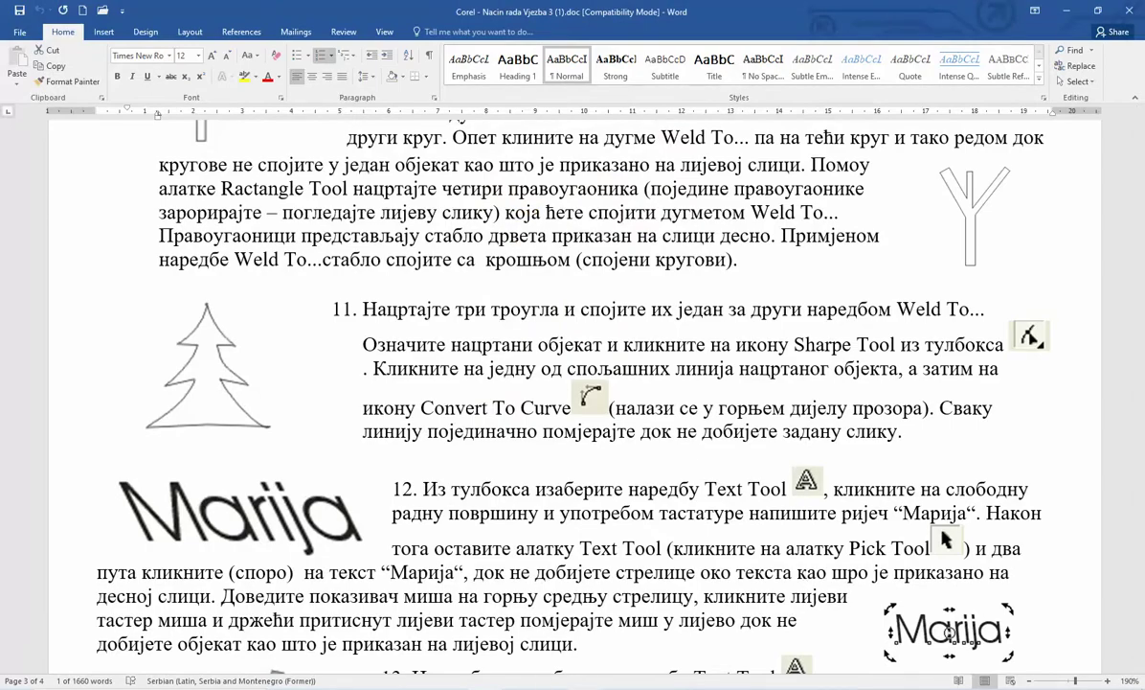
key("alt+Tab")
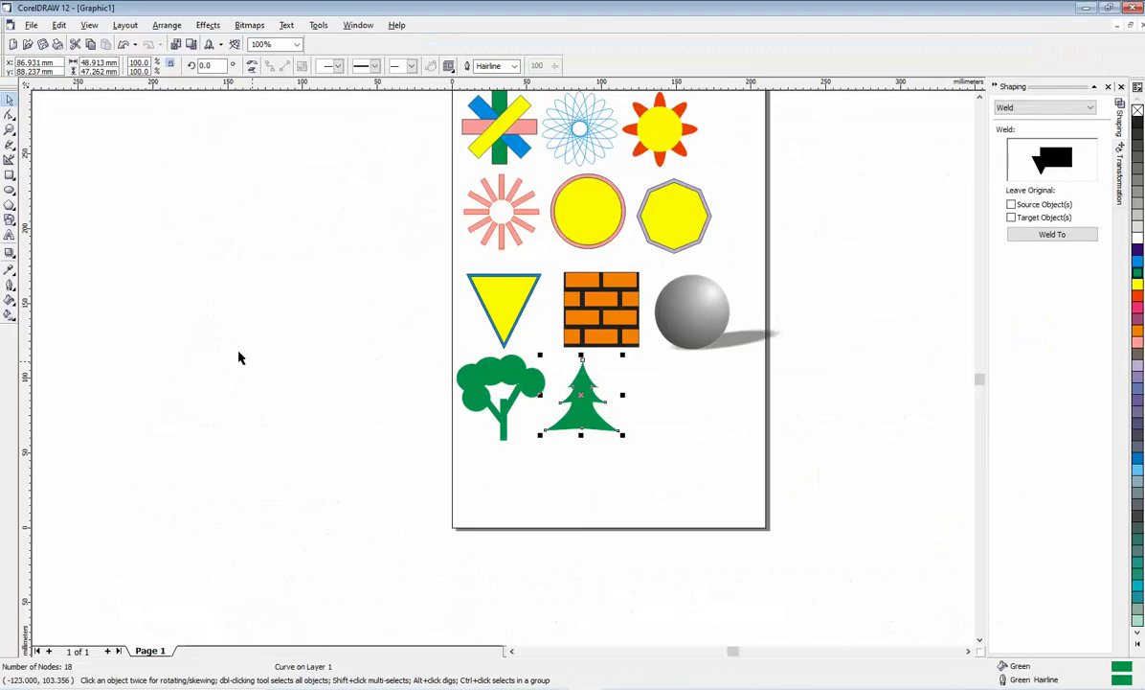
left_click(8, 235)
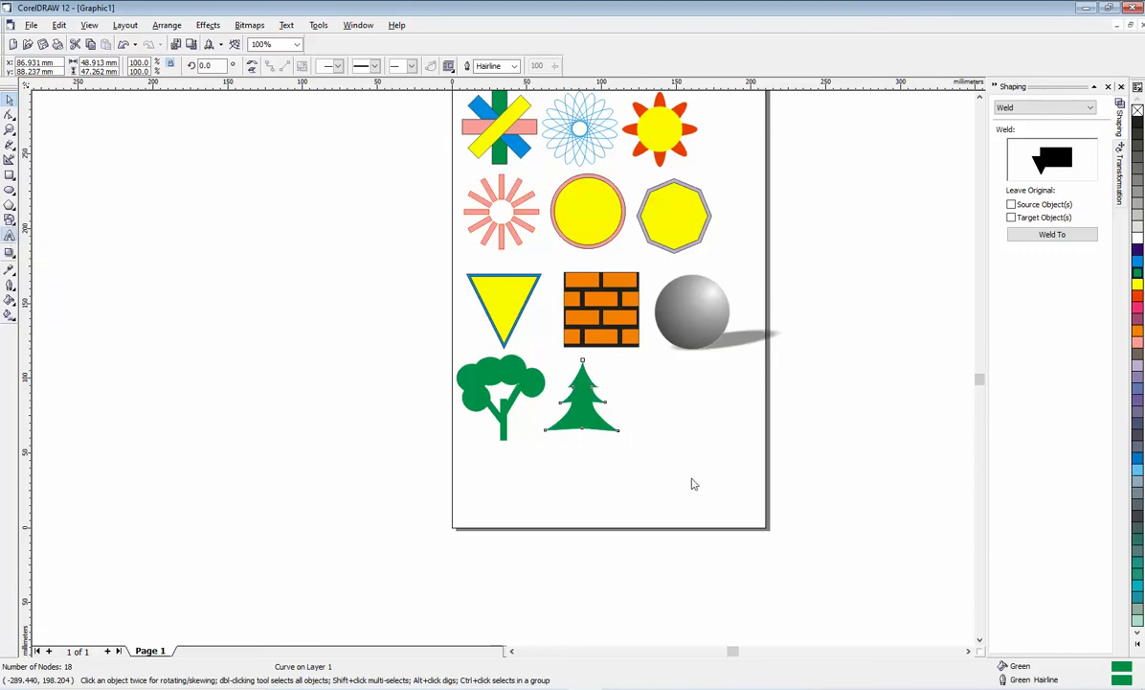
left_click(668, 422)
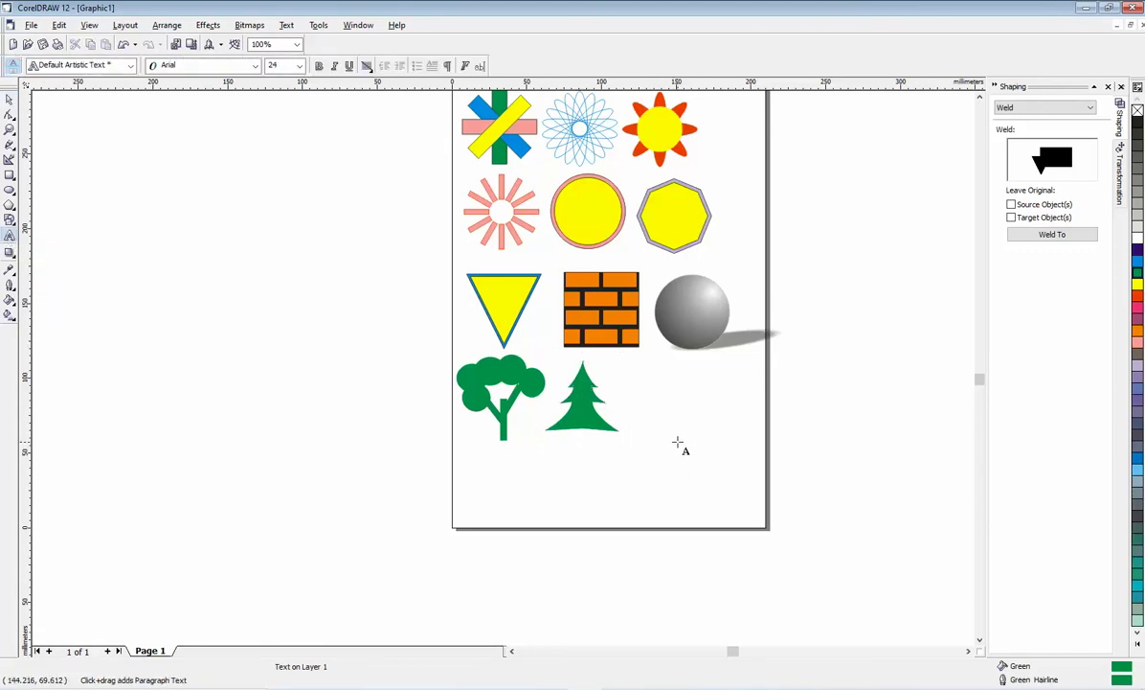
type("MARIJA")
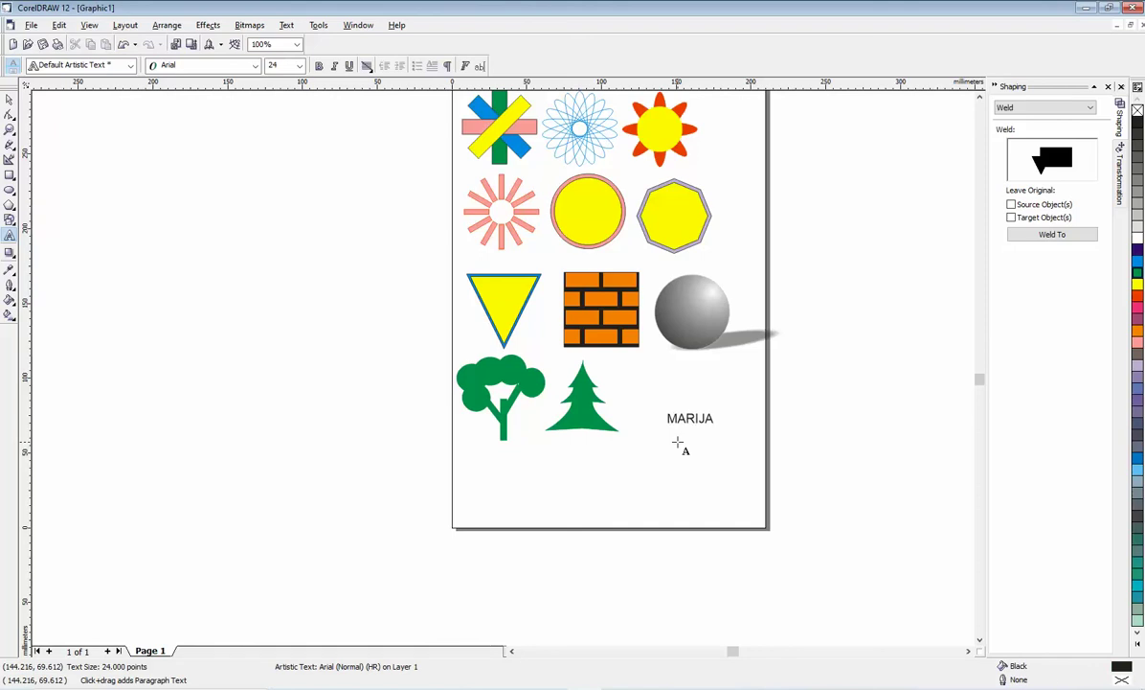
key("Escape")
left_click(10, 99)
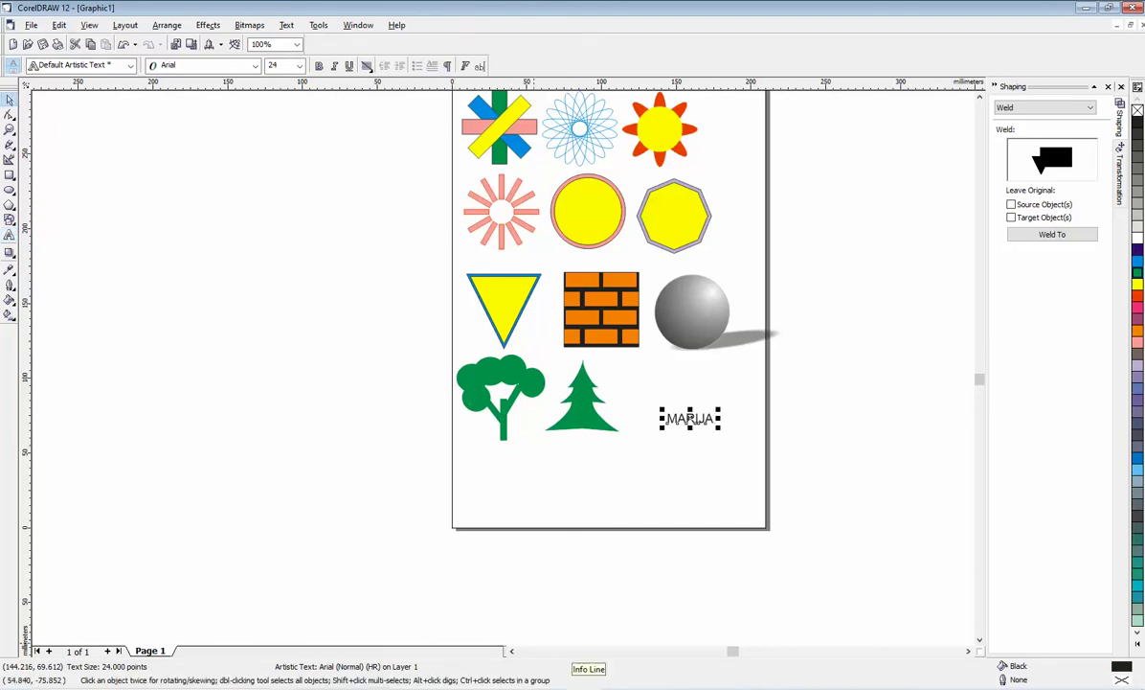
Compare with the Word sheet's example and skew the artistic text horizontally so that its letters lean to the left
key("alt+Tab")
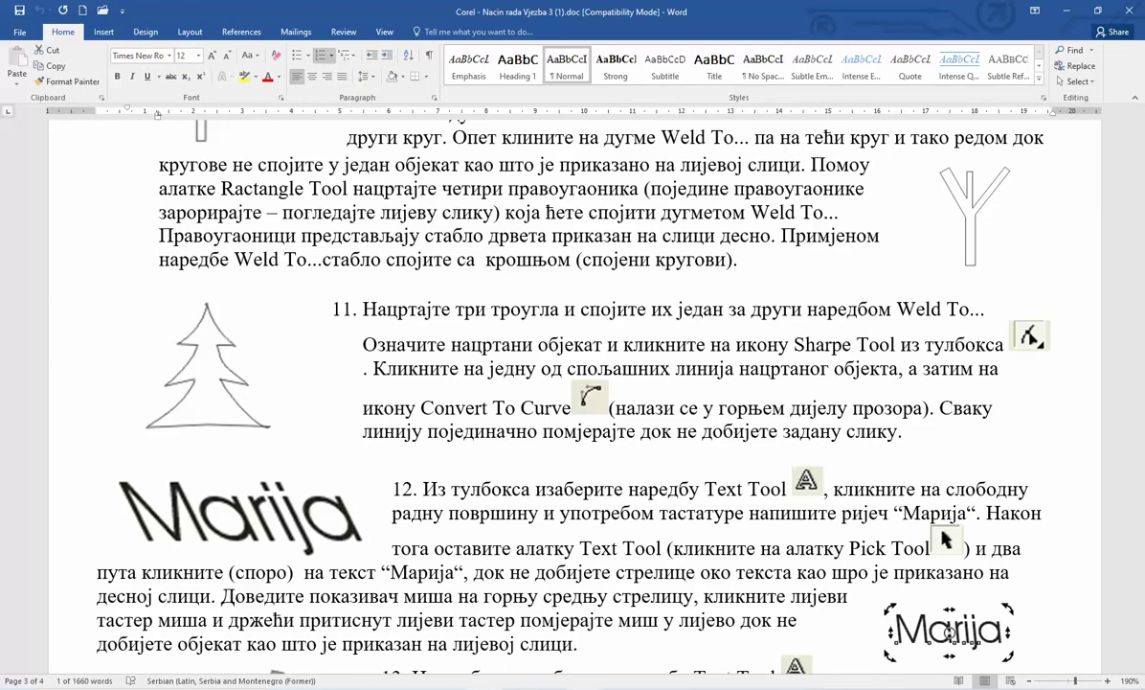
key("alt+Tab")
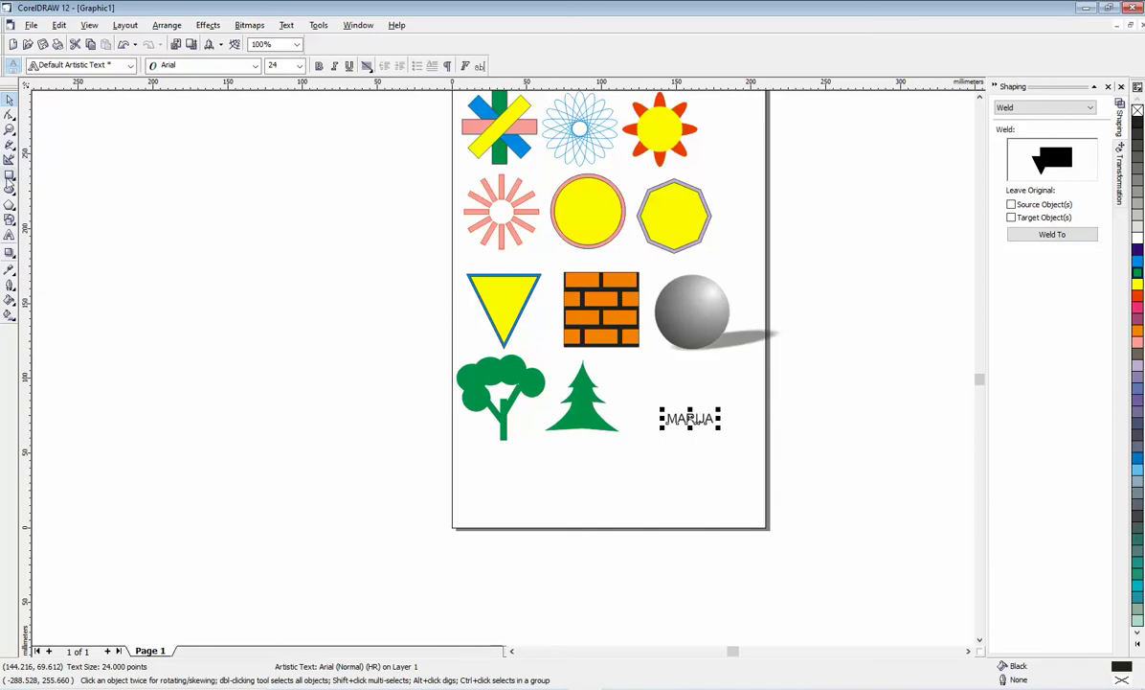
left_click(10, 128)
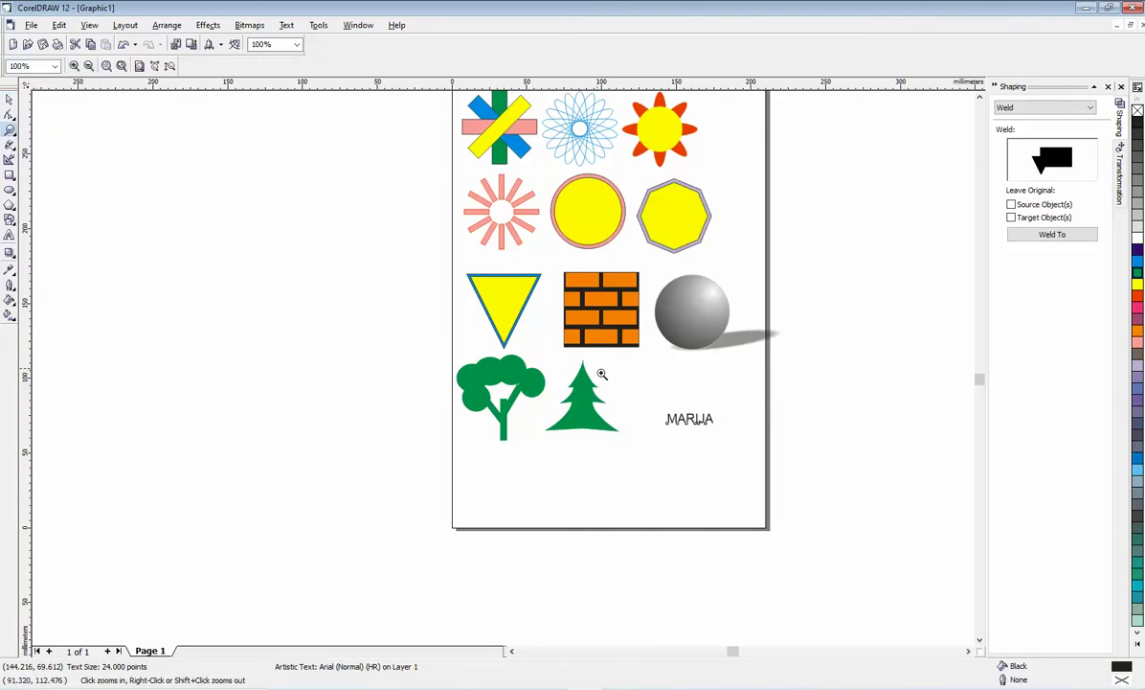
left_click_drag(643, 398, 733, 437)
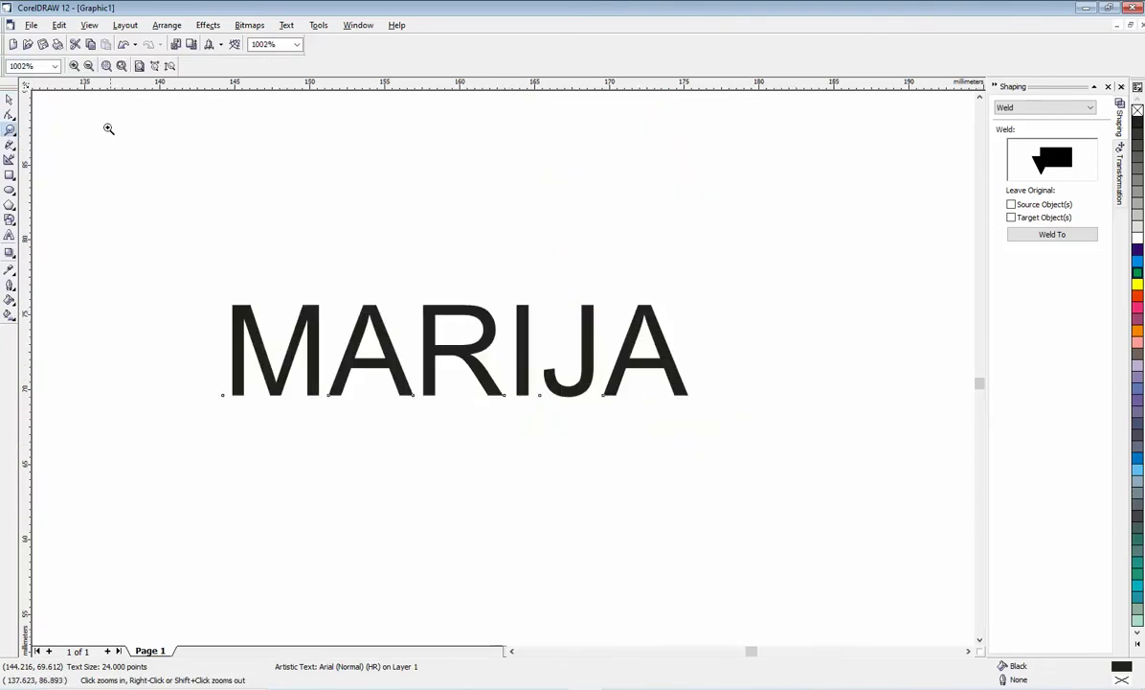
left_click(10, 99)
left_click(426, 325)
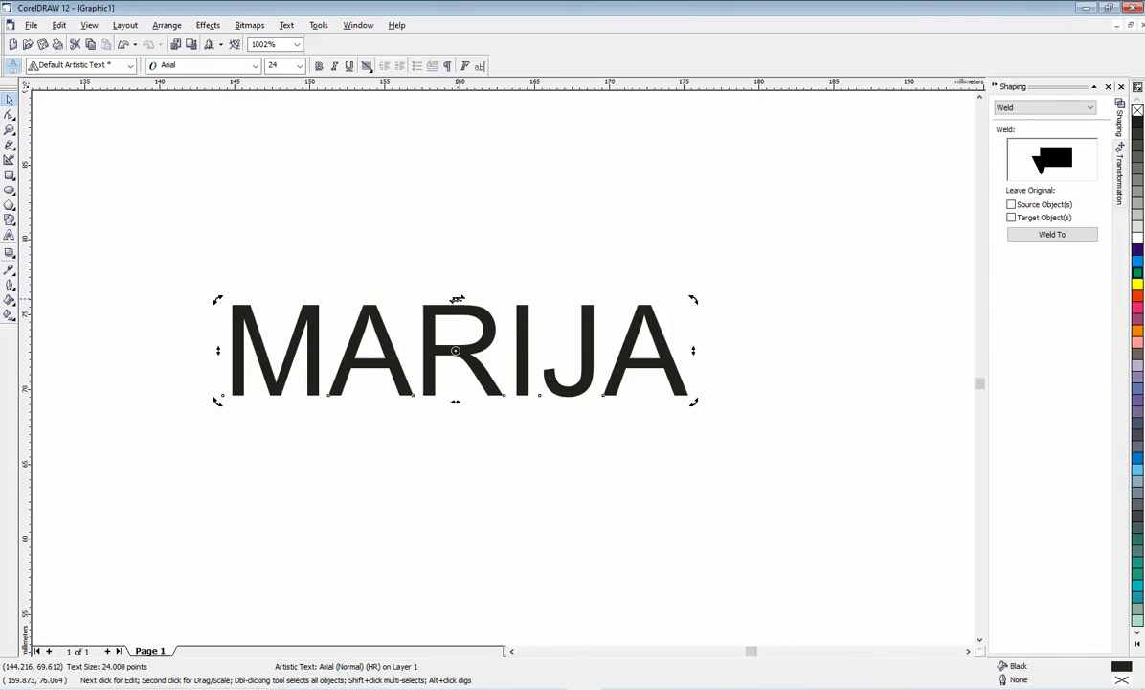
left_click_drag(456, 298, 384, 299)
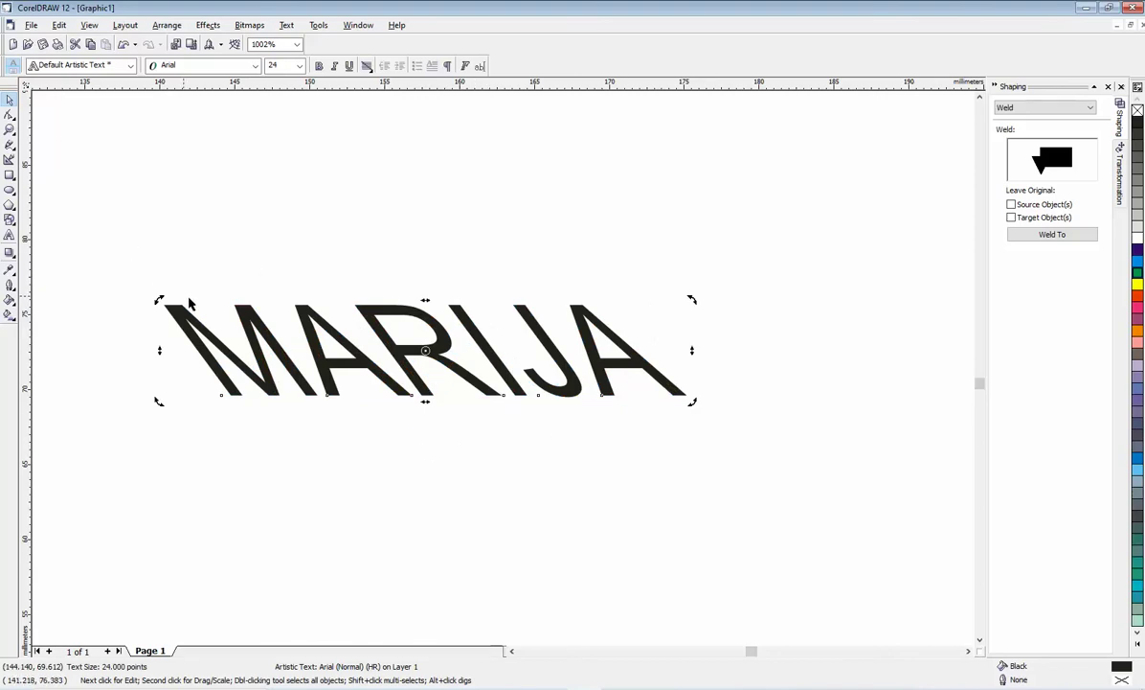
Move the skewed text up and closer to the fir tree, below the shaded ball's row, and deselect it
scroll(159, 264, "down", 1)
left_click(9, 129)
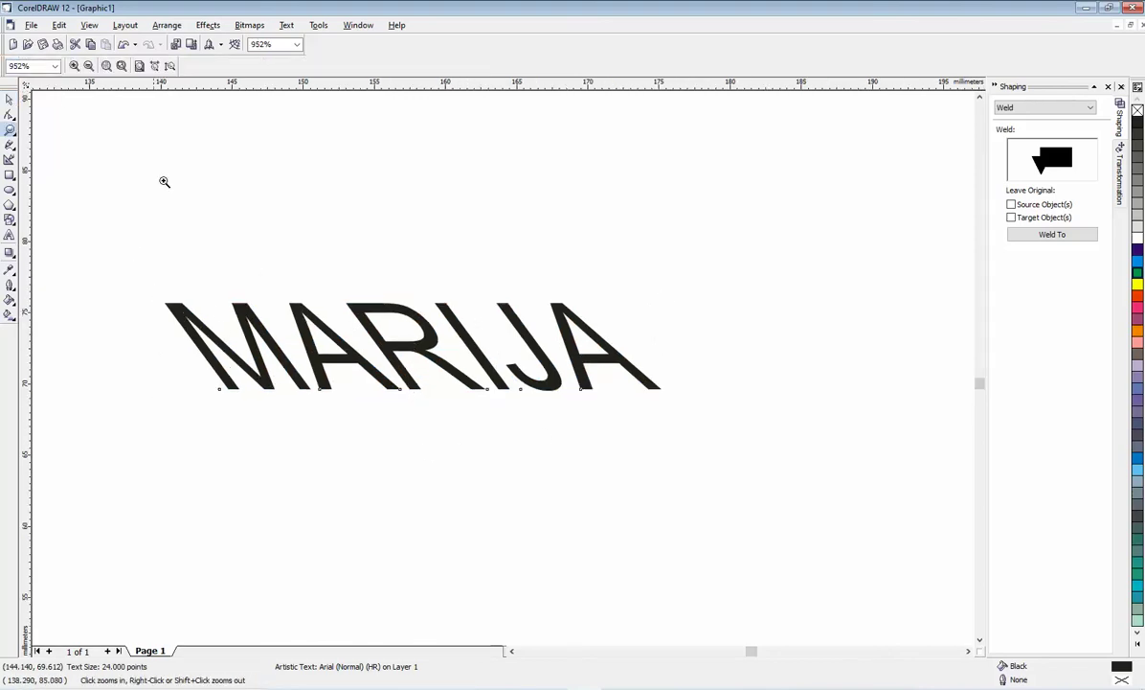
right_click(318, 300)
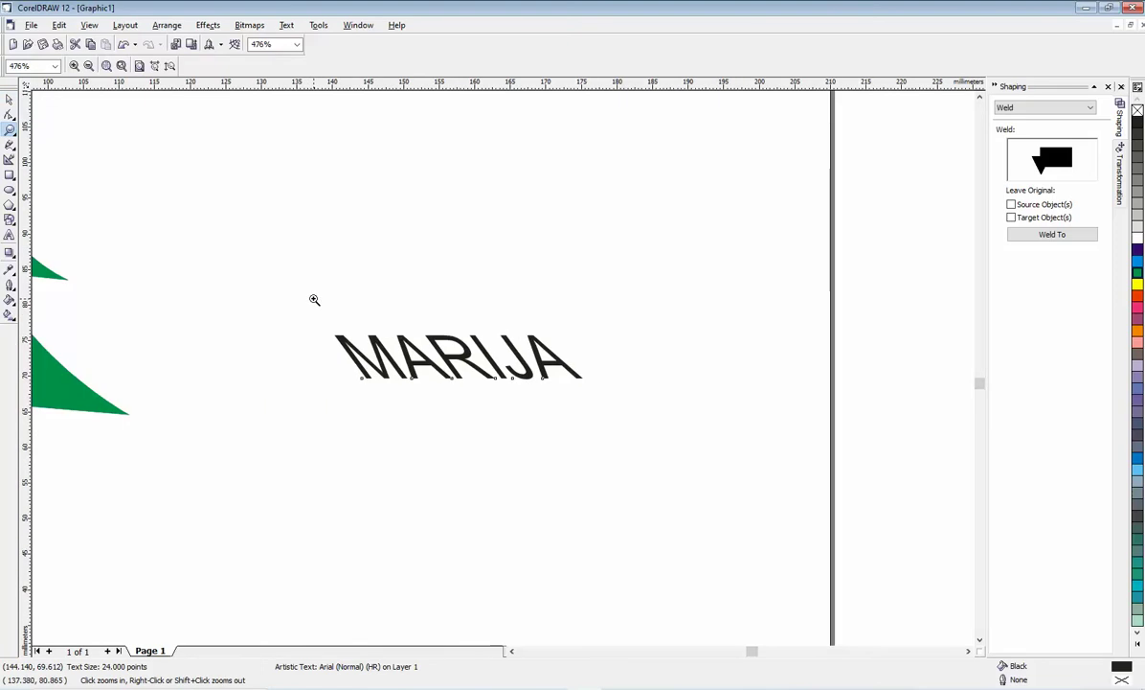
right_click(314, 299)
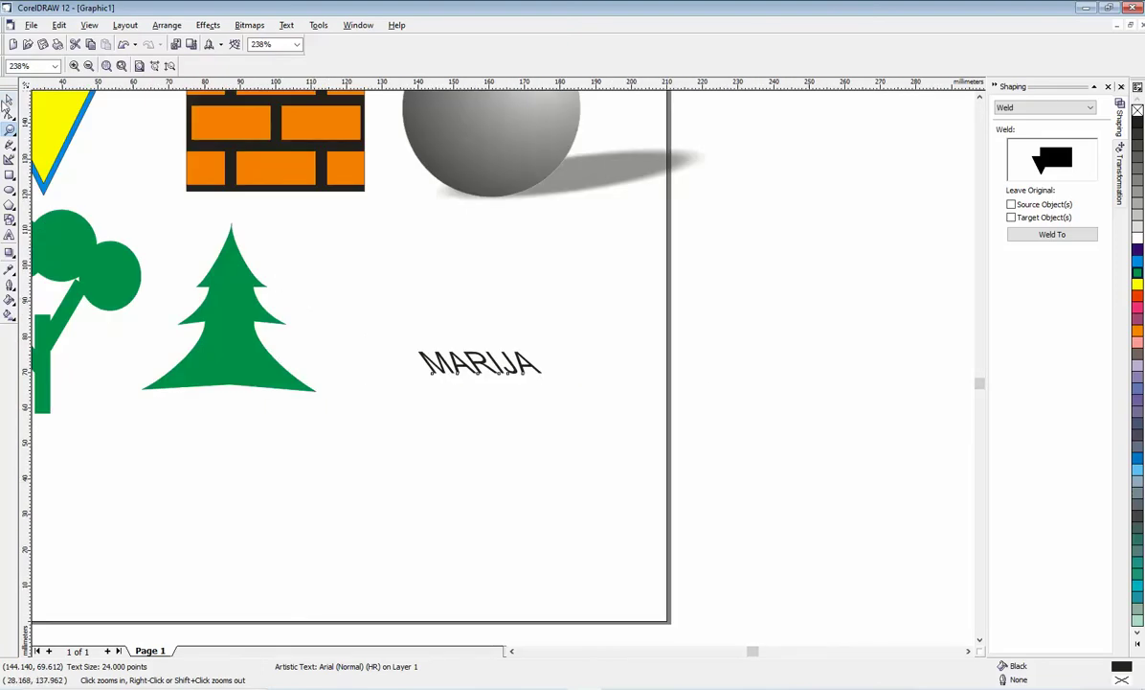
left_click(10, 98)
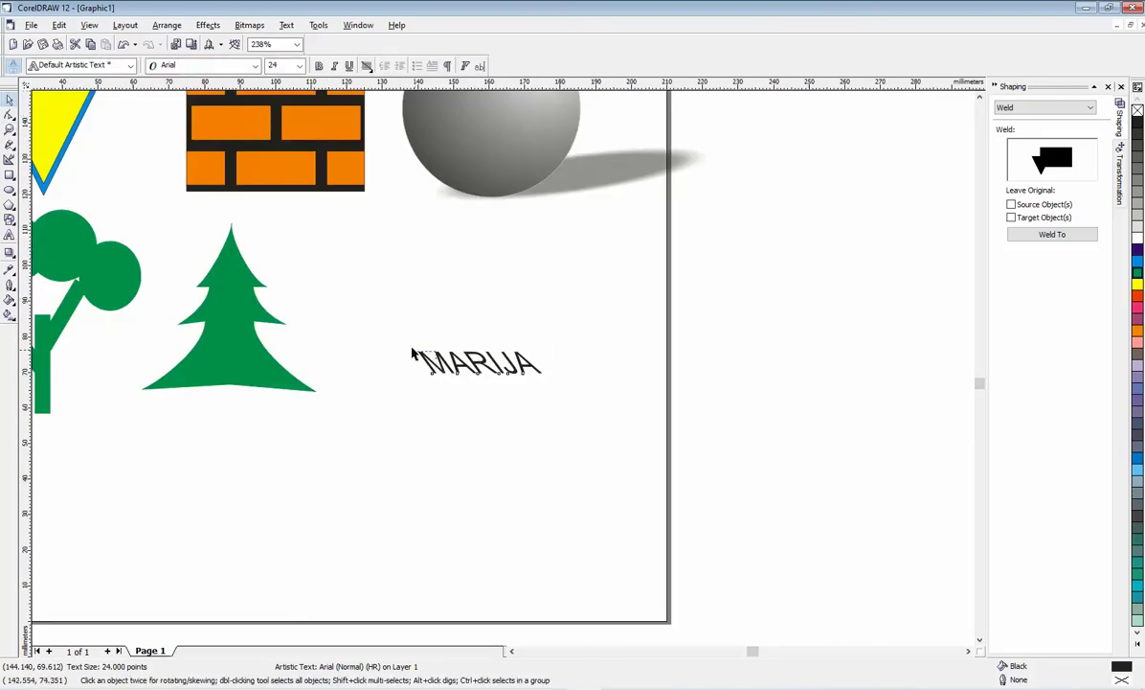
left_click_drag(412, 356, 378, 290)
left_click_drag(421, 359, 381, 289)
left_click(501, 632)
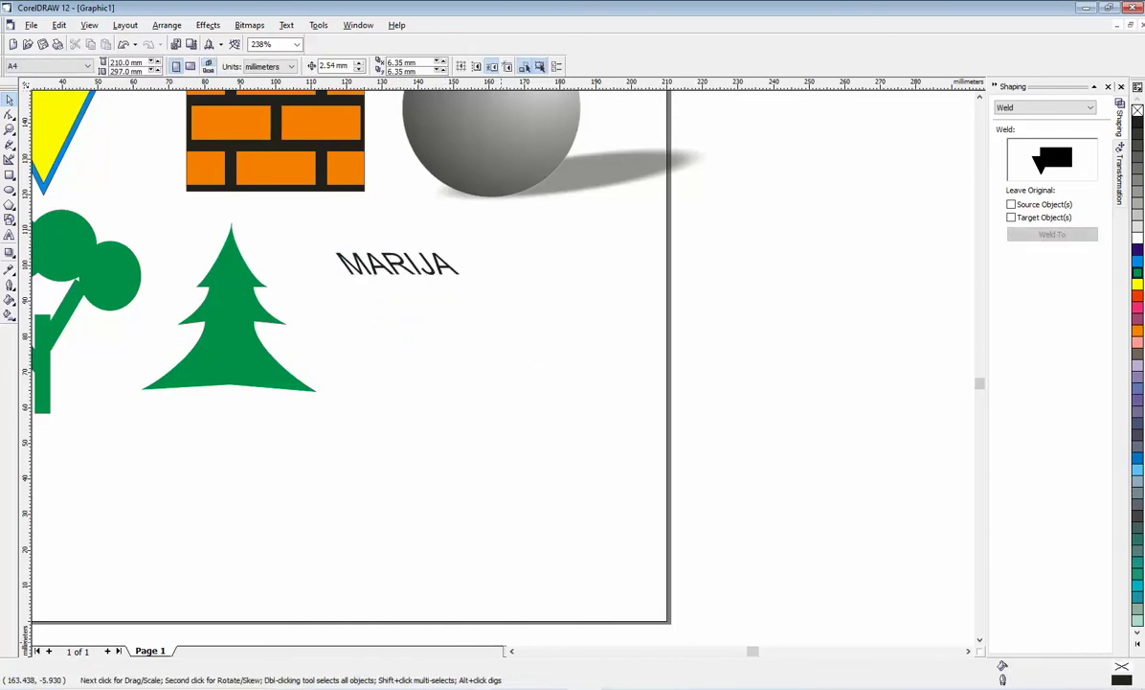
Check exercise 13 in the Word sheet and add its sample first name in capitals as artistic text below the skewed text in CorelDRAW
key("alt+Tab")
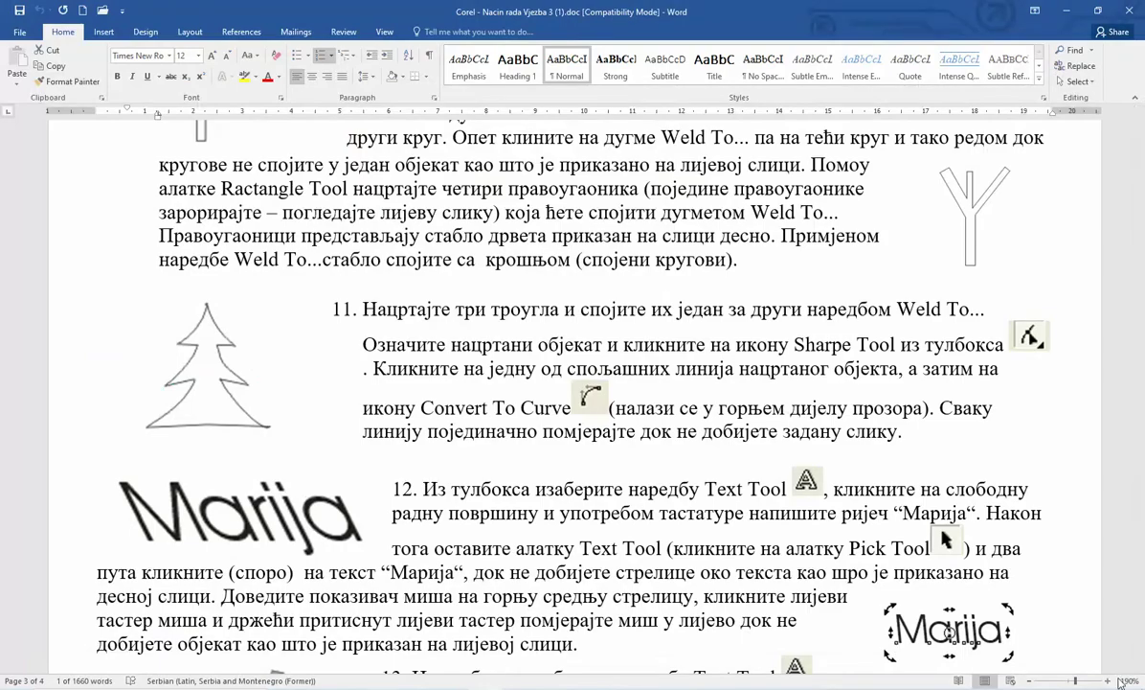
left_click(1138, 668)
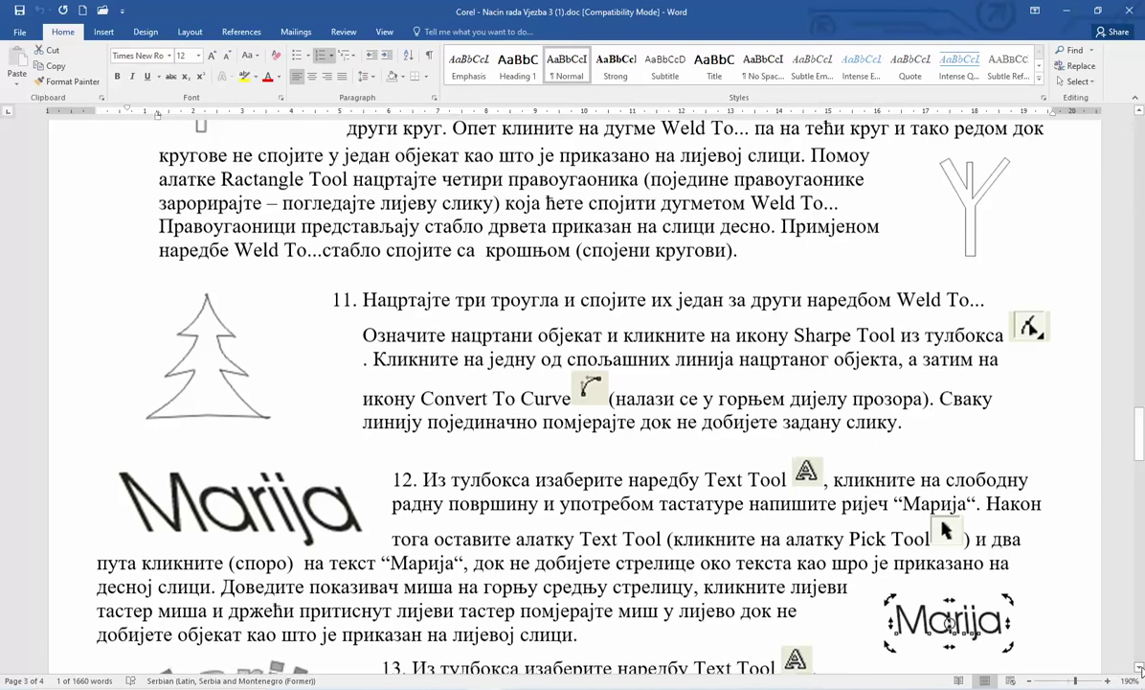
scroll(1138, 668, "down", 4)
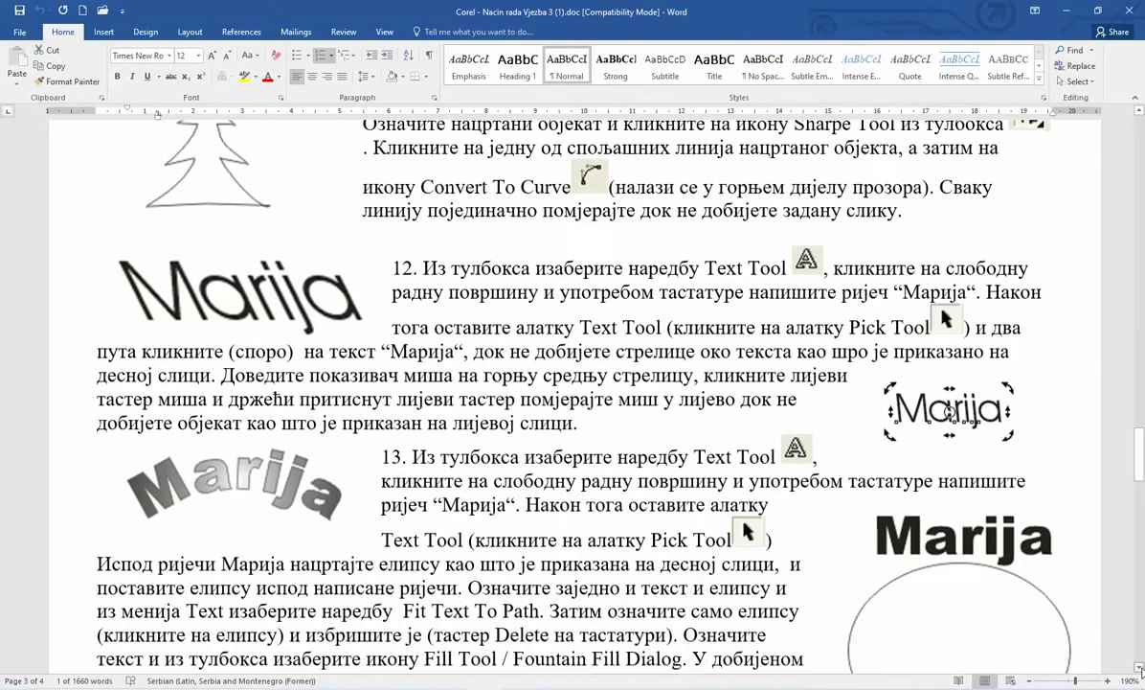
scroll(547, 342, "down", 2)
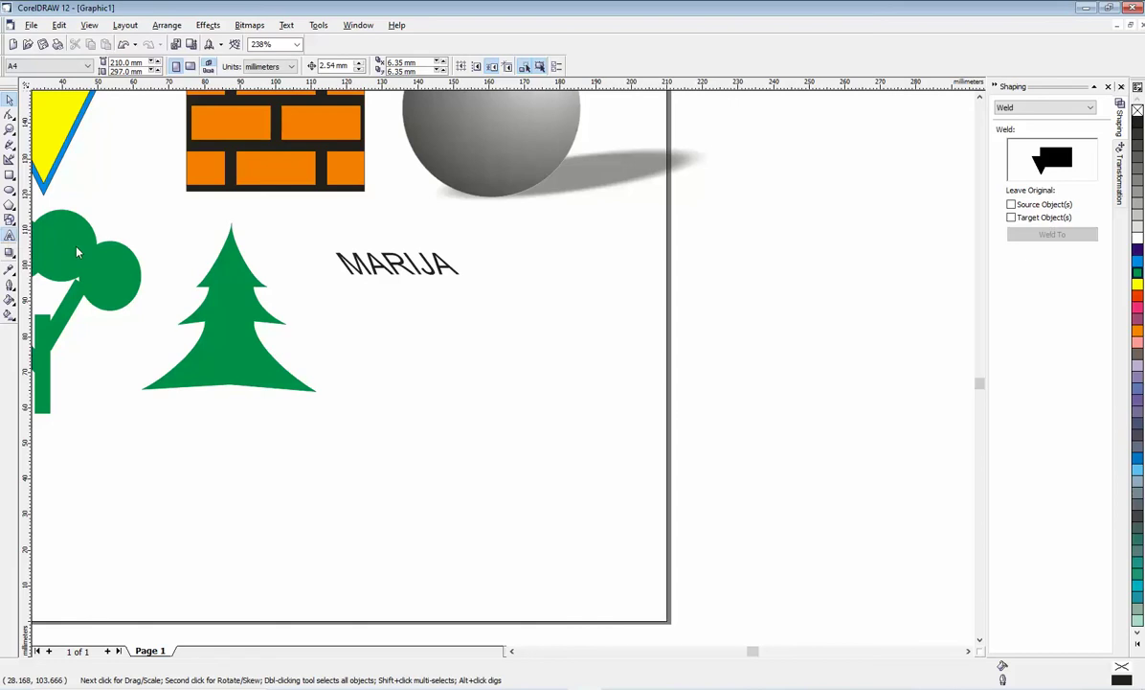
key("F8")
left_click(460, 335)
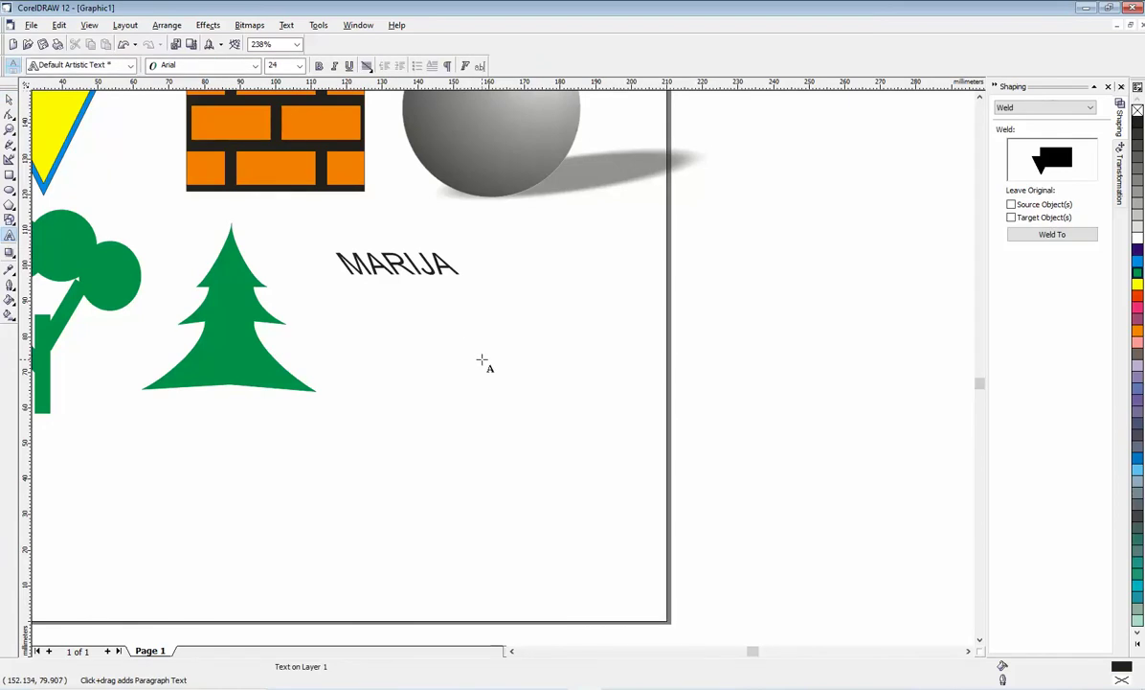
type("MARIJA")
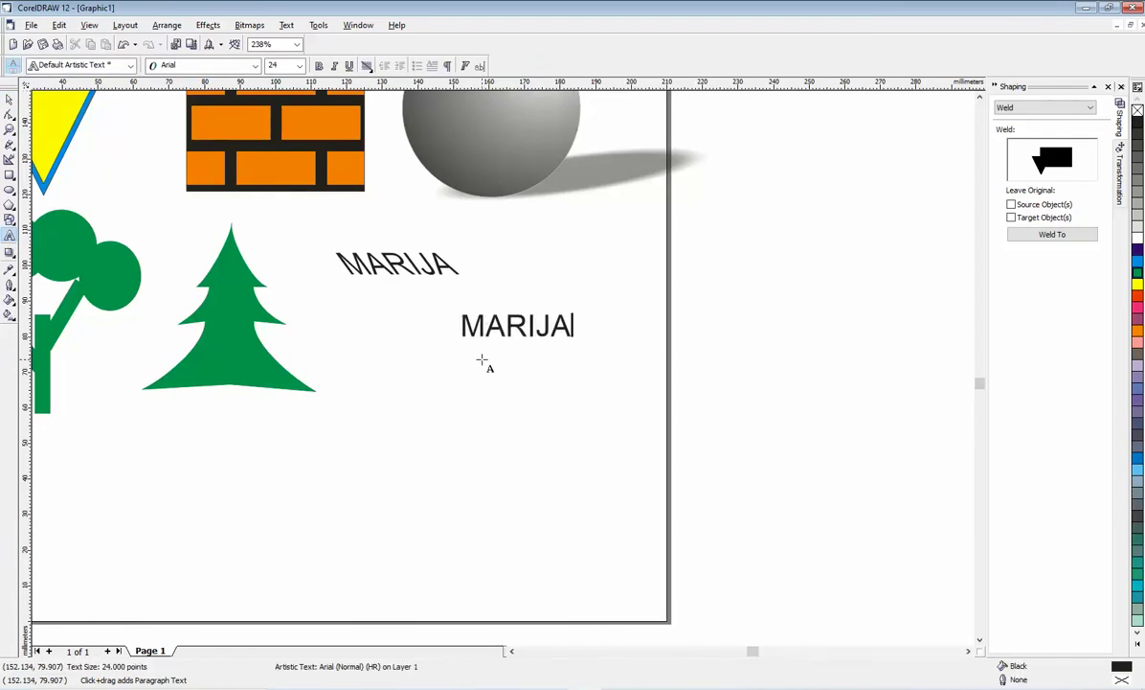
key("ctrl+space")
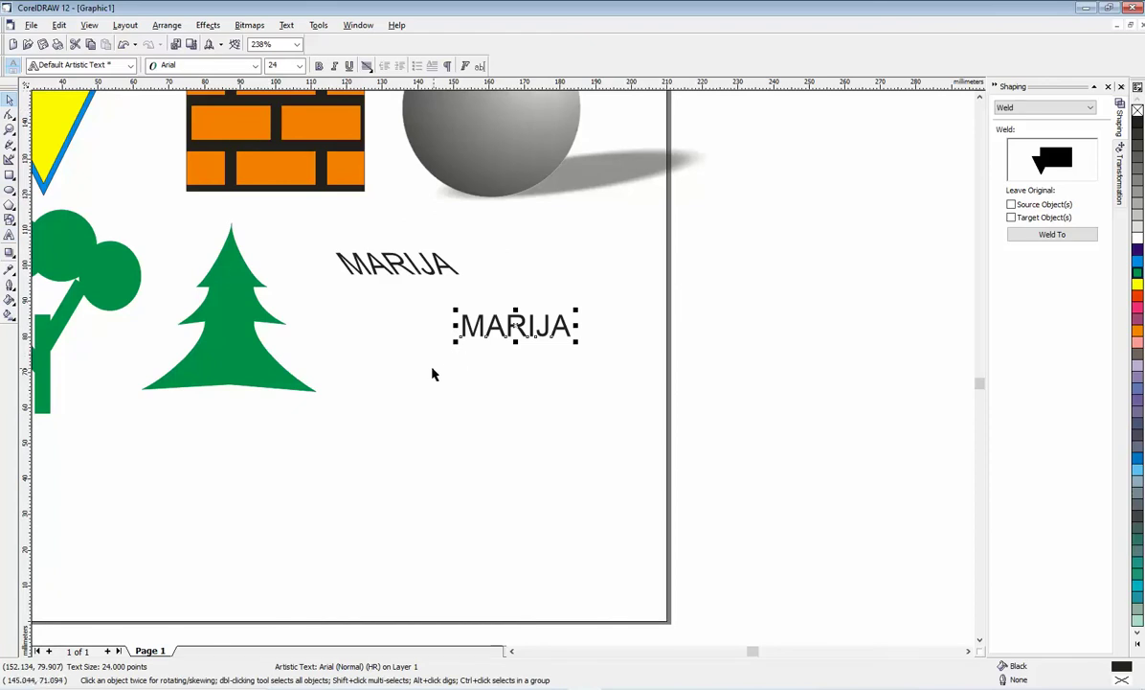
Draw an ellipse about 47 mm wide and 33 mm high below the new upright text
left_click(10, 190)
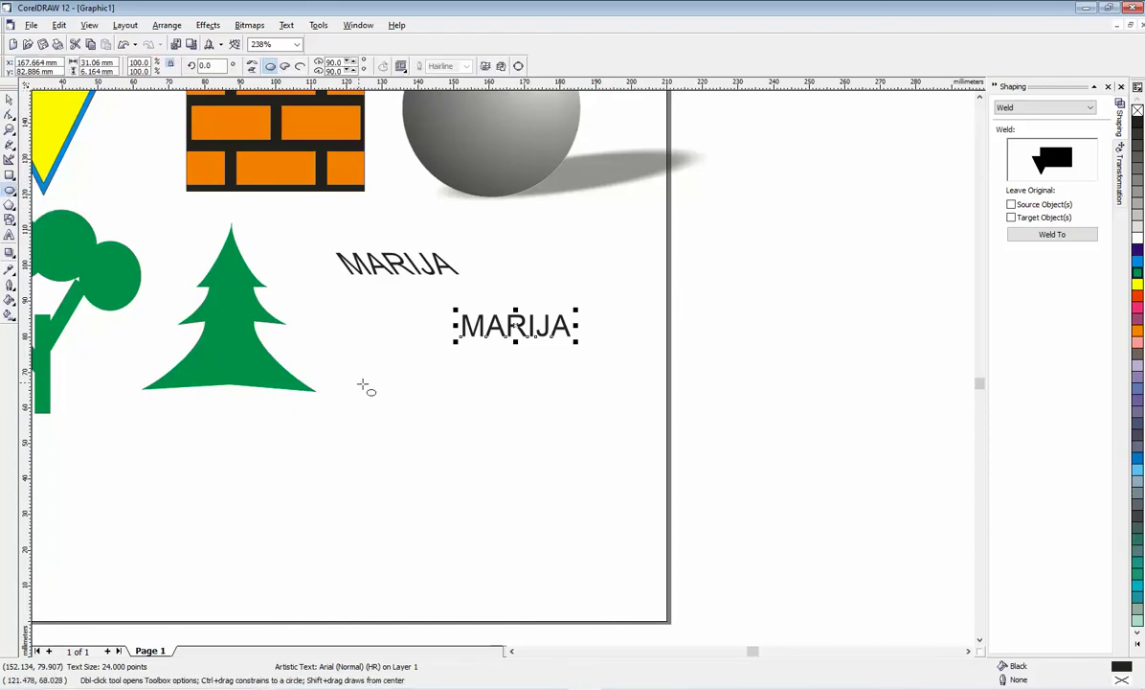
left_click_drag(444, 365, 614, 484)
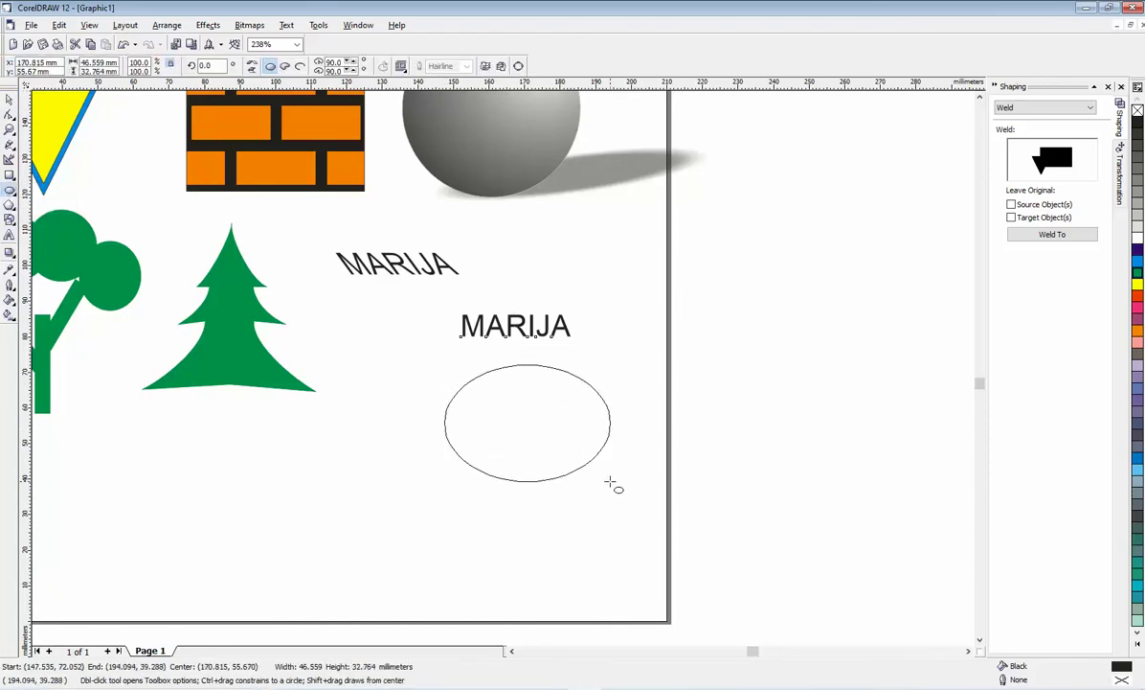
key("space")
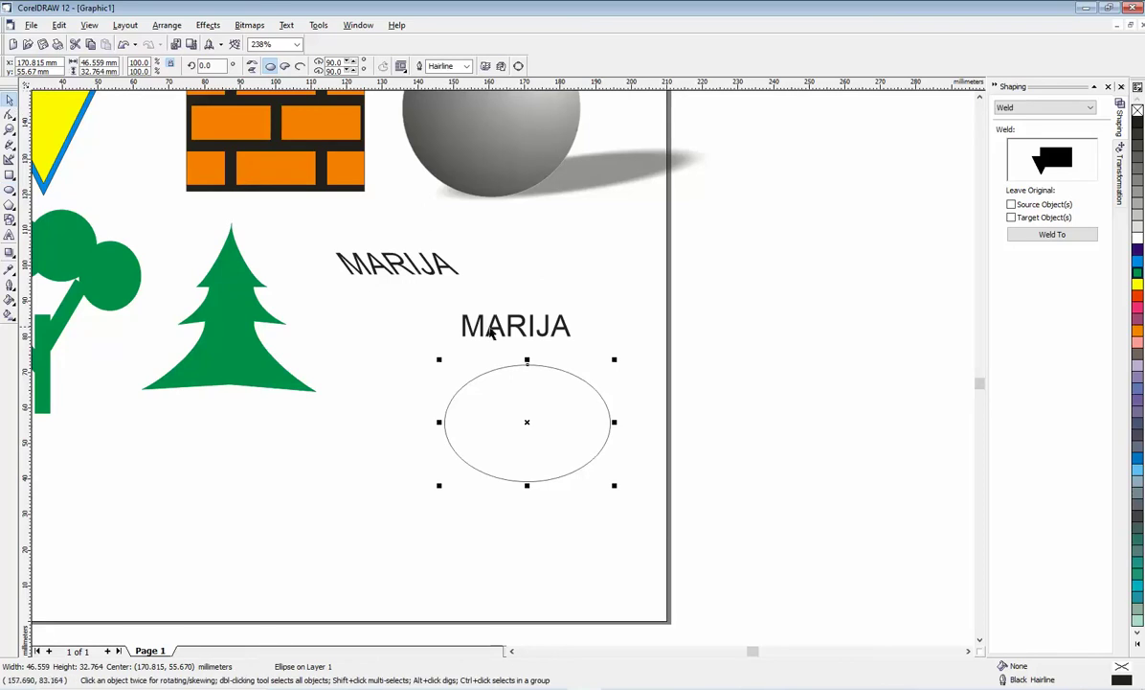
Move the upright text to just above the ellipse and fill it with cyan
left_click_drag(512, 331, 532, 349)
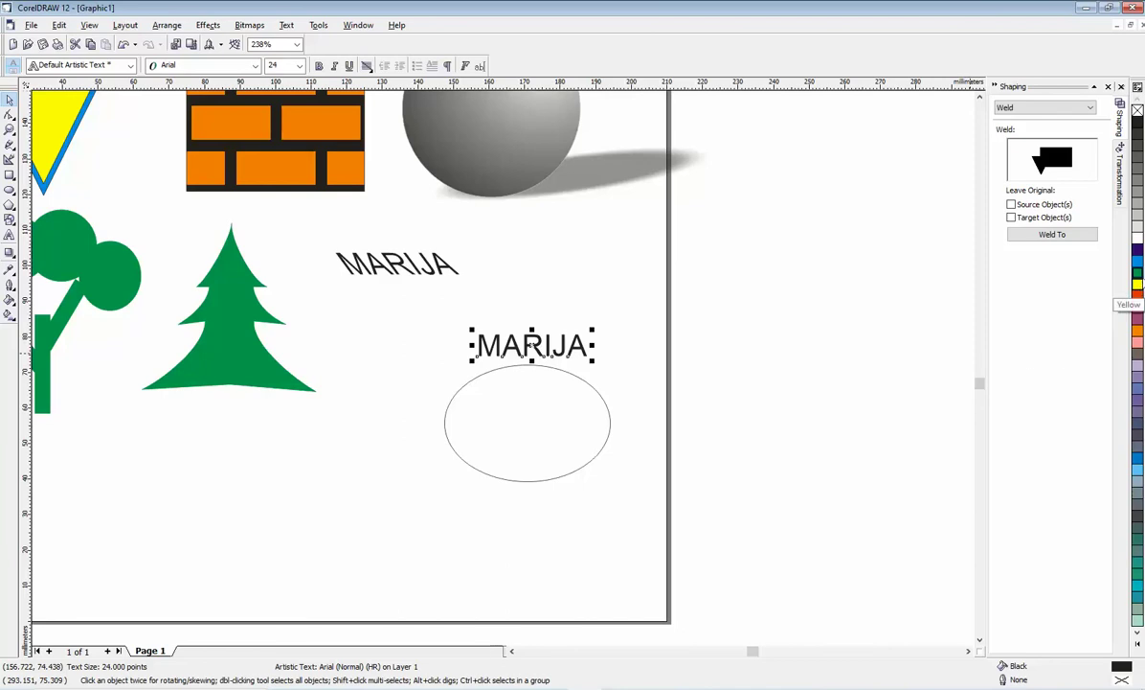
left_click(1138, 264)
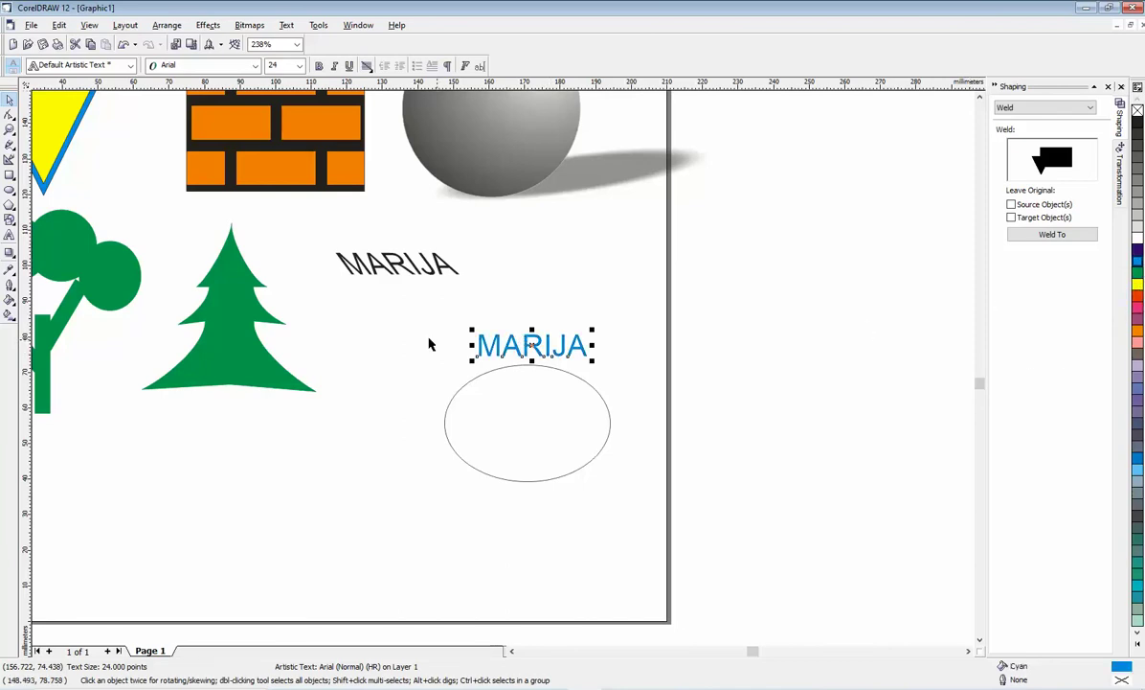
Check the exercise 13 instructions in Word and fit the cyan text to the ellipse as its path in CorelDRAW
left_click_drag(371, 305, 648, 502)
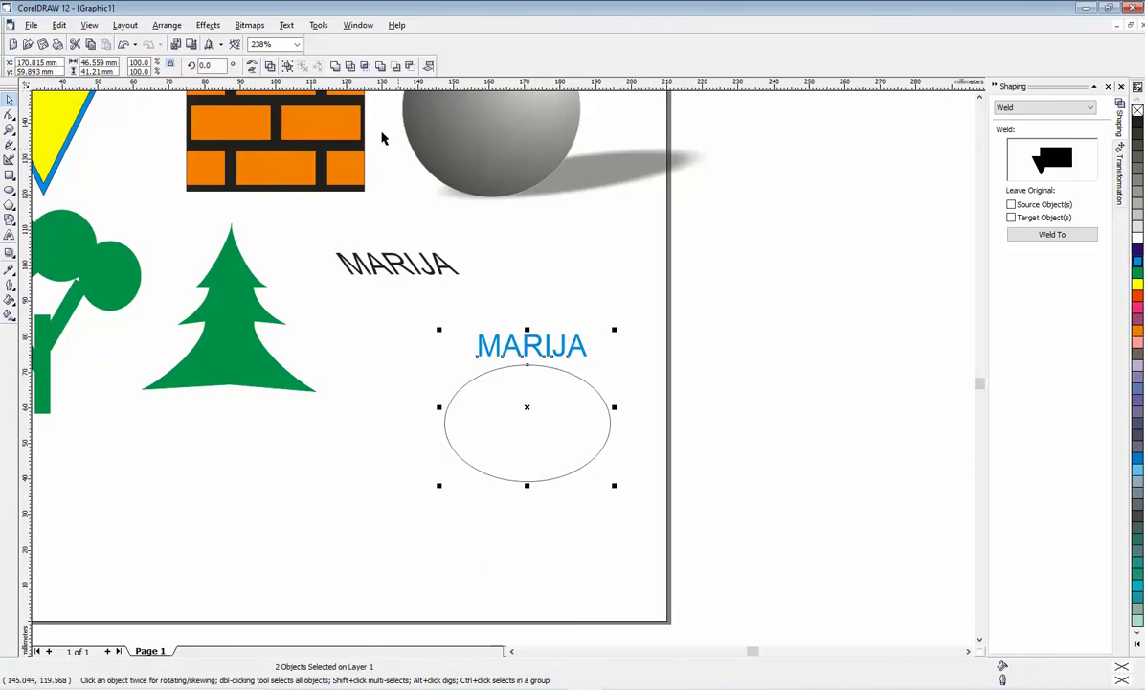
key("alt+Tab")
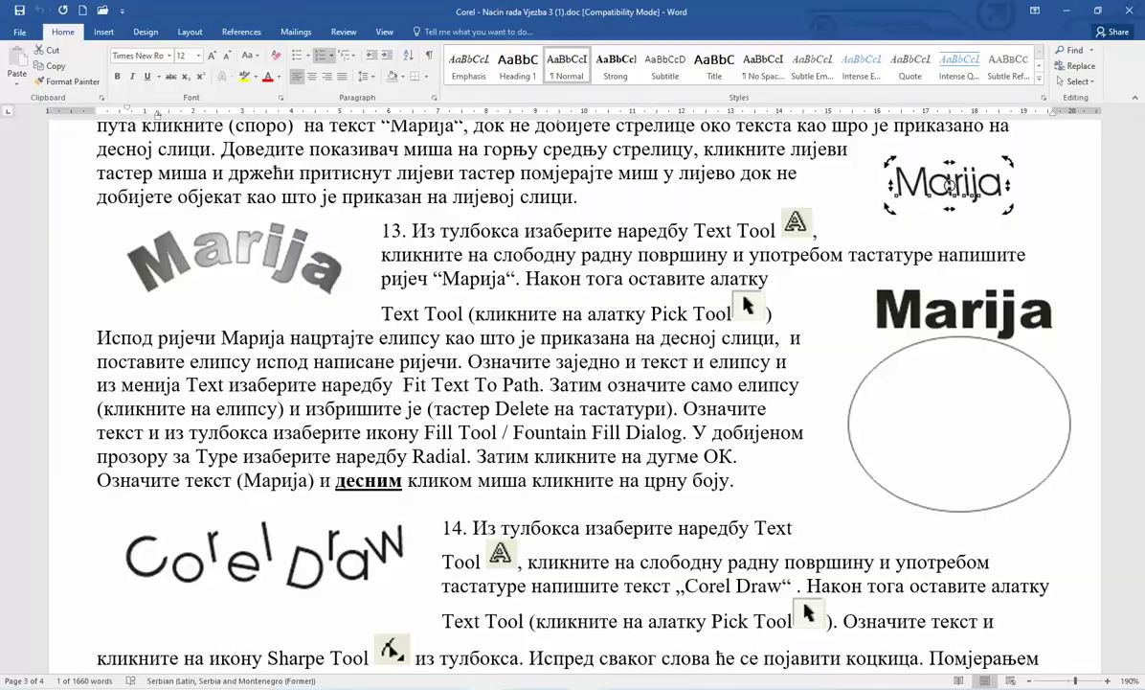
key("alt+Tab")
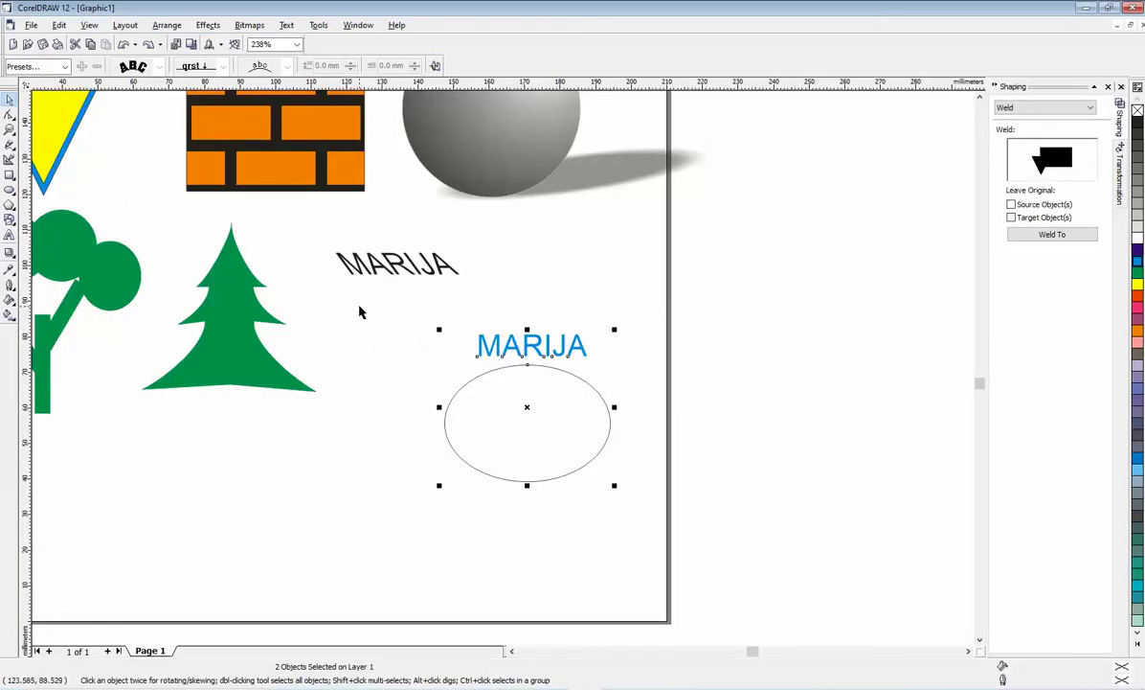
left_click_drag(360, 311, 650, 526)
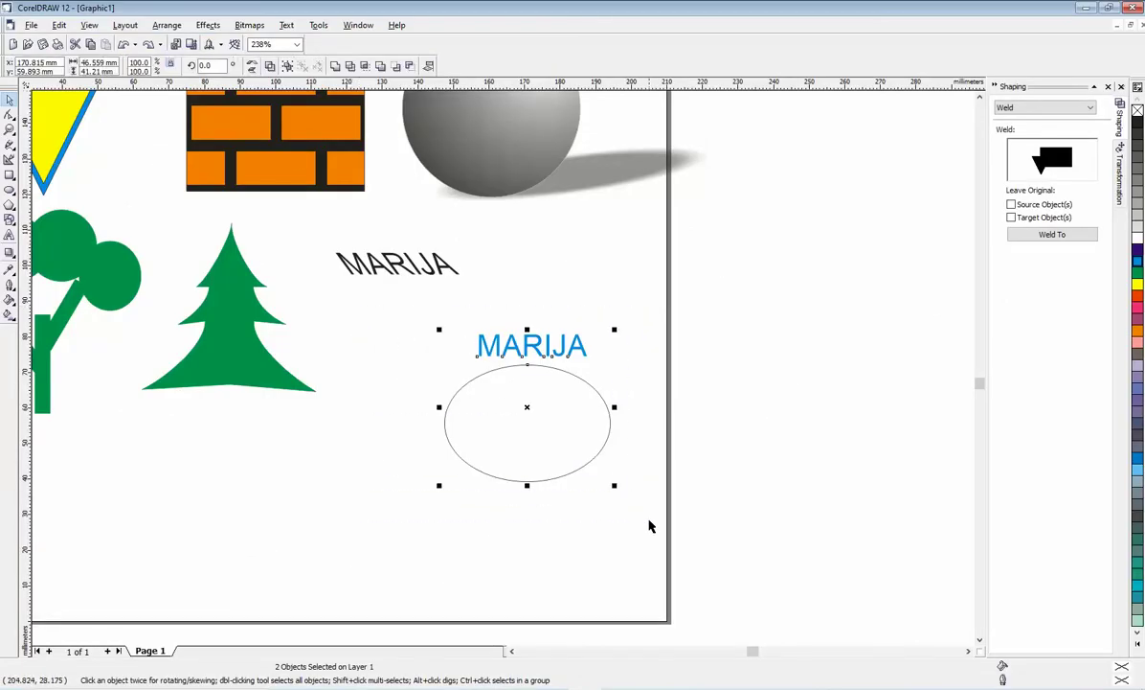
left_click(286, 25)
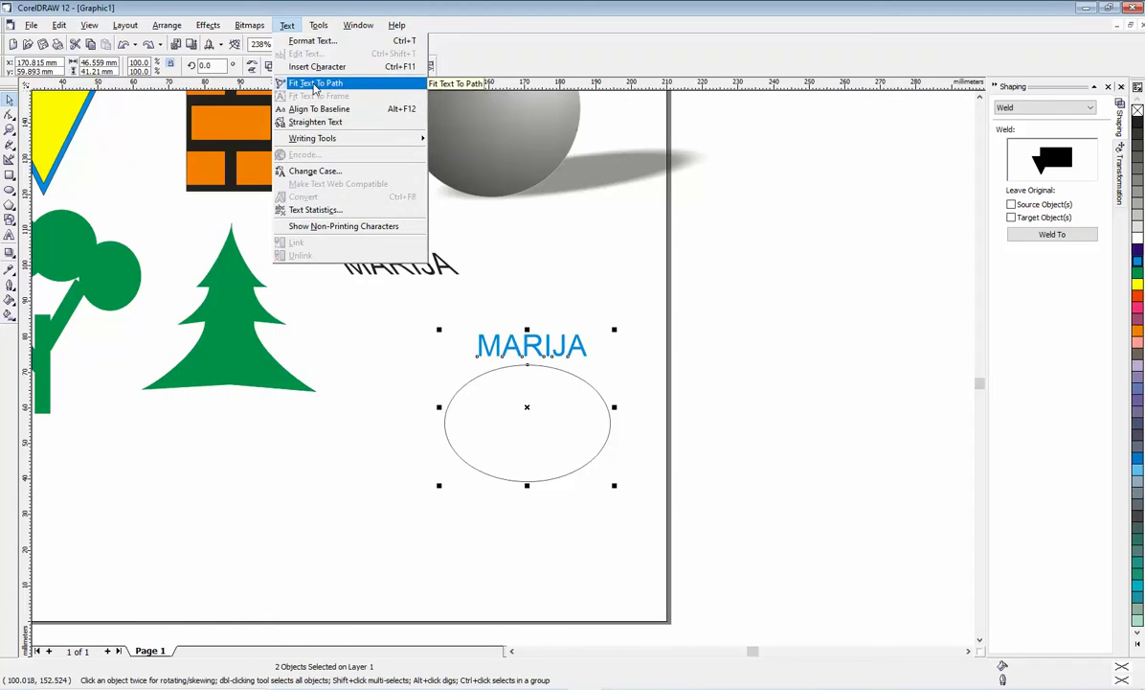
left_click(315, 83)
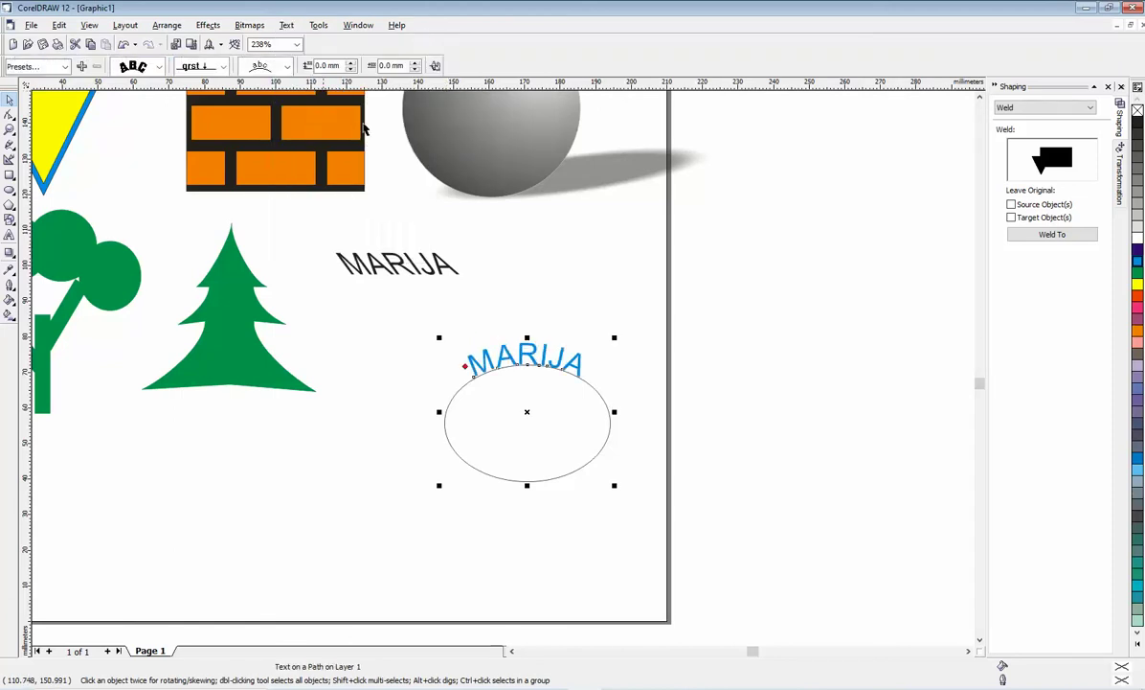
Delete the ellipse under the curved text and move the text up beside the skewed text
left_click(508, 534)
left_click(558, 476)
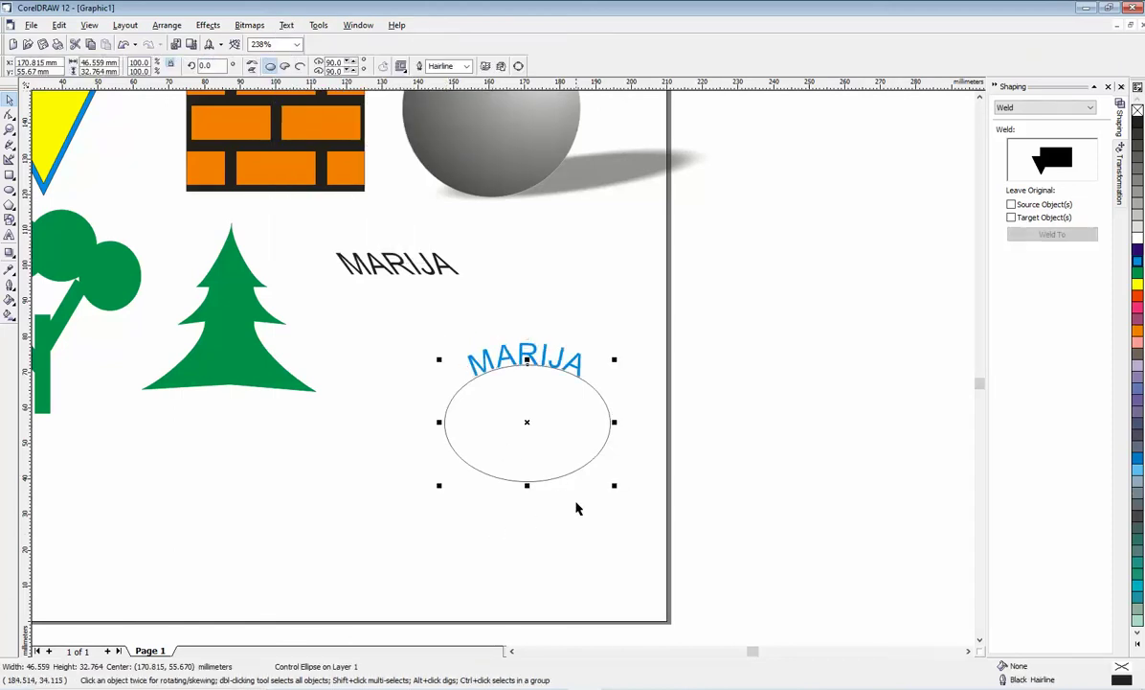
left_click(421, 463)
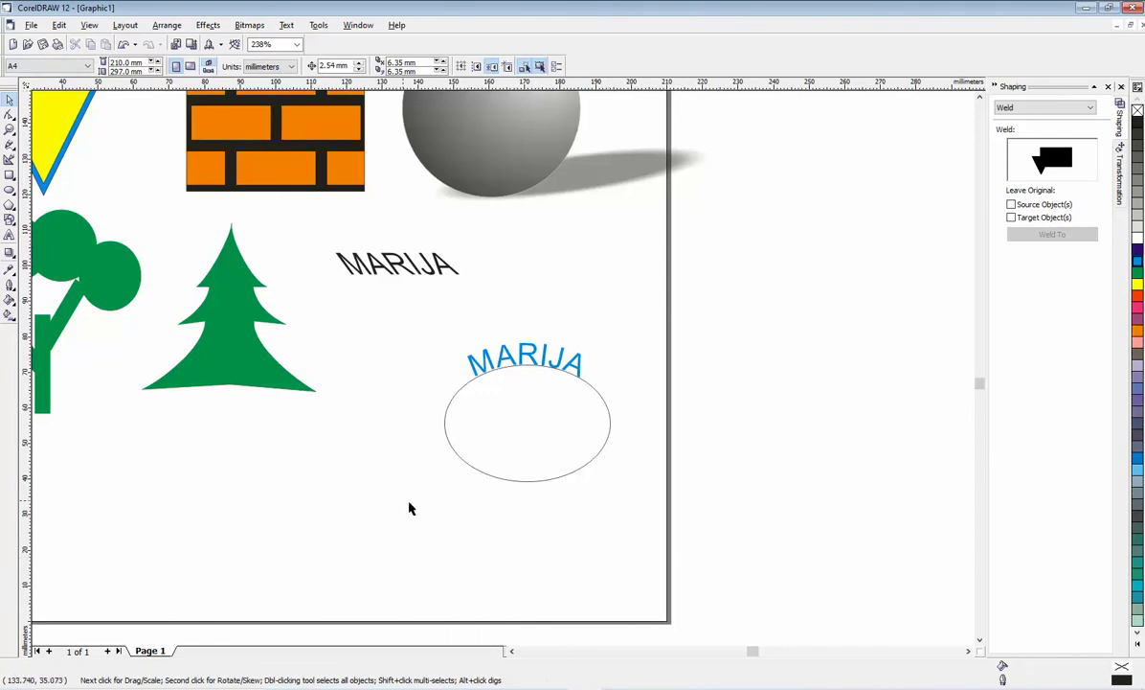
left_click(489, 472)
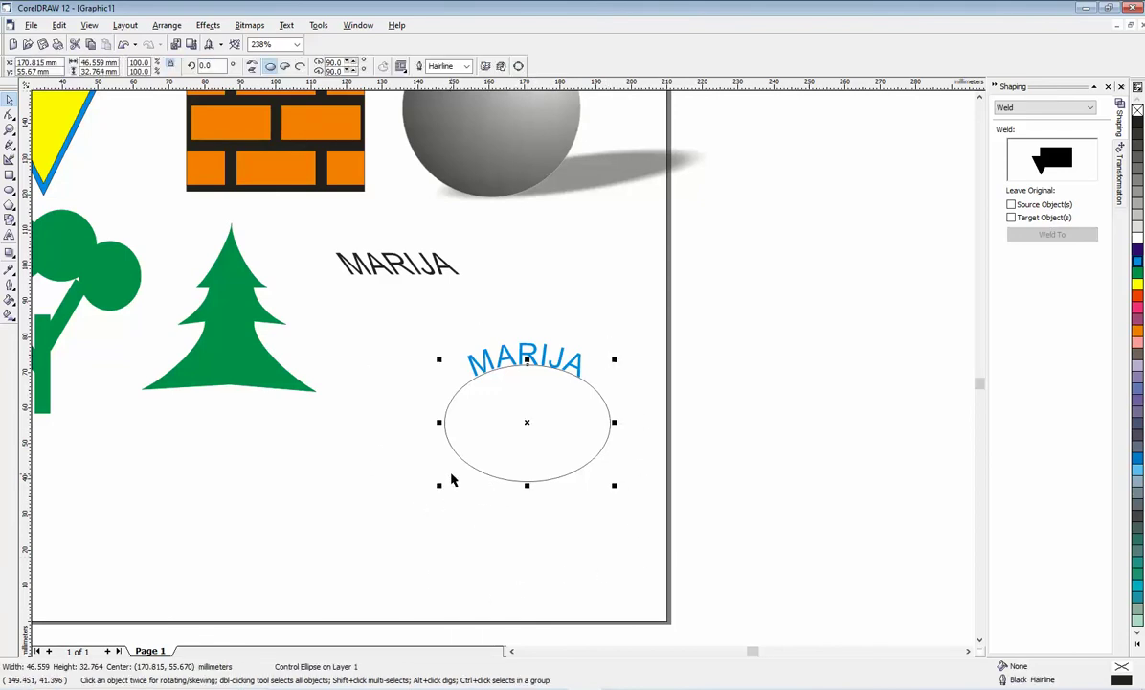
key("Delete")
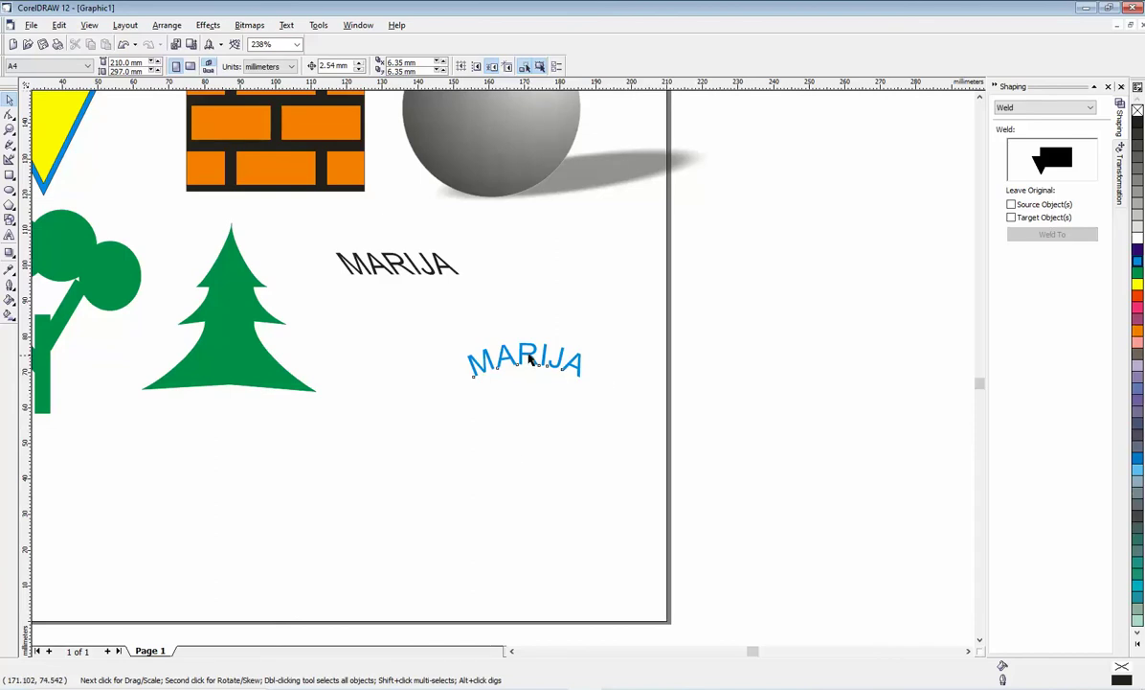
left_click_drag(530, 357, 539, 300)
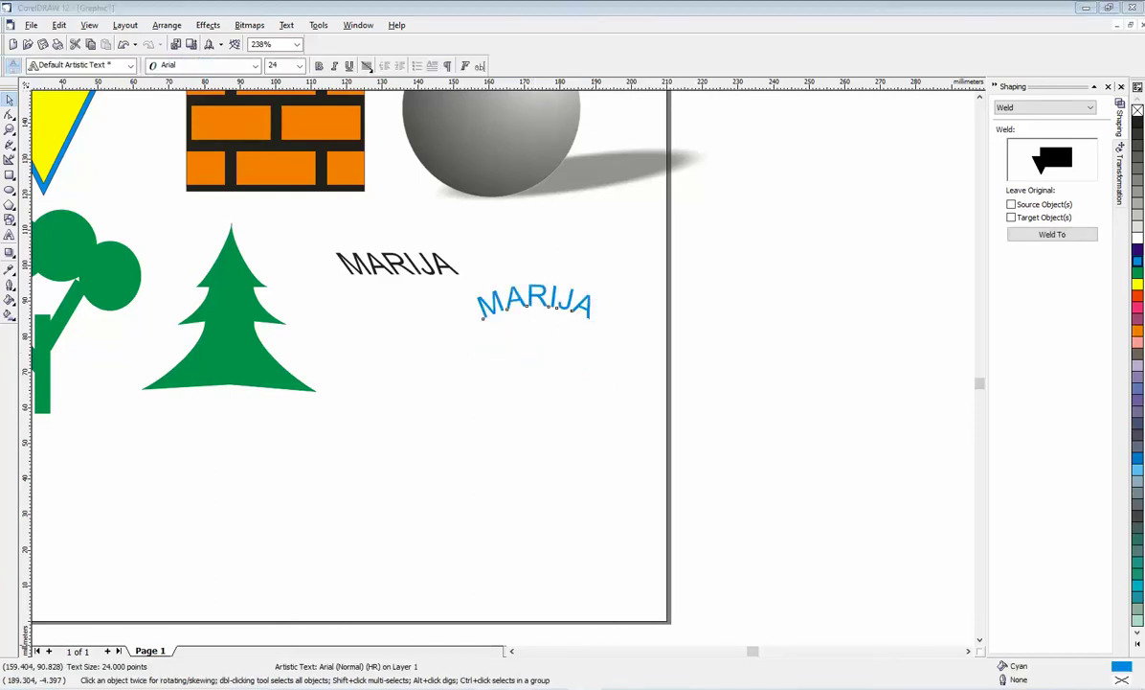
Check exercise 14 in the Word sheet and add the same first name in capitals as artistic text to the right of the fir tree in CorelDRAW
key("alt+Tab")
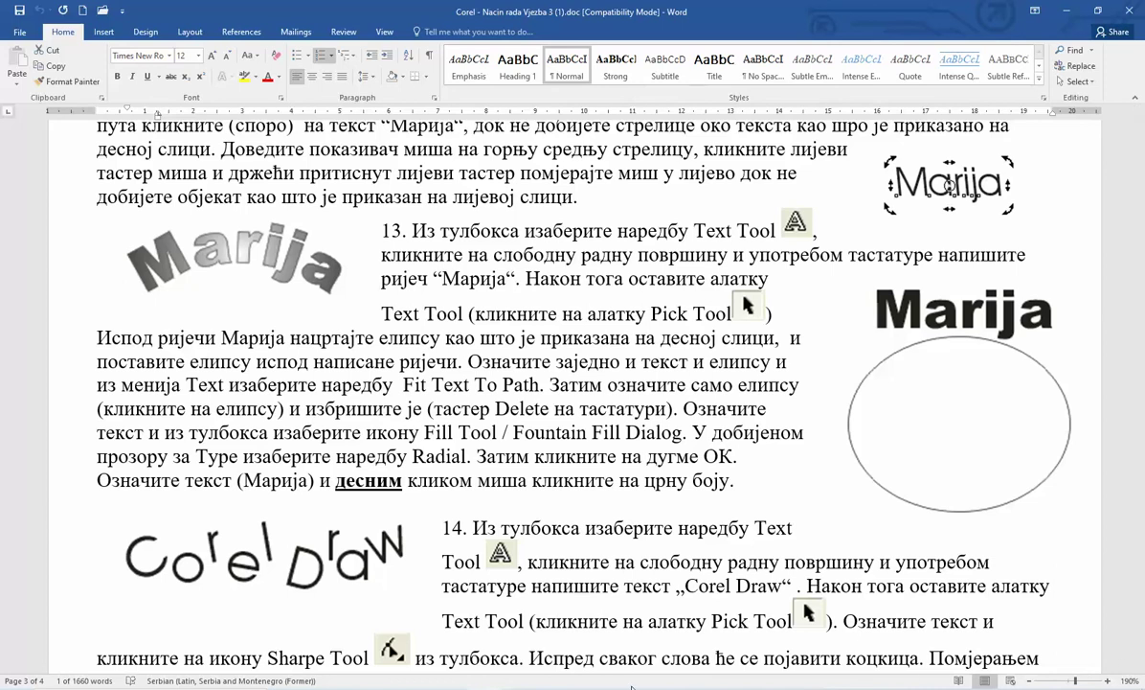
key("alt+Tab")
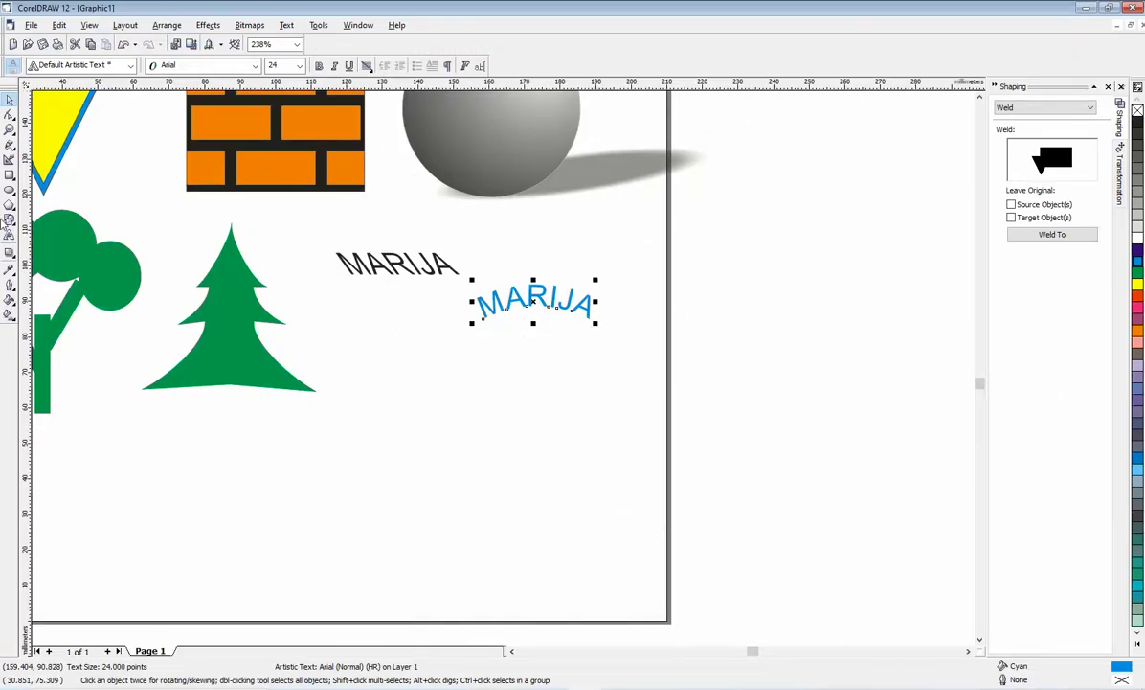
left_click(7, 236)
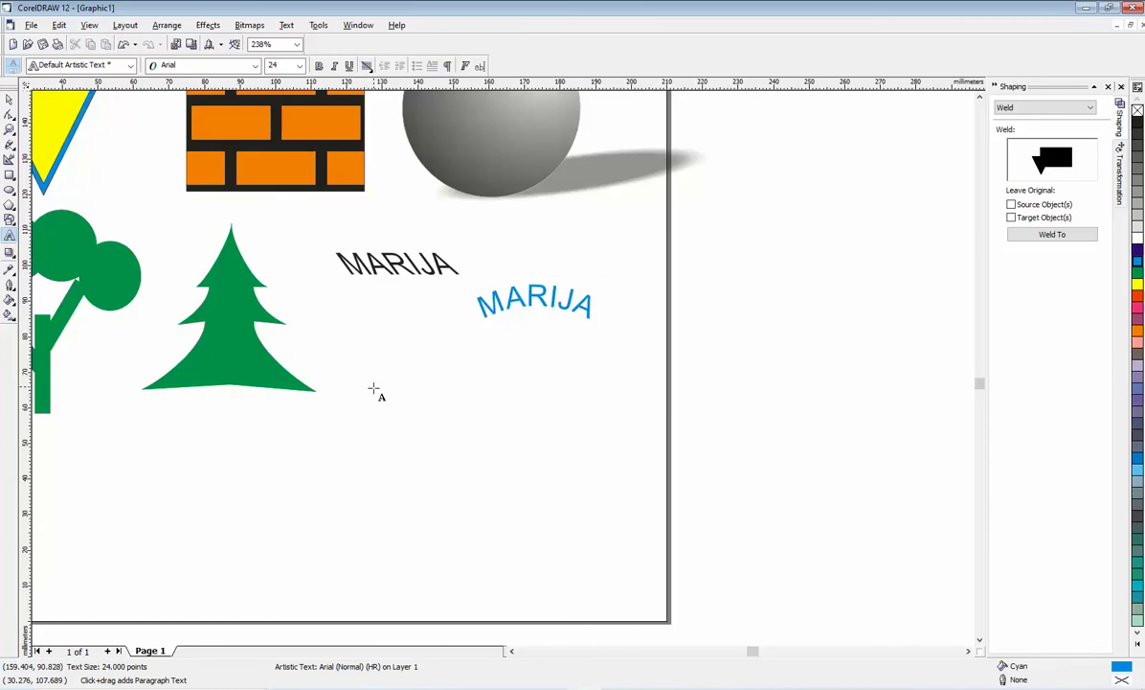
left_click(374, 386)
type("MARIJA")
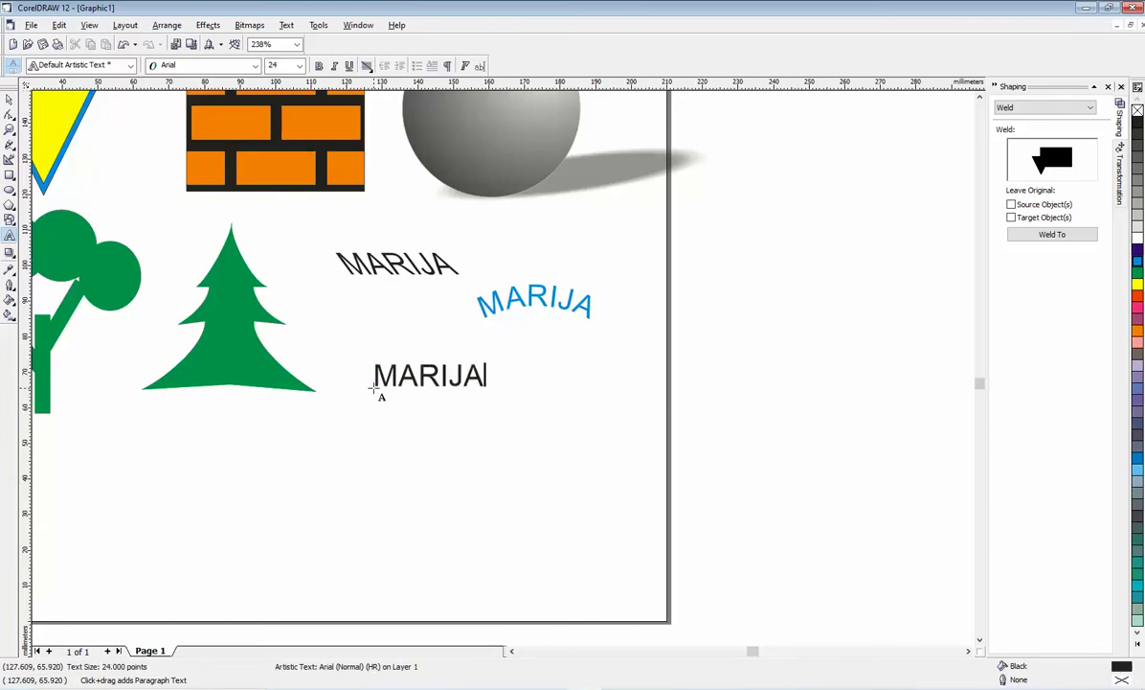
left_click(11, 101)
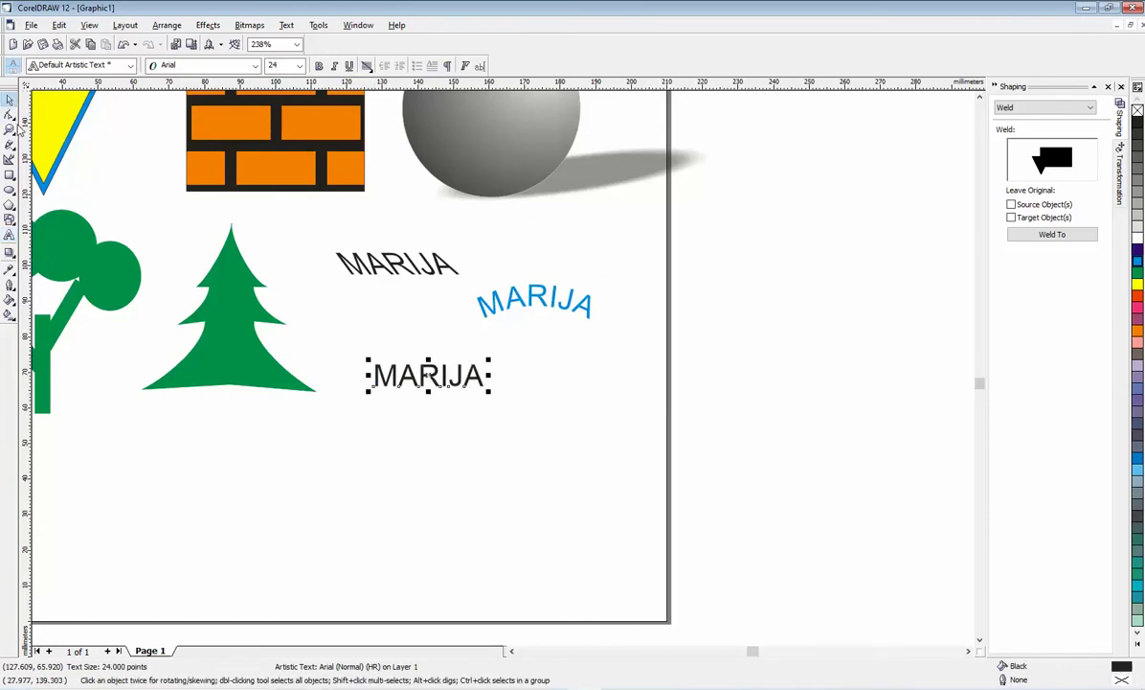
Shift individual letters of the new black text up, down and sideways with the Shape tool to stagger them
left_click(11, 115)
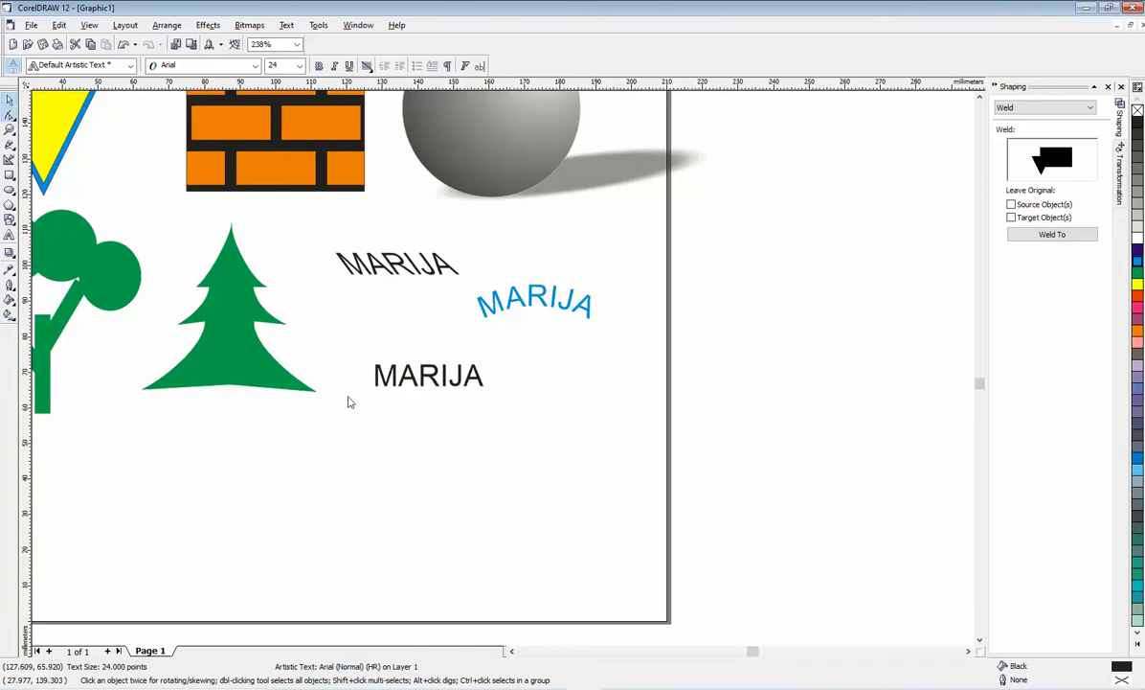
left_click_drag(373, 393, 420, 379)
left_click(448, 389)
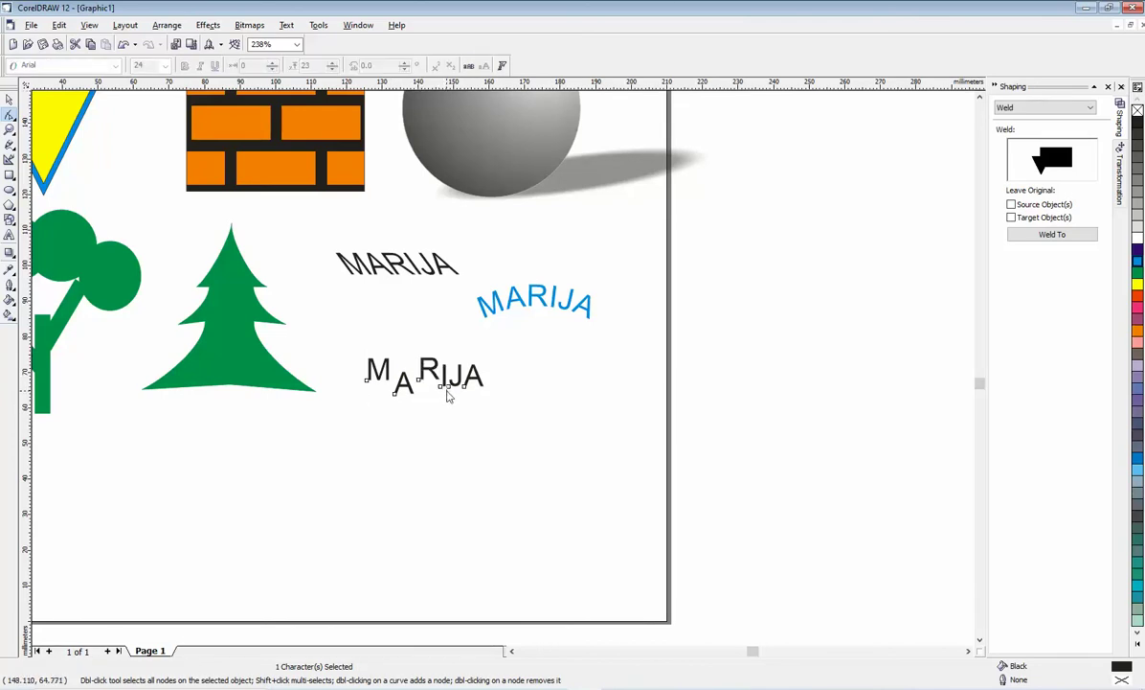
left_click_drag(450, 391, 477, 392)
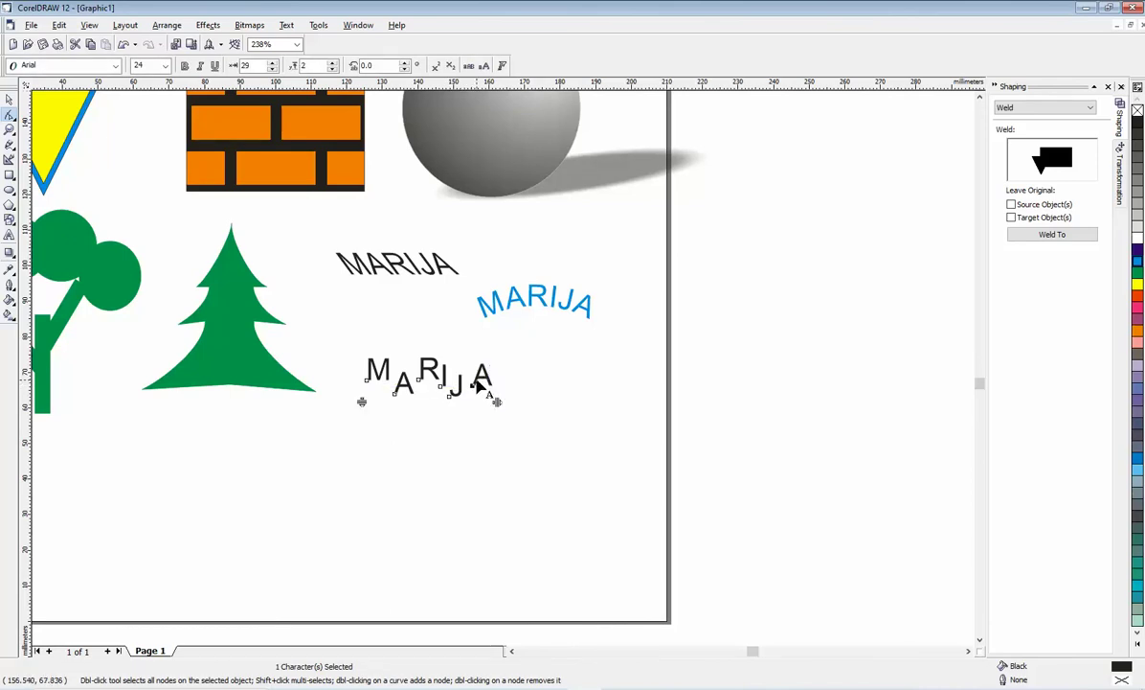
left_click(478, 382)
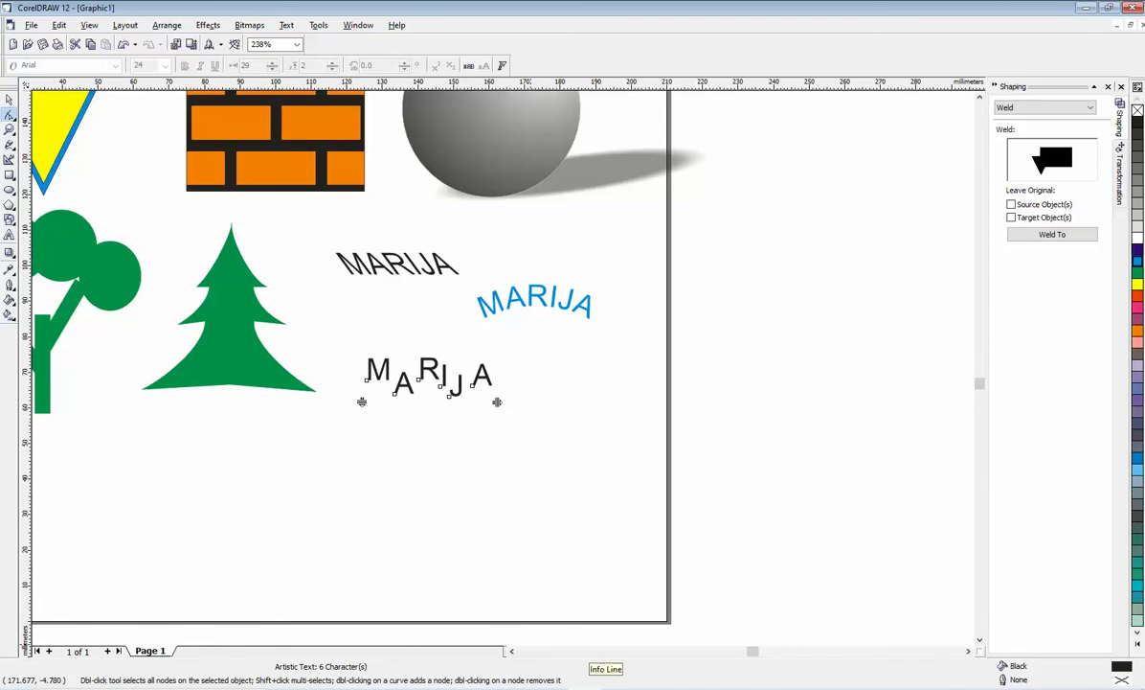
left_click(448, 395)
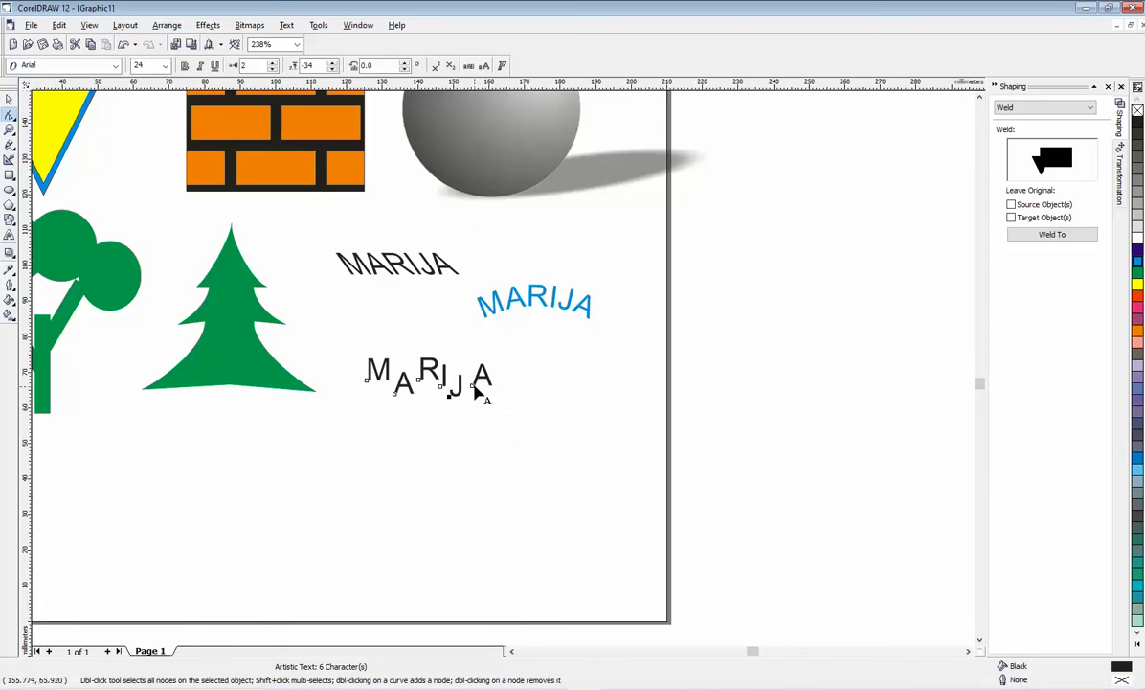
left_click(476, 388)
Rotate the first letter of the staggered black text by -10 degrees and its second letter by 10 degrees
left_click(367, 383)
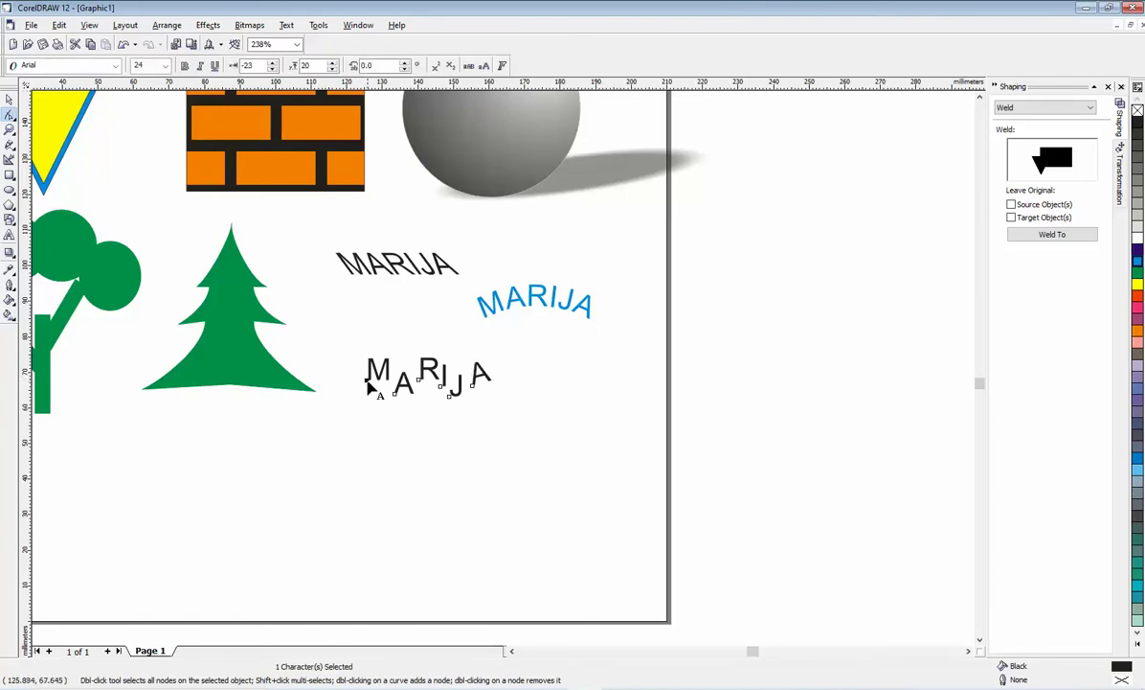
left_click(368, 66)
type("-10")
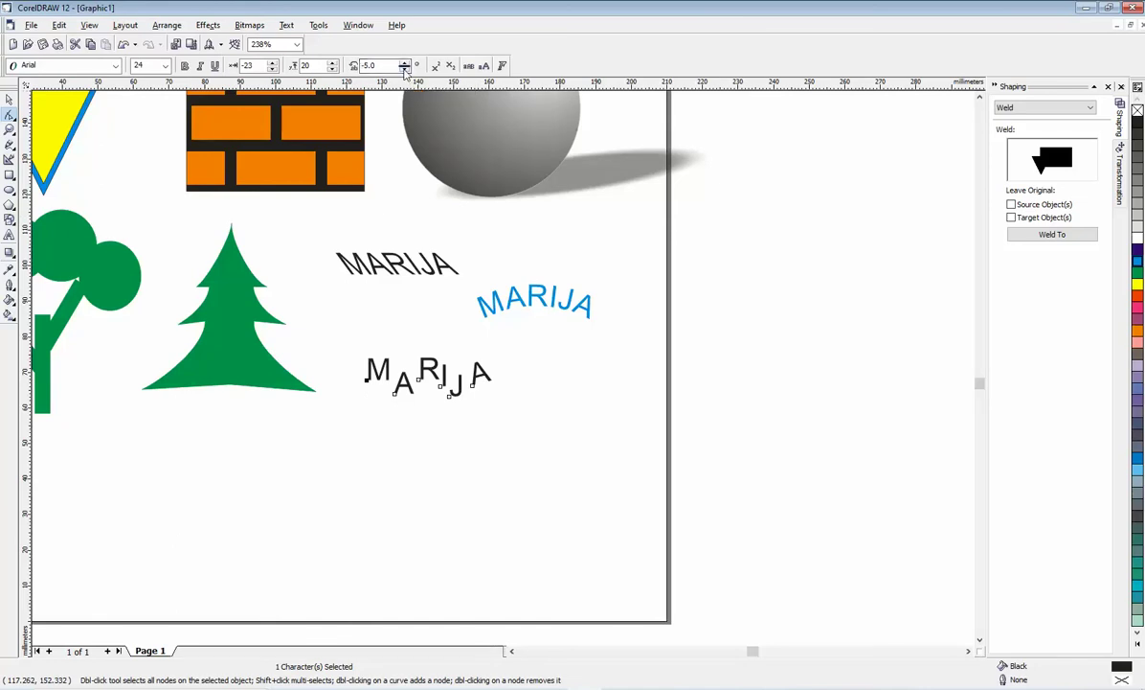
key("Return")
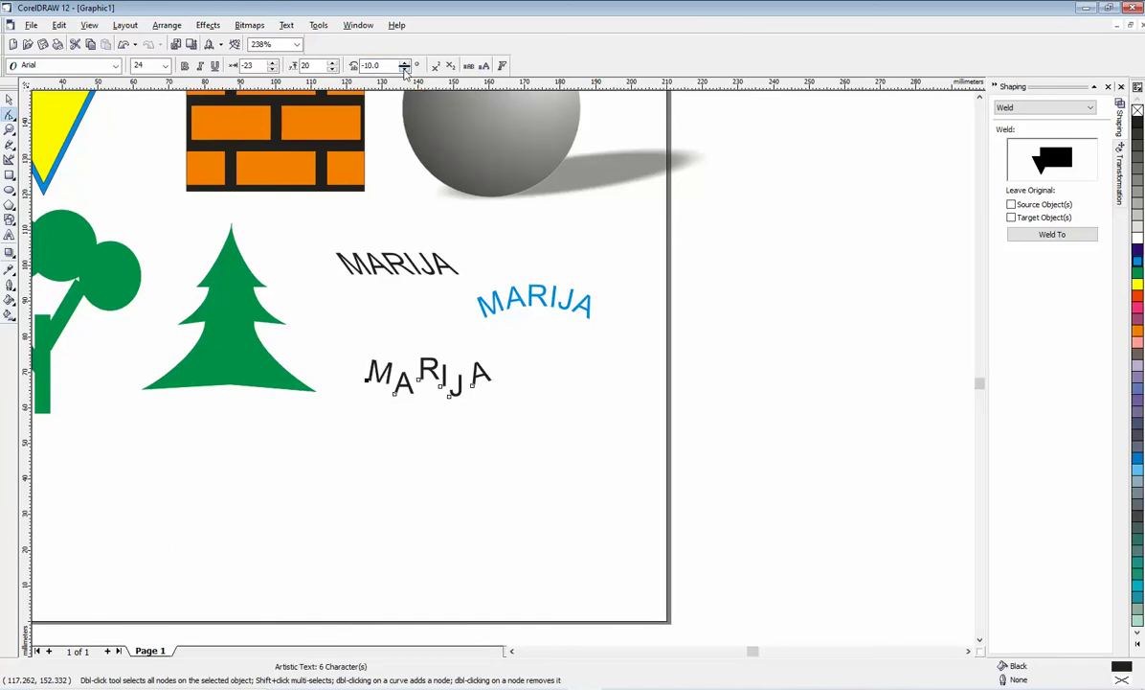
left_click(394, 393)
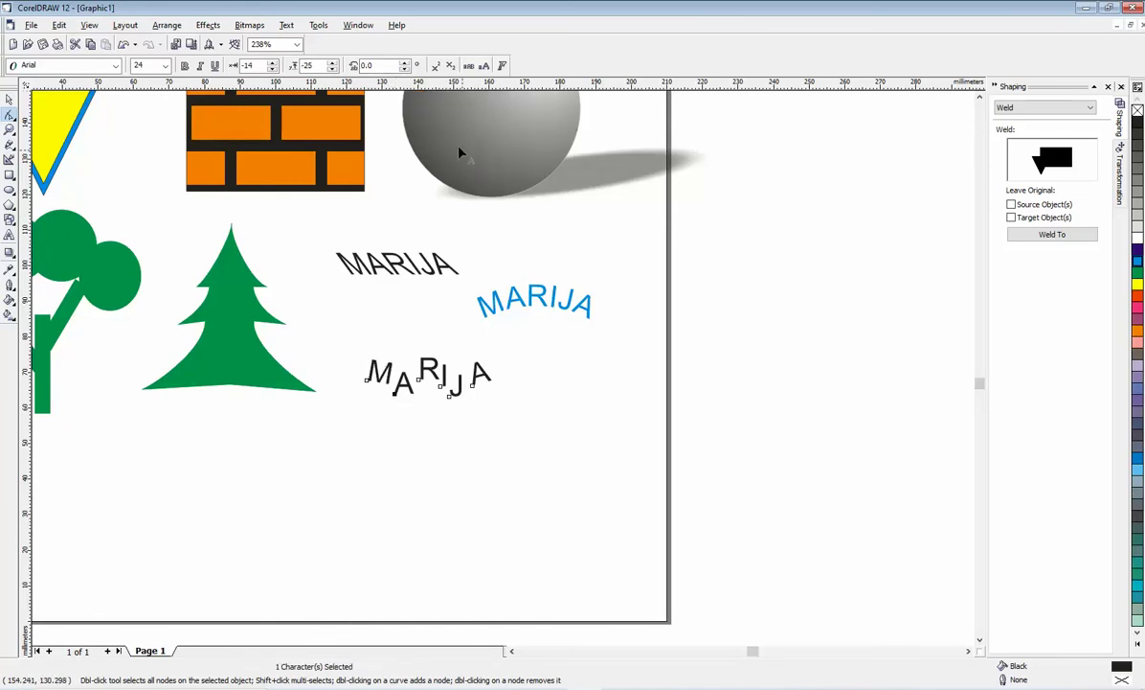
left_click(404, 65)
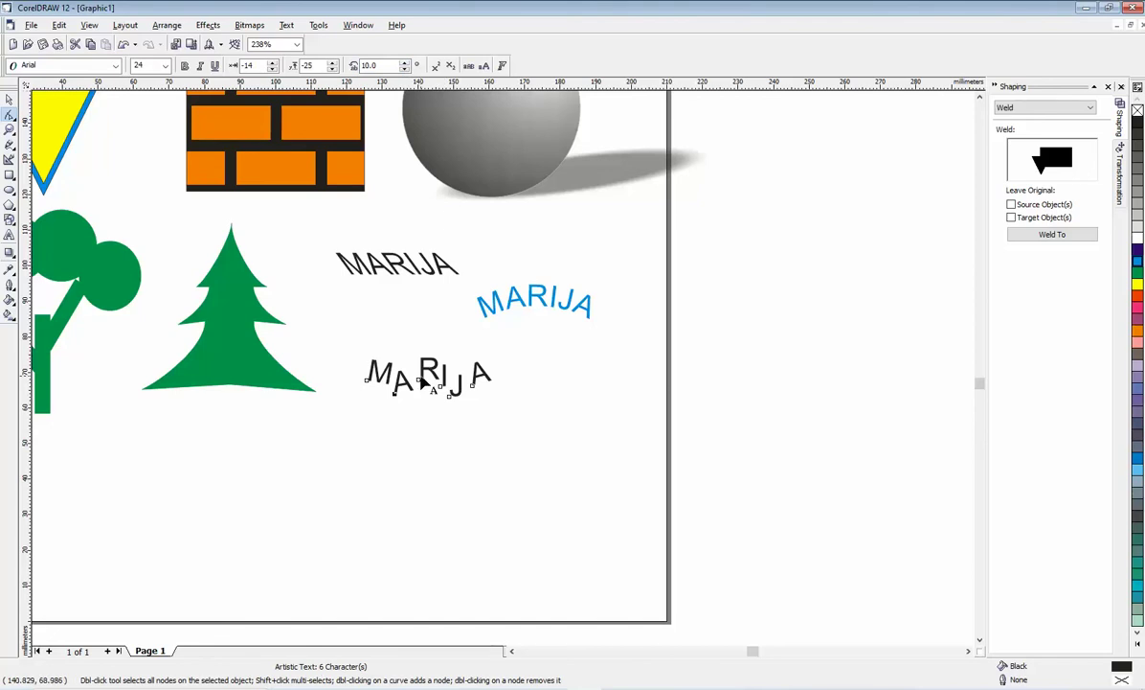
Rotate the third letter, R, of the staggered black text by 15 degrees
left_click(421, 365)
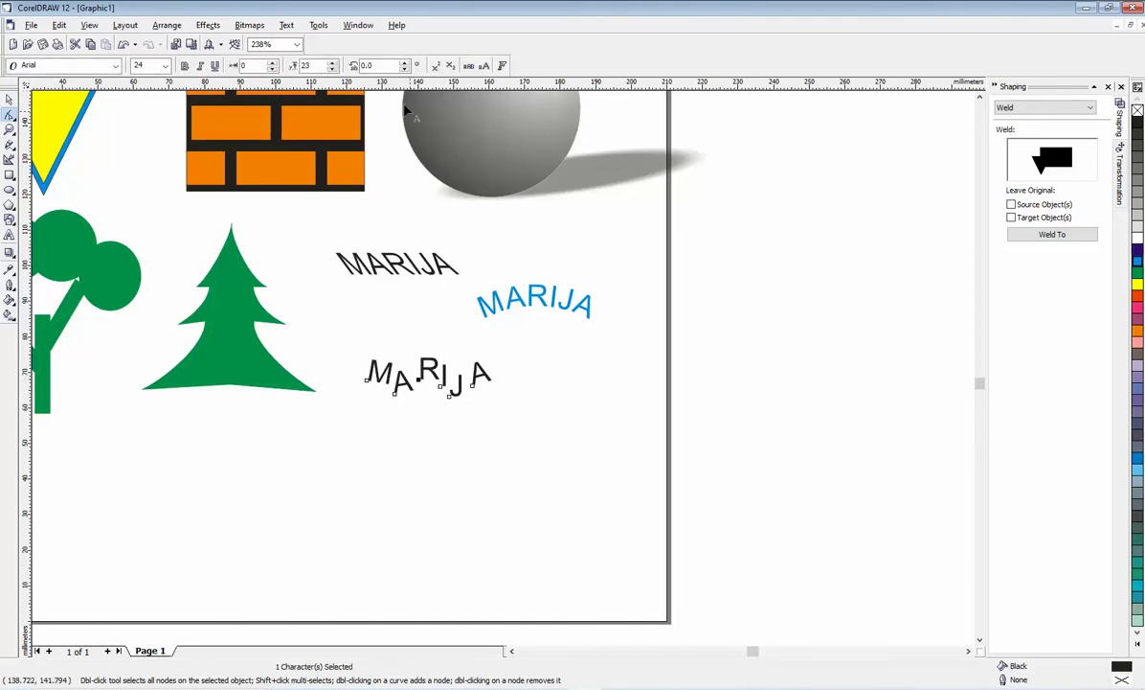
left_click(404, 69)
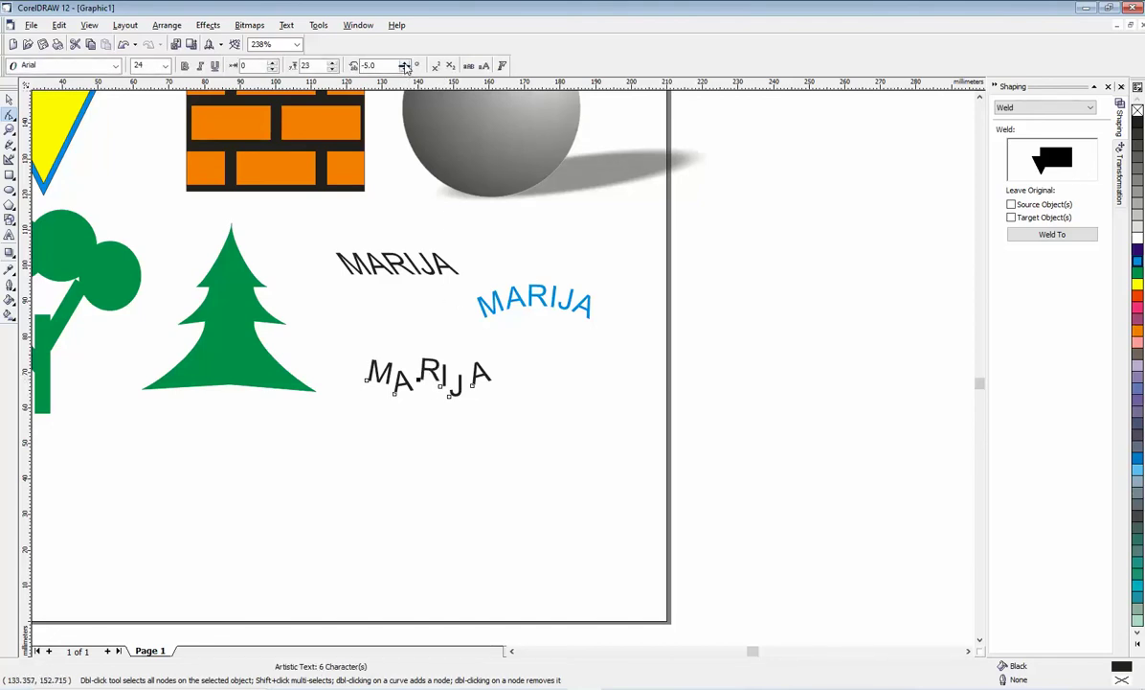
left_click(404, 62)
left_click(404, 63)
left_click(404, 62)
left_click(404, 63)
left_click(536, 352)
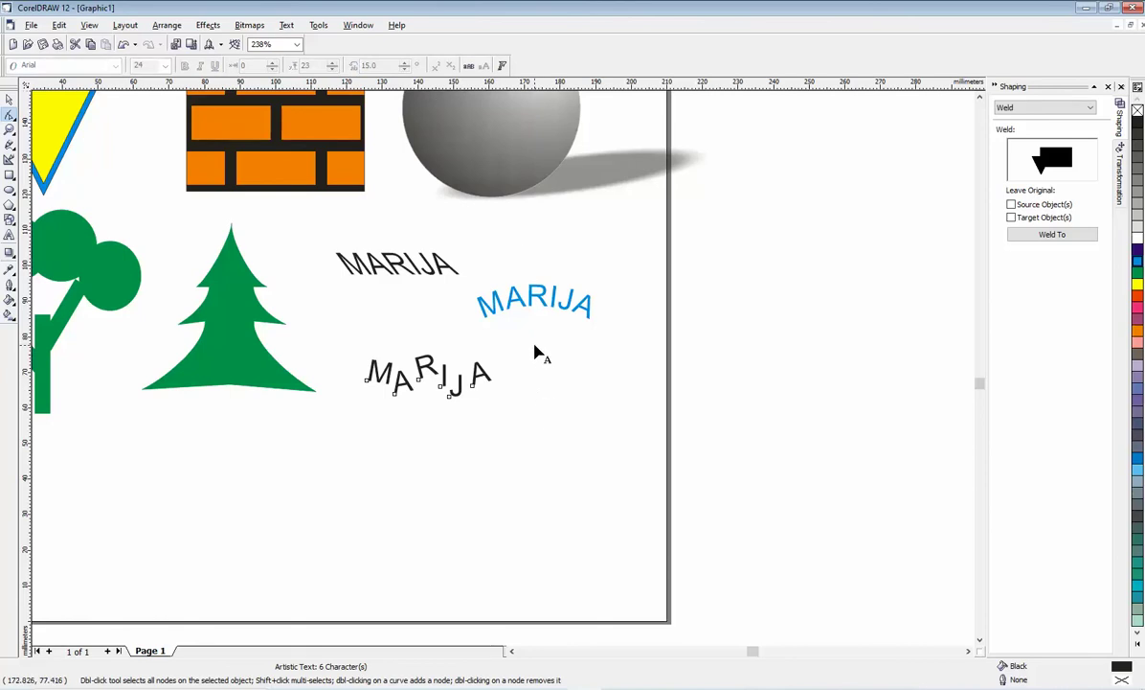
Select all six letters of the staggered text and fill them with red
left_click_drag(531, 340, 352, 427)
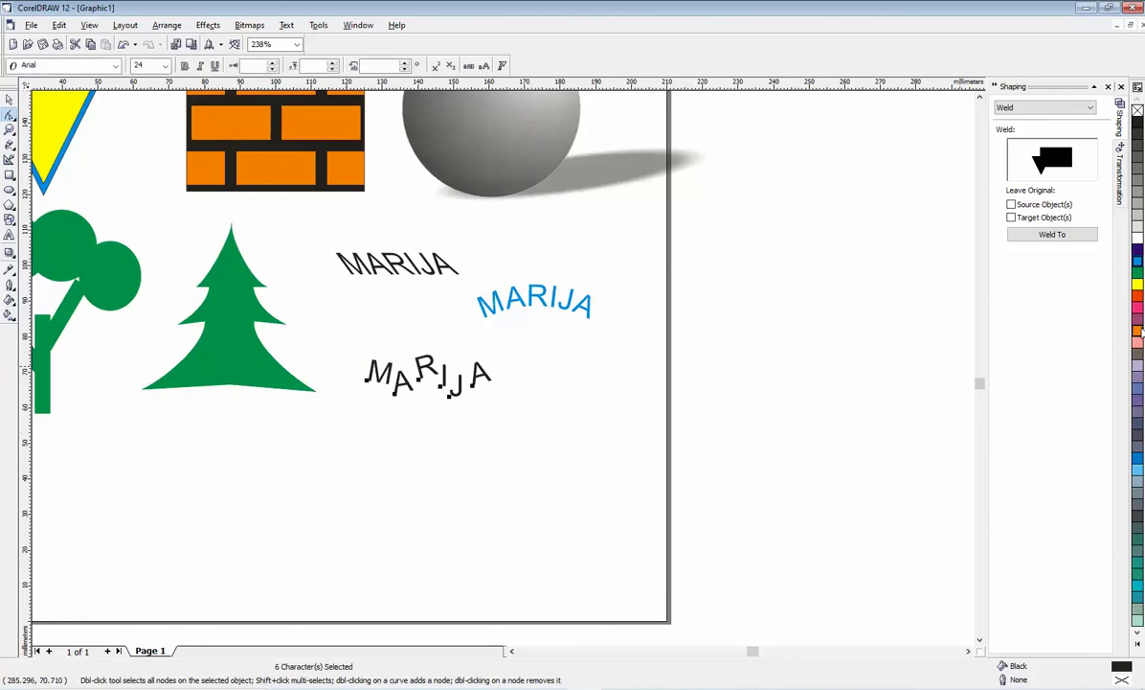
left_click(1138, 299)
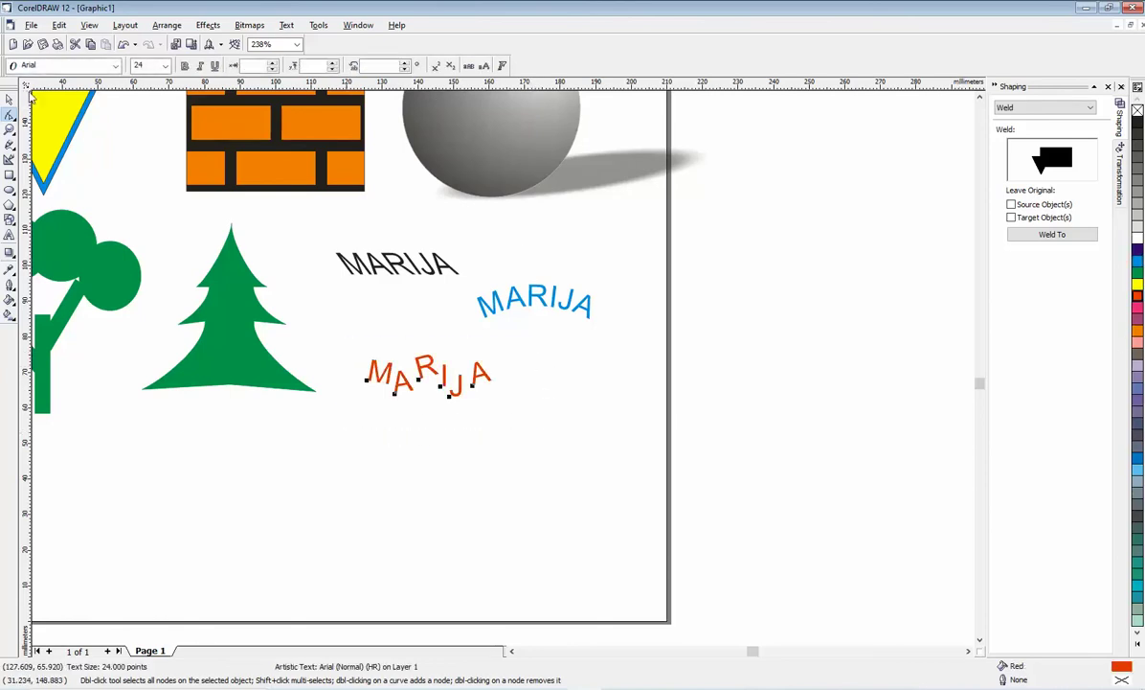
left_click(10, 102)
left_click(501, 489)
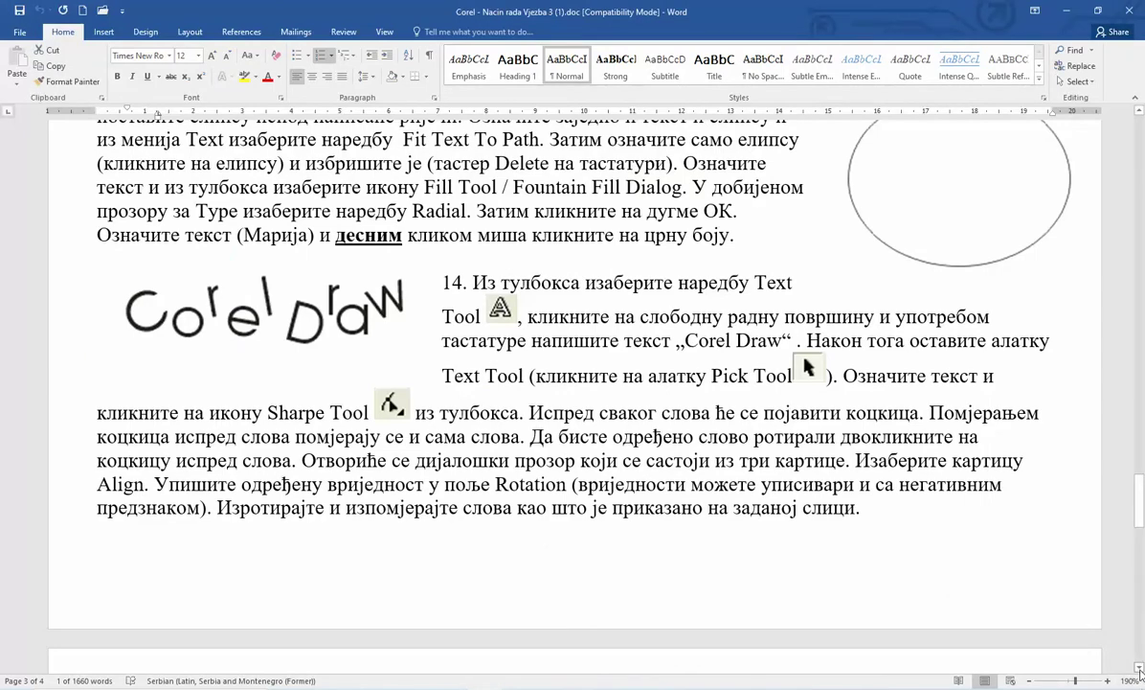
Check the next exercise in Word and draw a rectangle about 31 x 32 mm below the trees in CorelDRAW, with 10% Black fill and outline
left_click(1139, 668)
left_click_drag(1139, 667, 1139, 668)
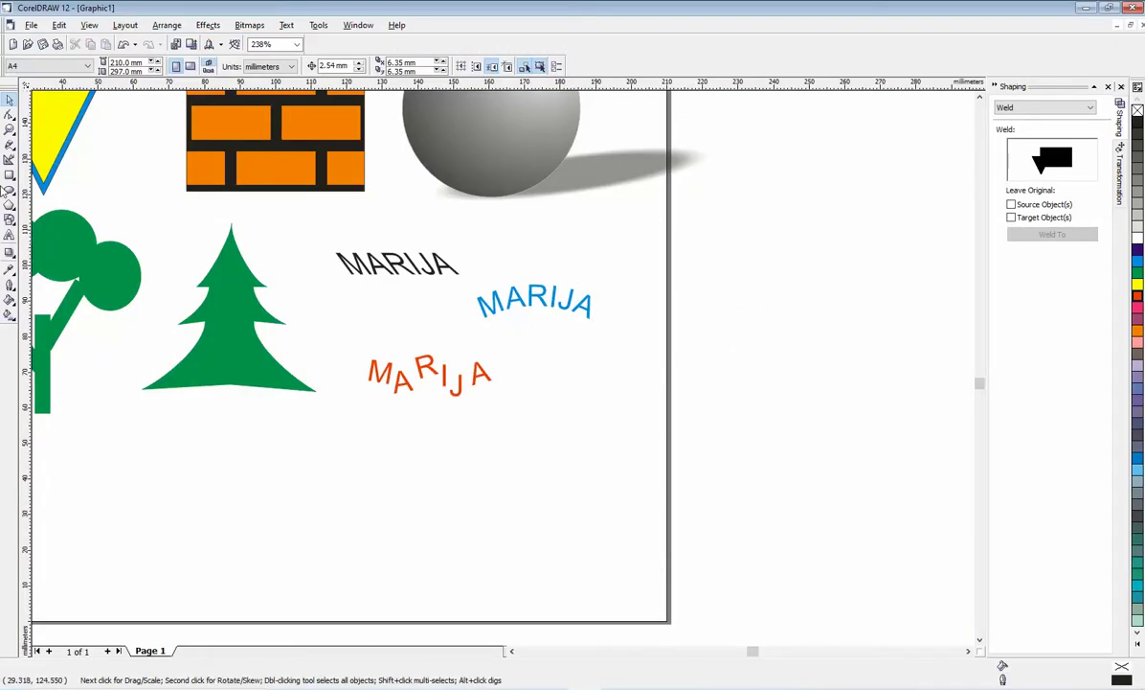
left_click(10, 176)
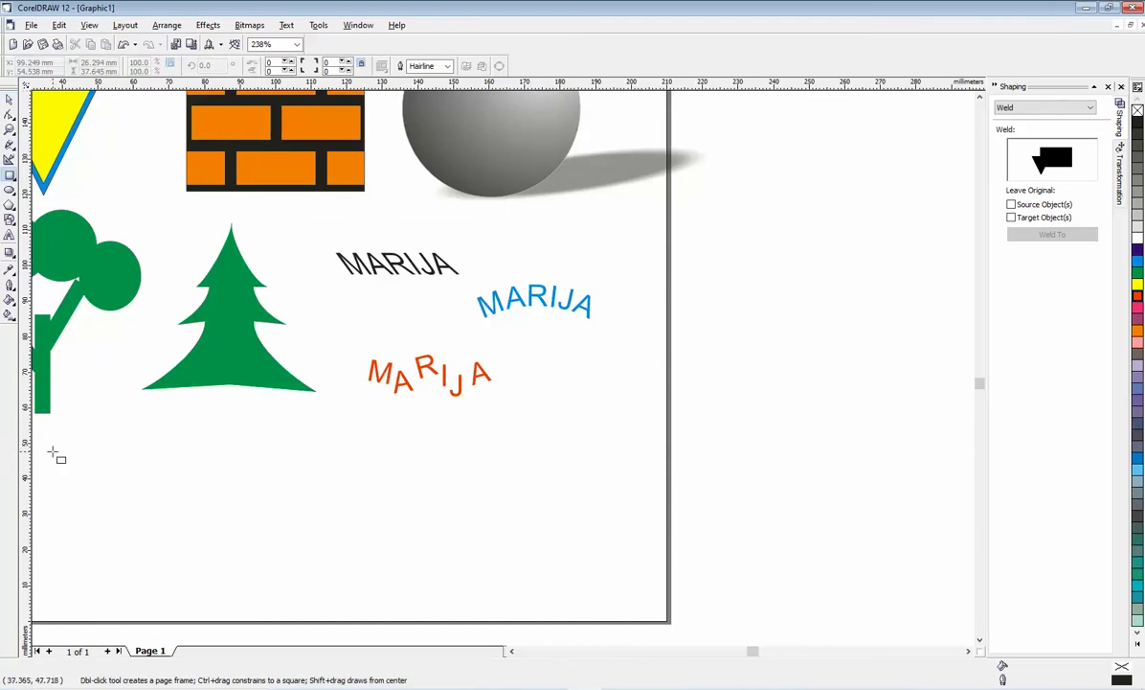
left_click_drag(53, 451, 165, 565)
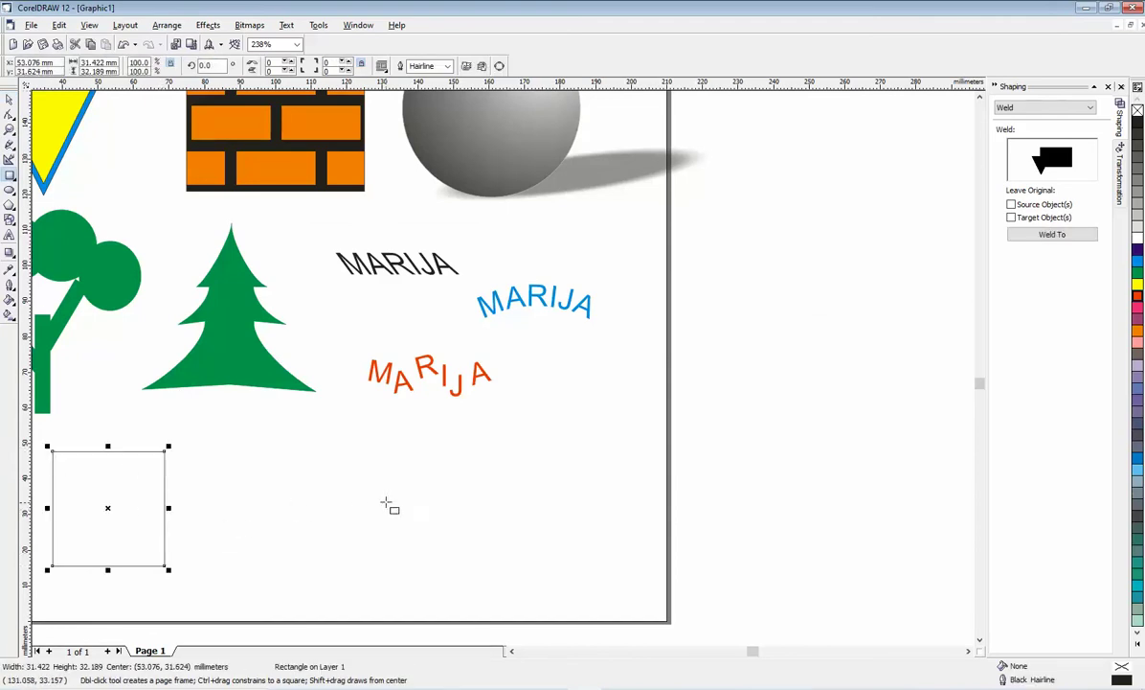
left_click(1138, 227)
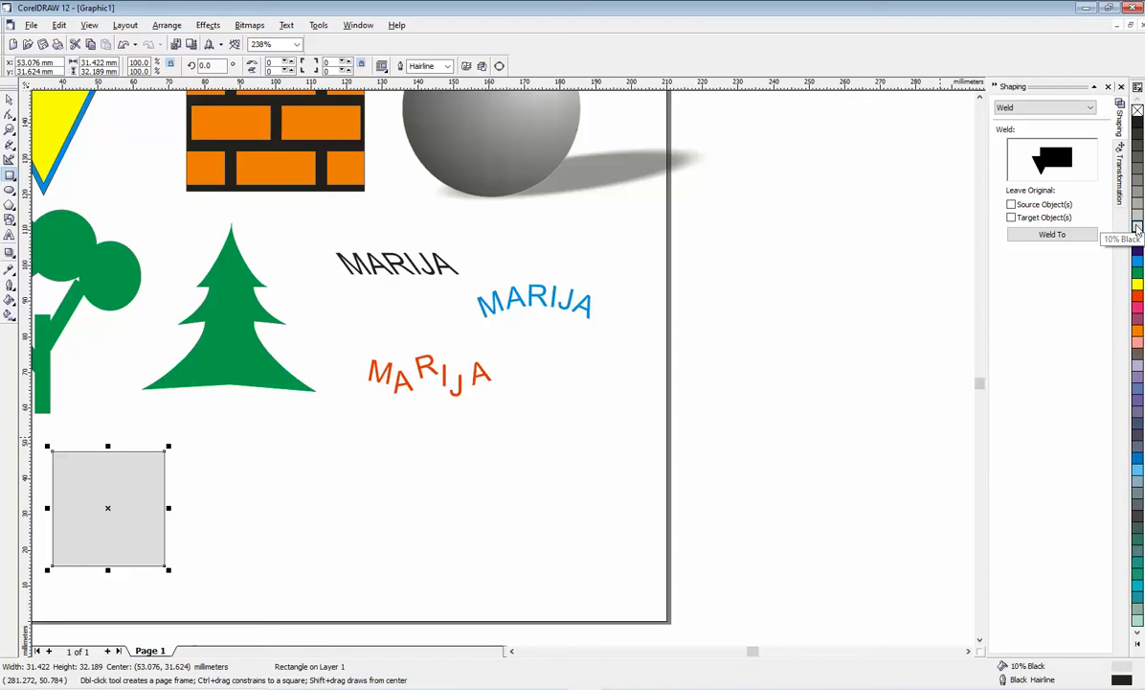
right_click(1137, 227)
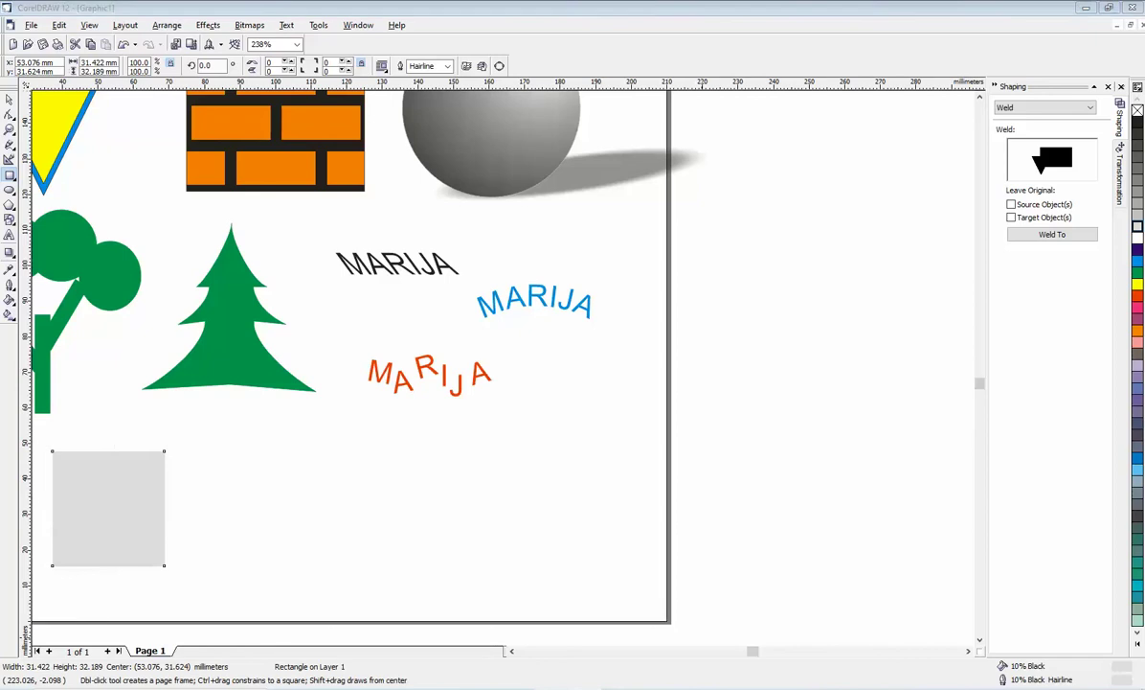
Move the light grey rectangle to the area directly below the round-crowned tree
left_click(512, 651)
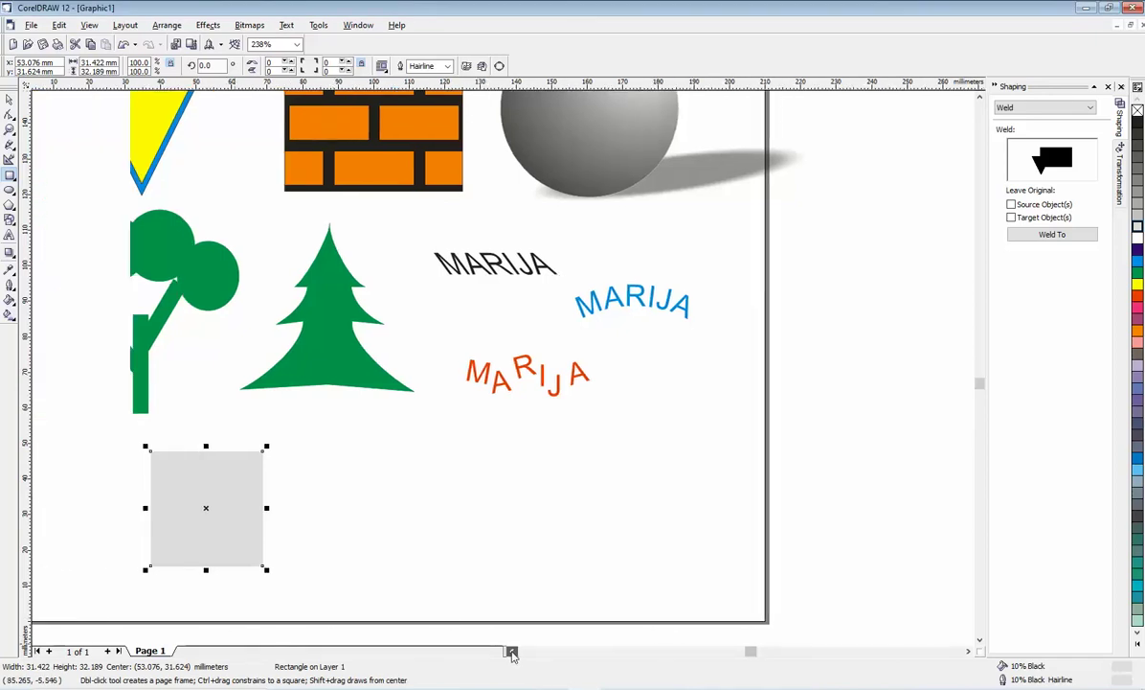
left_click(9, 99)
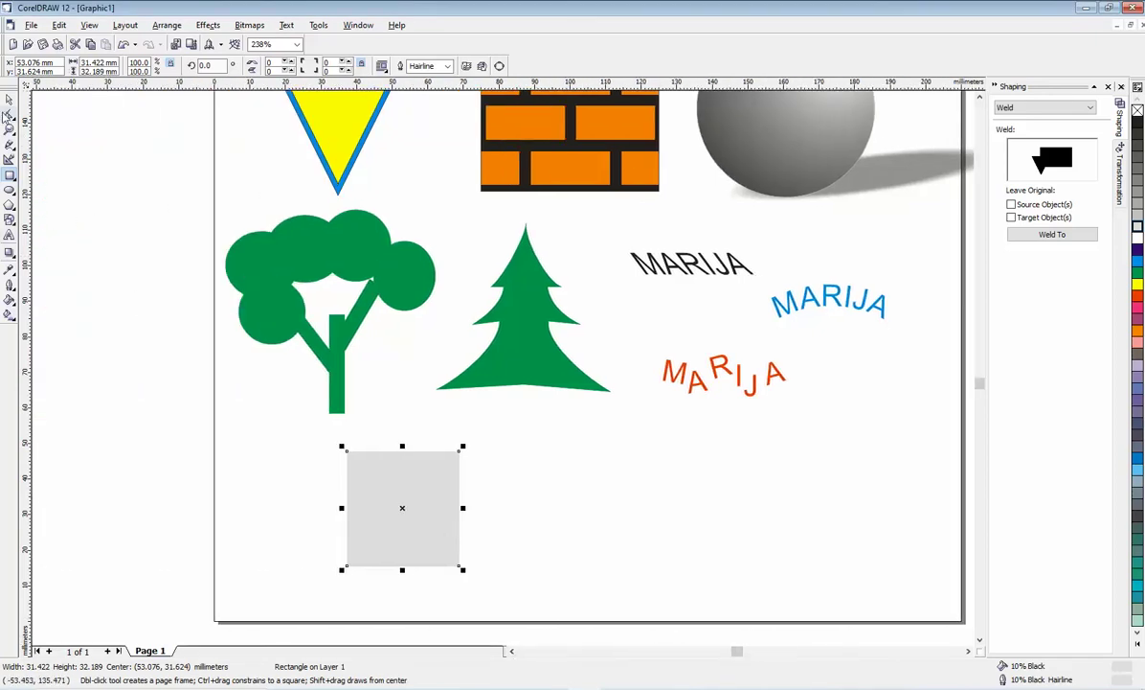
left_click_drag(350, 480, 265, 489)
left_click(413, 505)
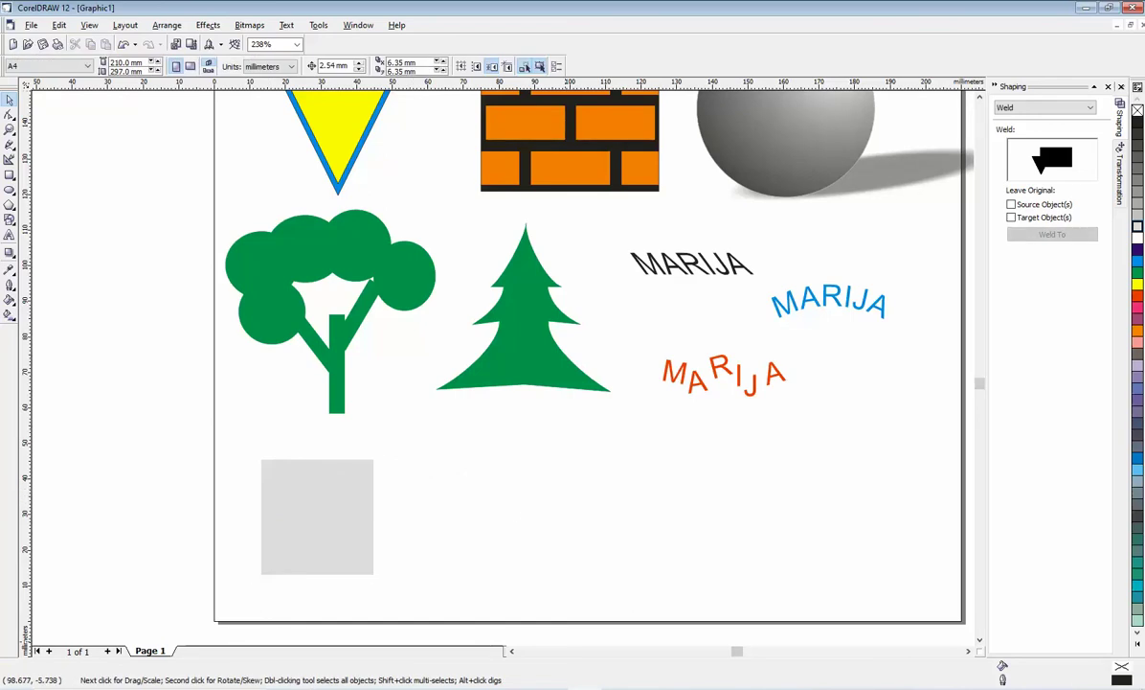
Draw a straight horizontal line about 31 mm long across the middle of the grey rectangle with the Freehand tool
key("F5")
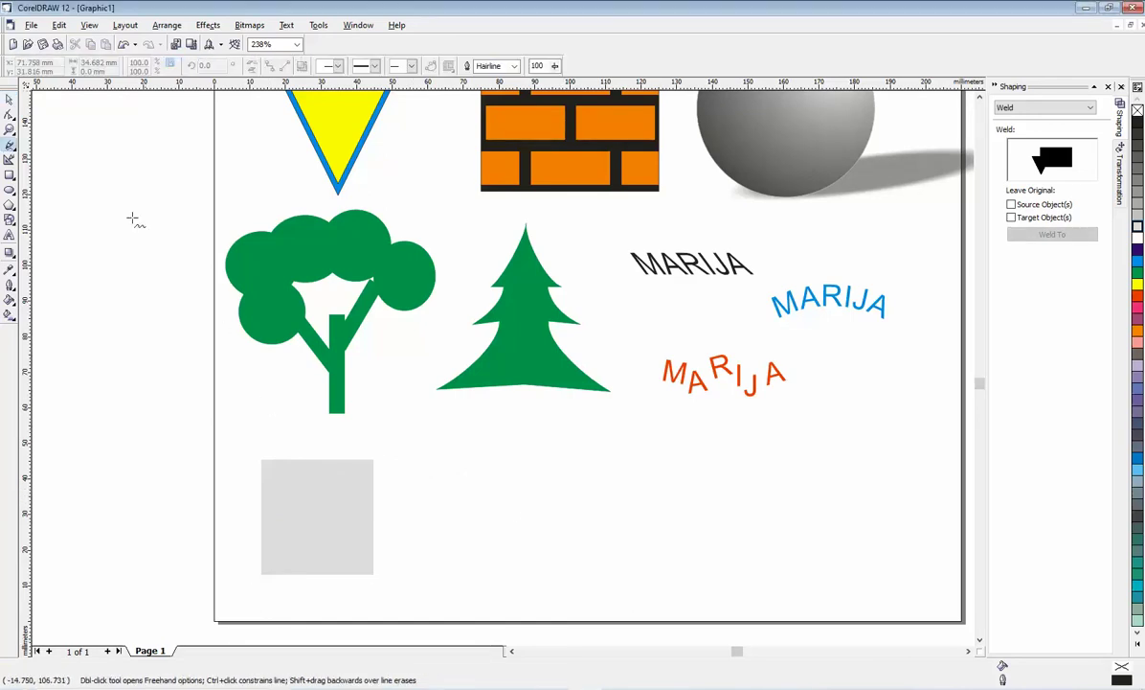
left_click(13, 148)
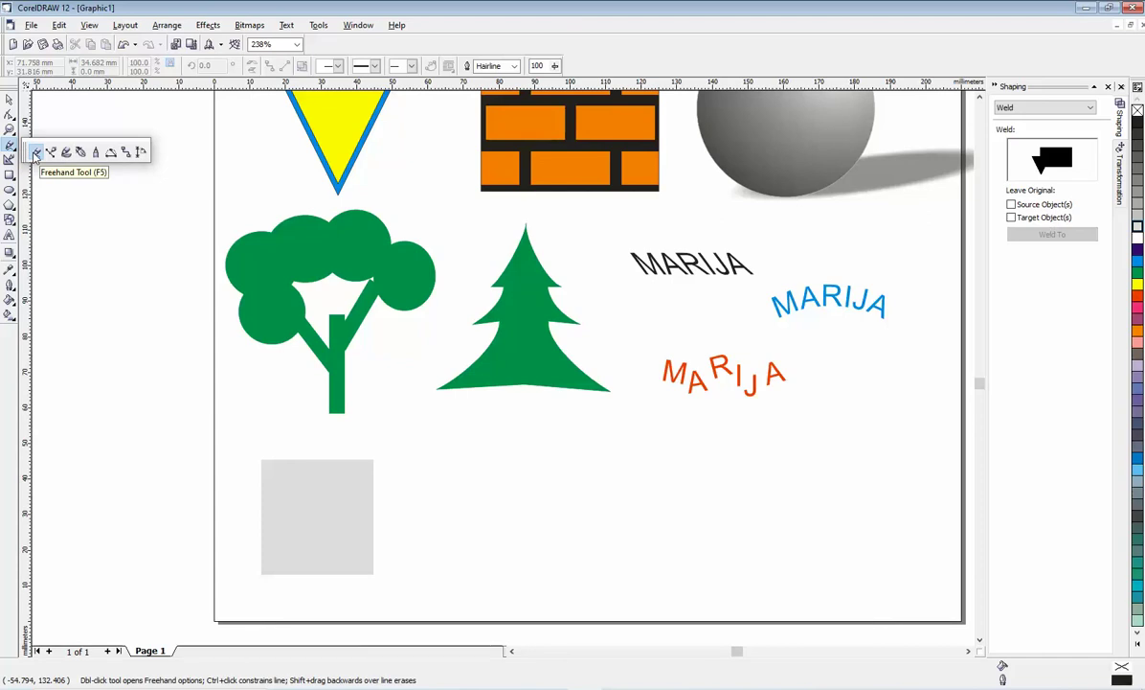
left_click(35, 154)
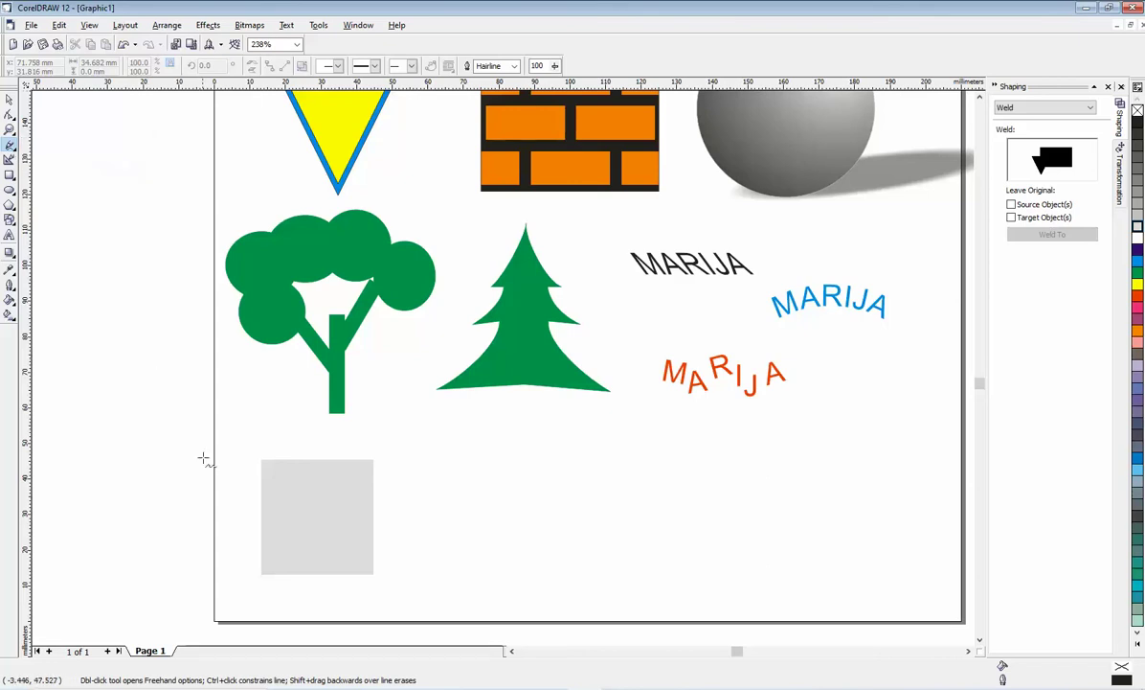
left_click(265, 513)
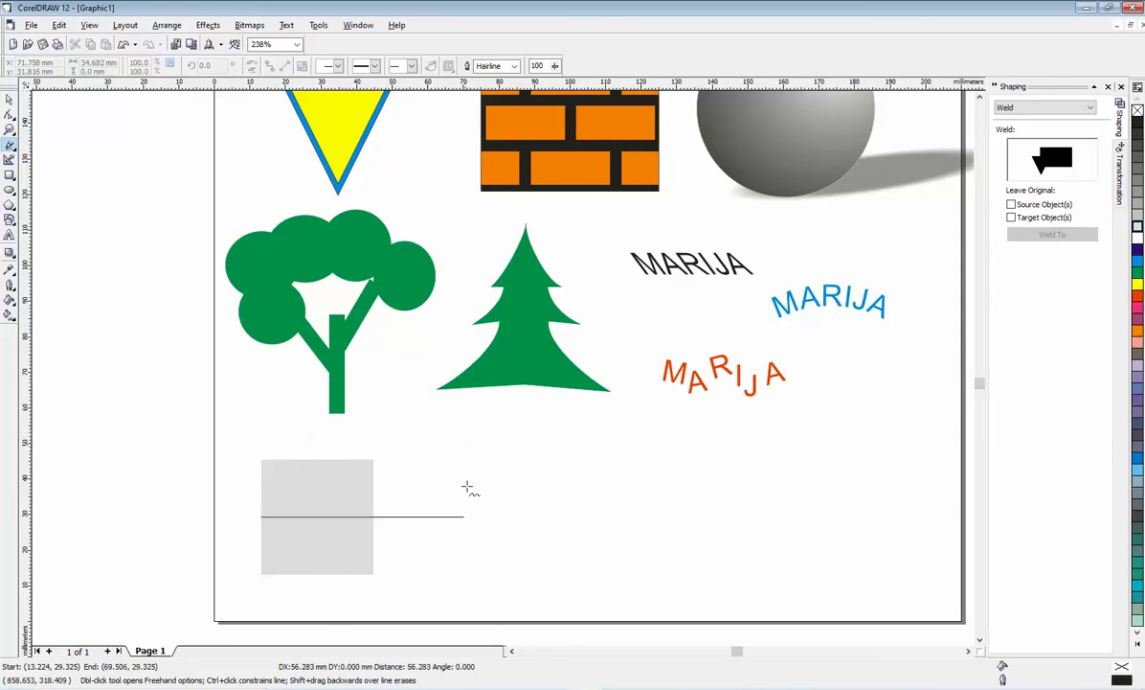
left_click(373, 518)
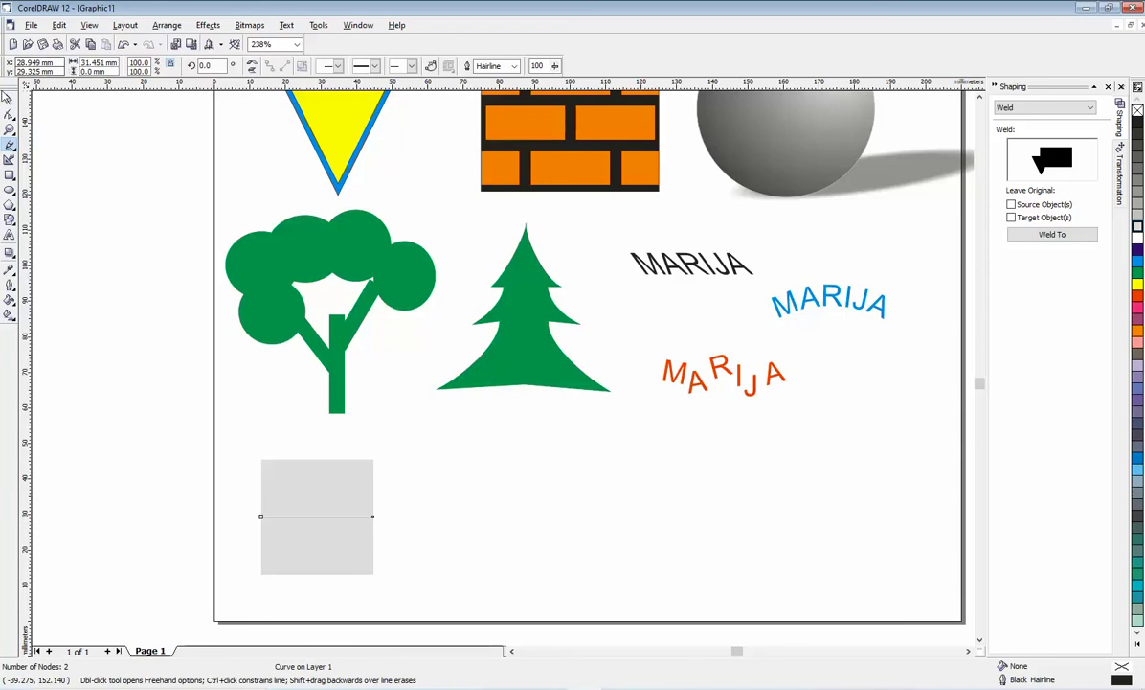
Give the line across the rectangle a white outline, 4.0 pt wide, in a dashed style
left_click(9, 99)
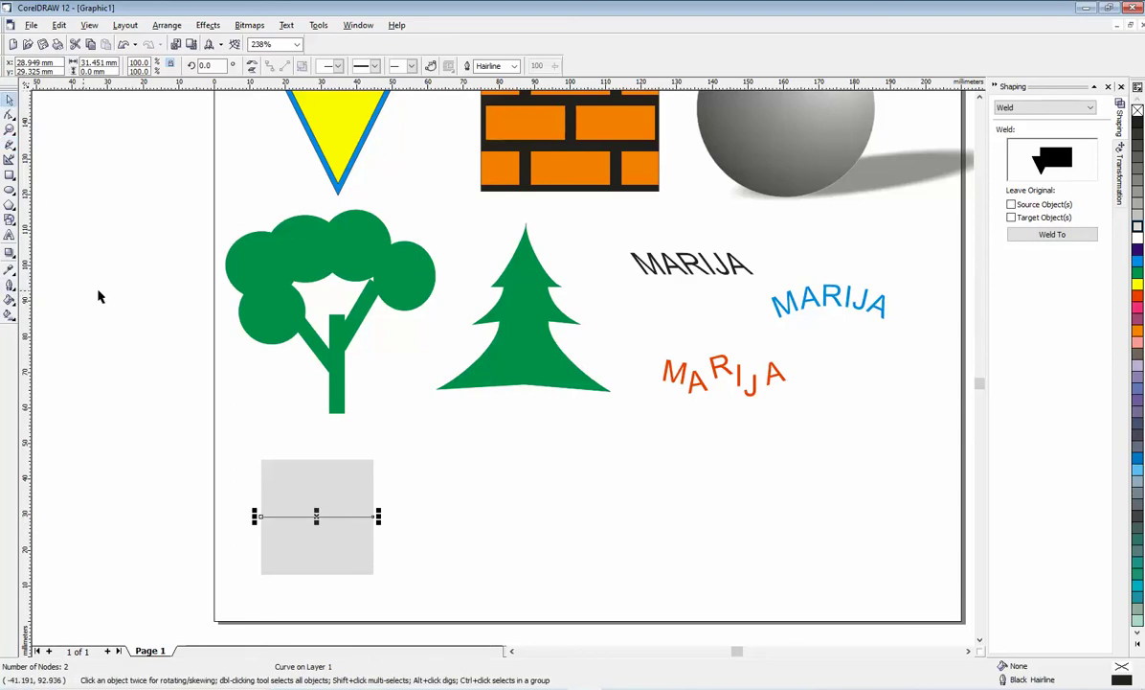
right_click(1138, 241)
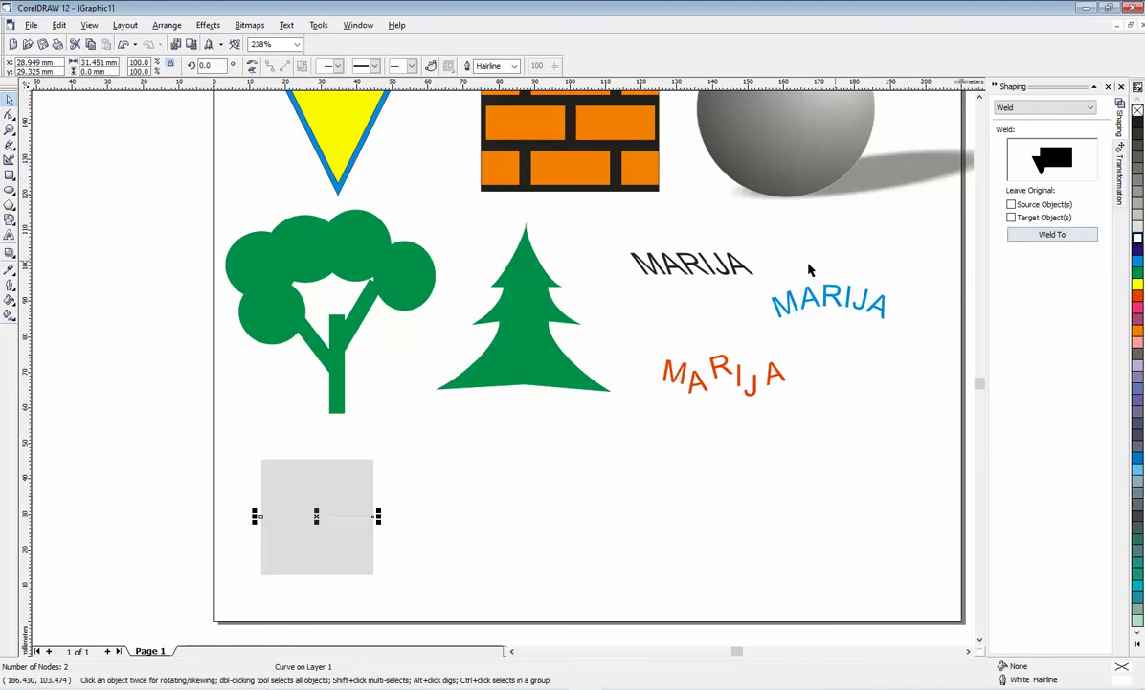
left_click(13, 292)
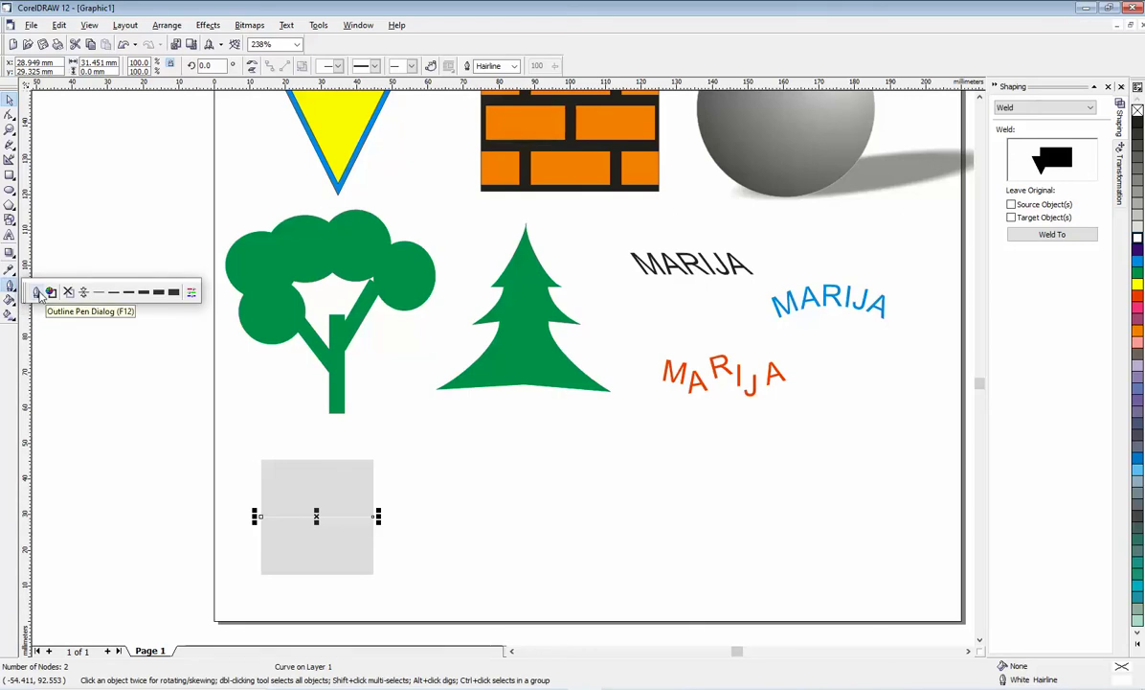
left_click(37, 292)
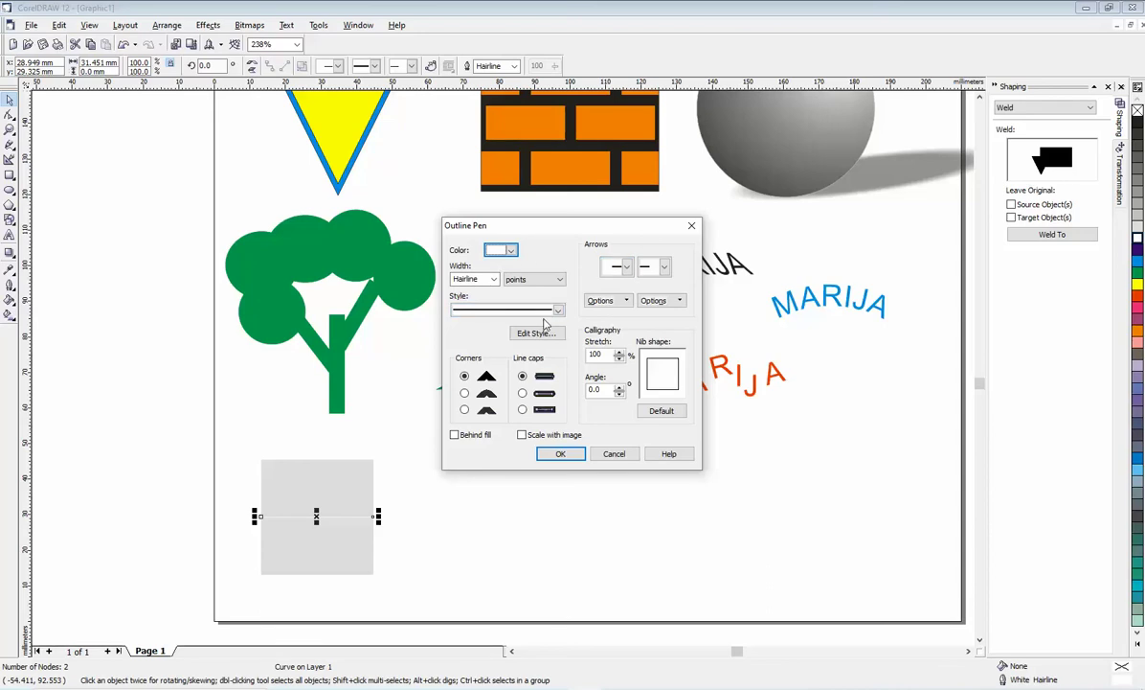
left_click(493, 278)
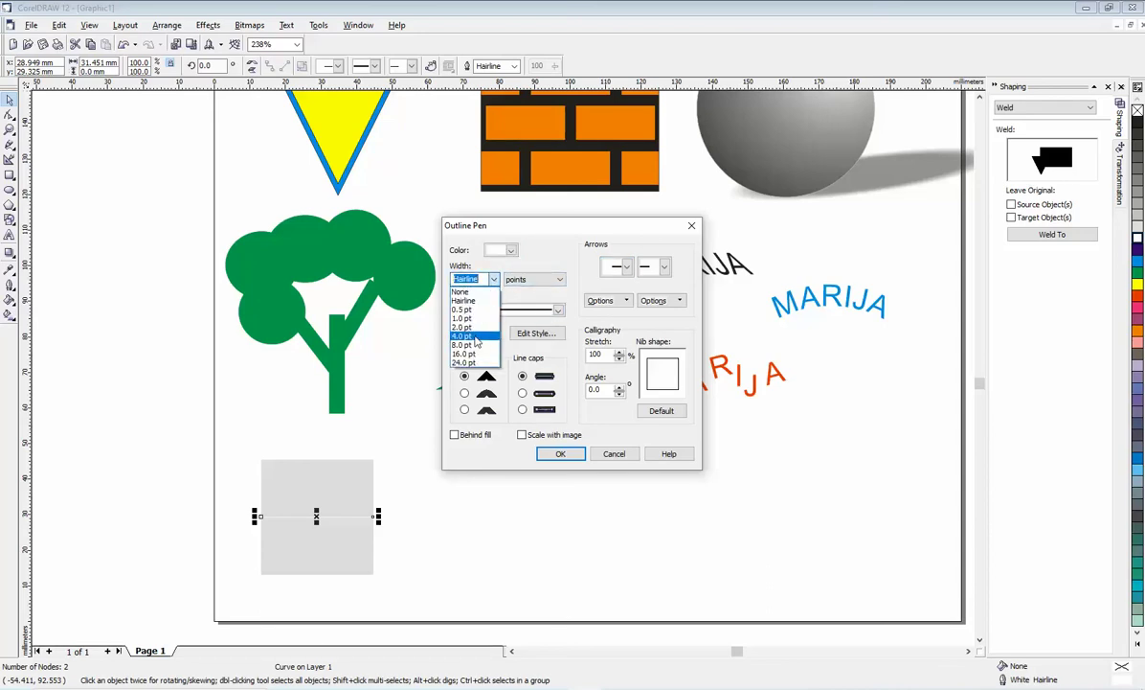
left_click(463, 335)
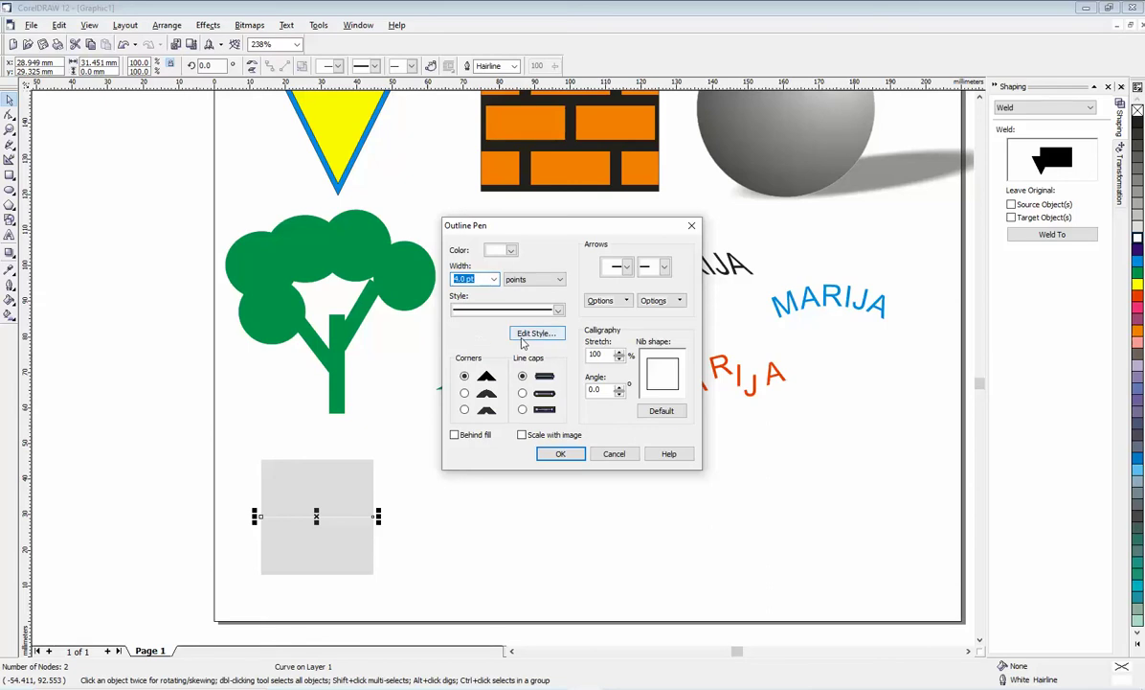
left_click(558, 311)
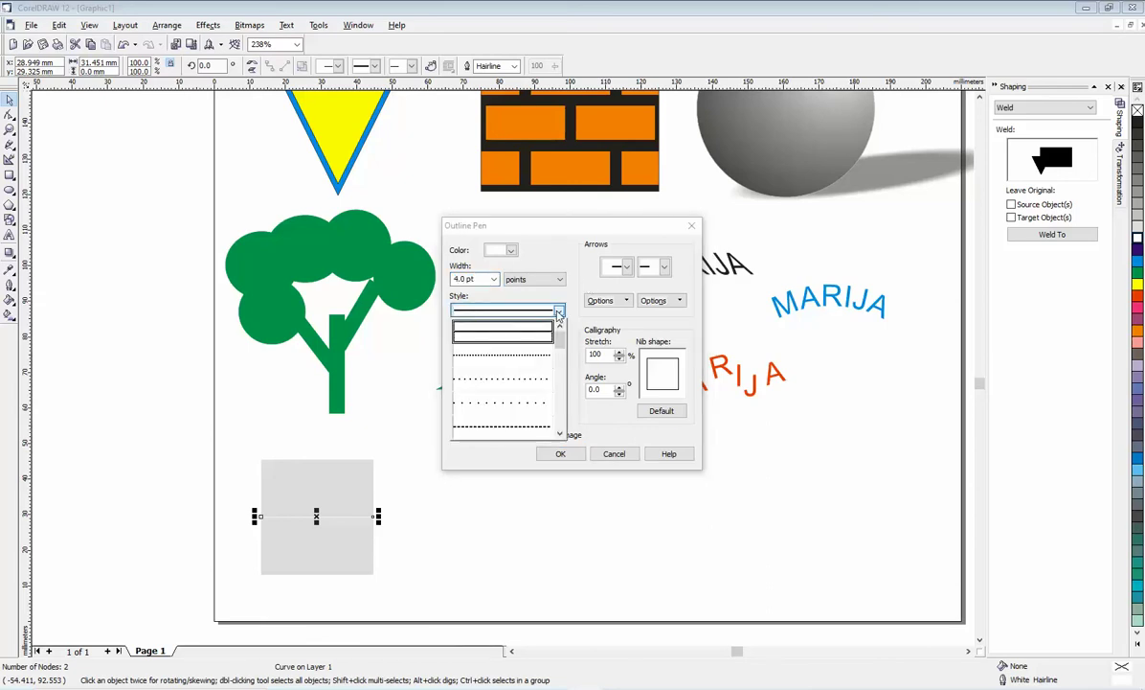
left_click(527, 427)
left_click(559, 454)
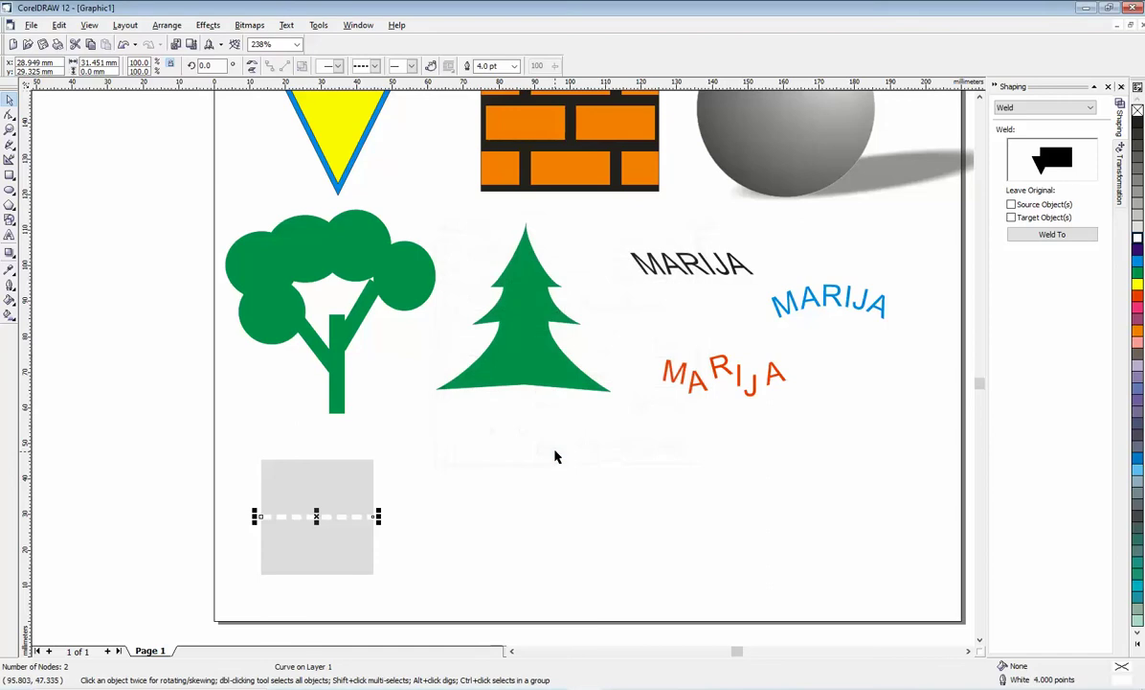
left_click(514, 493)
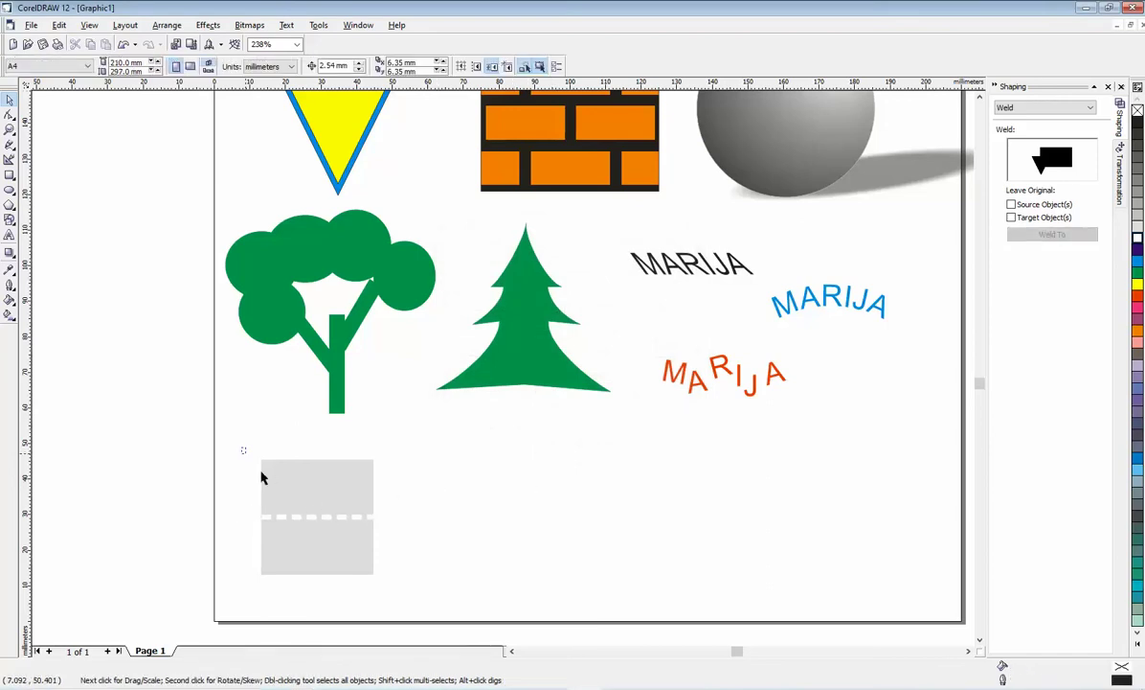
Group the grey rectangle with the white dashed line
left_click_drag(244, 448, 401, 603)
right_click(364, 564)
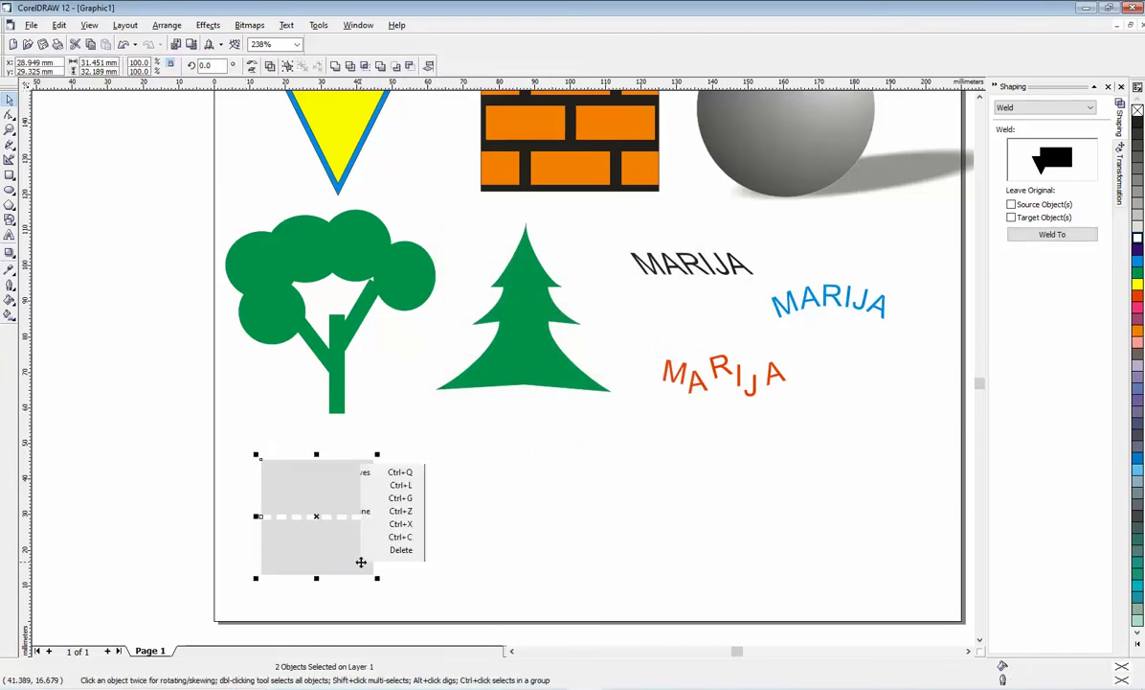
left_click(398, 390)
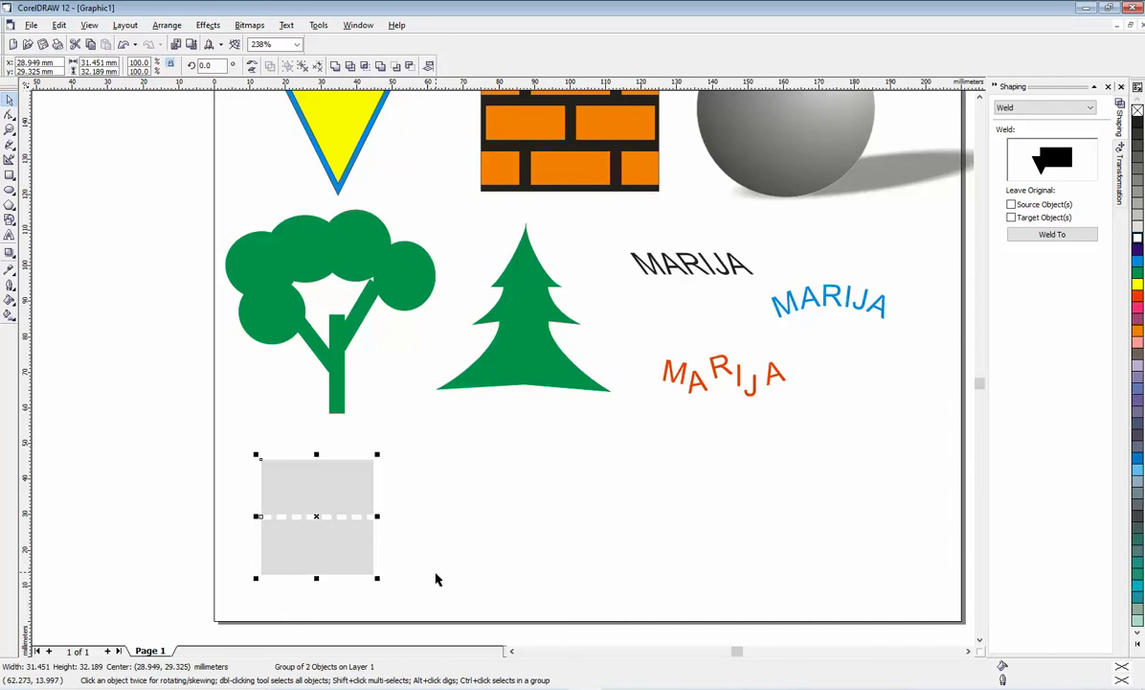
Set the width and height of the grouped grey rectangle with dashed line to 50 mm each
left_click(100, 61)
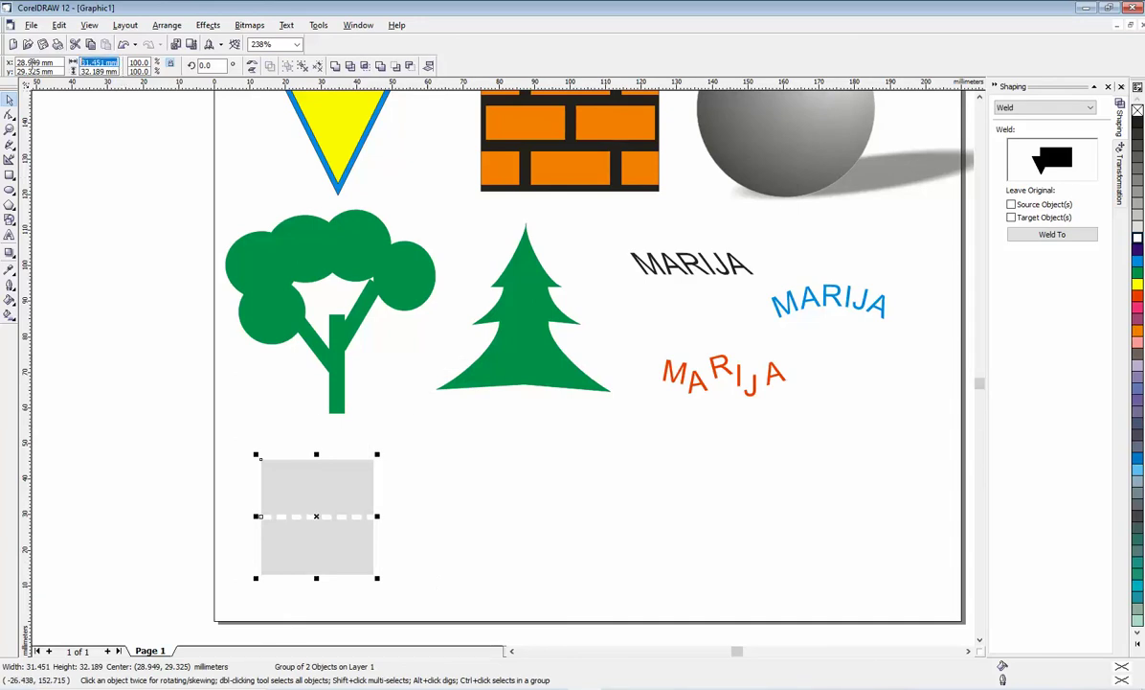
type("50")
key("Return")
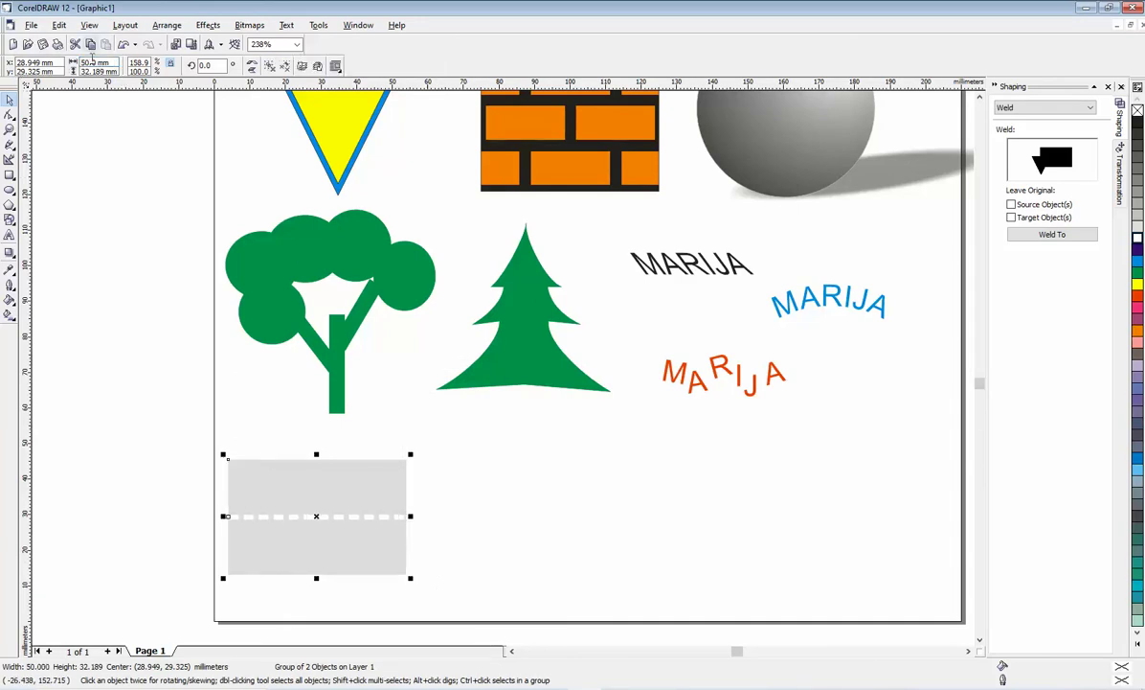
left_click(96, 71)
type("50")
key("Return")
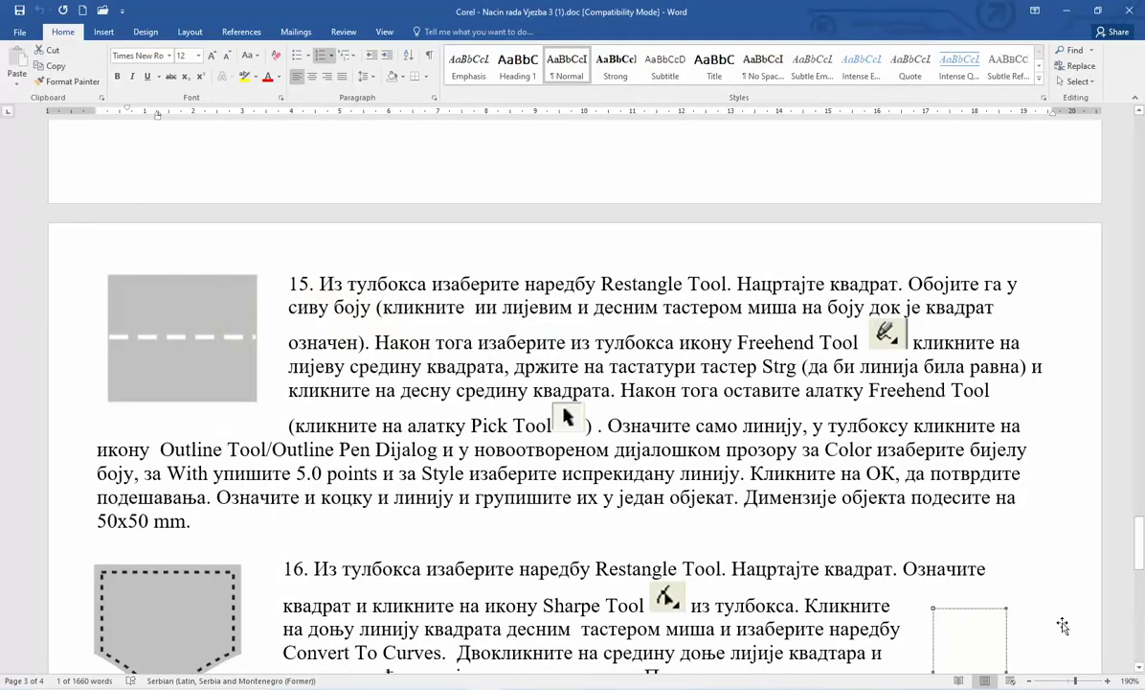
Consult exercise 16 in the Word instructions, and draw a rectangle about 39 by 34 mm in CorelDRAW below the fir tree
scroll(575, 403, "down", 5)
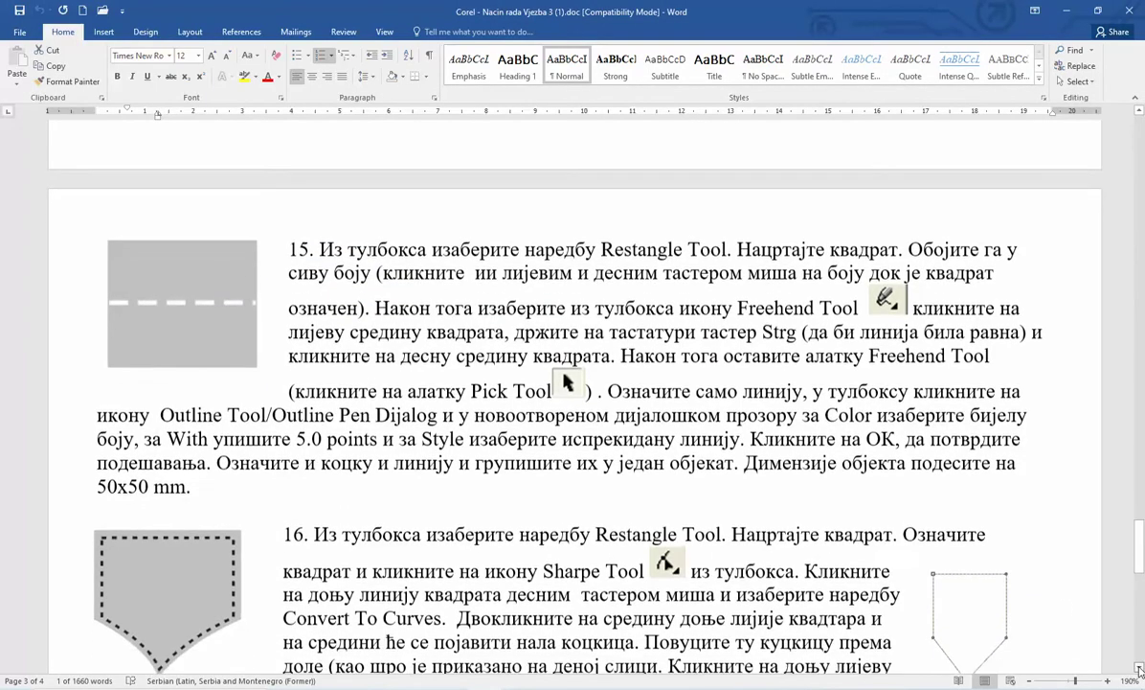
scroll(437, 413, "down", 5)
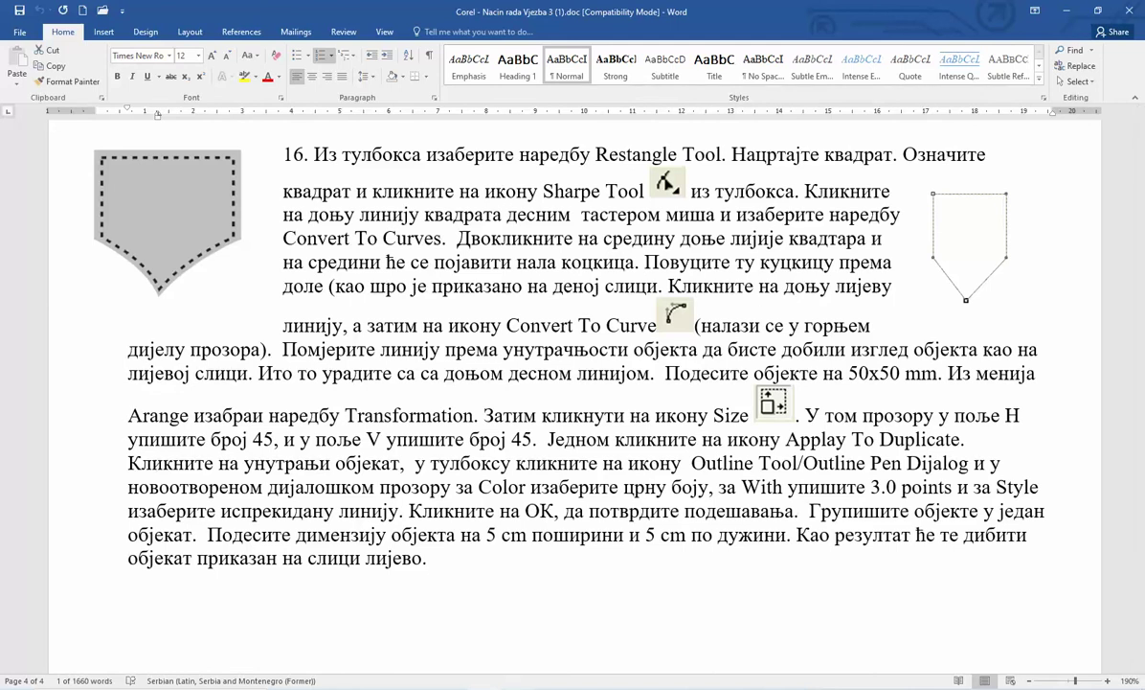
left_click(489, 685)
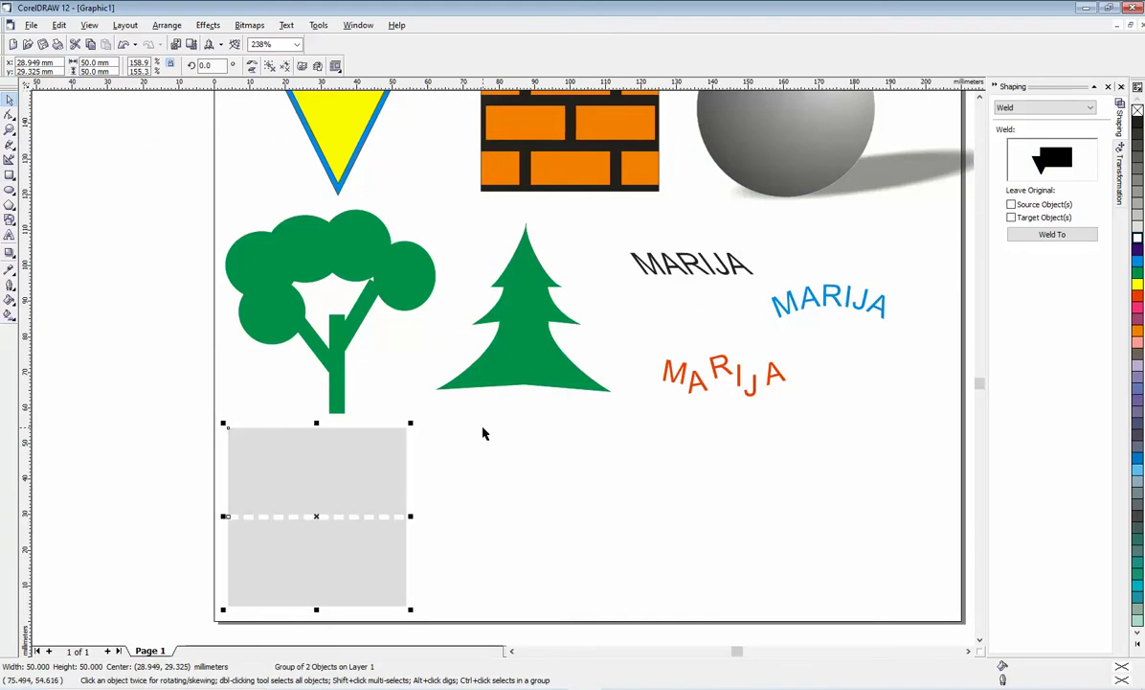
left_click(9, 175)
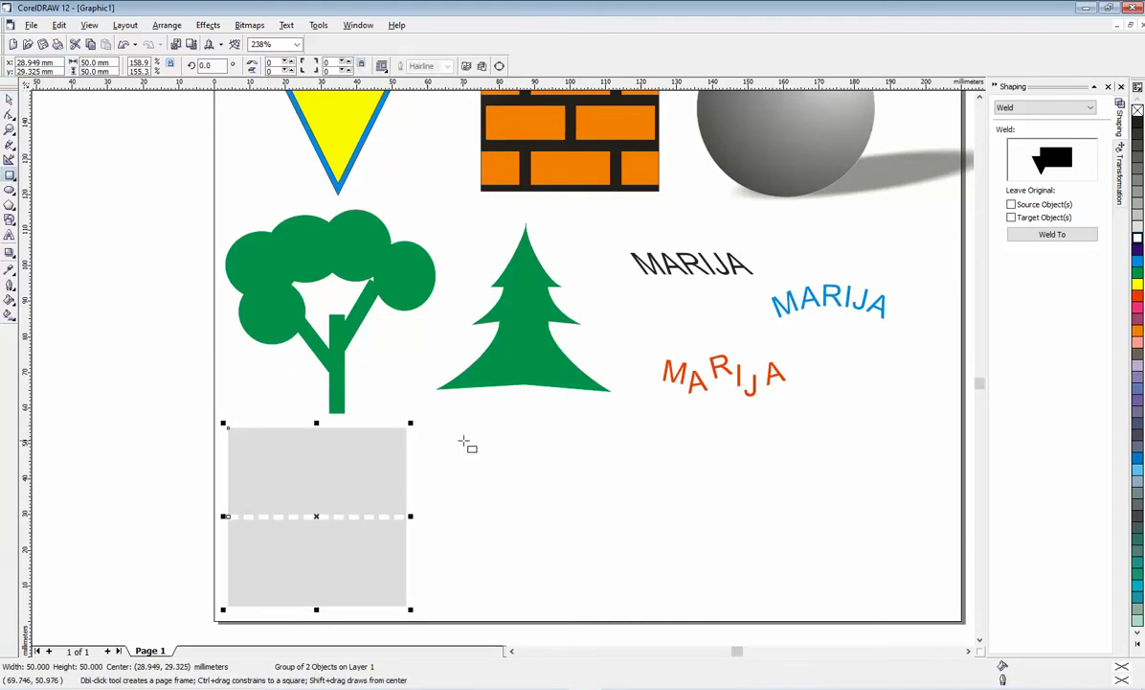
mouse_move(472, 435)
left_mouse_down()
mouse_move(594, 517)
mouse_move(616, 555)
left_mouse_up()
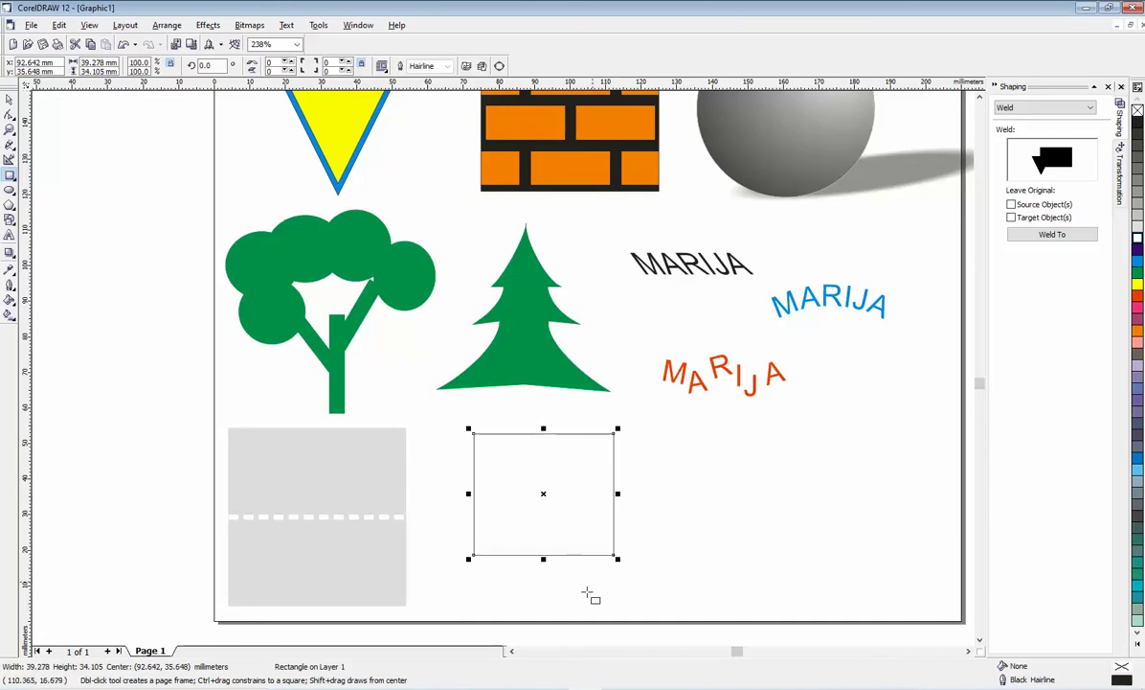
key("alt+Tab")
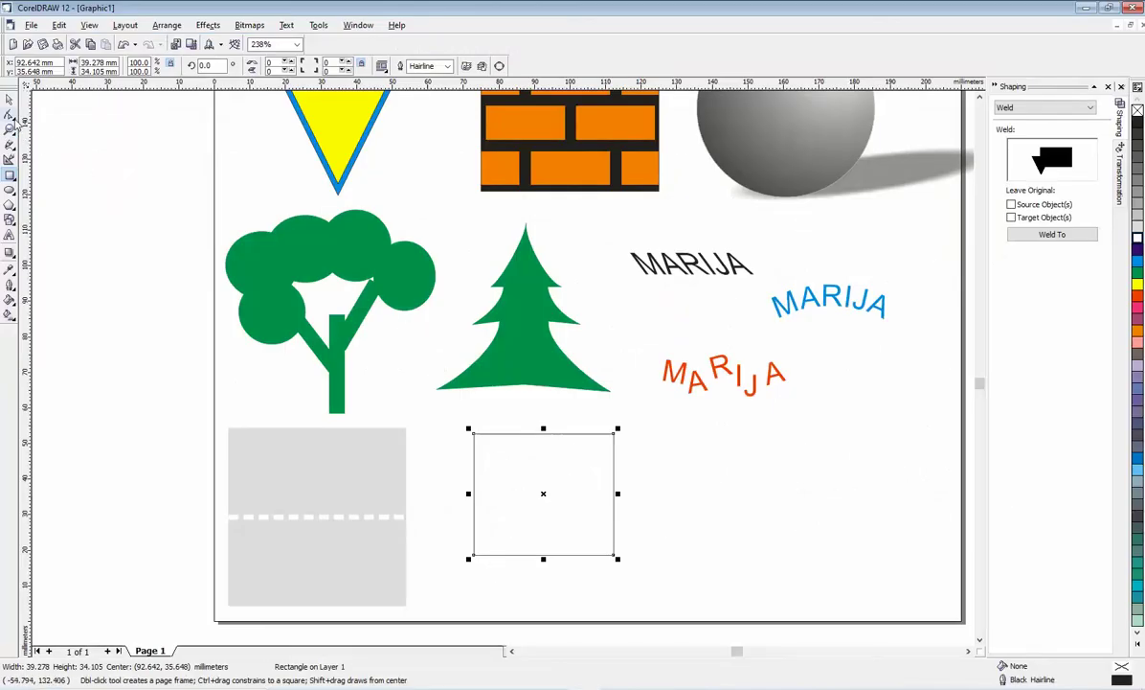
Convert the new rectangle to curves, add a node mid-way on its bottom edge and pull it about 20 mm down into a point
left_click(14, 117)
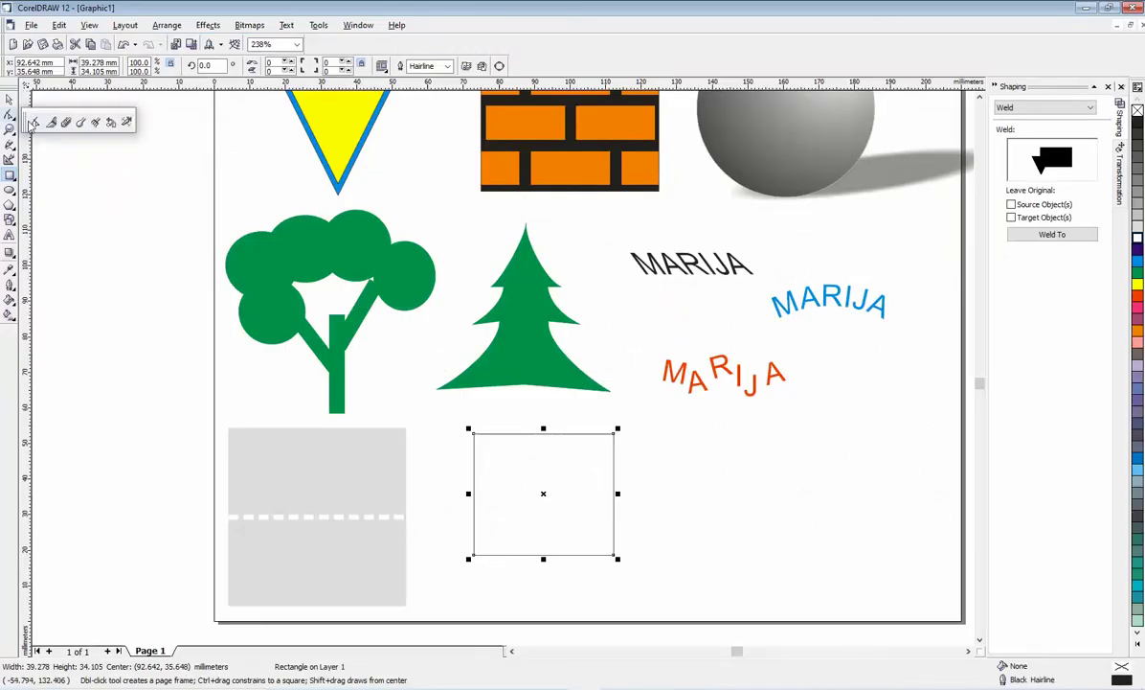
left_click(35, 122)
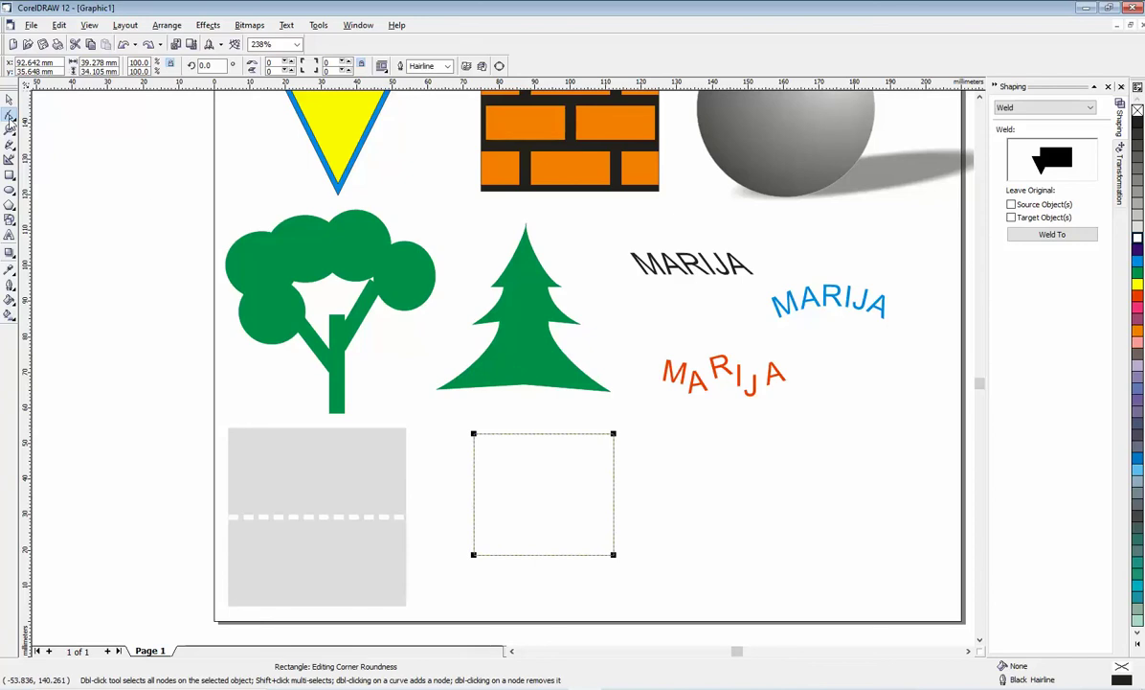
right_click(542, 562)
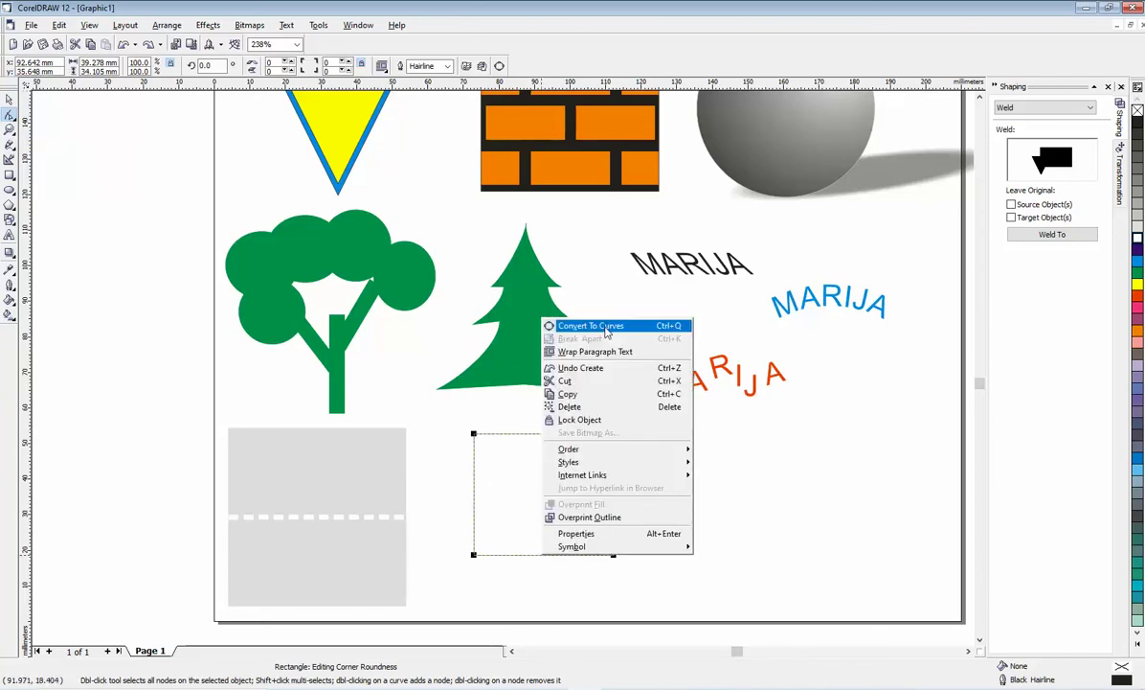
left_click(586, 325)
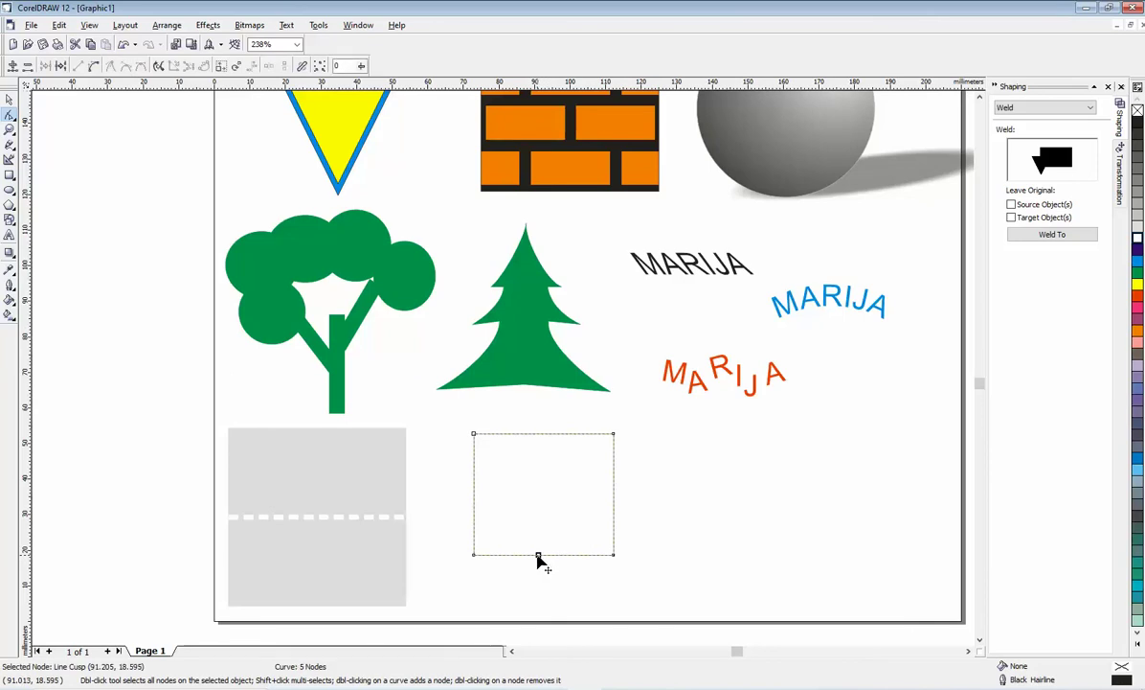
left_click_drag(538, 555, 540, 627)
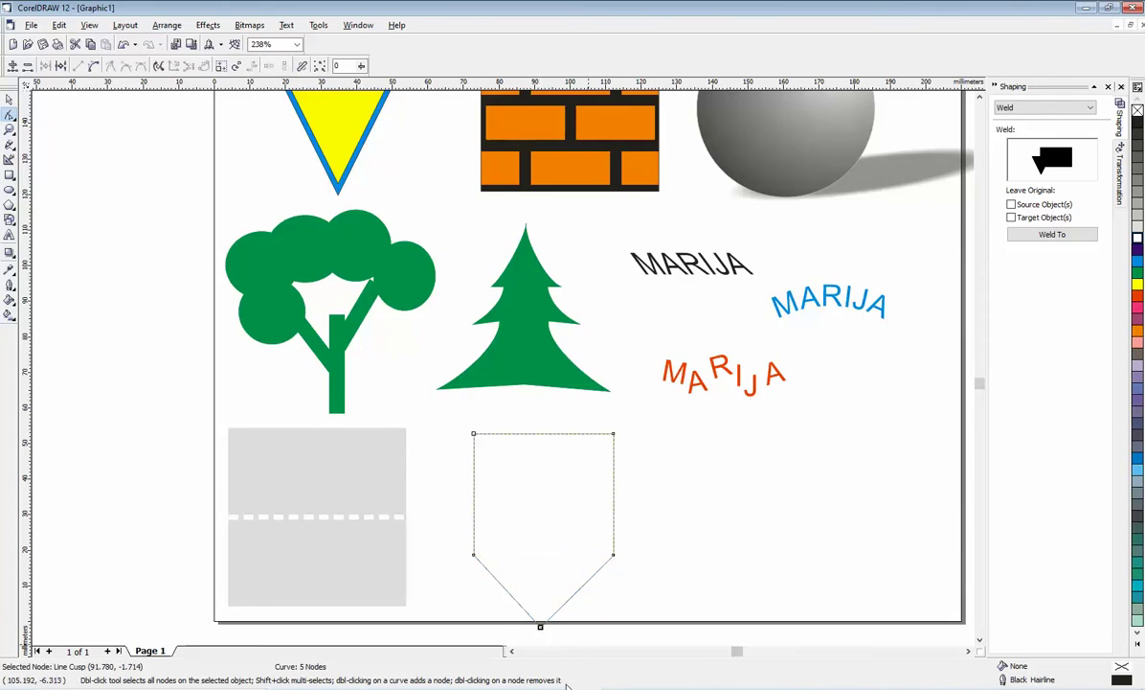
Convert the two slanted lower edges of the pointed shape to curves and bend both inward
left_click(578, 590)
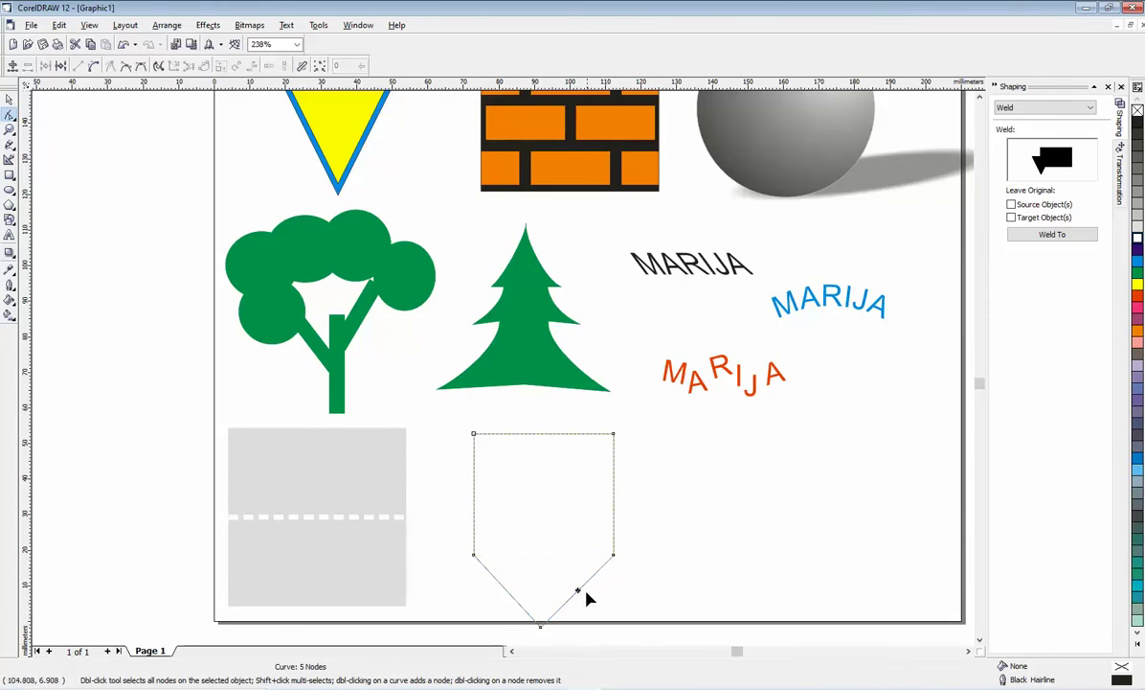
left_click(93, 65)
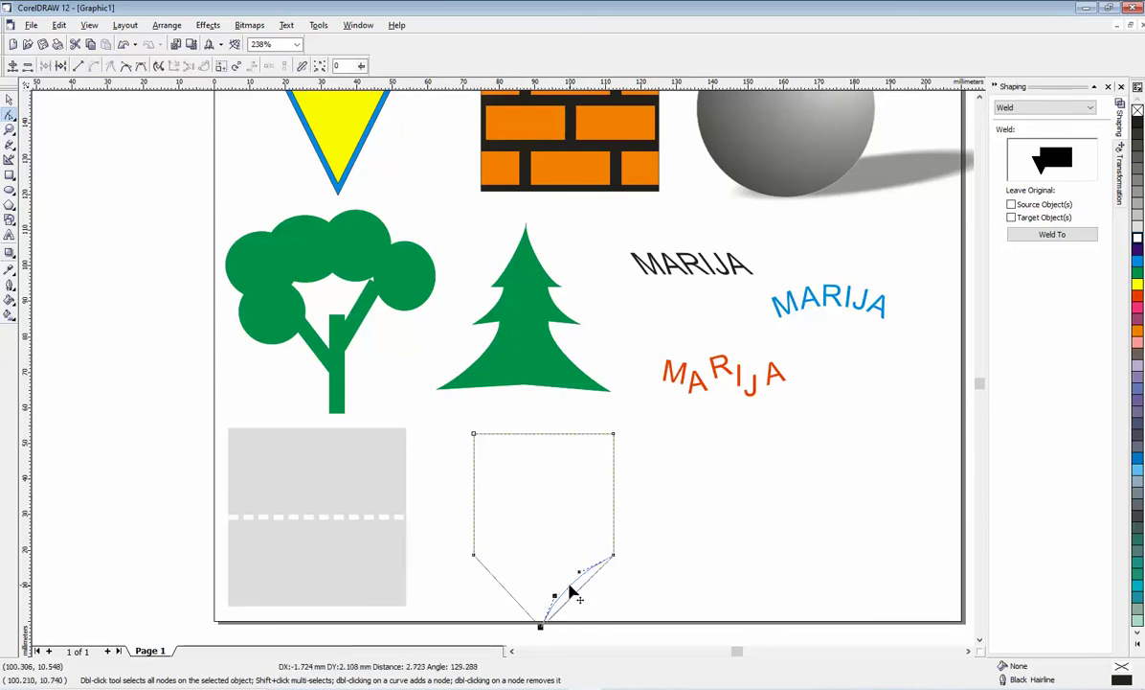
left_click_drag(571, 591, 508, 592)
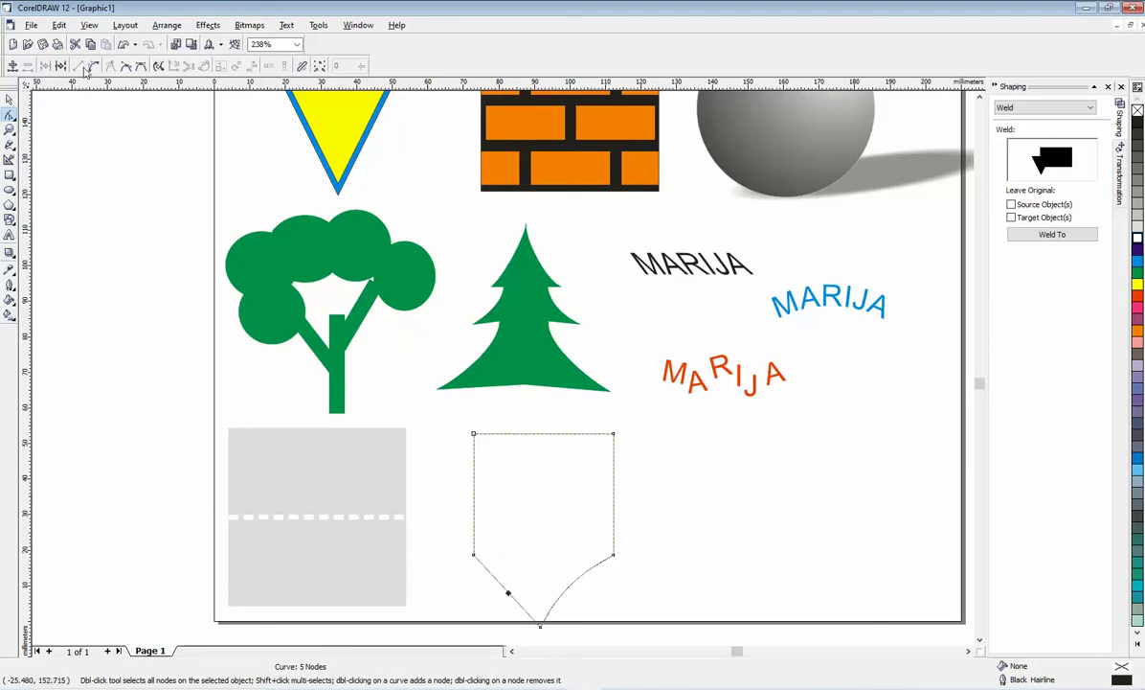
key("Home")
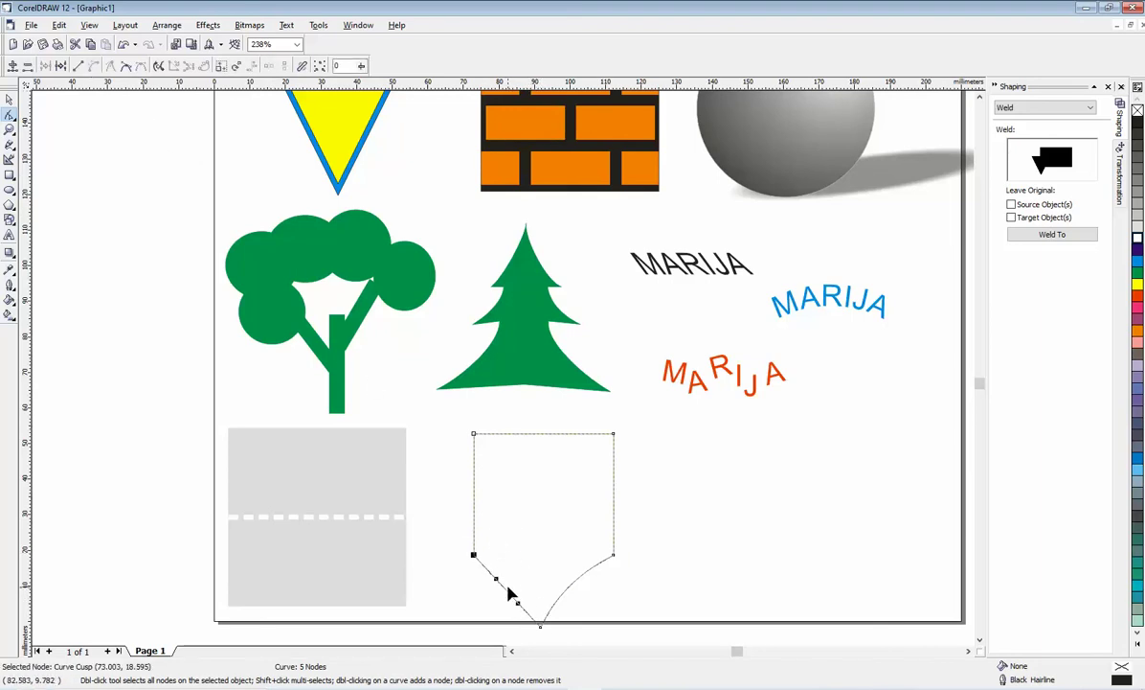
left_click_drag(505, 598, 514, 595)
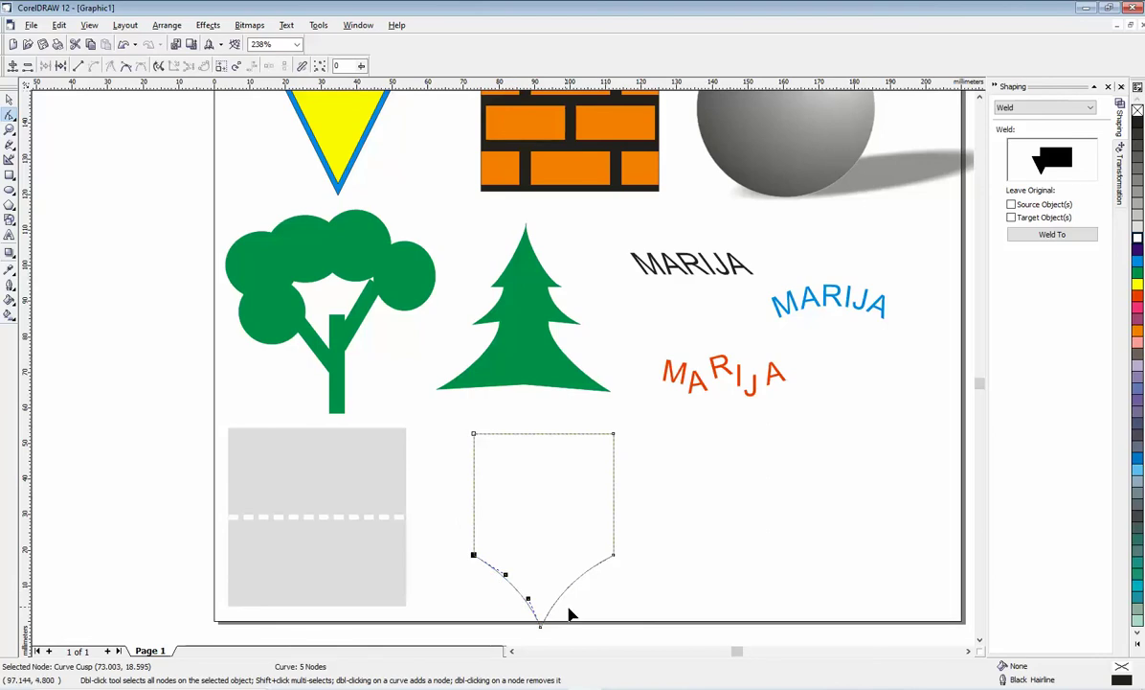
Open the Size transformation settings and resize the pocket-shaped curve to 50 mm wide and 50 mm high
left_click(10, 100)
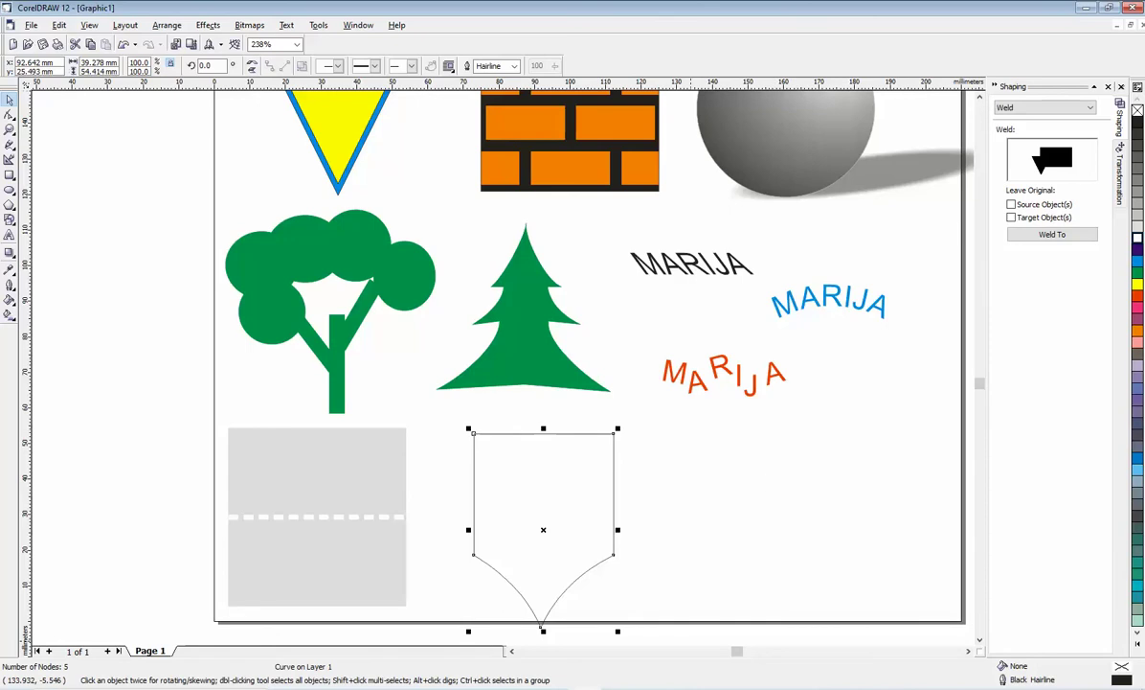
key("alt+F10")
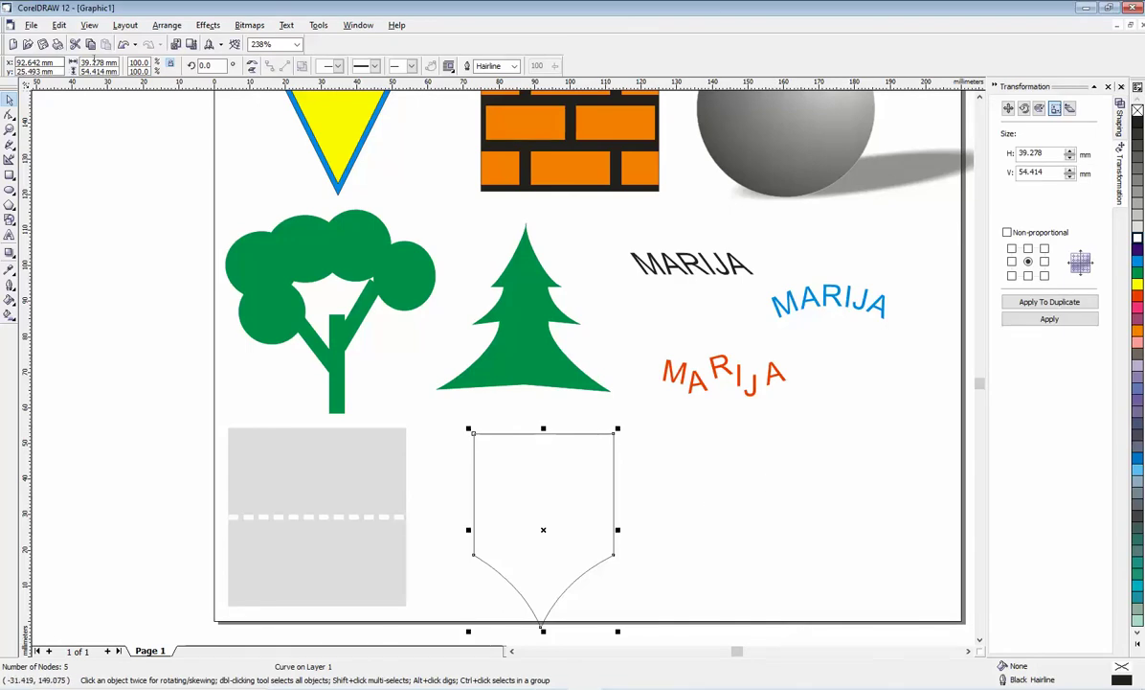
left_click(99, 63)
type("50")
key("Return")
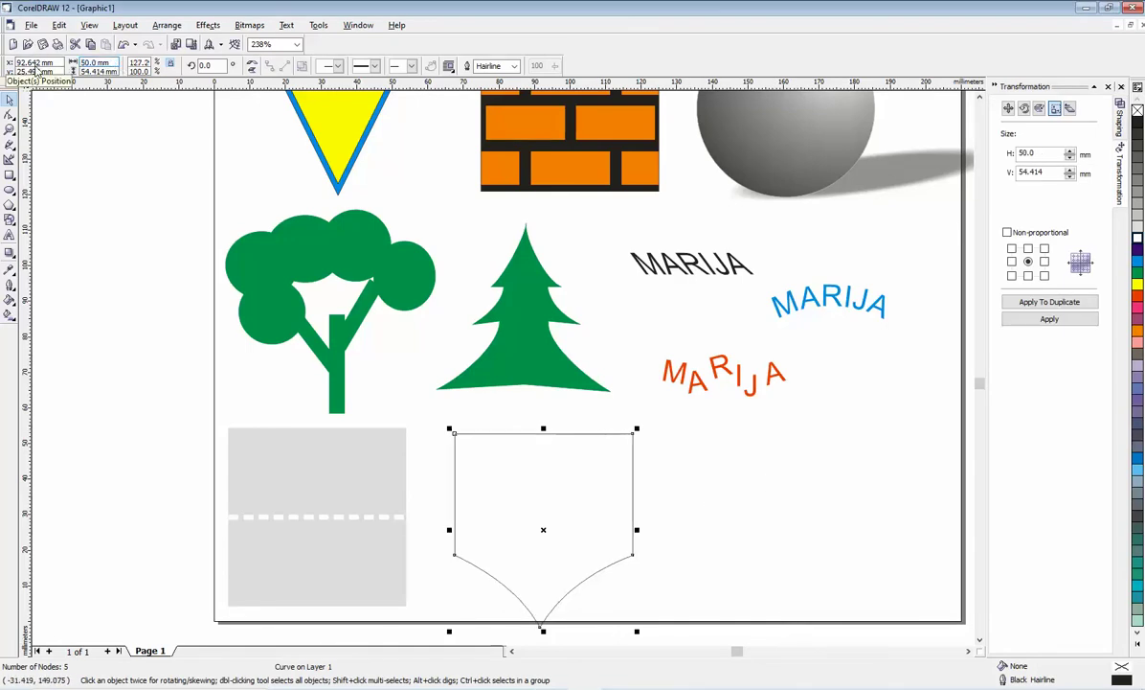
left_click(98, 71)
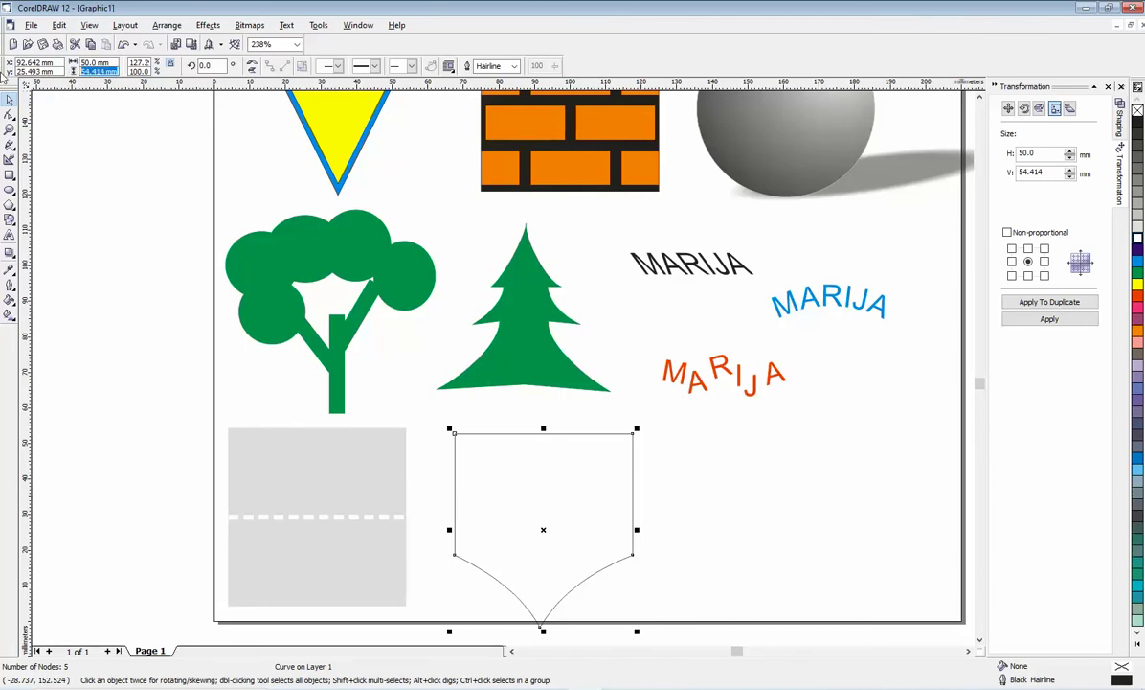
type("50")
key("Return")
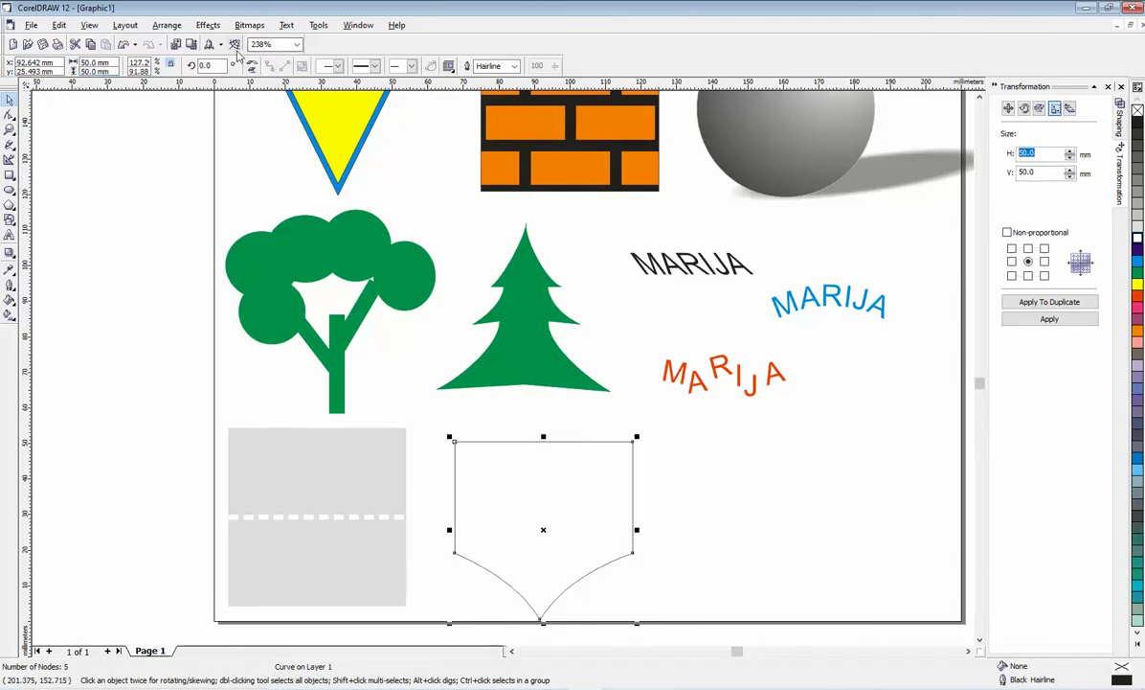
Create a centred duplicate of the pocket shape sized 45 by 45 mm with the Size transformation
left_click(176, 30)
mouse_move(191, 40)
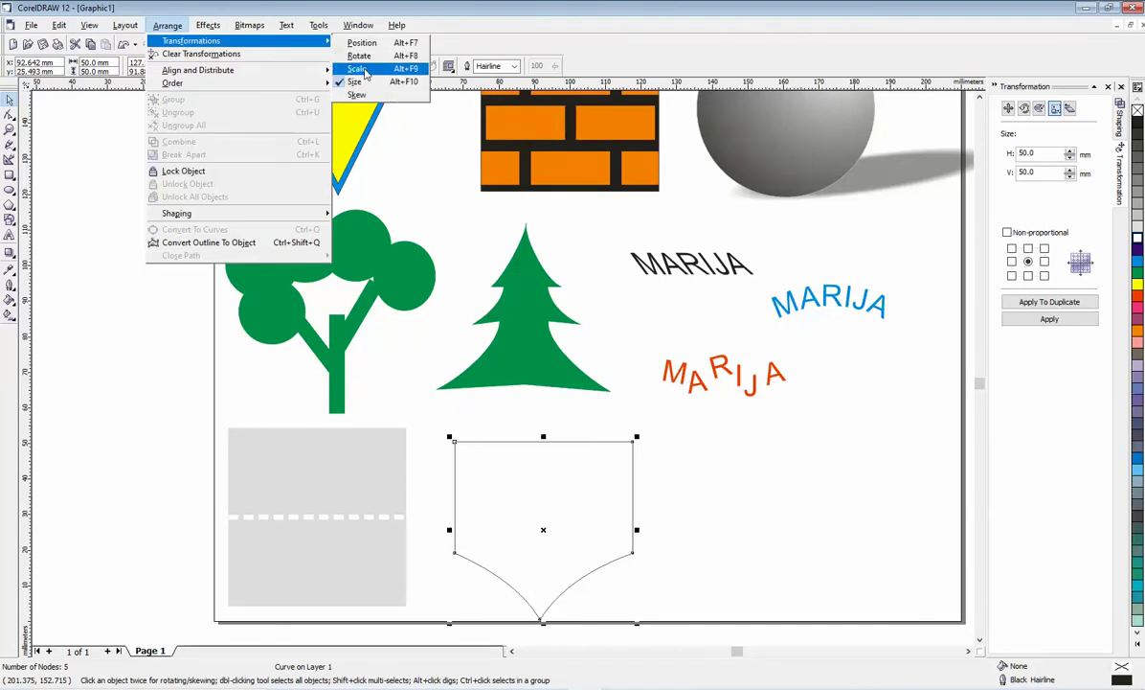
left_click(1012, 85)
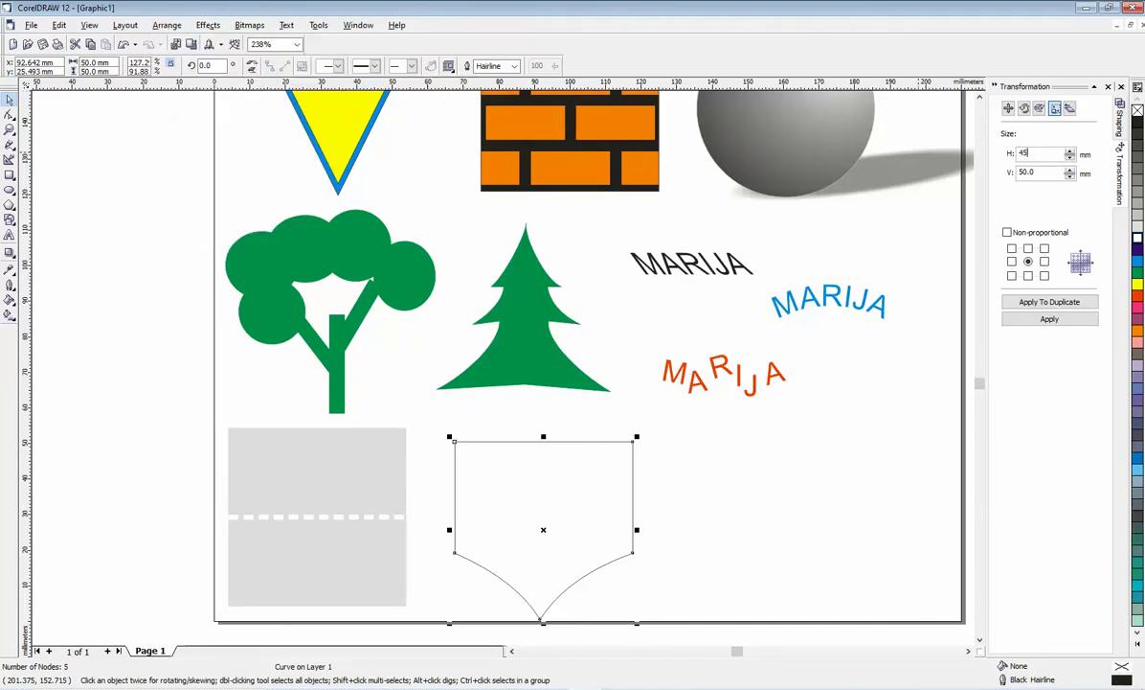
type("45")
key("Tab")
left_click(1067, 305)
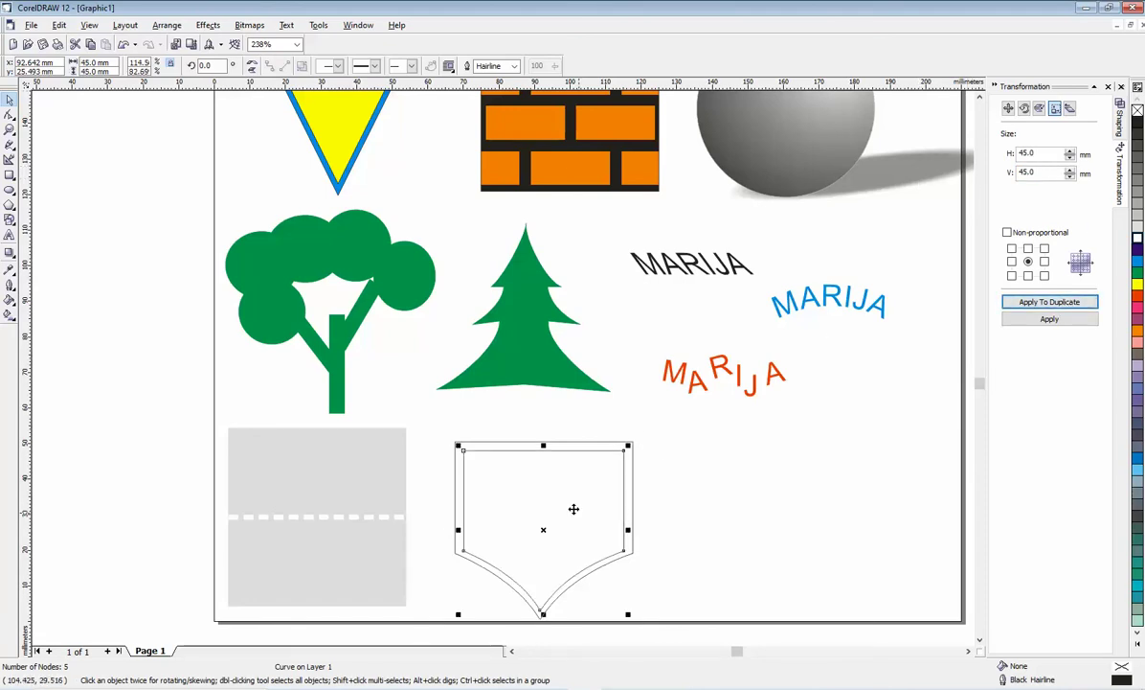
Apply a dashed outline style to the inner 45 mm pocket shape
left_click(12, 287)
left_click(36, 292)
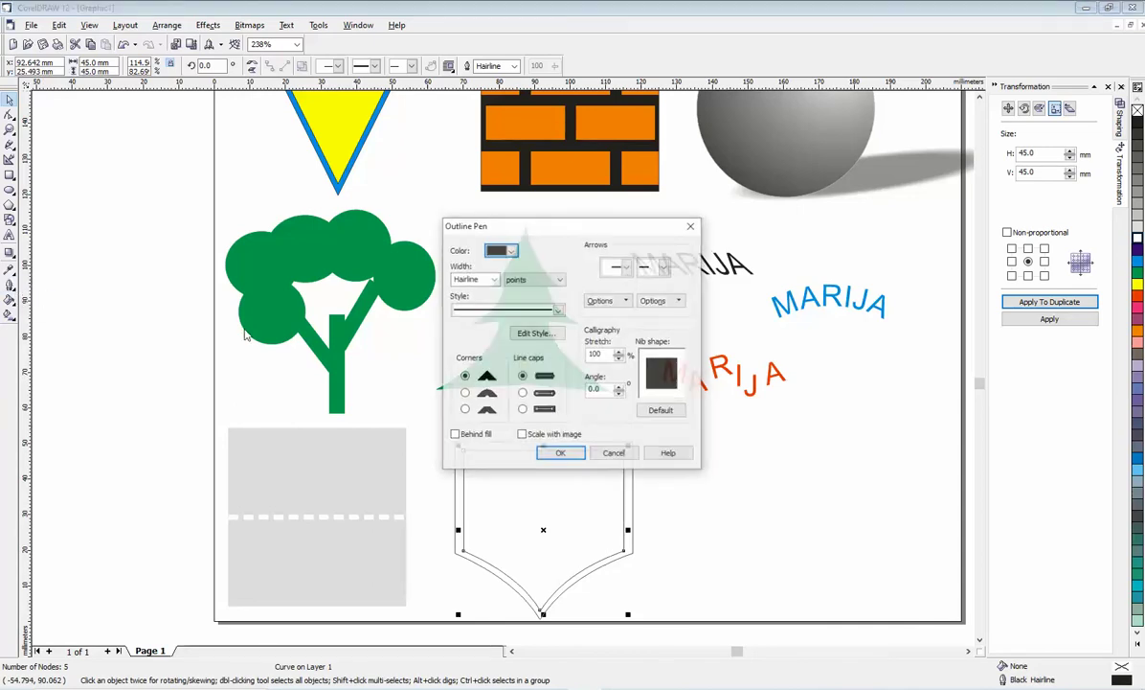
left_click(508, 310)
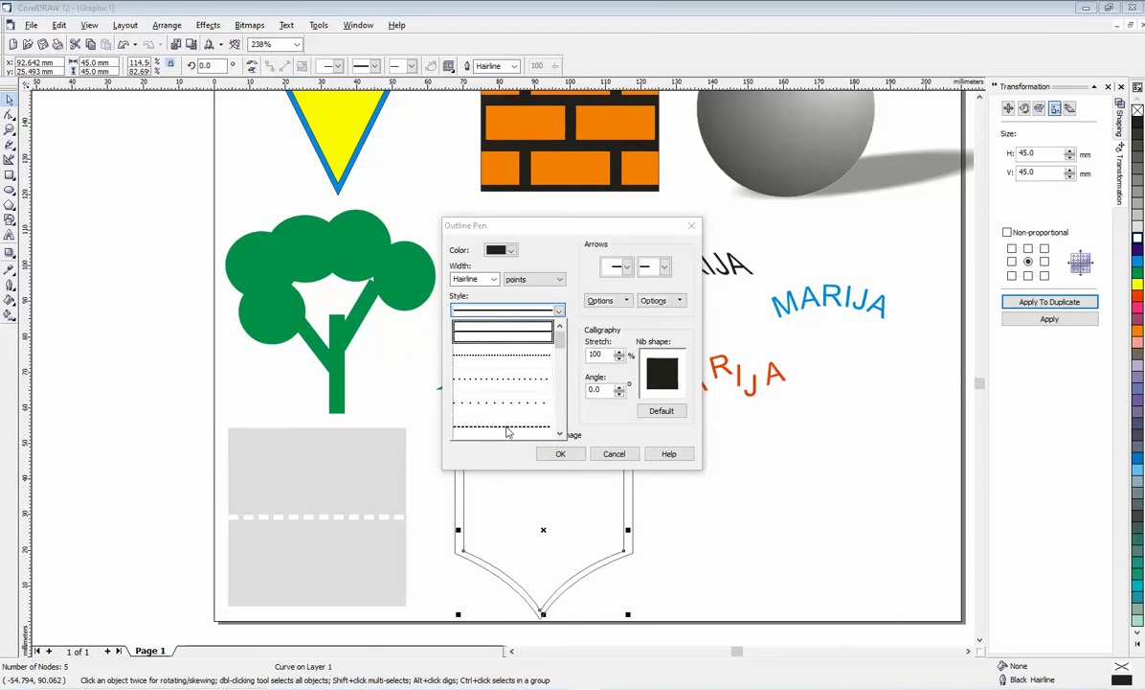
left_click(476, 402)
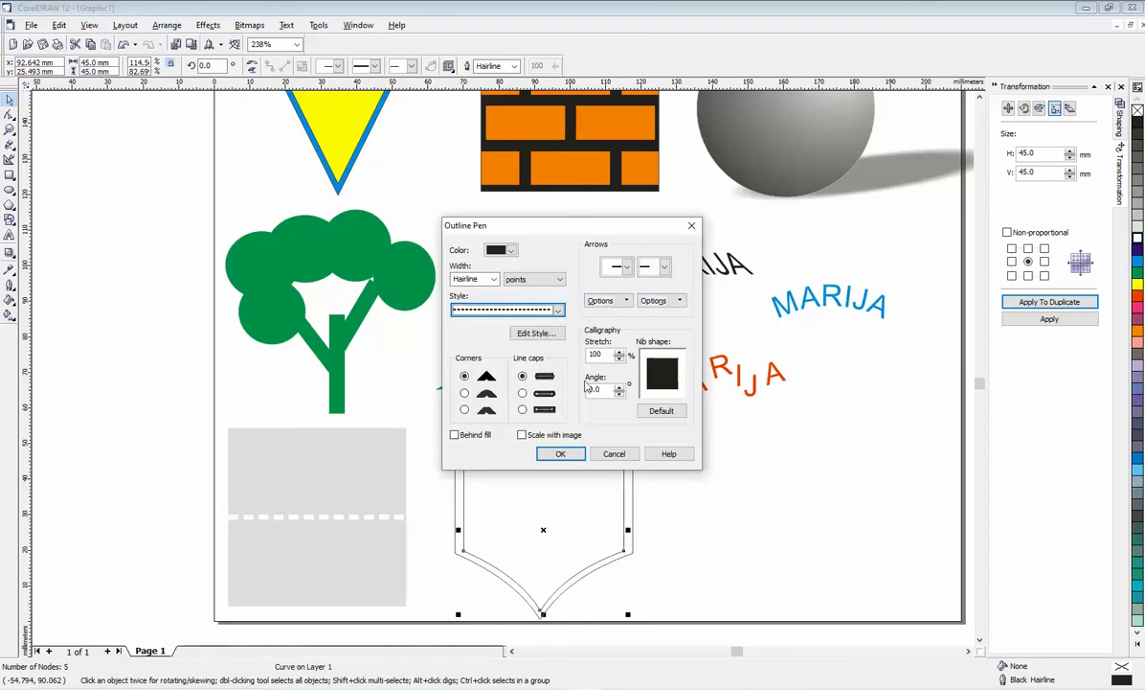
left_click(561, 453)
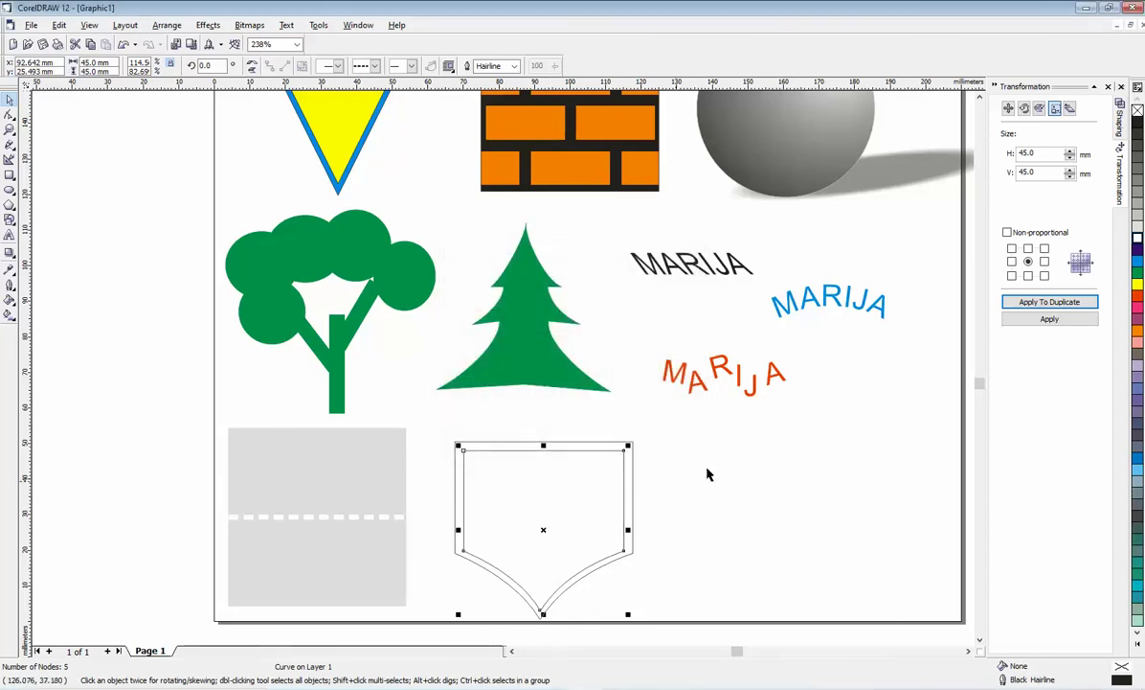
Set the inner pocket shape's outline to a widely spaced dotted style with a width of 1.0 pt
key("alt+Tab")
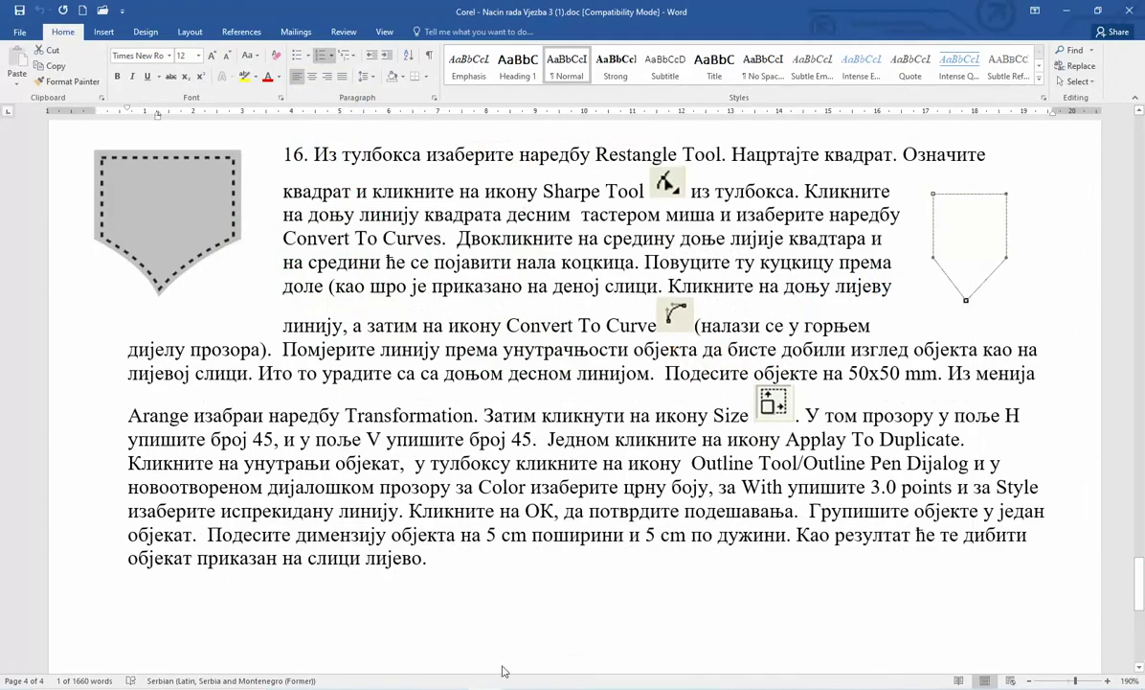
key("alt+Tab")
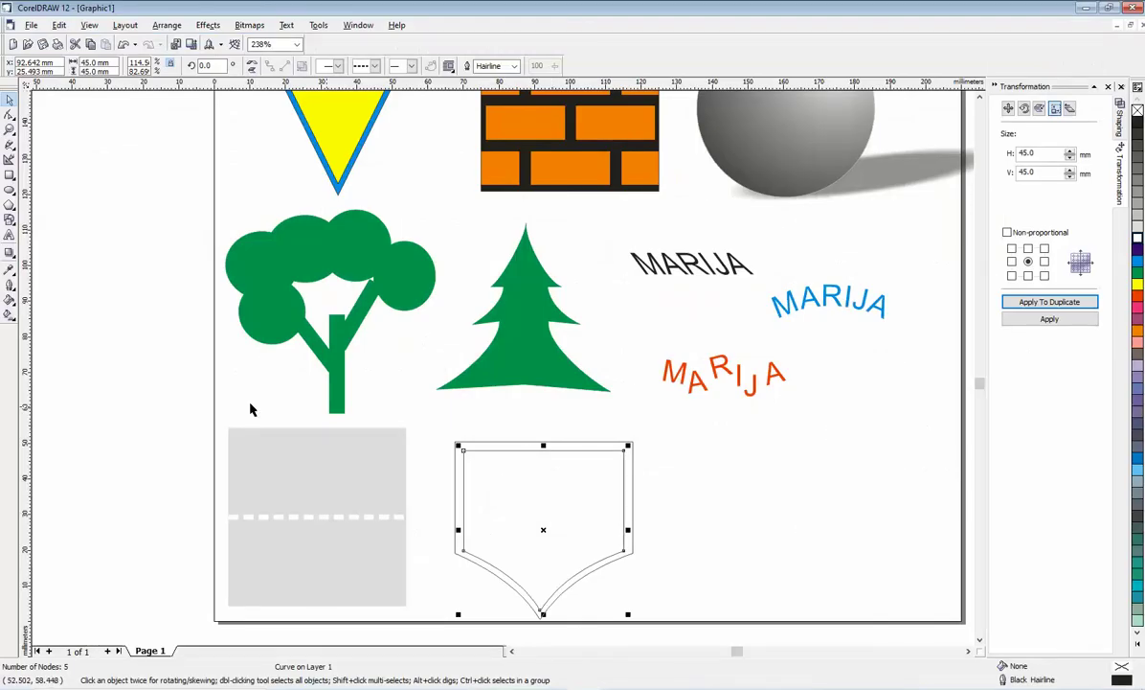
left_click(10, 286)
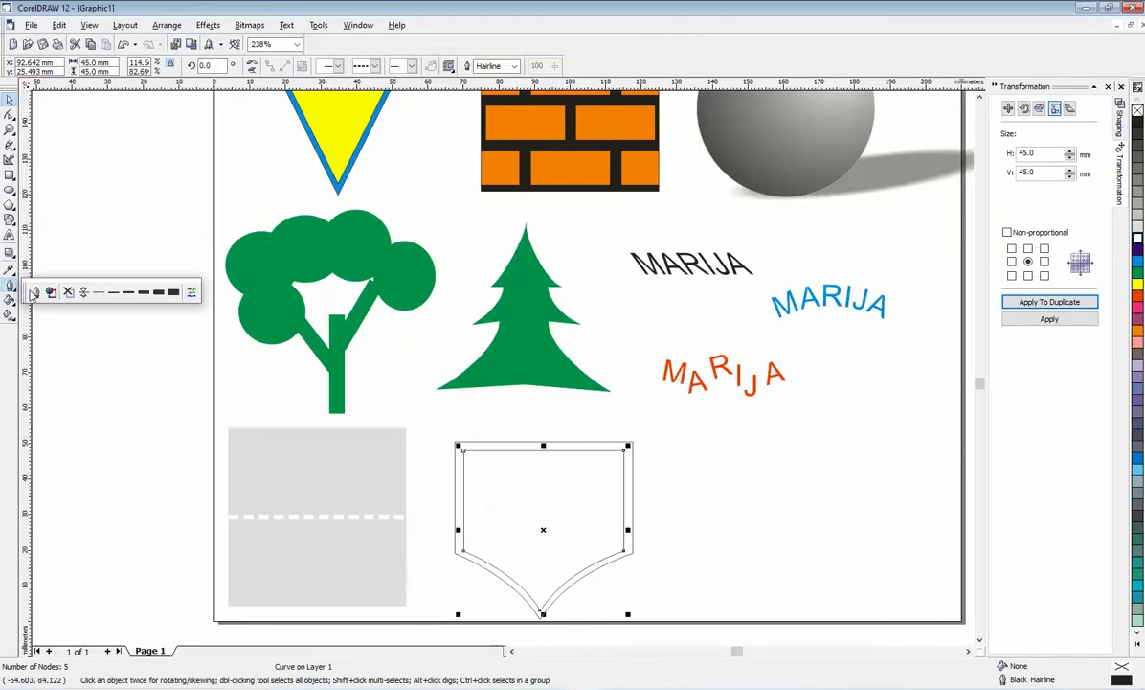
left_click(33, 274)
left_click(522, 309)
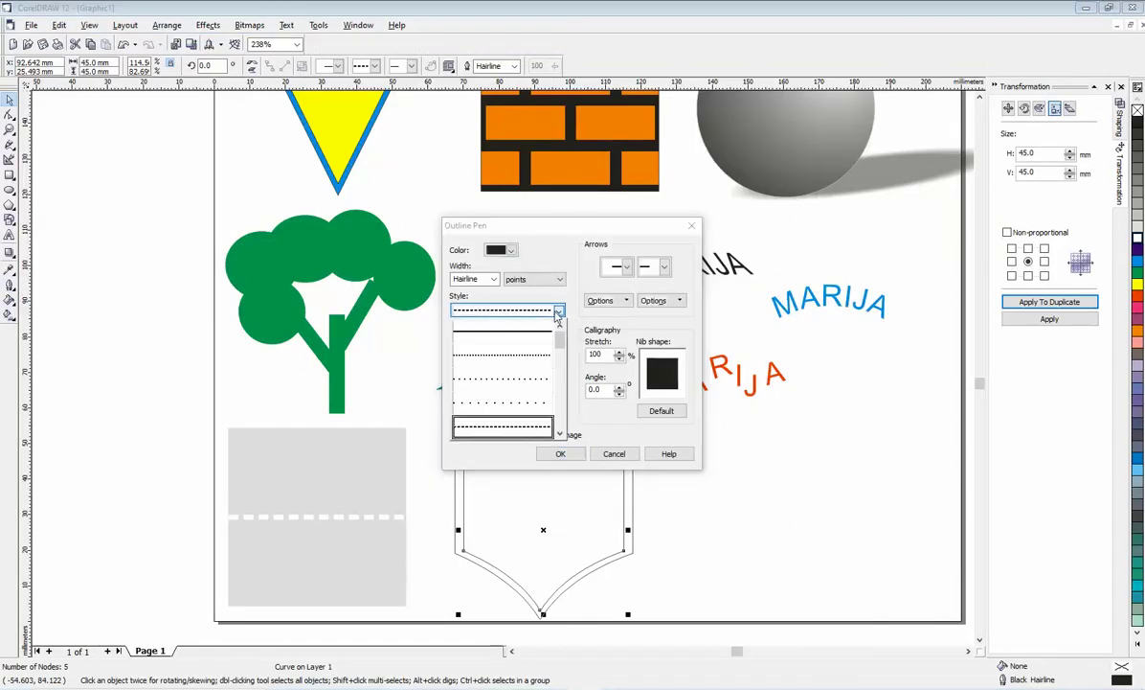
left_click(511, 402)
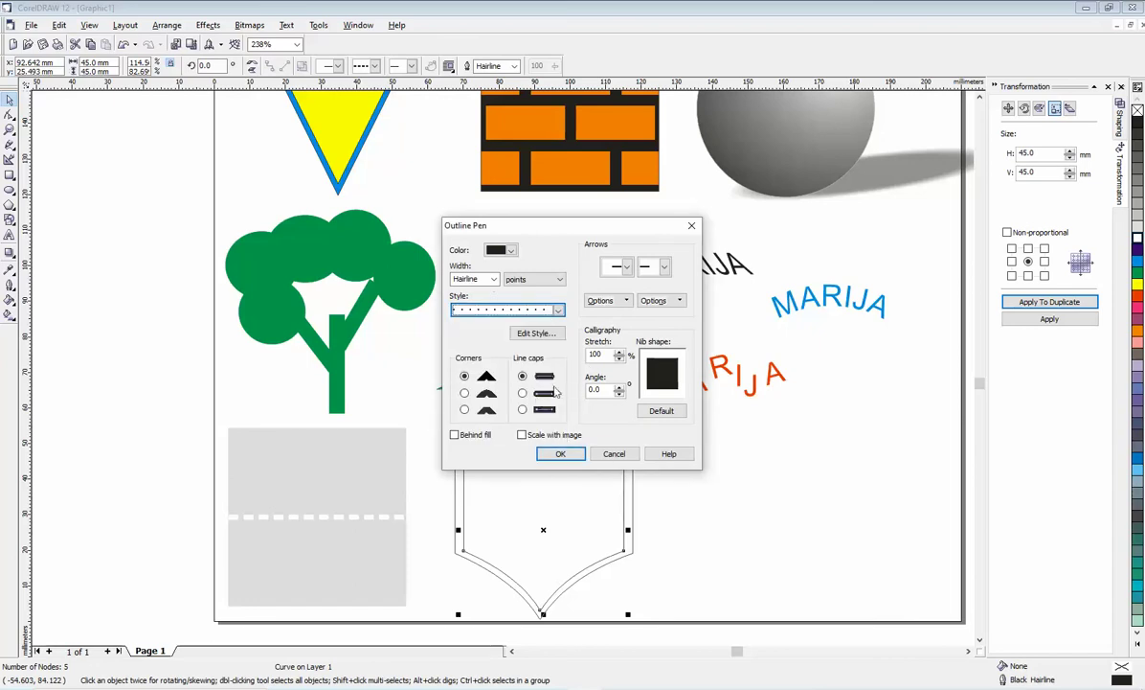
left_click(493, 279)
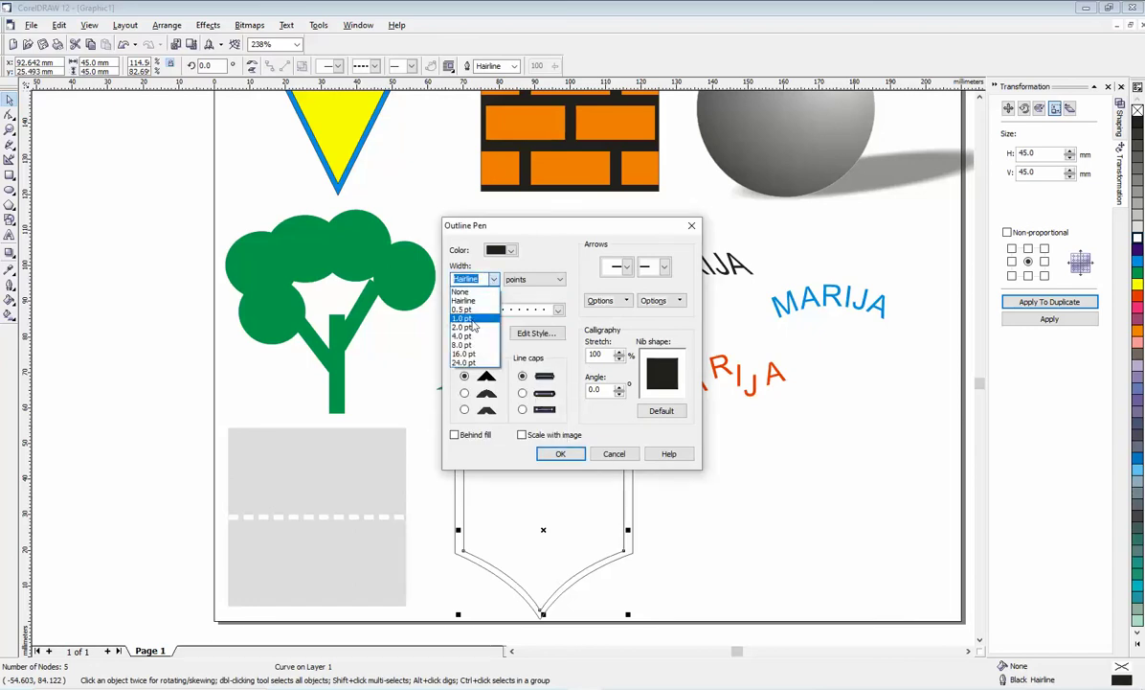
left_click(485, 330)
left_click(560, 453)
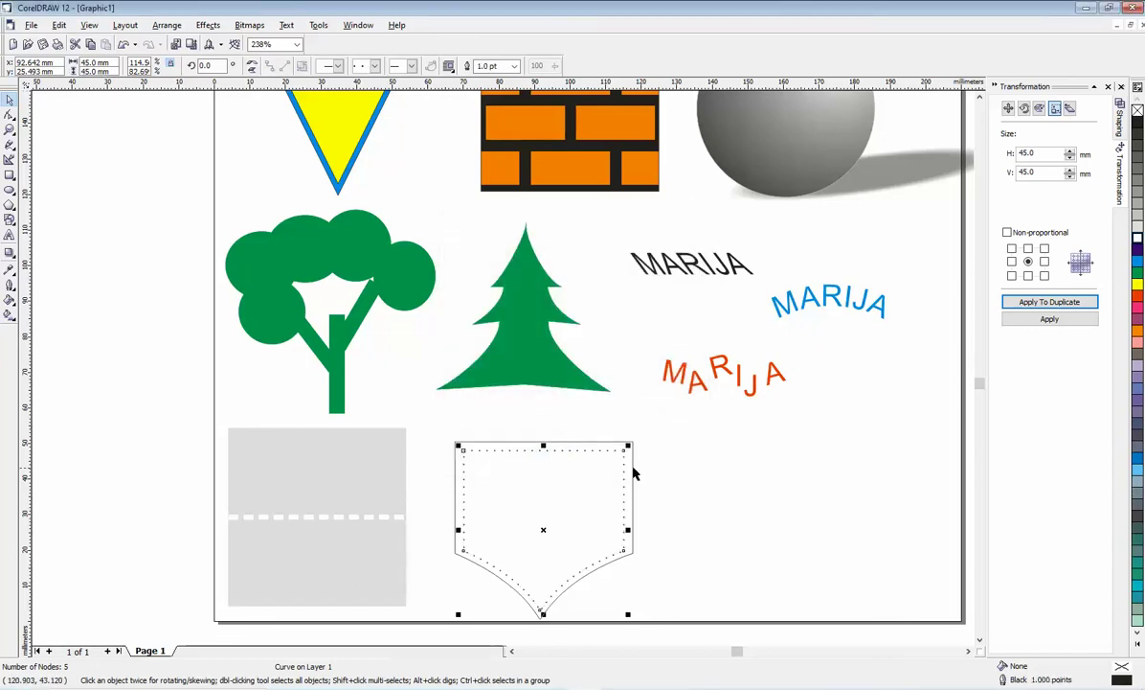
Change the inner pocket shape's outline to the fine short-dash style
left_click(10, 283)
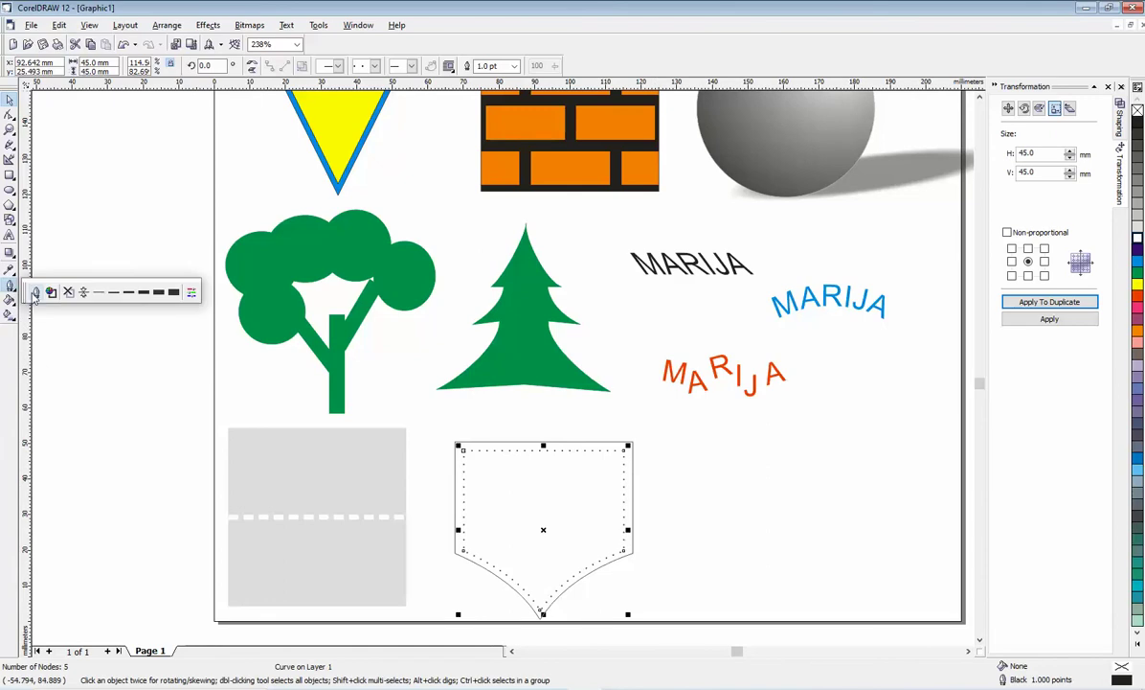
left_click(43, 276)
left_click(553, 311)
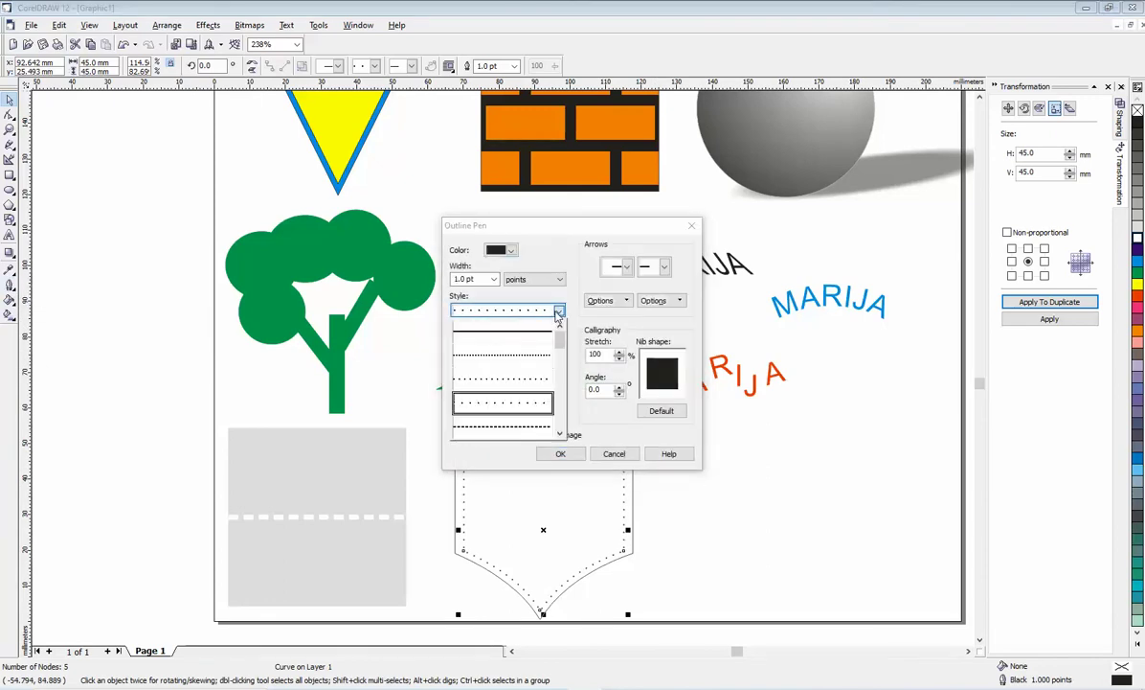
left_click(492, 407)
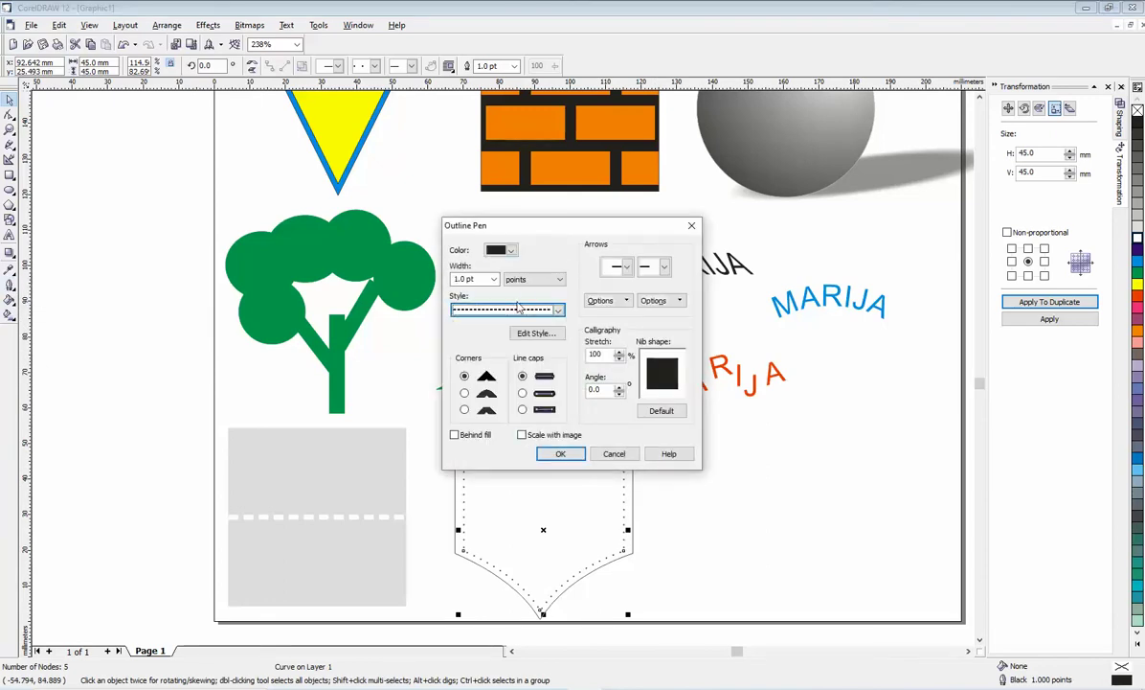
left_click(552, 454)
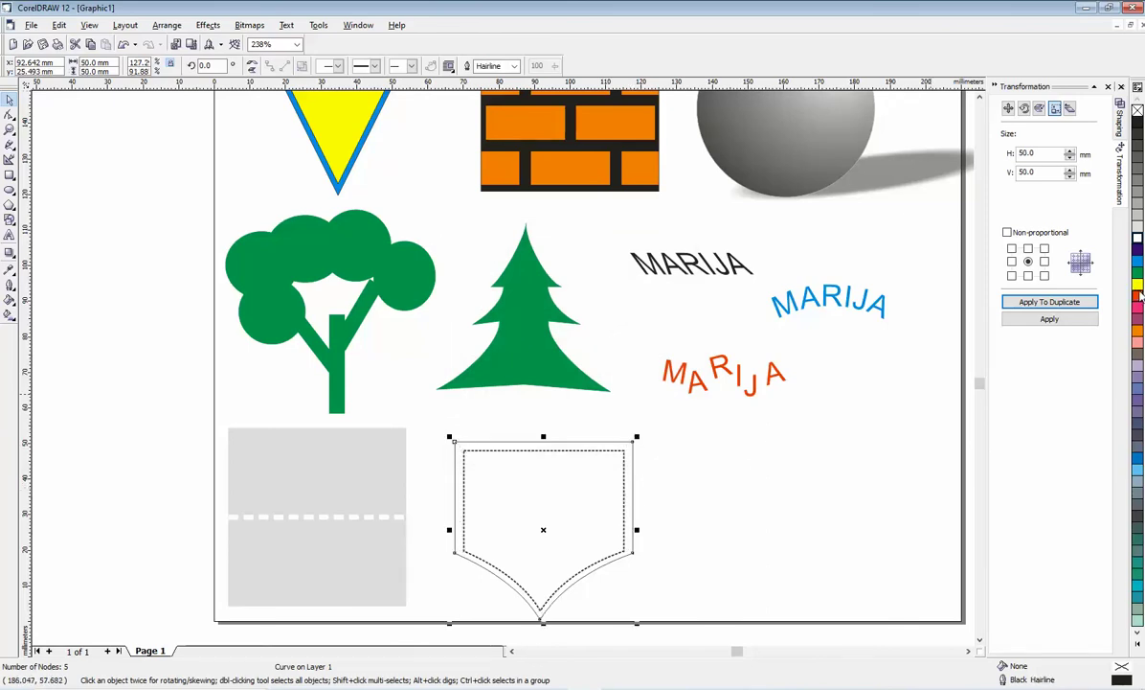
Fill the outer 50 mm pocket shape with 20% Black
left_click(1138, 214)
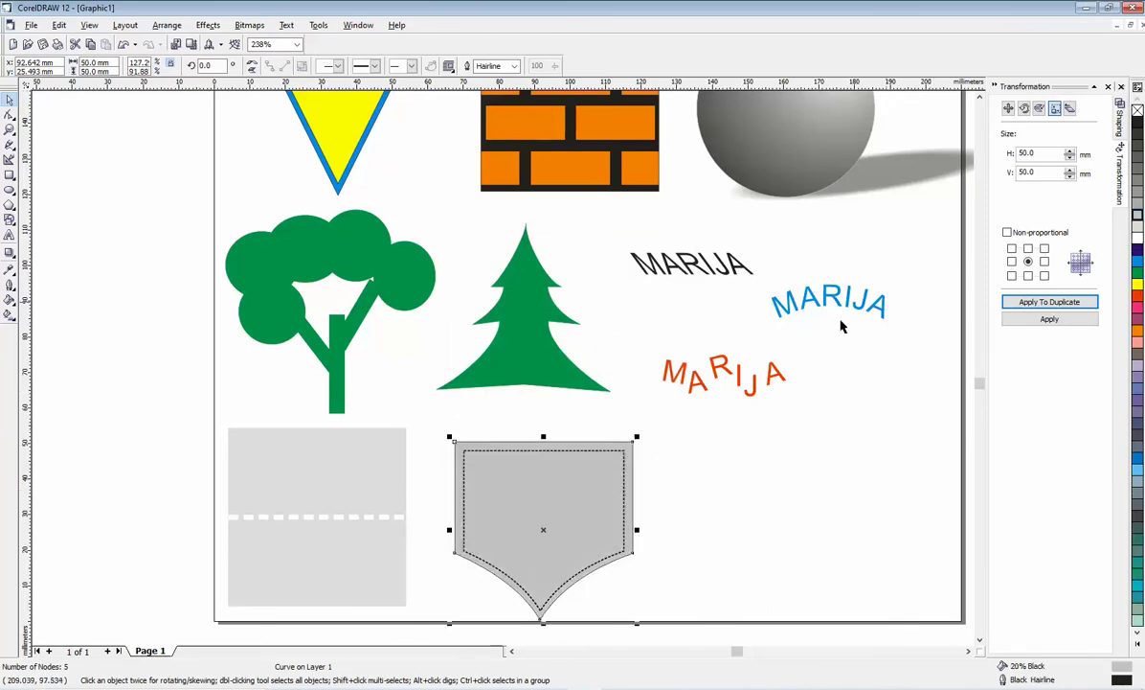
left_click(724, 439)
Give the inner 45 mm pocket shape a dashed outline style with longer, clearly separated dashes
left_click(604, 475)
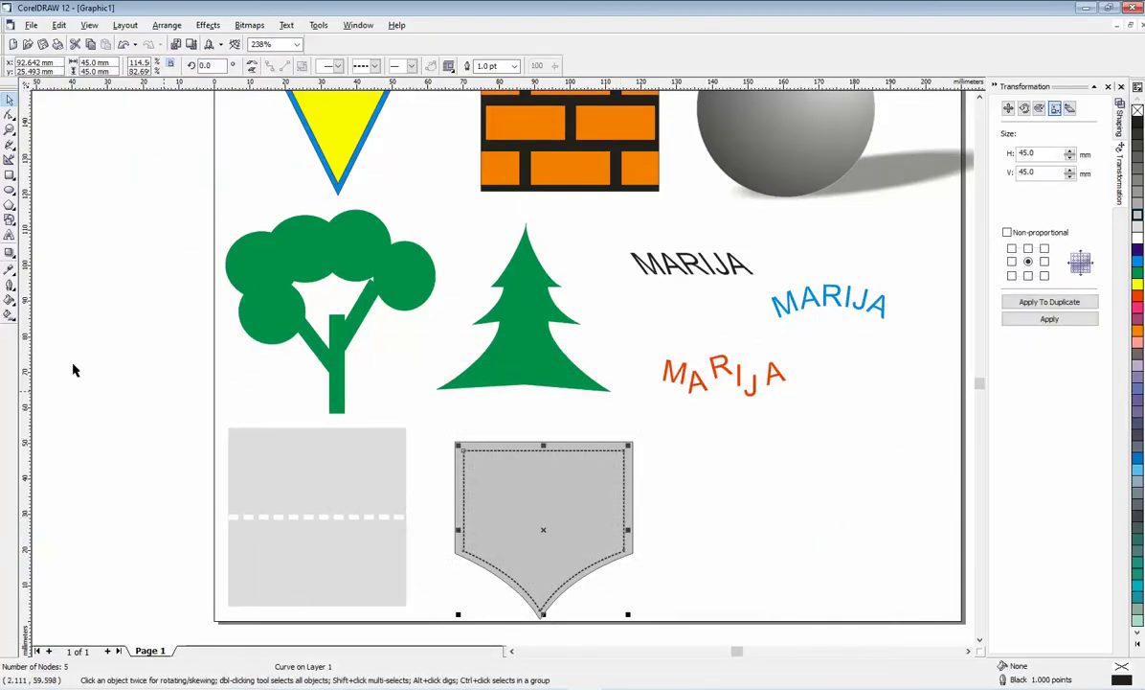
left_click(10, 271)
left_click(33, 273)
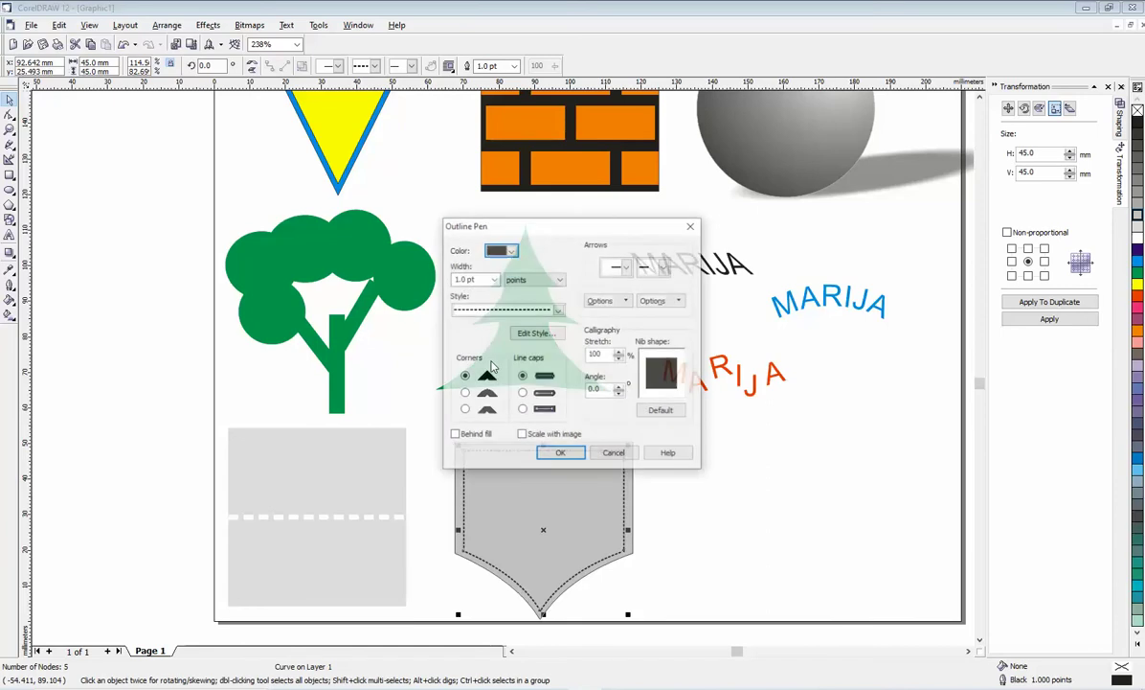
left_click(558, 312)
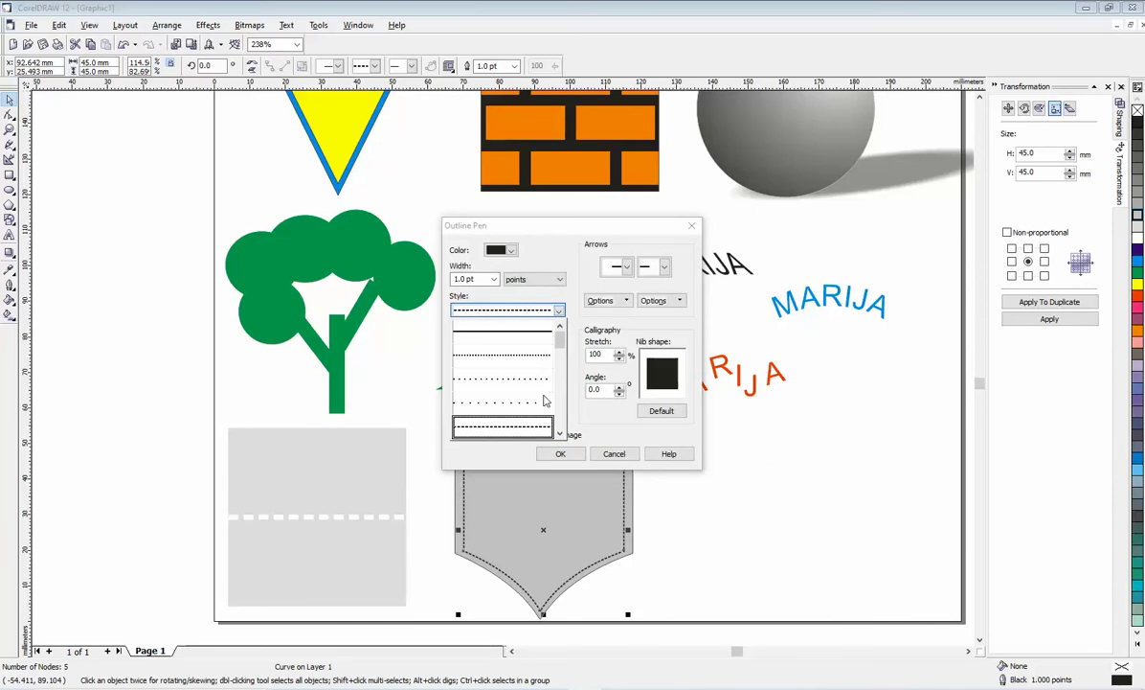
left_click_drag(561, 349, 561, 365)
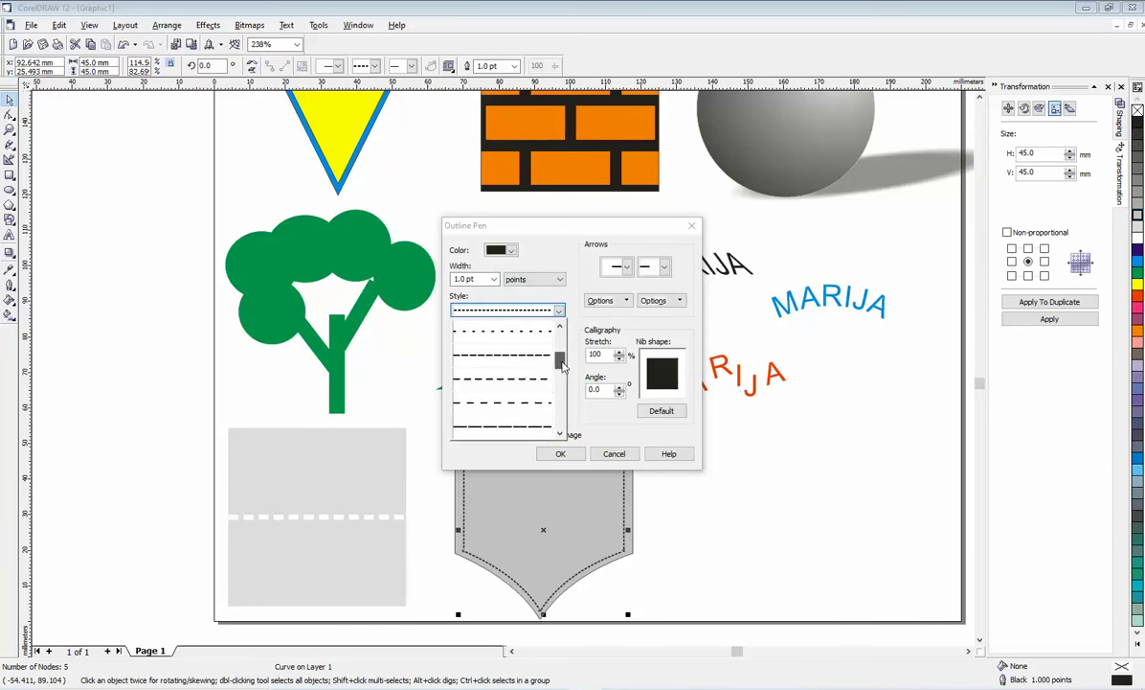
left_click(534, 386)
left_click(557, 452)
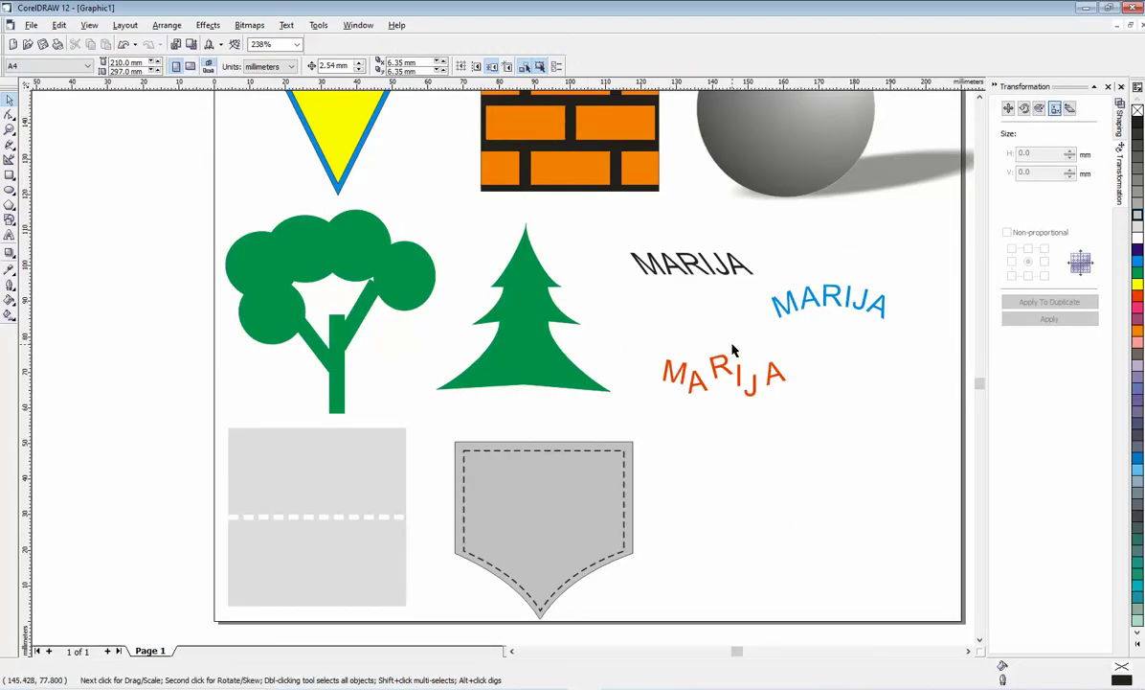
scroll(720, 359, "down", 3)
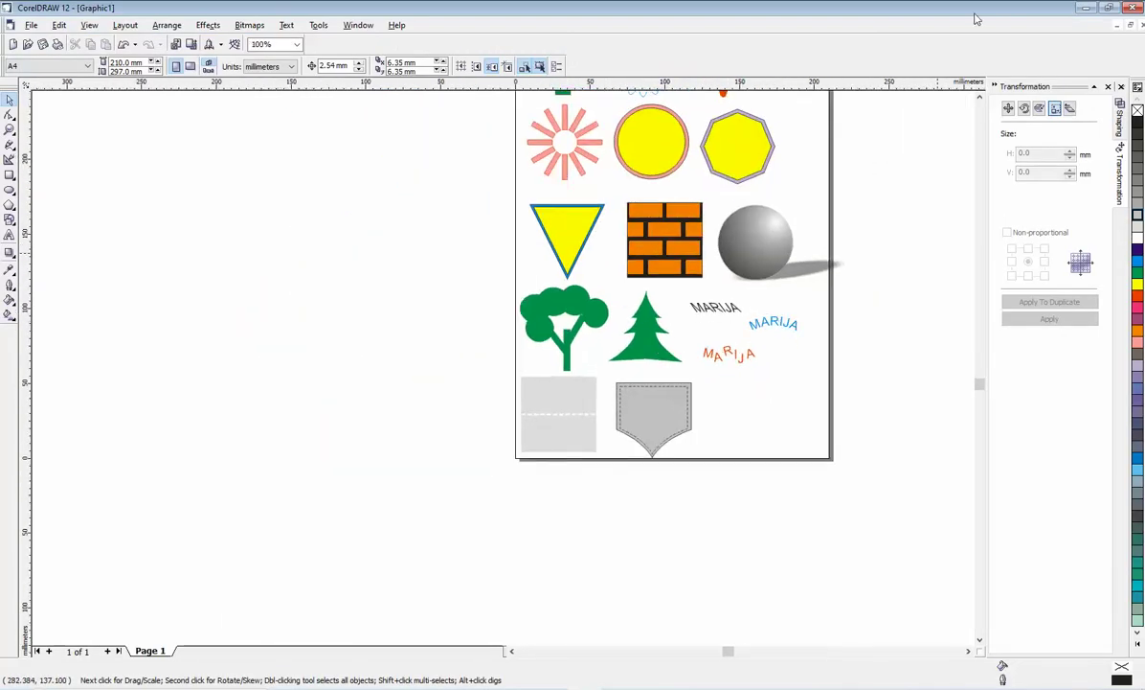
left_click(979, 97)
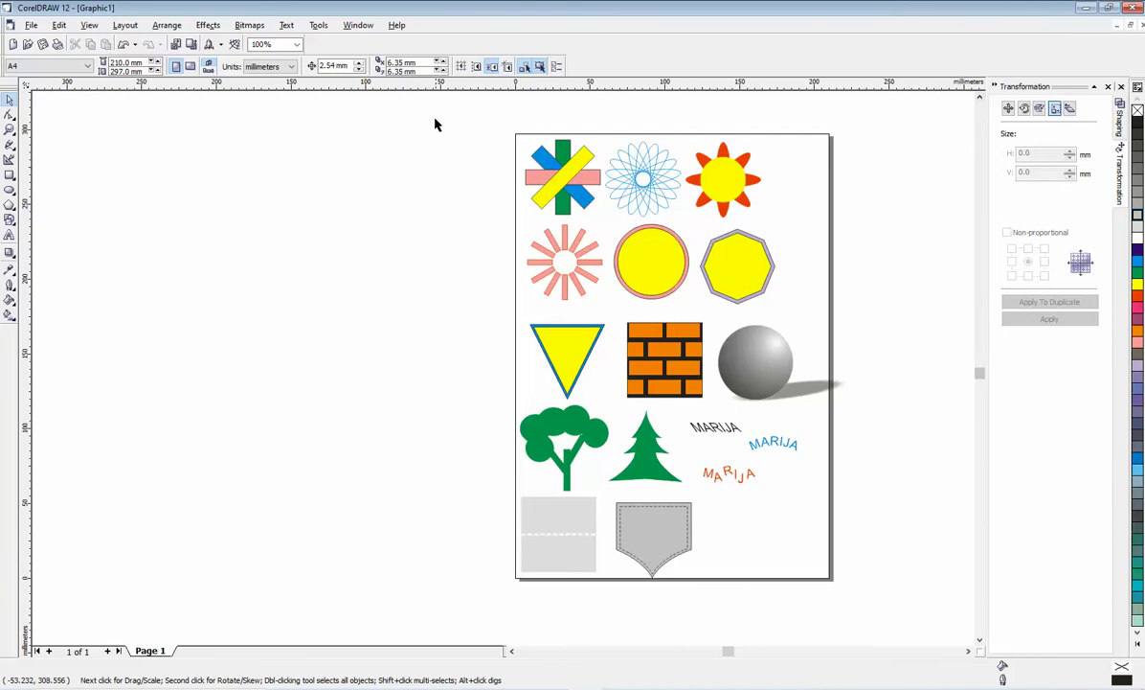